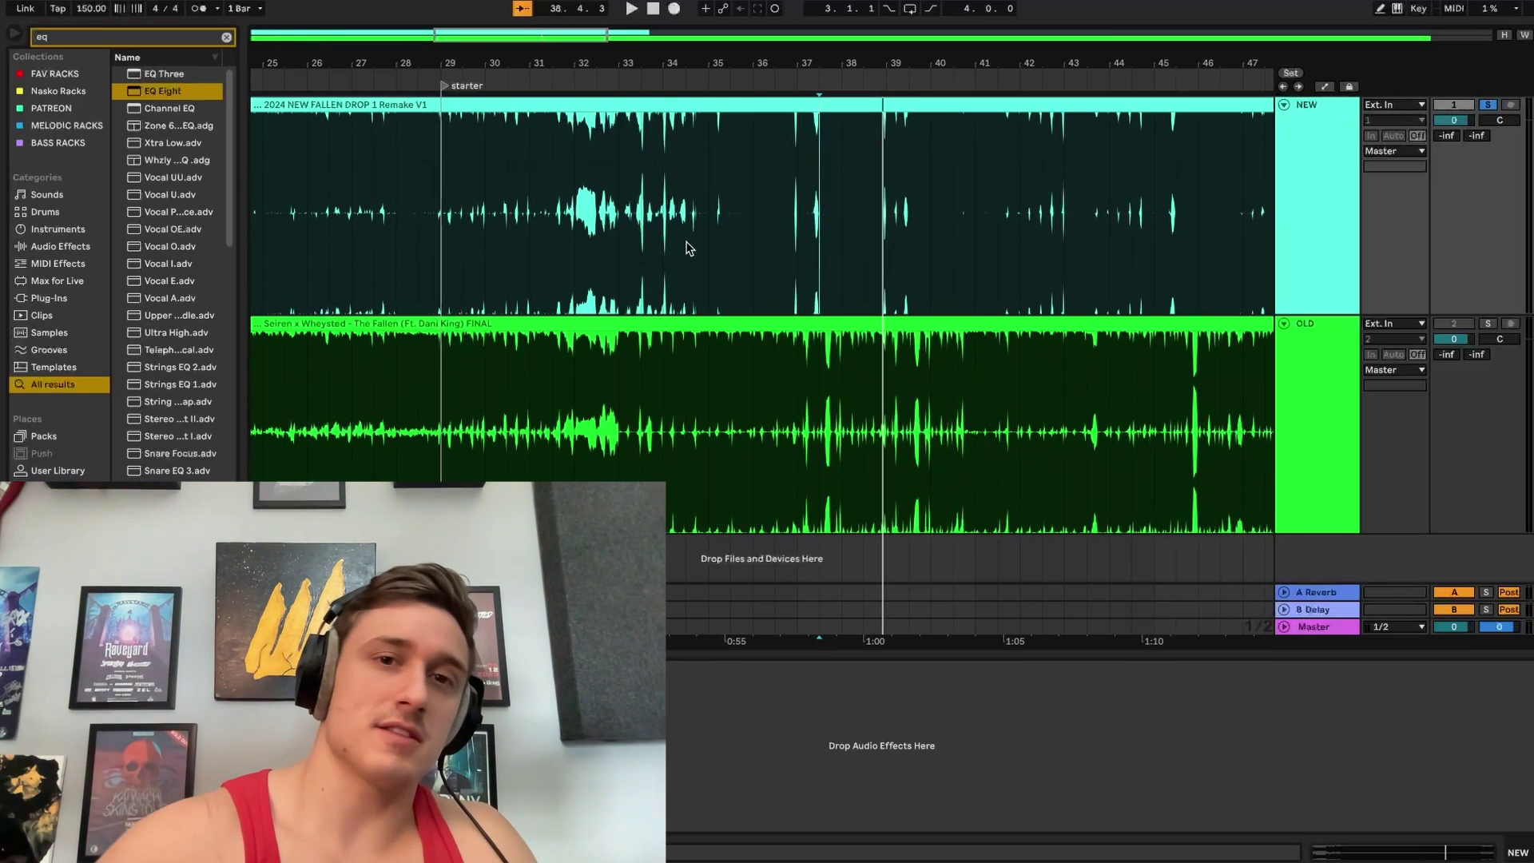
# - Play the NEW and OLD versions of the drop from bars 29 and 31 to compare how they sound
pyautogui.click(429, 232)
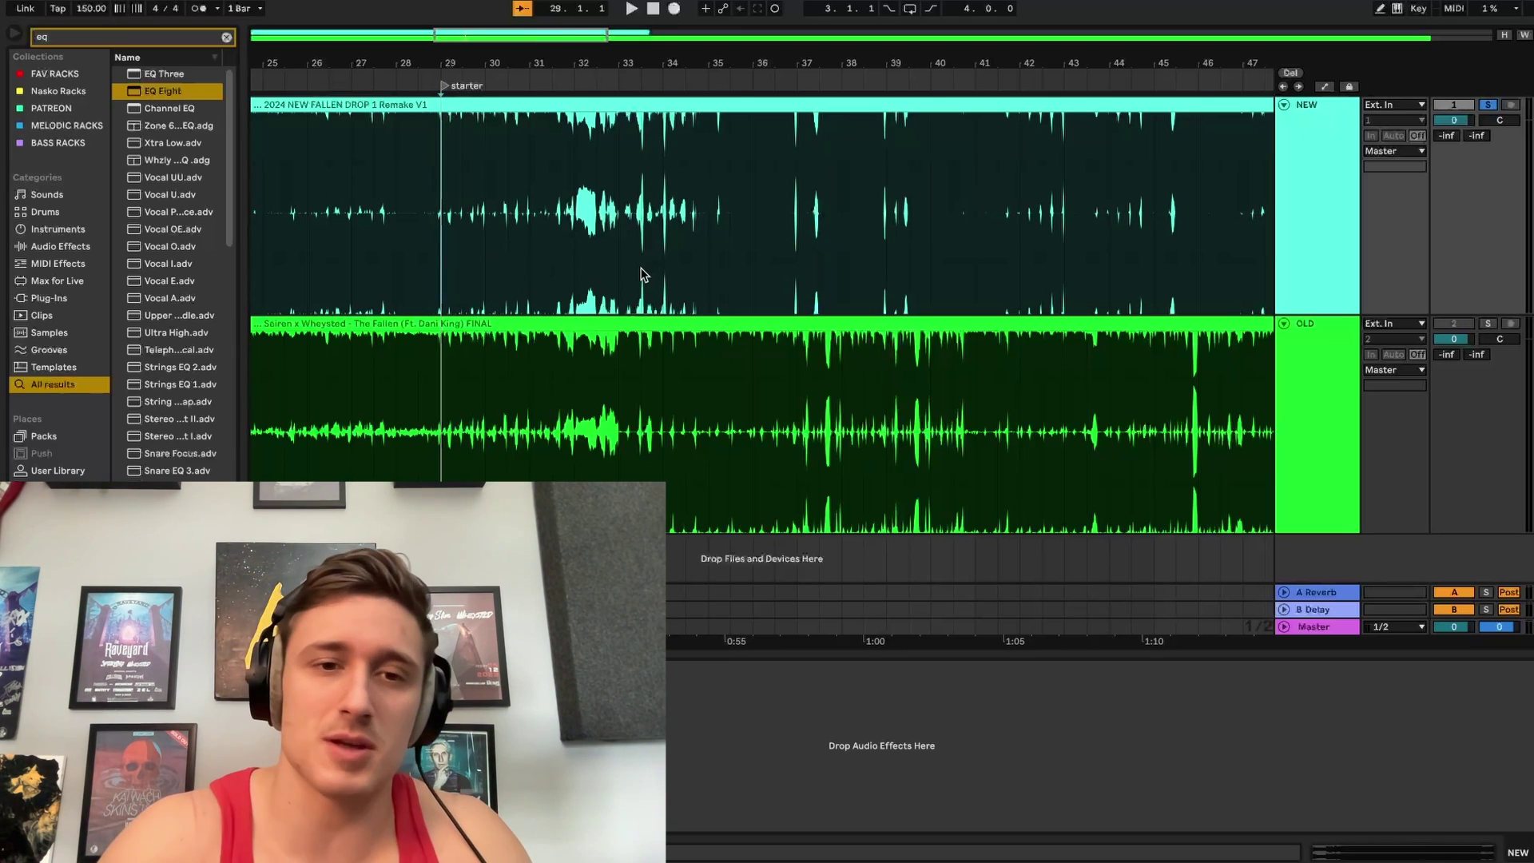
pyautogui.moveTo(445, 392); pyautogui.dragTo(1105, 394)
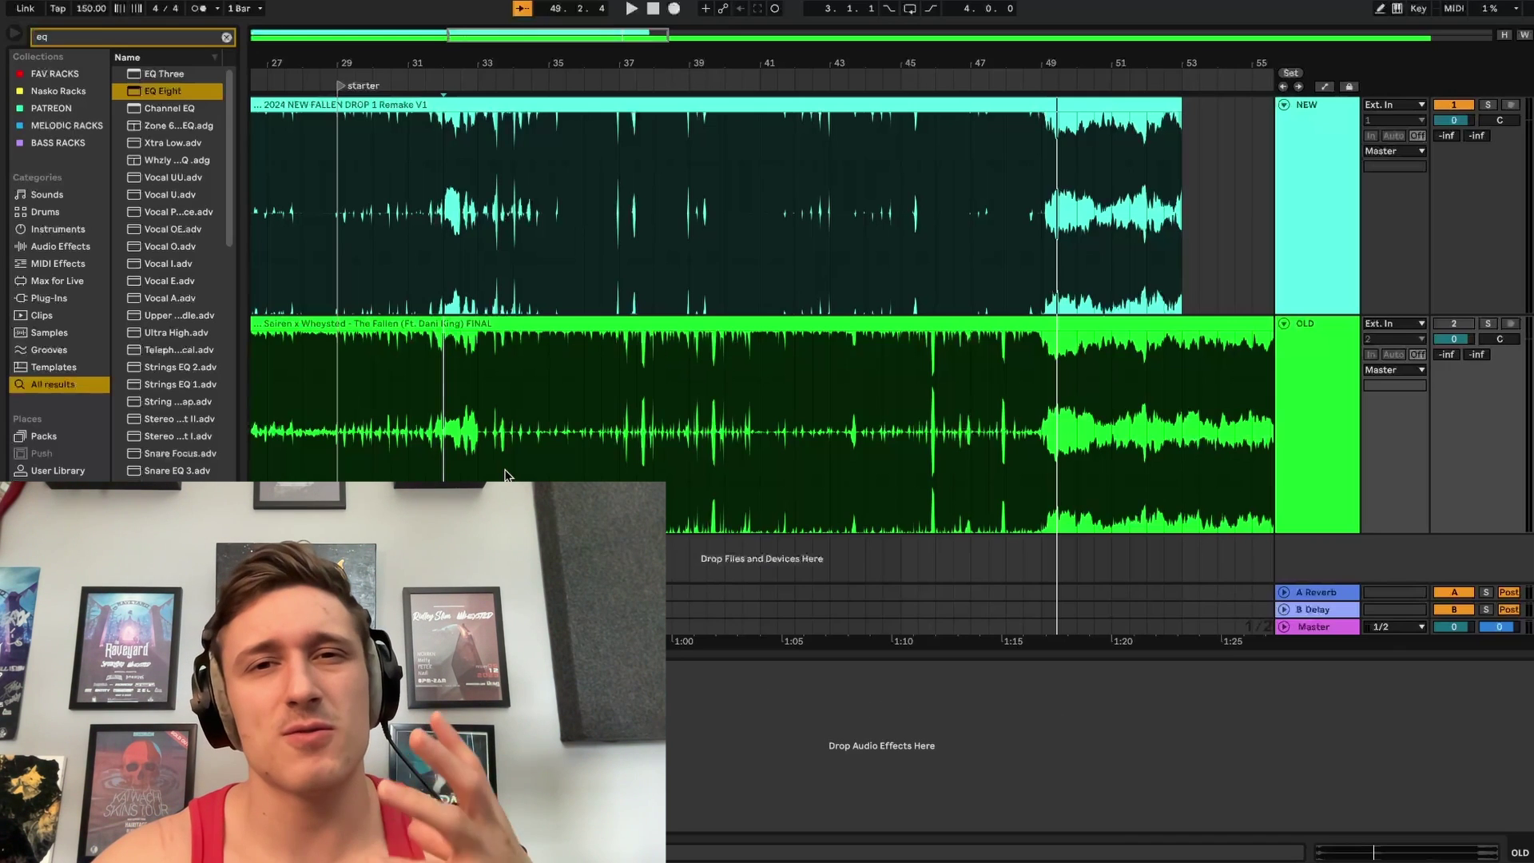
pyautogui.click(444, 211)
pyautogui.click(409, 206)
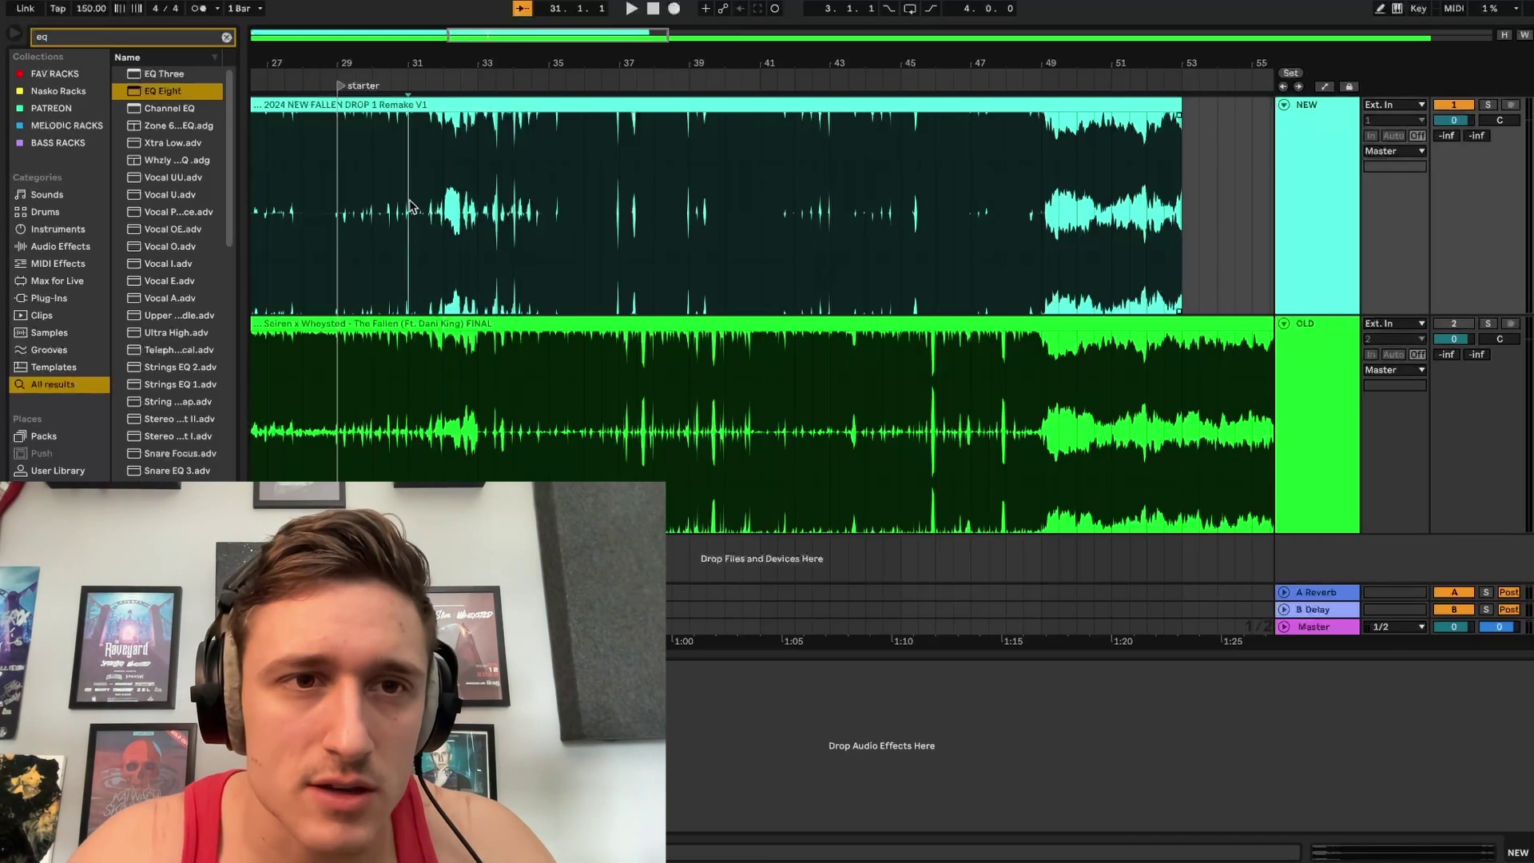
pyautogui.press('space')
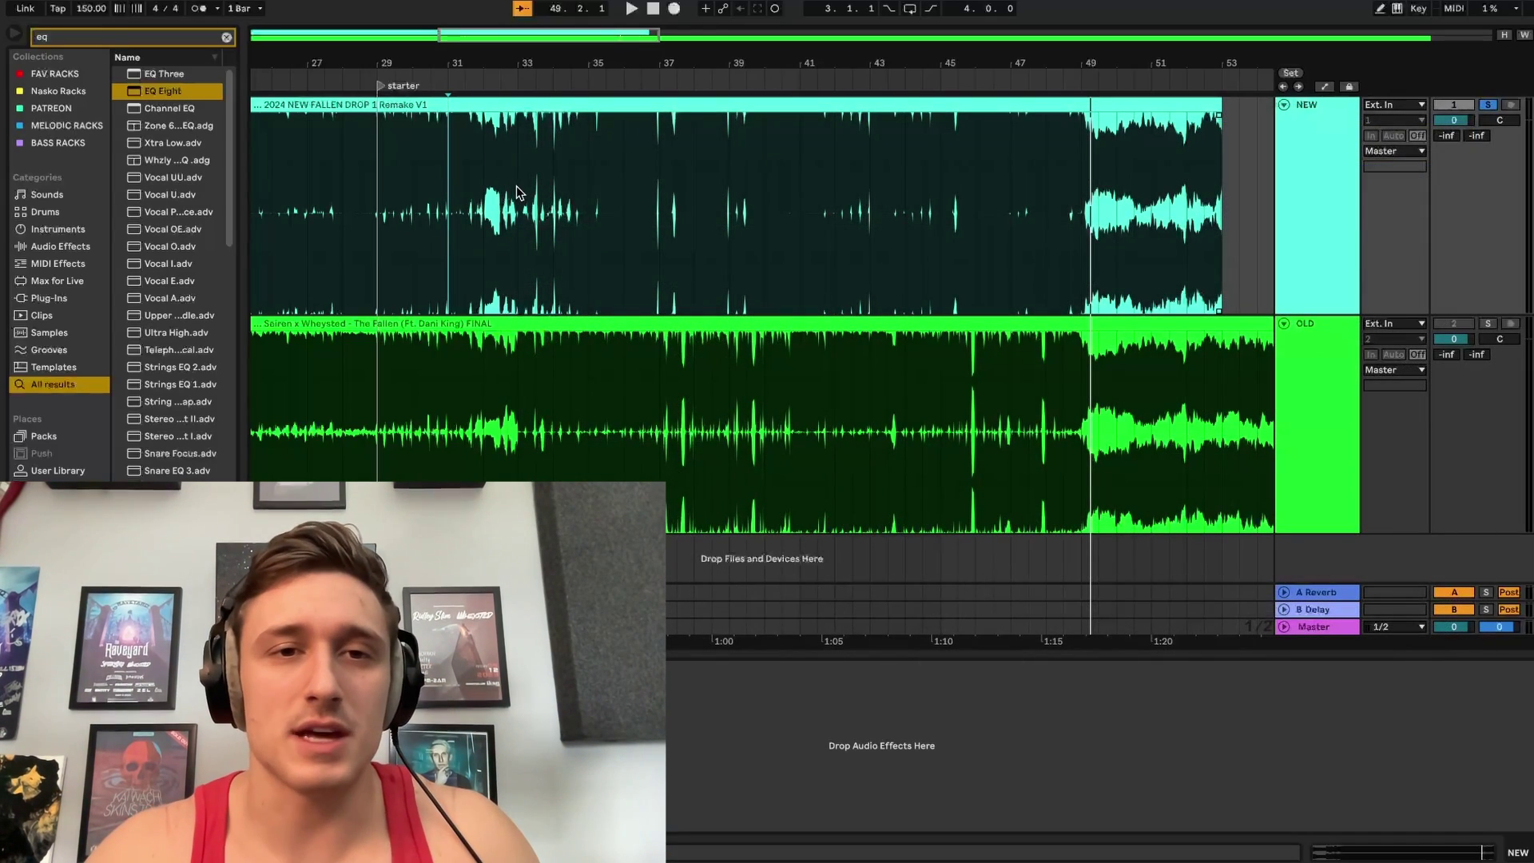
# - Examine the kick waveforms of the NEW and OLD clips up close at bar 33 and at bar 35
pyautogui.click(516, 185)
pyautogui.scroll(5, 516, 185)
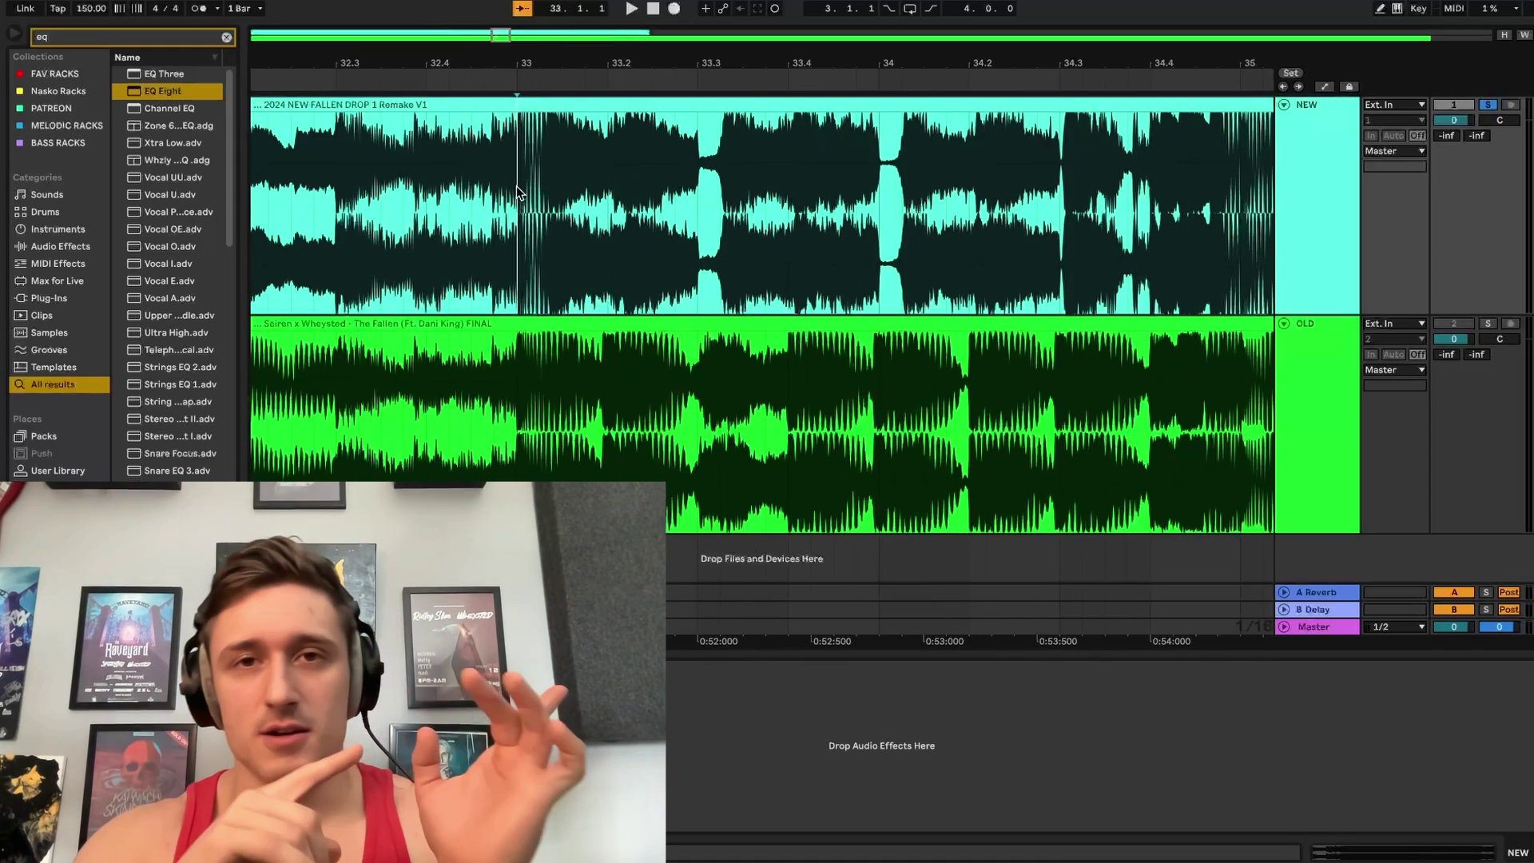
pyautogui.scroll(4, 516, 185)
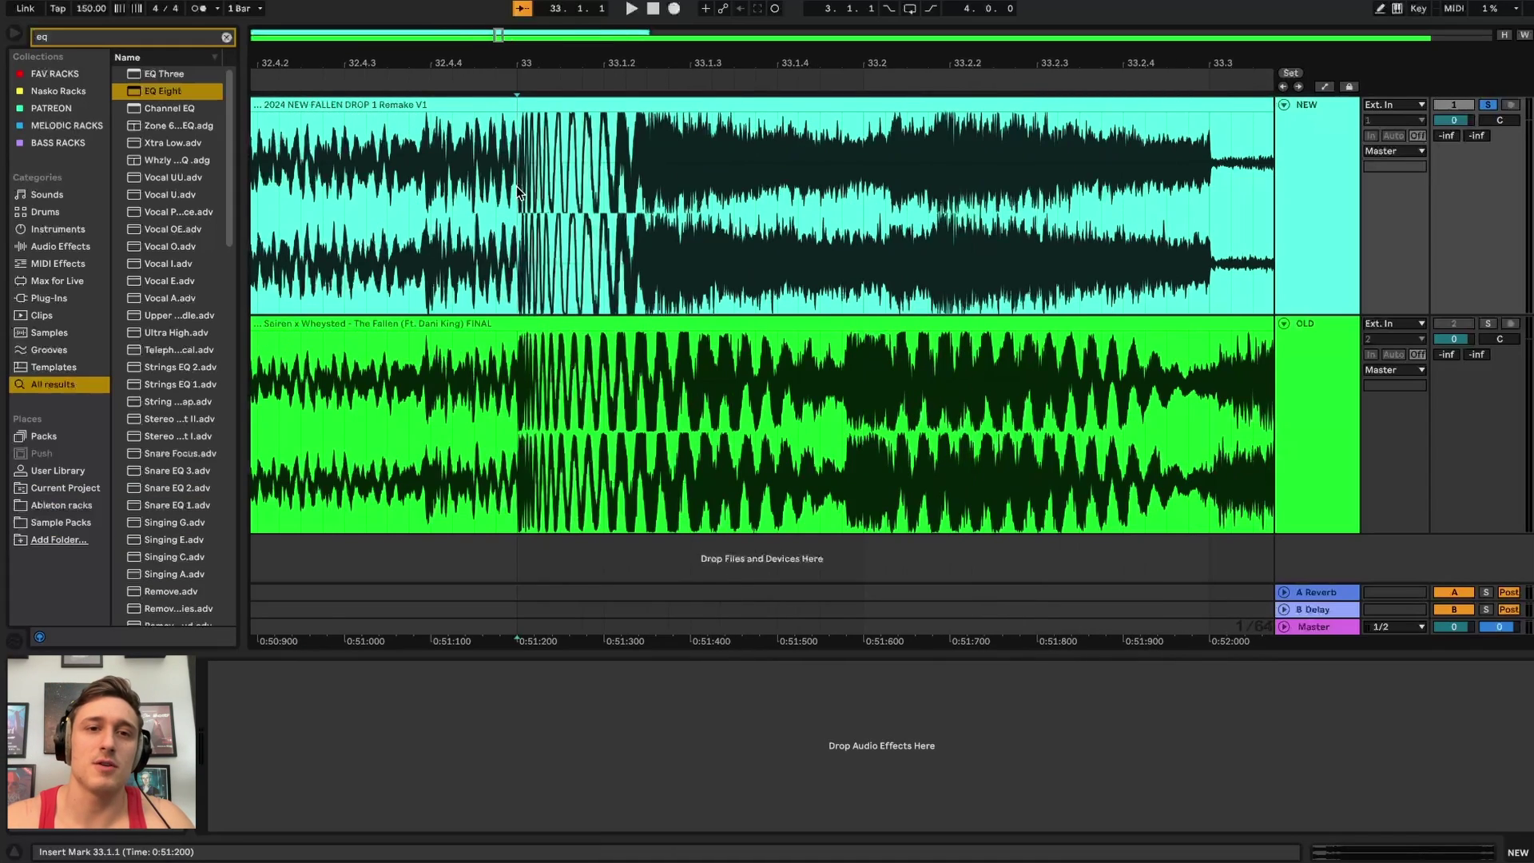
pyautogui.scroll(-3, 517, 186)
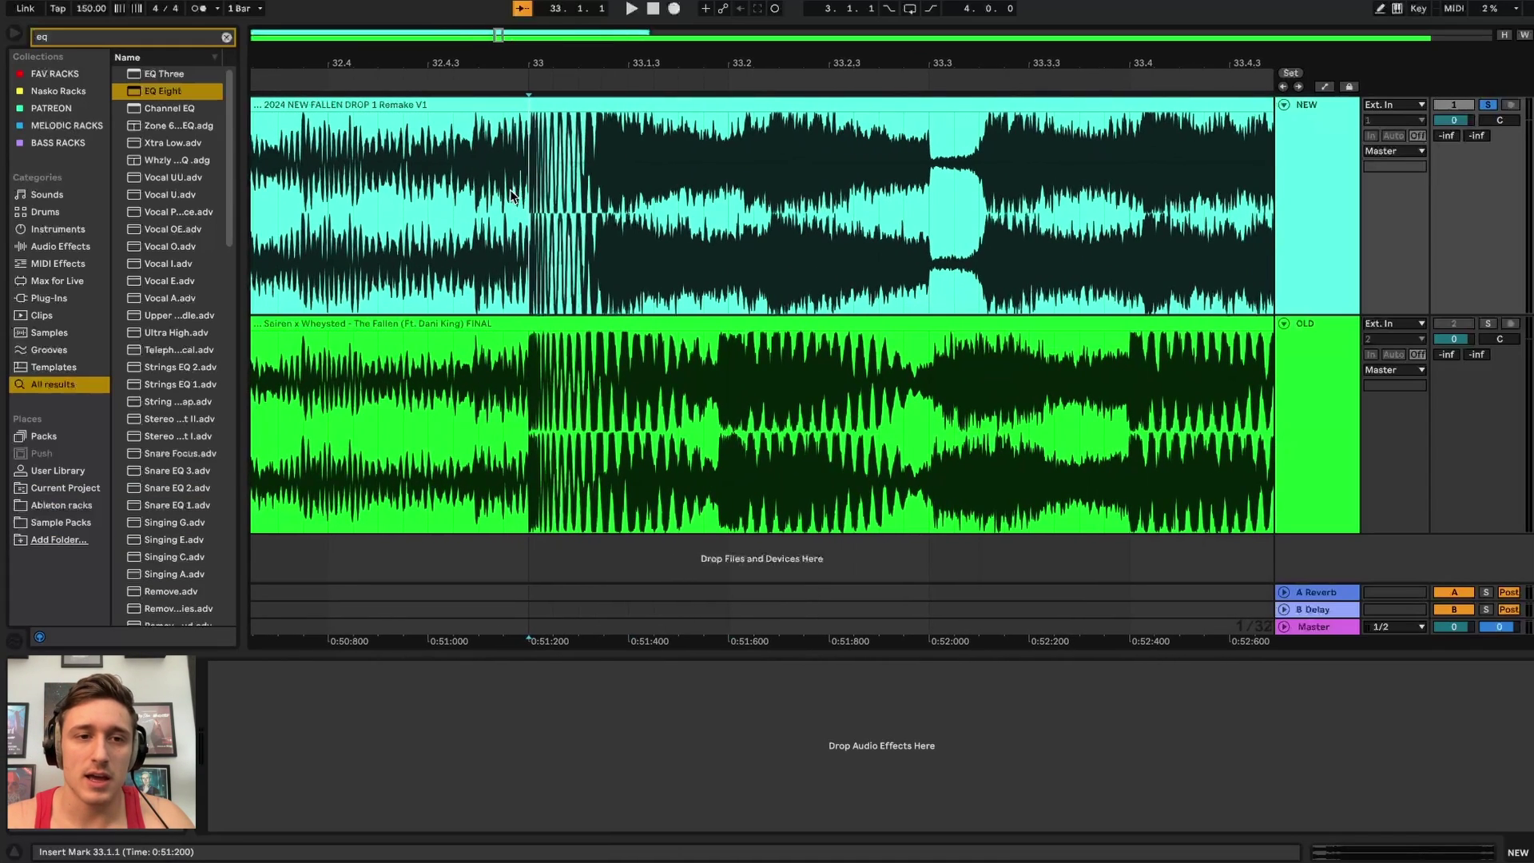
pyautogui.hscroll(10, 560, 223)
pyautogui.scroll(2, 601, 254)
pyautogui.hscroll(5, 601, 254)
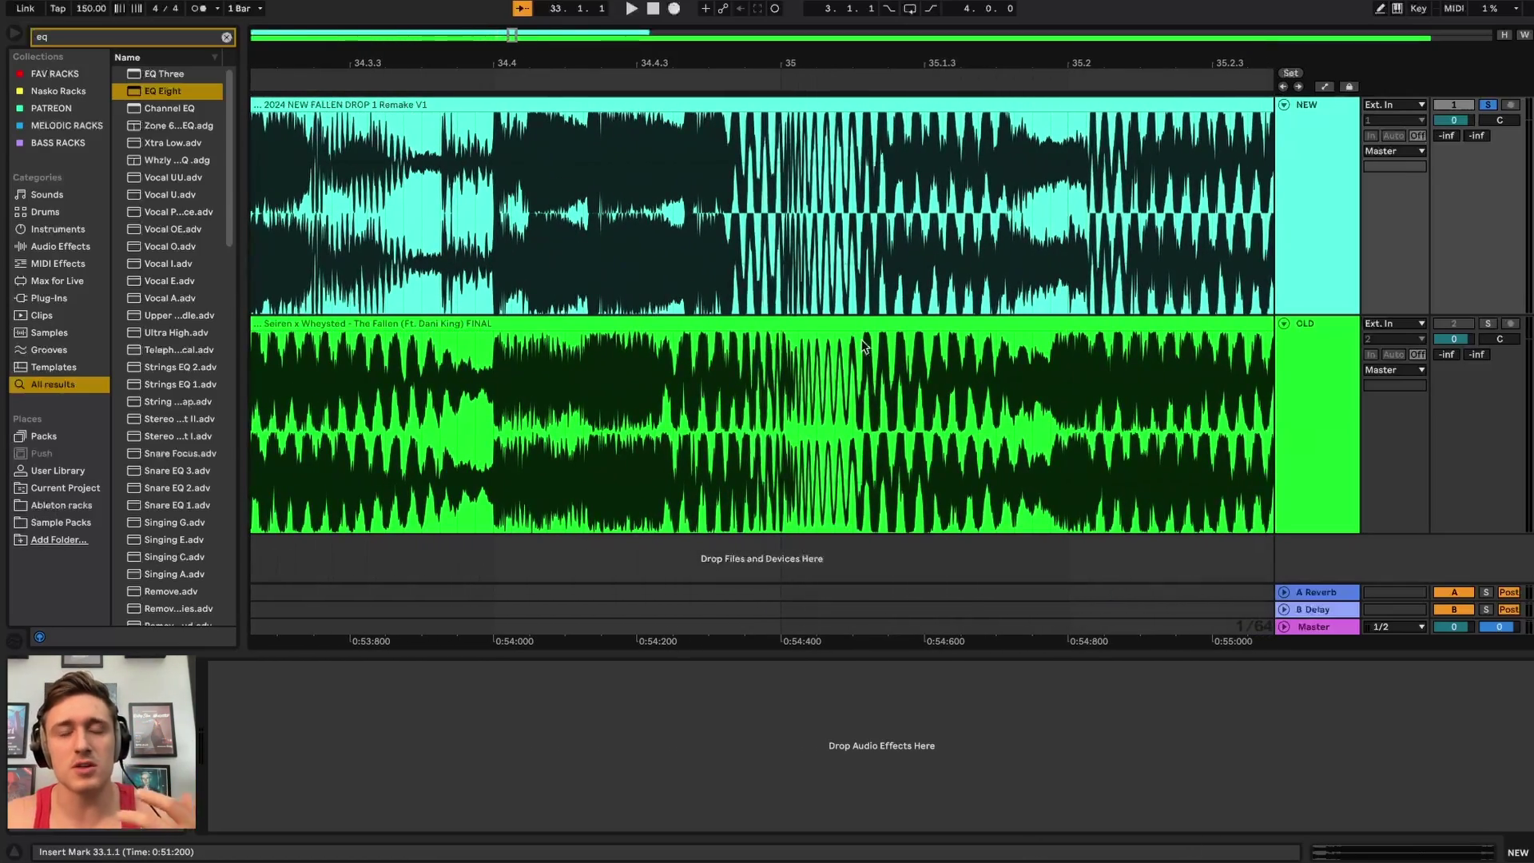
pyautogui.scroll(5, 863, 345)
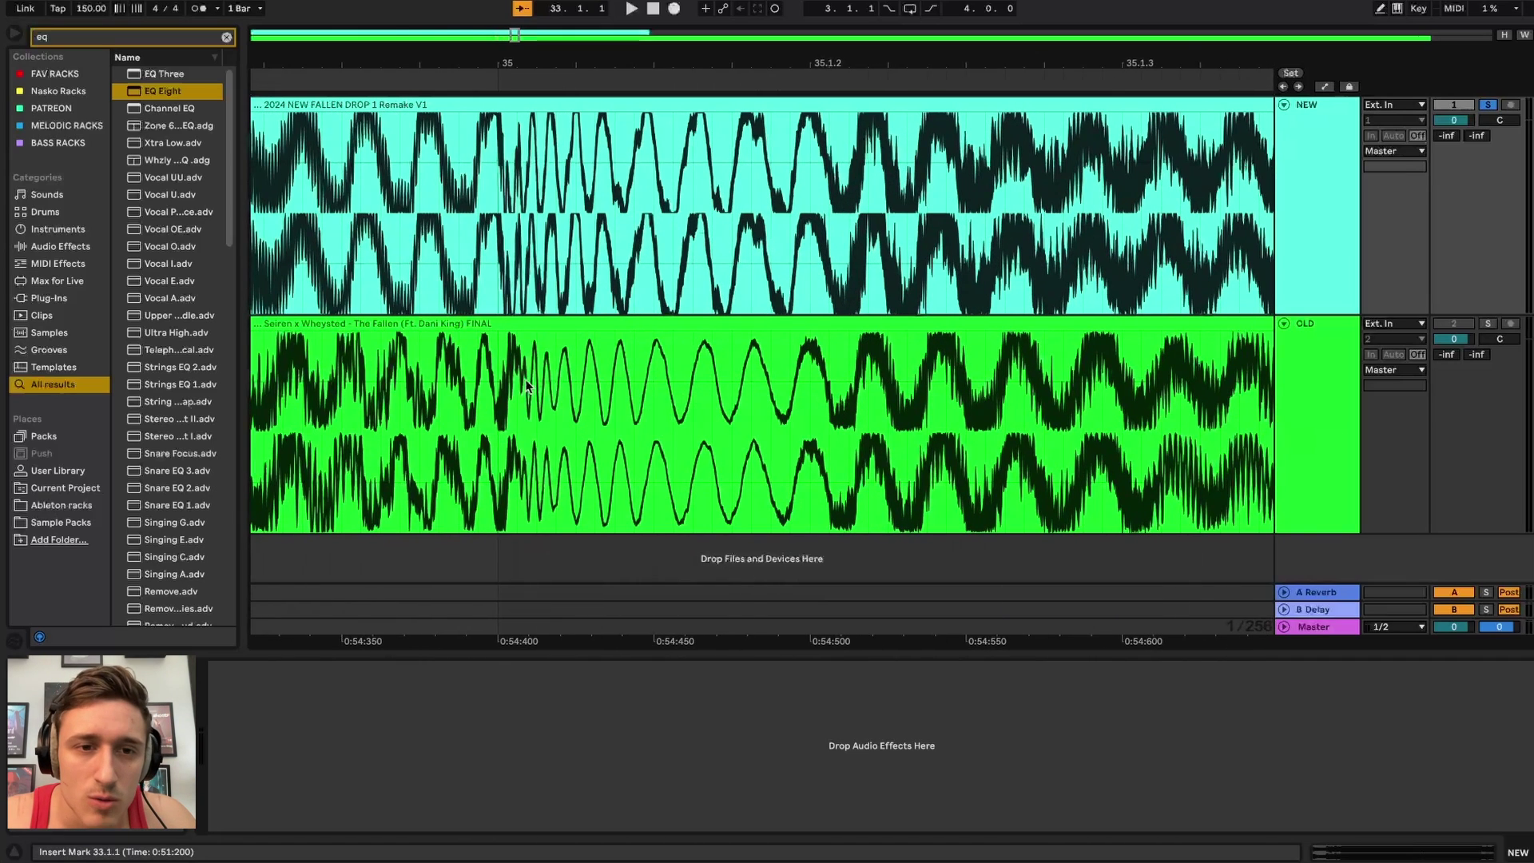
# - Highlight the kick transient at 35.1.1 in both clips and the kick's tail up to about 35.1.2 in OLD
pyautogui.moveTo(489, 363); pyautogui.dragTo(511, 364)
pyautogui.moveTo(491, 170); pyautogui.dragTo(509, 172)
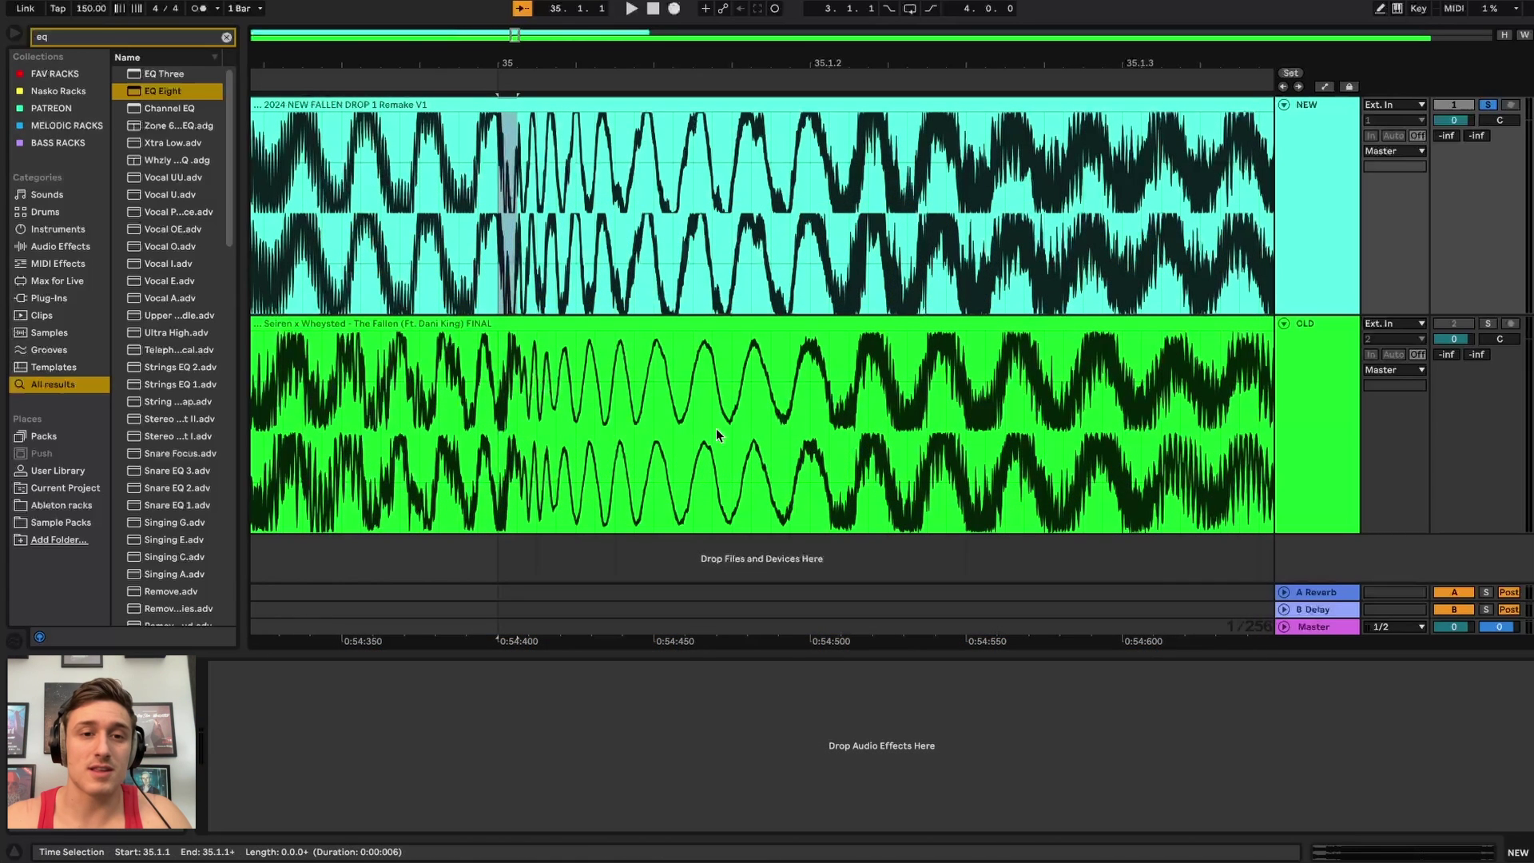
pyautogui.click(507, 400)
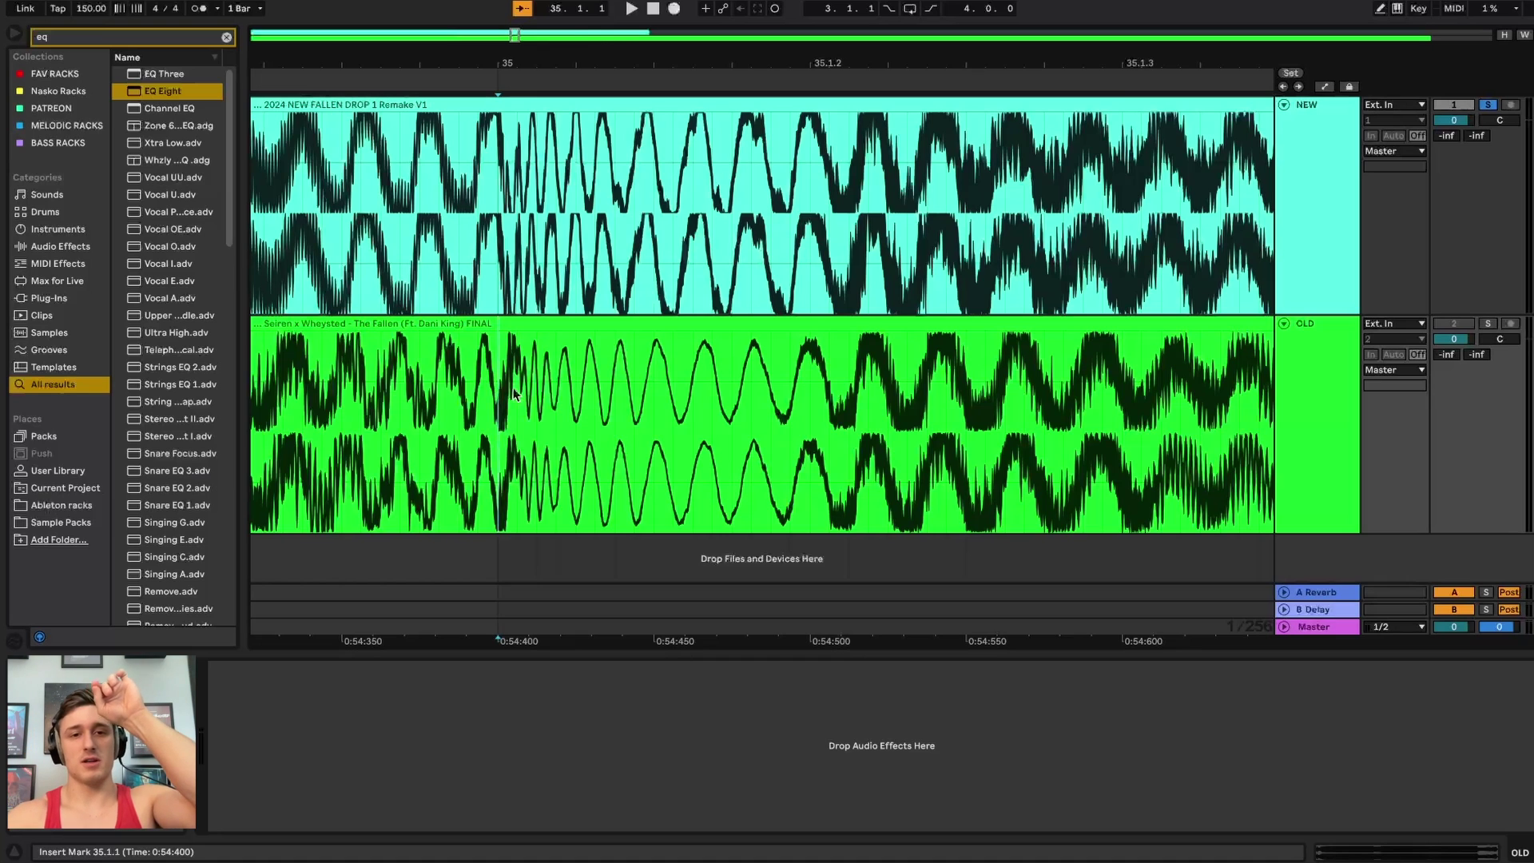
pyautogui.moveTo(537, 404); pyautogui.dragTo(859, 419)
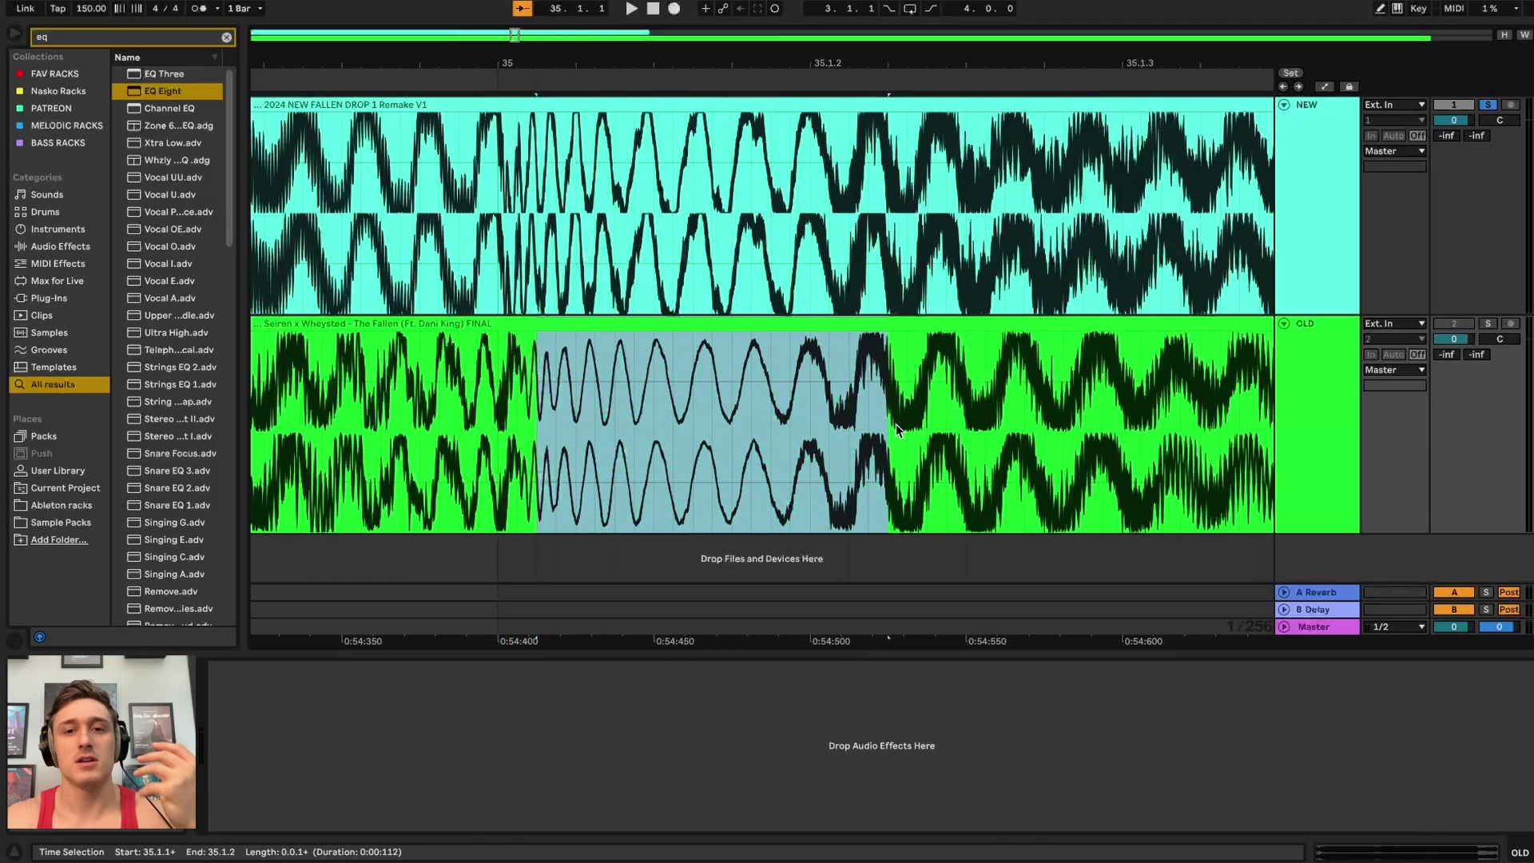
# - Play the kick at bar 35 with the OLD track soloed
pyautogui.click(500, 371)
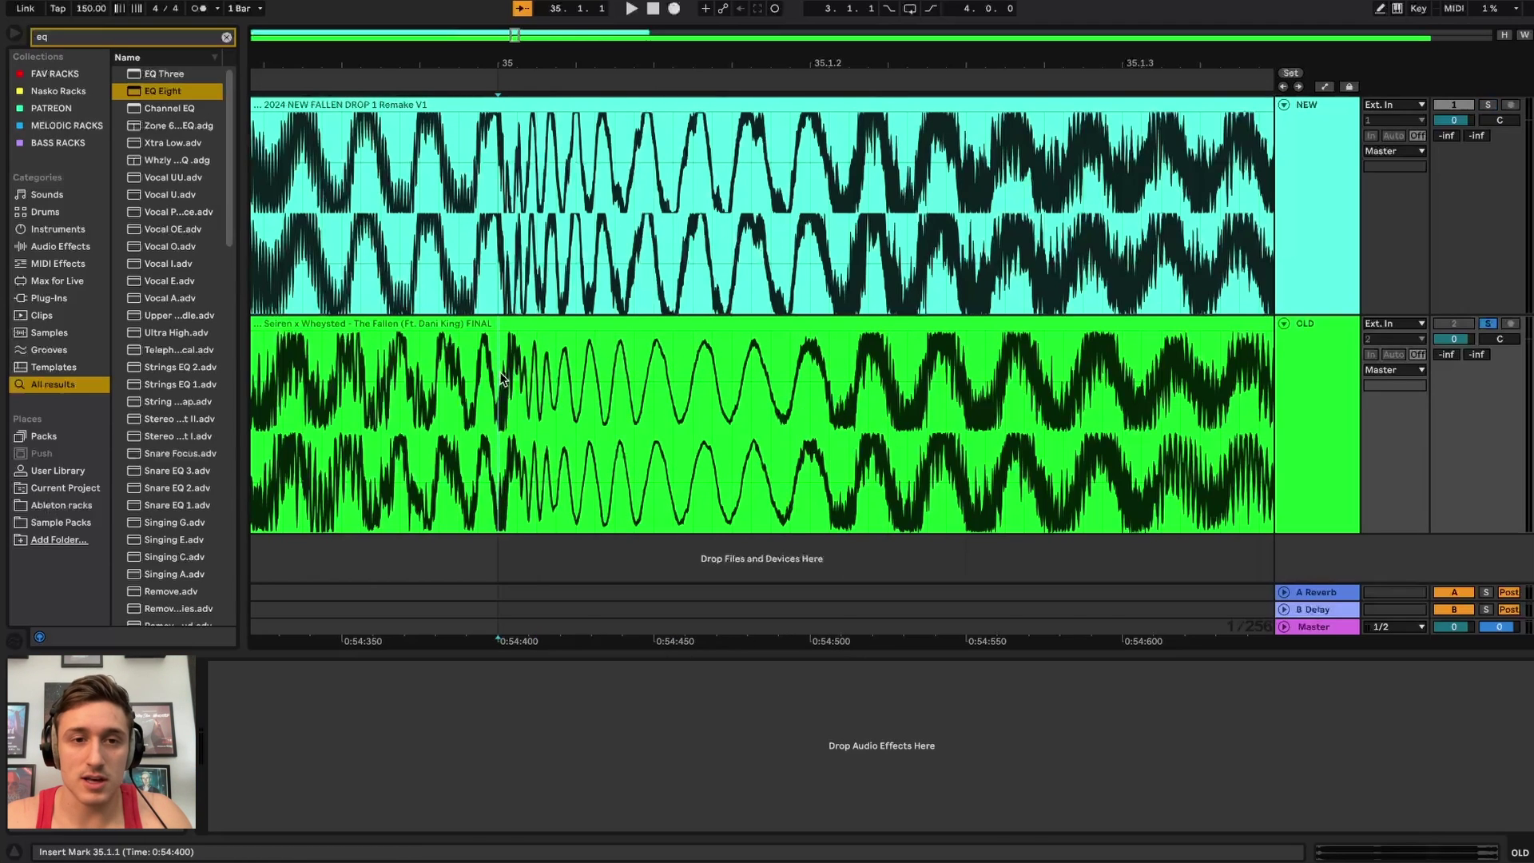
pyautogui.press('space')
pyautogui.press('space')
pyautogui.scroll(-10, 499, 371)
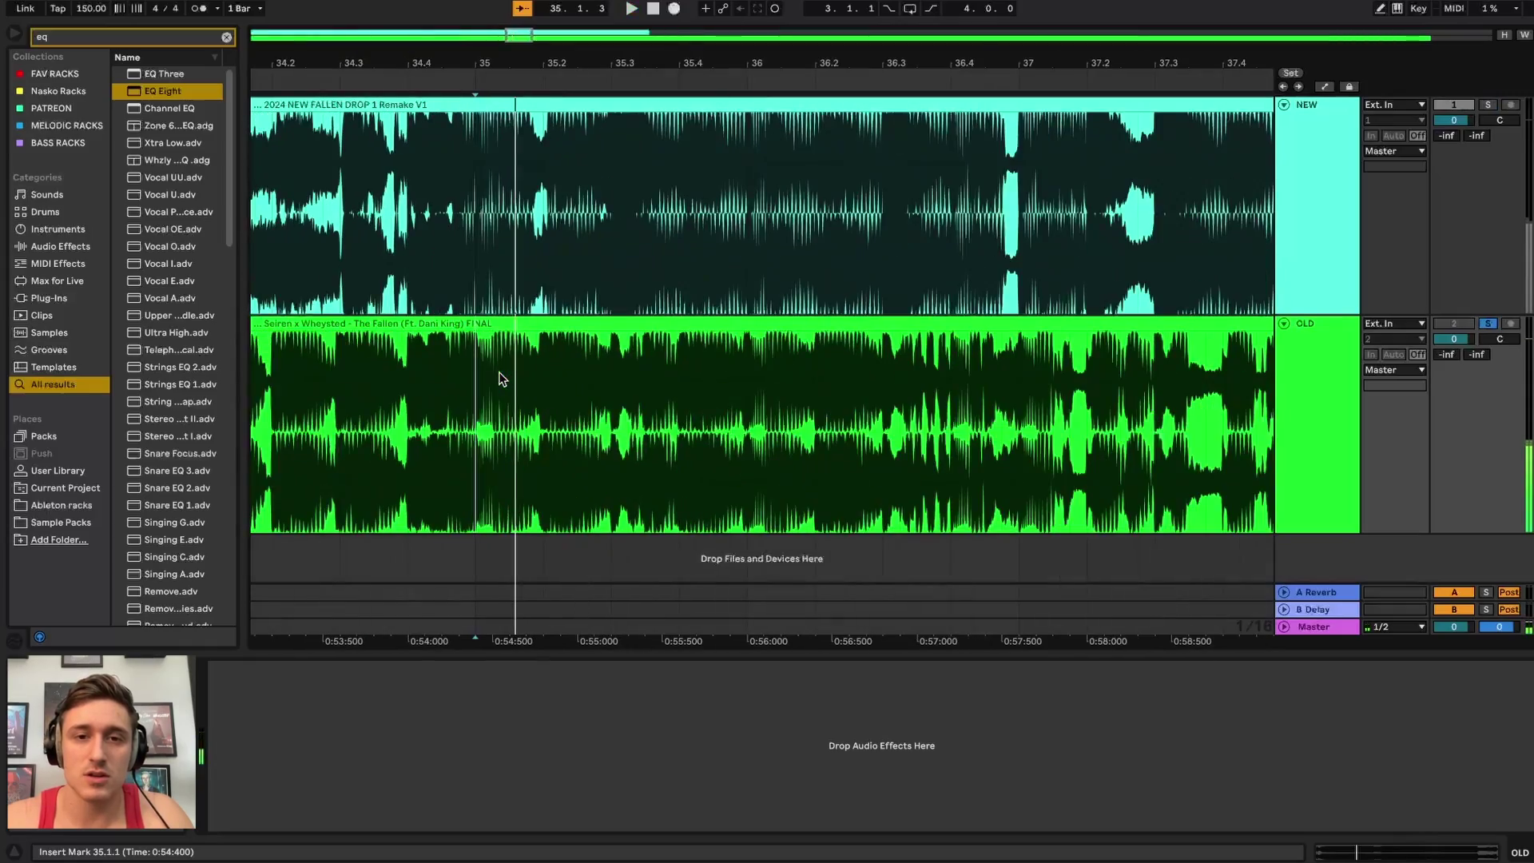
pyautogui.press('space')
pyautogui.scroll(6, 500, 372)
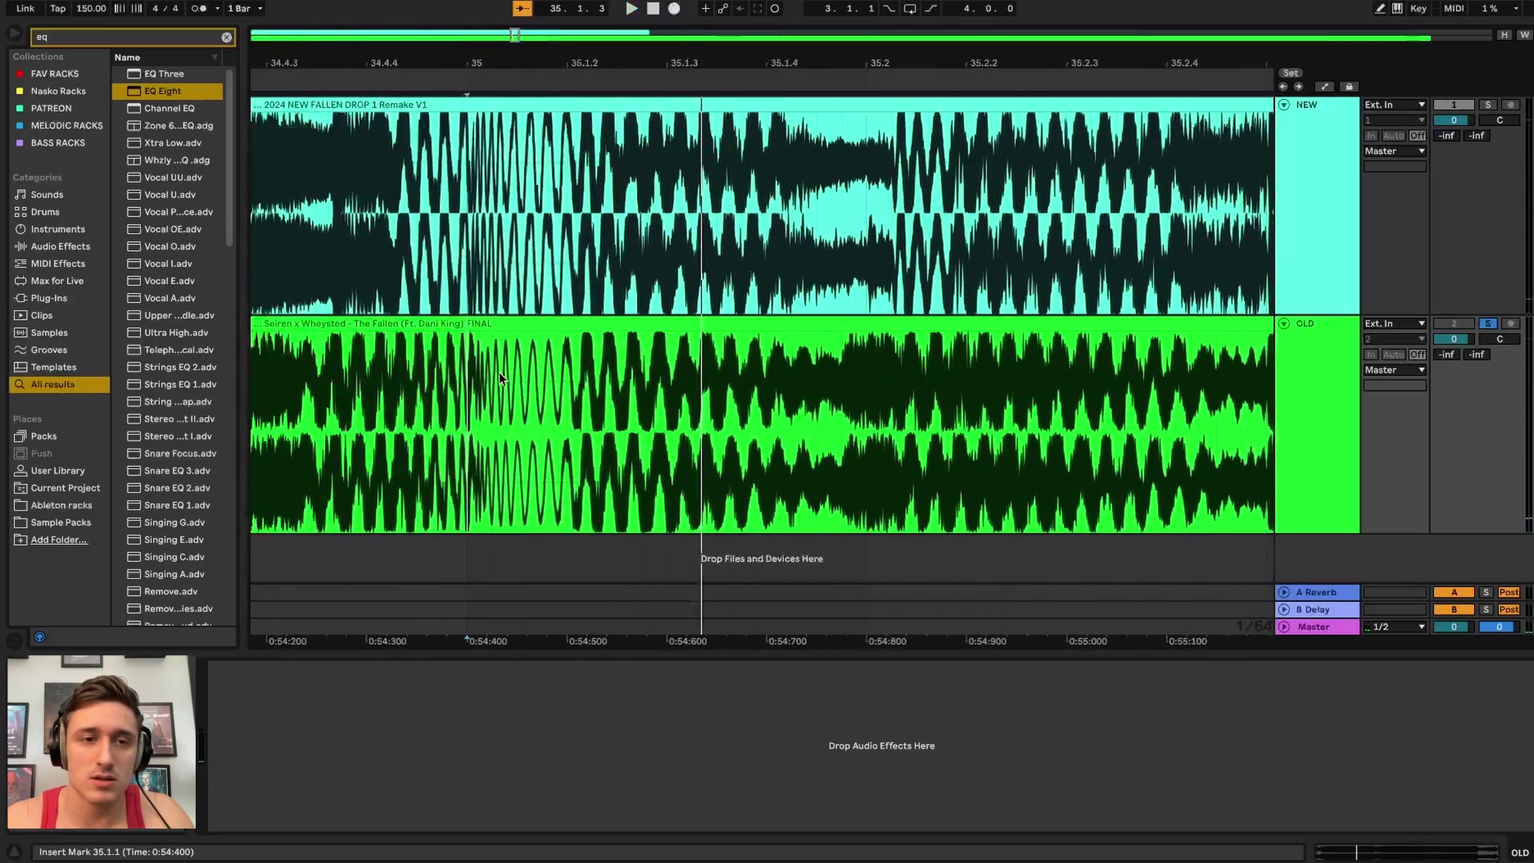
pyautogui.press('space')
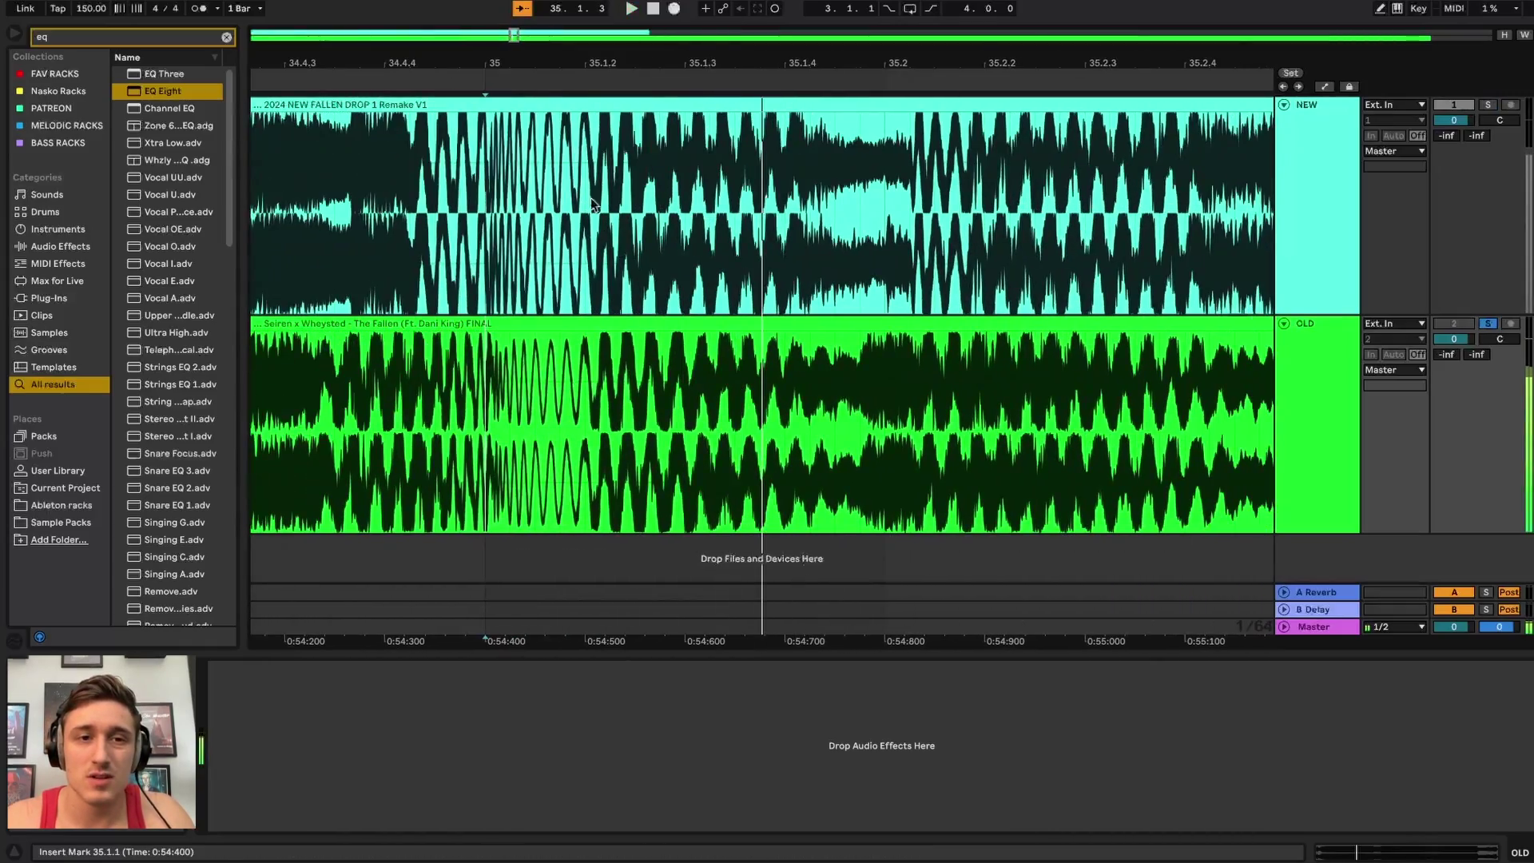
# - Solo the NEW track and play its kick from 35.1.1
pyautogui.click(483, 195)
pyautogui.press('s')
pyautogui.press('space')
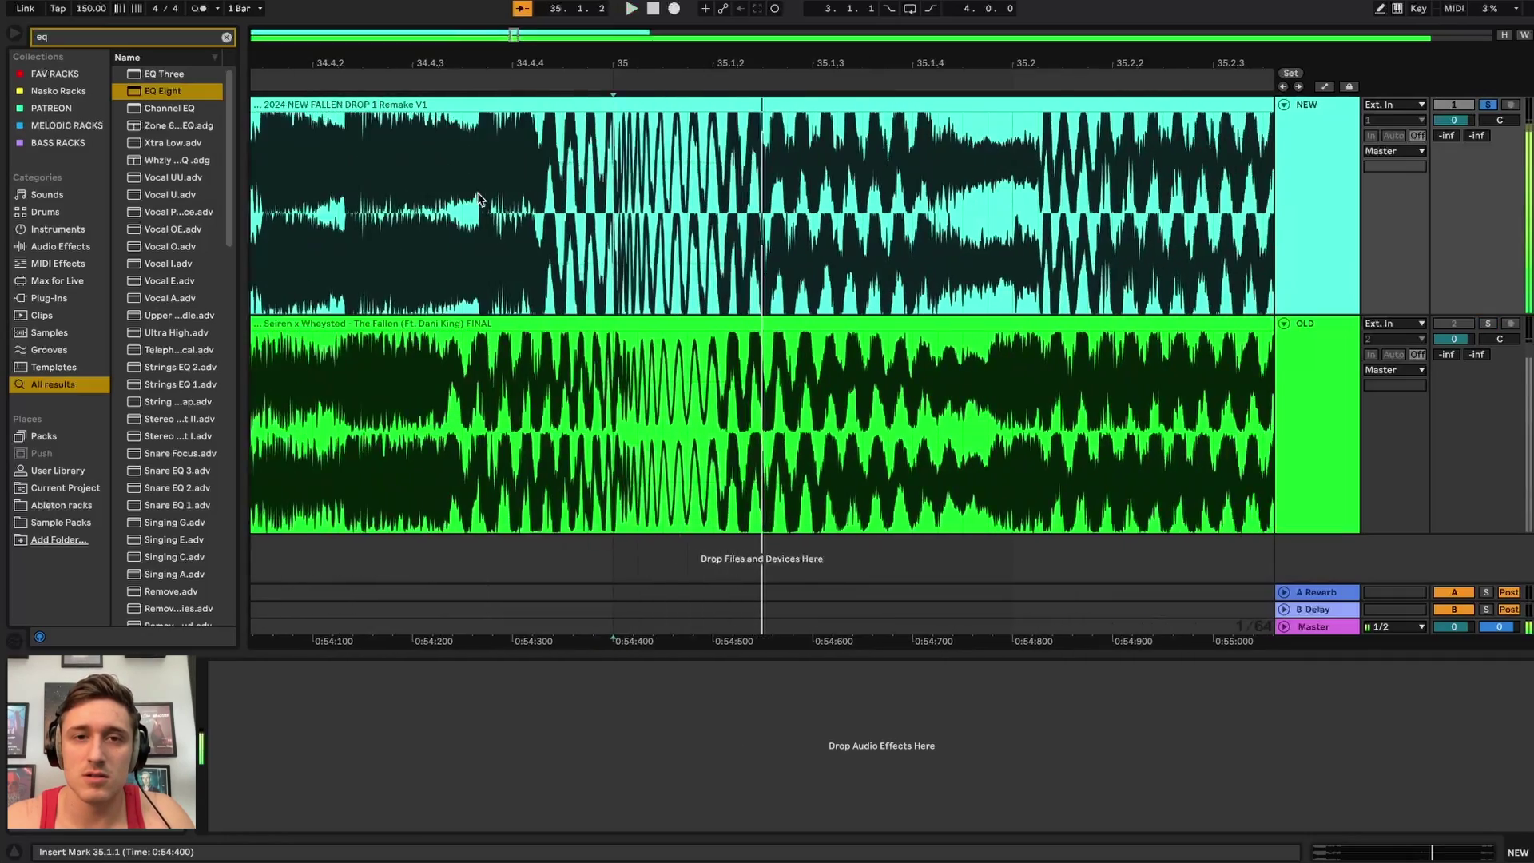
pyautogui.press('space')
# - Highlight the kick from 35.1.1 to about 35.1.2 in the OLD clip and in the NEW clip
pyautogui.moveTo(511, 382); pyautogui.dragTo(589, 394)
pyautogui.click(513, 211)
pyautogui.moveTo(515, 212); pyautogui.dragTo(603, 215)
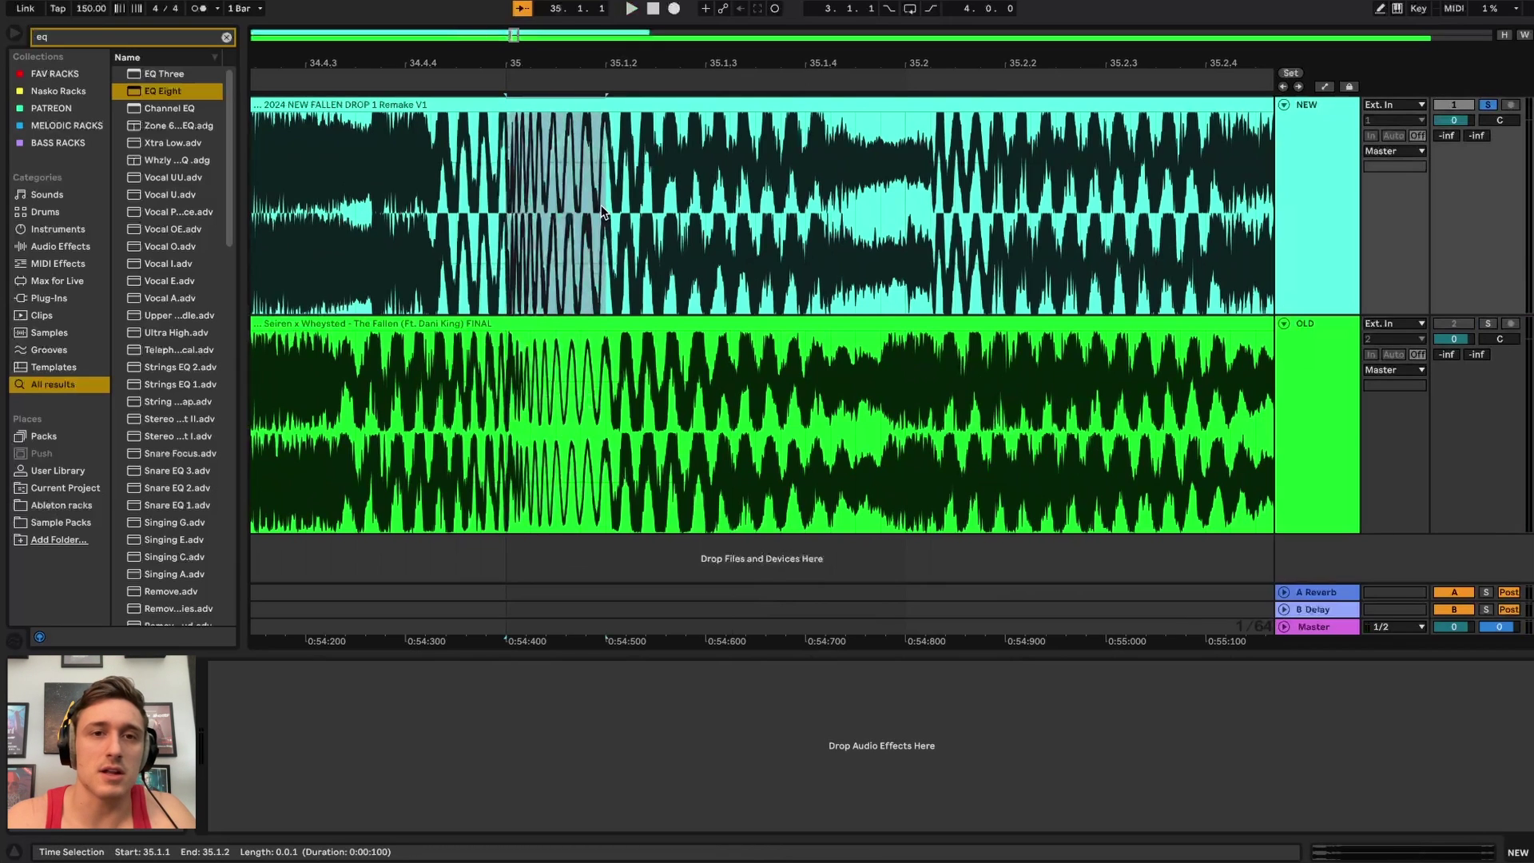
# - Add a new audio track and place the sample WHEY - KICK 7.wav on it at 35.1.1
pyautogui.hotkey('ctrl', 't')
pyautogui.hotkey('ctrl', 'f')
pyautogui.write('whey')
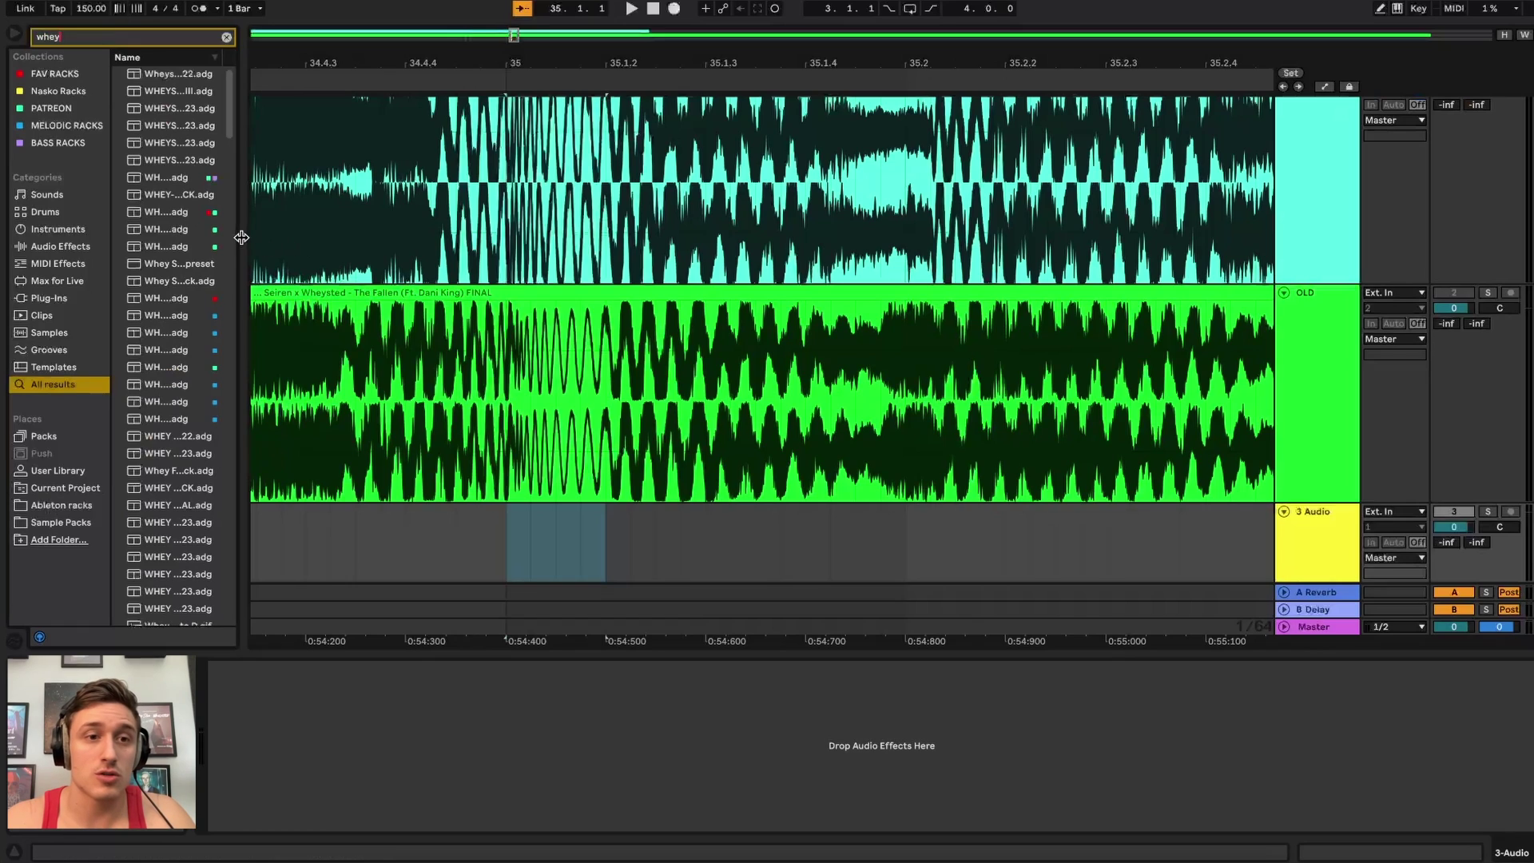
pyautogui.moveTo(241, 236); pyautogui.dragTo(421, 234)
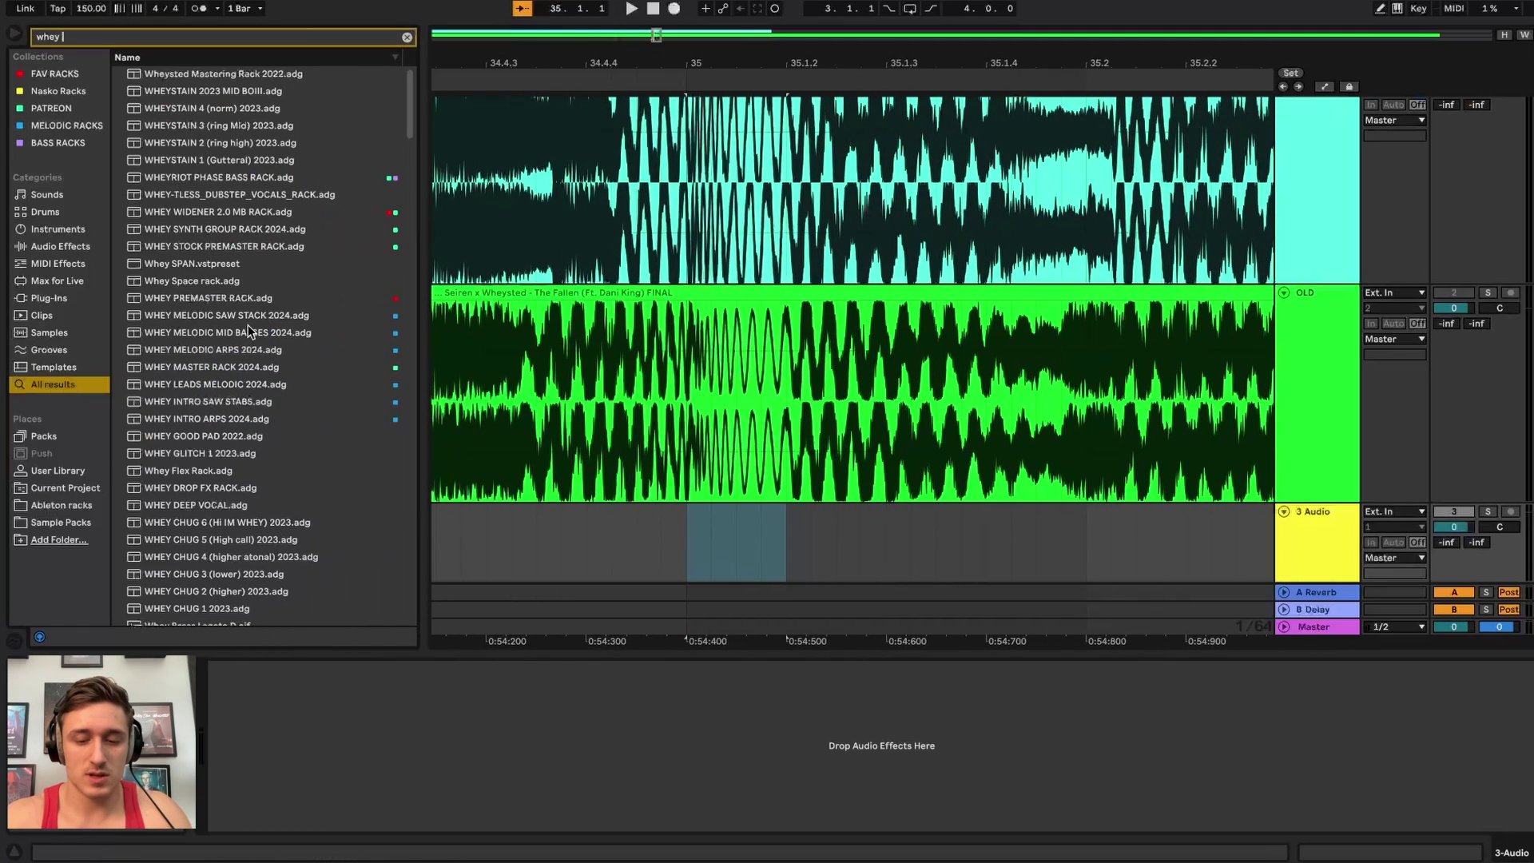
pyautogui.write('kick')
pyautogui.moveTo(192, 212); pyautogui.dragTo(713, 528)
pyautogui.scroll(5, 739, 576)
pyautogui.moveTo(580, 522); pyautogui.dragTo(568, 521)
# - Solo the WHEY - KICK 7 track and play the kick several times
pyautogui.press('a')
pyautogui.press('a')
pyautogui.press('s')
pyautogui.press('space')
pyautogui.press('space')
pyautogui.press('space')
pyautogui.press('space')
pyautogui.press('space')
pyautogui.press('space')
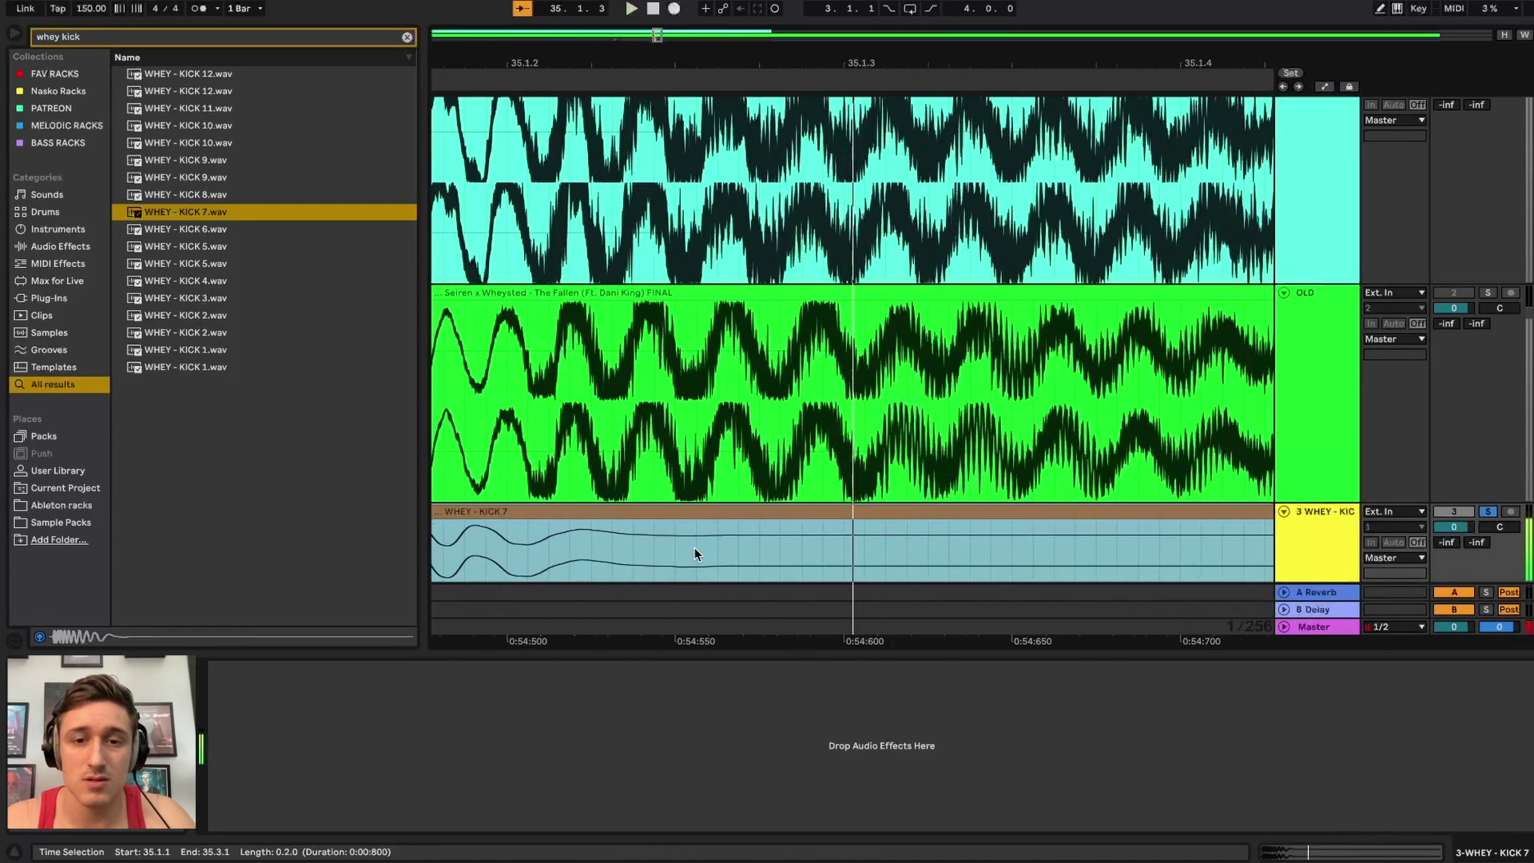
# - Find the GClip plug-in in the browser and load it on the WHEY - KICK 7 track
pyautogui.scroll(-1, 694, 549)
pyautogui.click(1288, 538)
pyautogui.hotkey('ctrl', 'f')
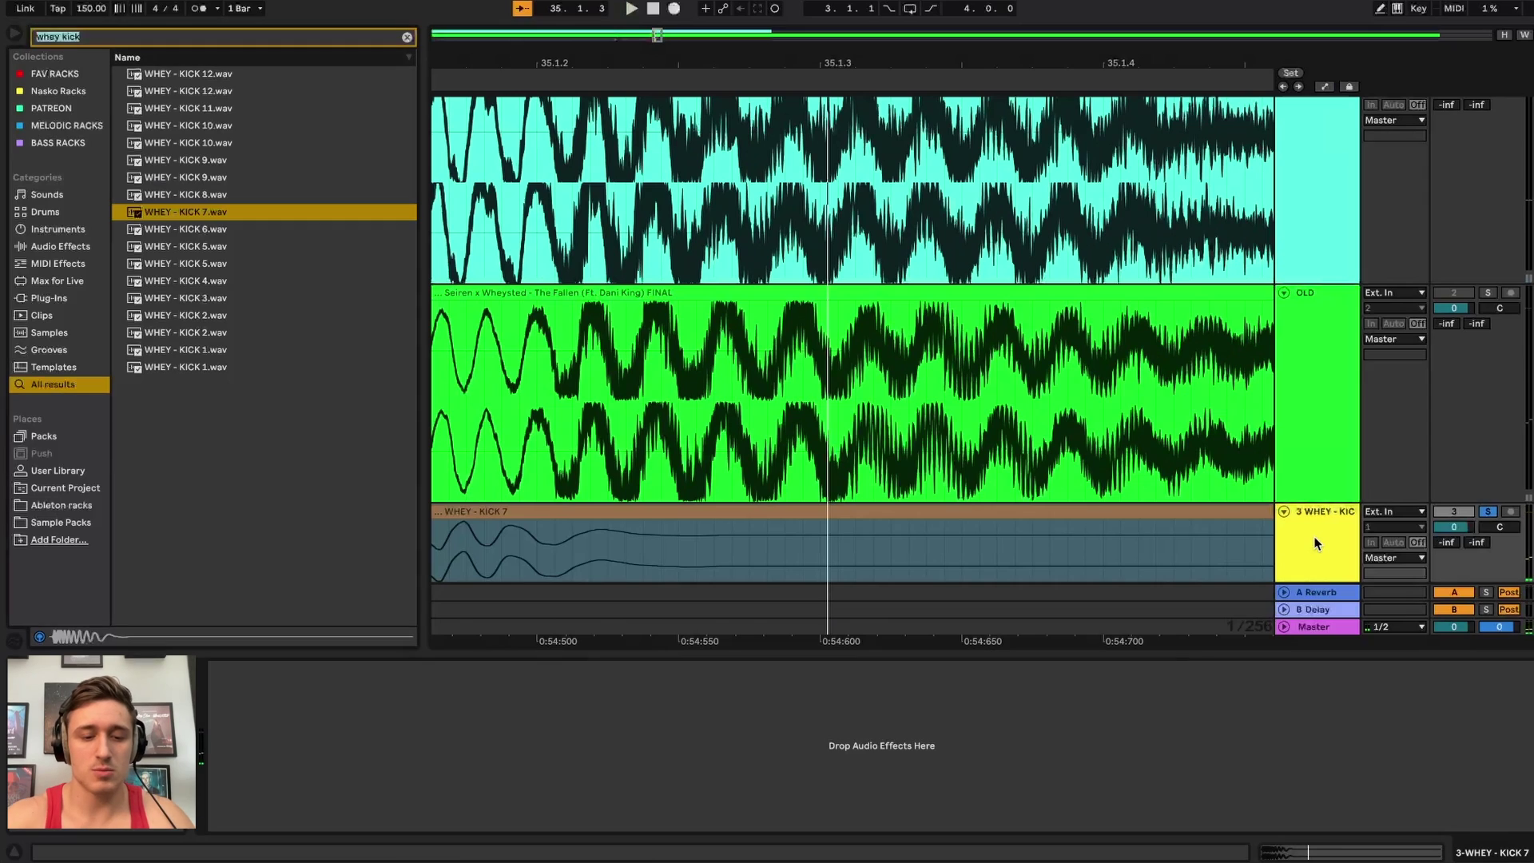
pyautogui.write('sa')
pyautogui.press('BackSpace')
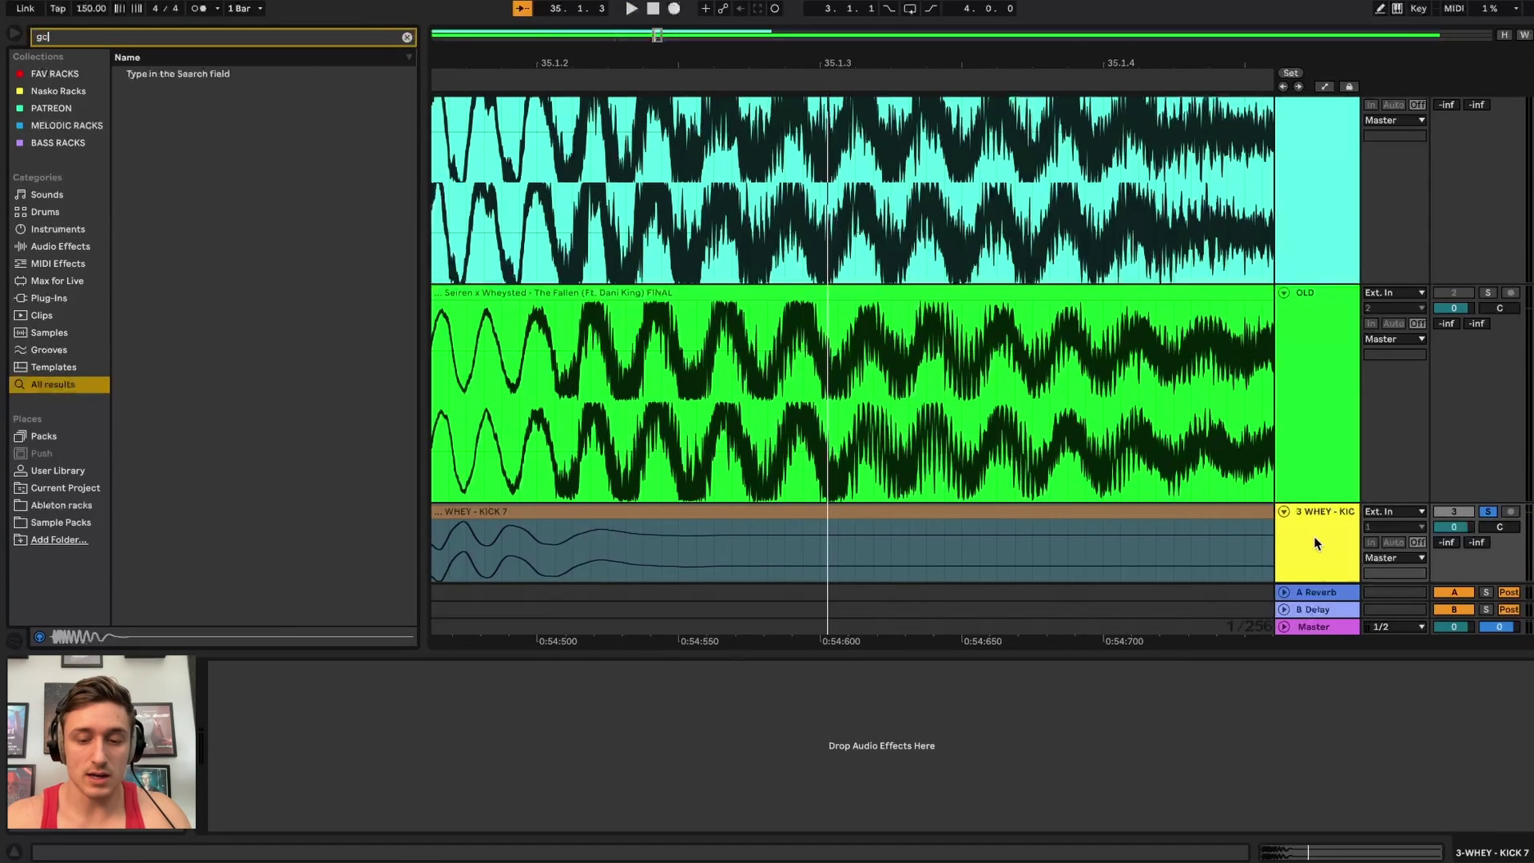
pyautogui.write('gclip')
pyautogui.doubleClick(156, 108)
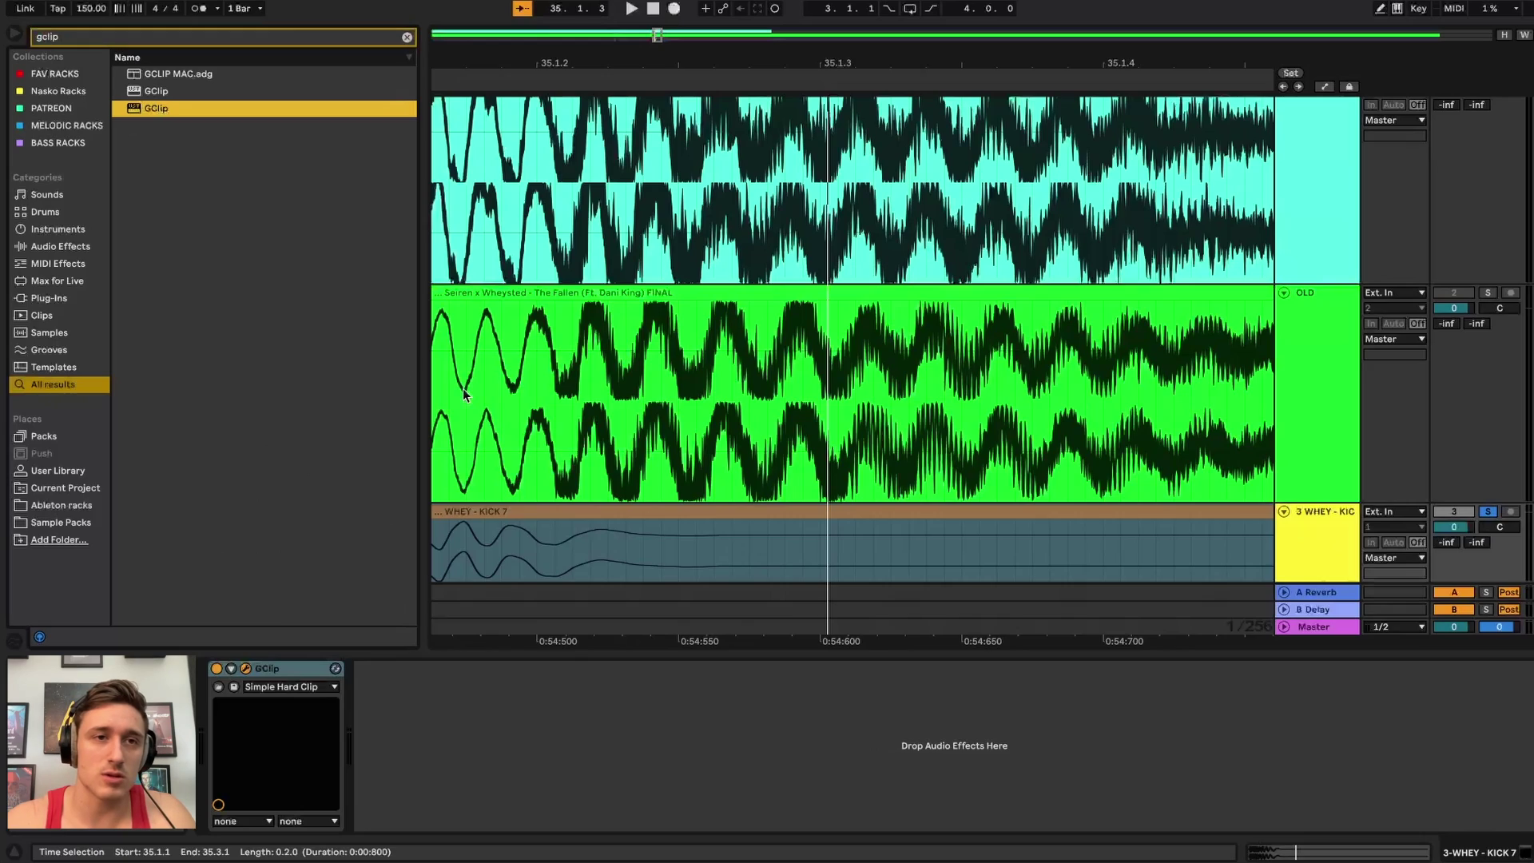
# - Record the GClip-processed kick from 35.1.1 onto a new audio track fed post mixer from the WHEY - KICK 7 track
pyautogui.hscroll(-5, 462, 389)
pyautogui.scroll(-2, 539, 403)
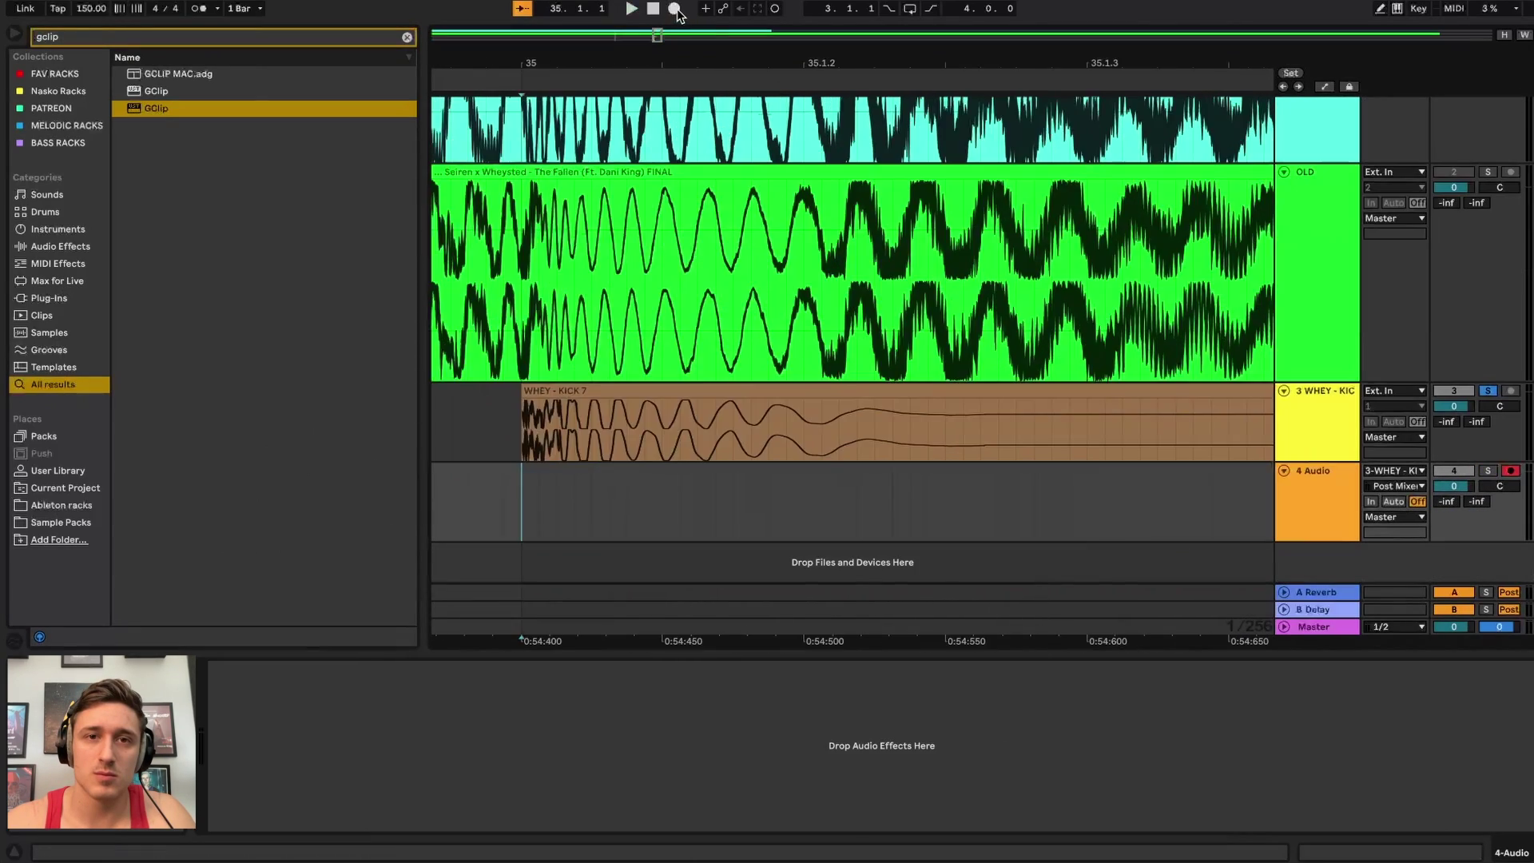
pyautogui.click(675, 9)
pyautogui.press('space')
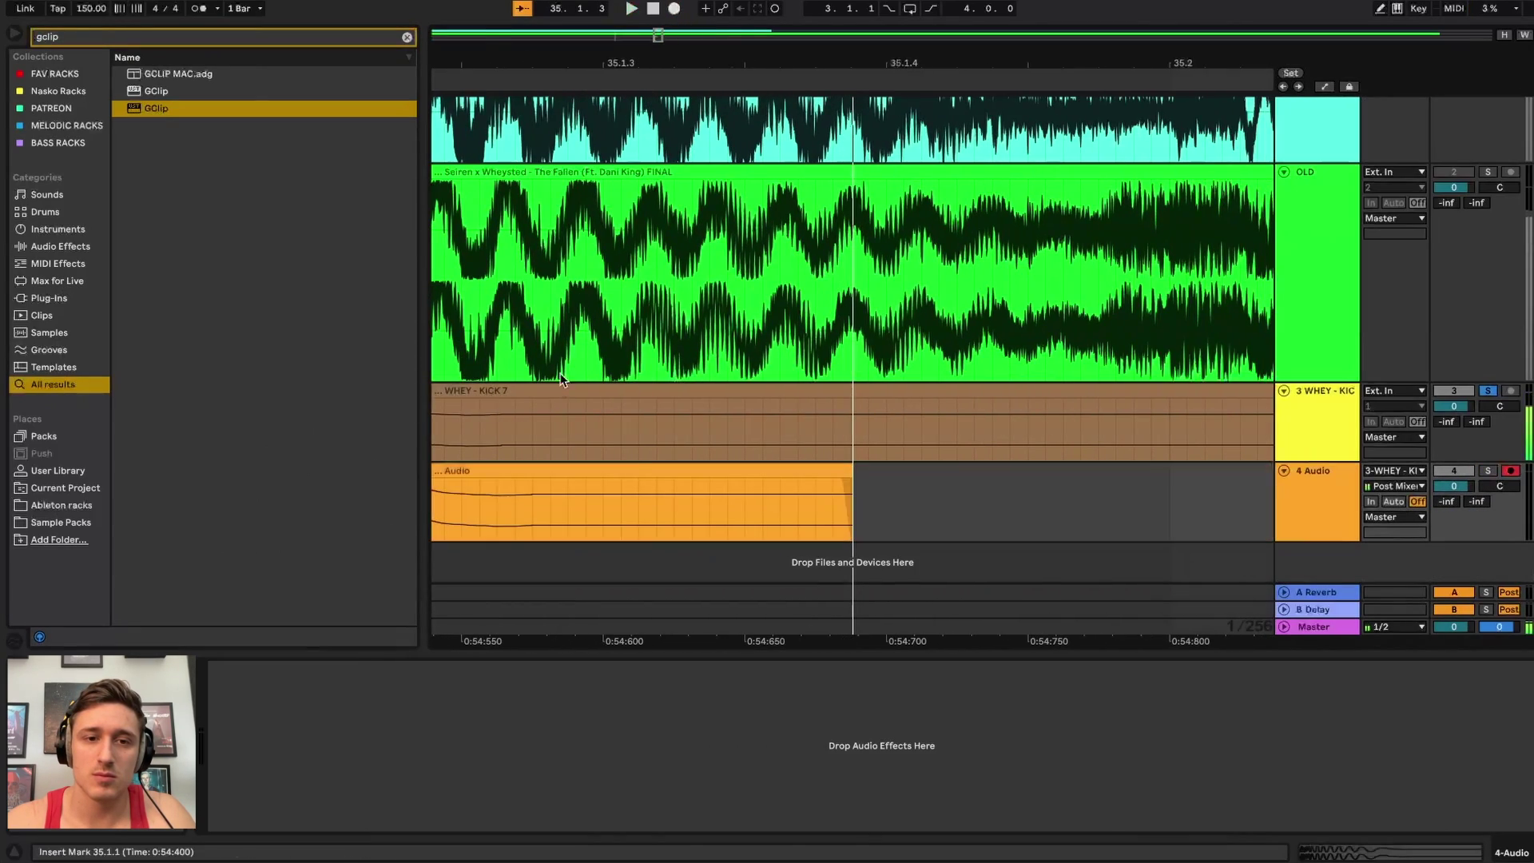
# - Inspect the recorded clipped kick's waveform and highlight it from 35.1.1 to about 35.1.2
pyautogui.hscroll(-2, 631, 453)
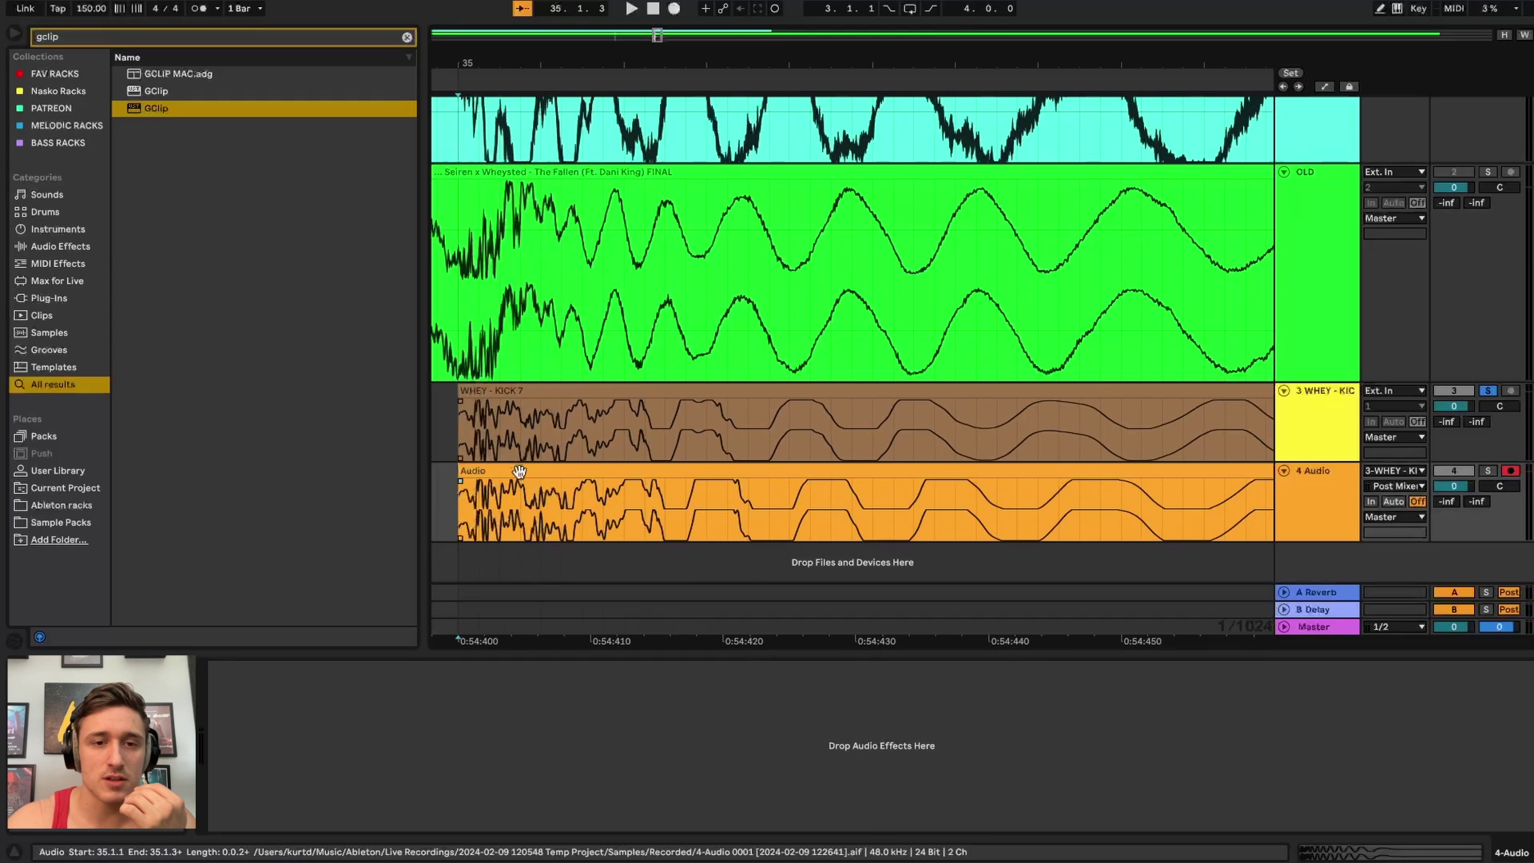
pyautogui.scroll(-4, 811, 542)
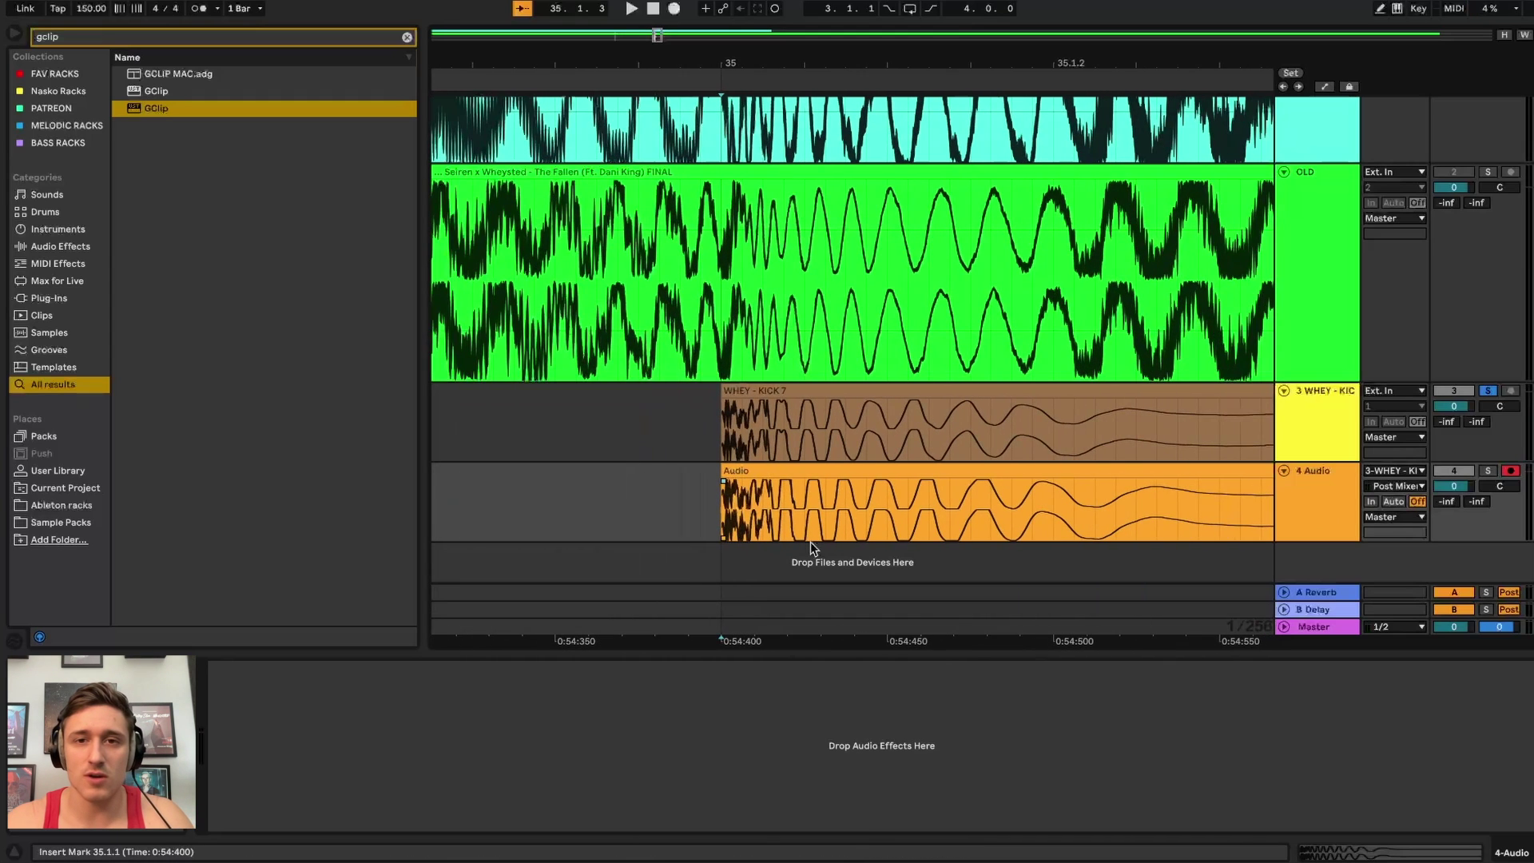
pyautogui.moveTo(722, 505); pyautogui.dragTo(1053, 505)
# - Record the kick from 35.2.1 onto 4 Audio through a Limiter with 2.50 dB gain, with GClip bypassed
pyautogui.click(1308, 408)
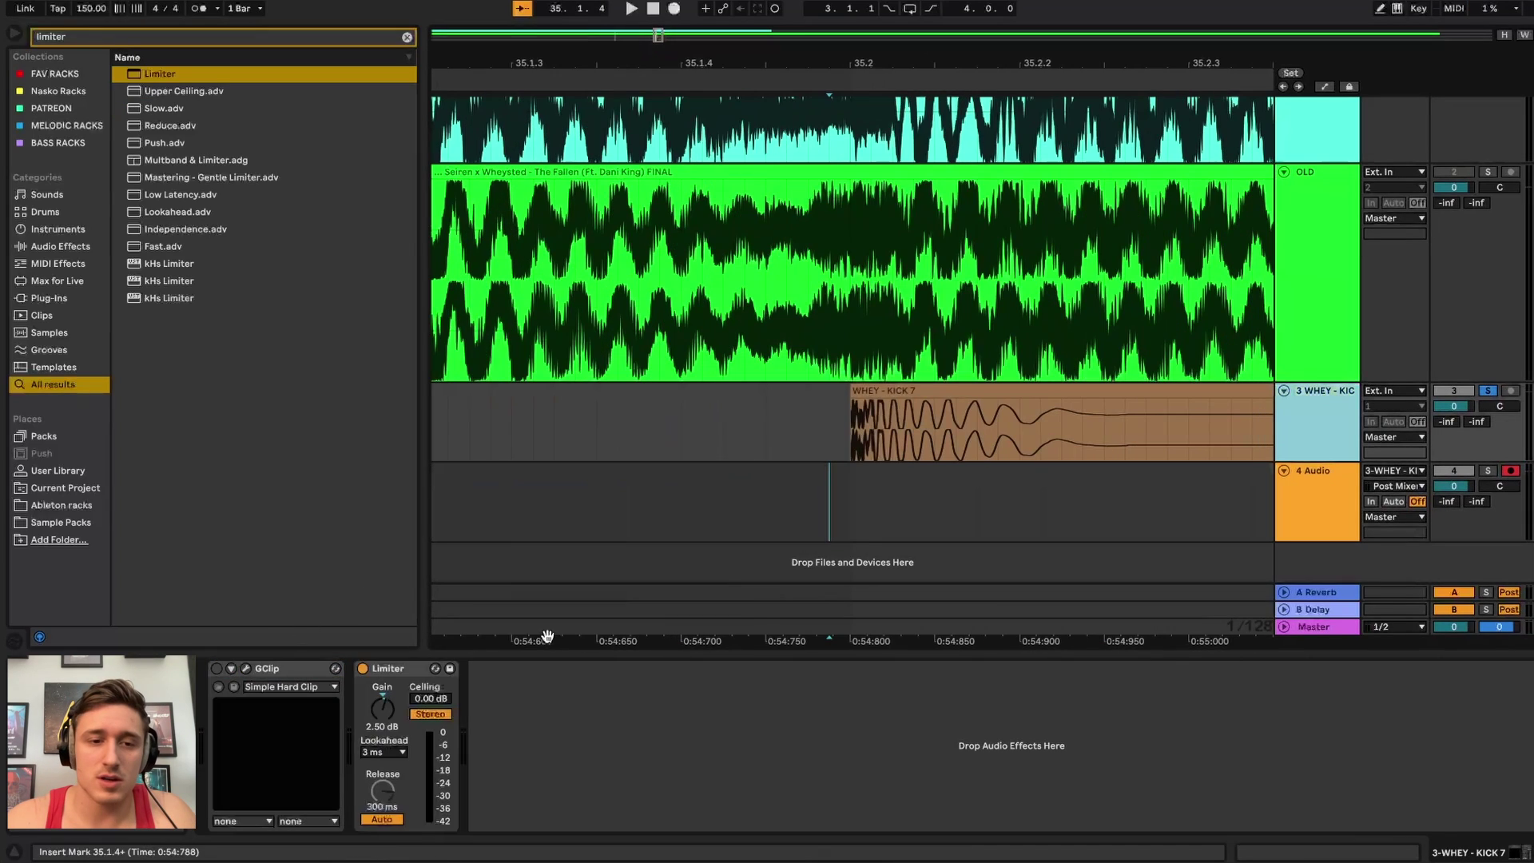
pyautogui.click(849, 511)
pyautogui.click(674, 8)
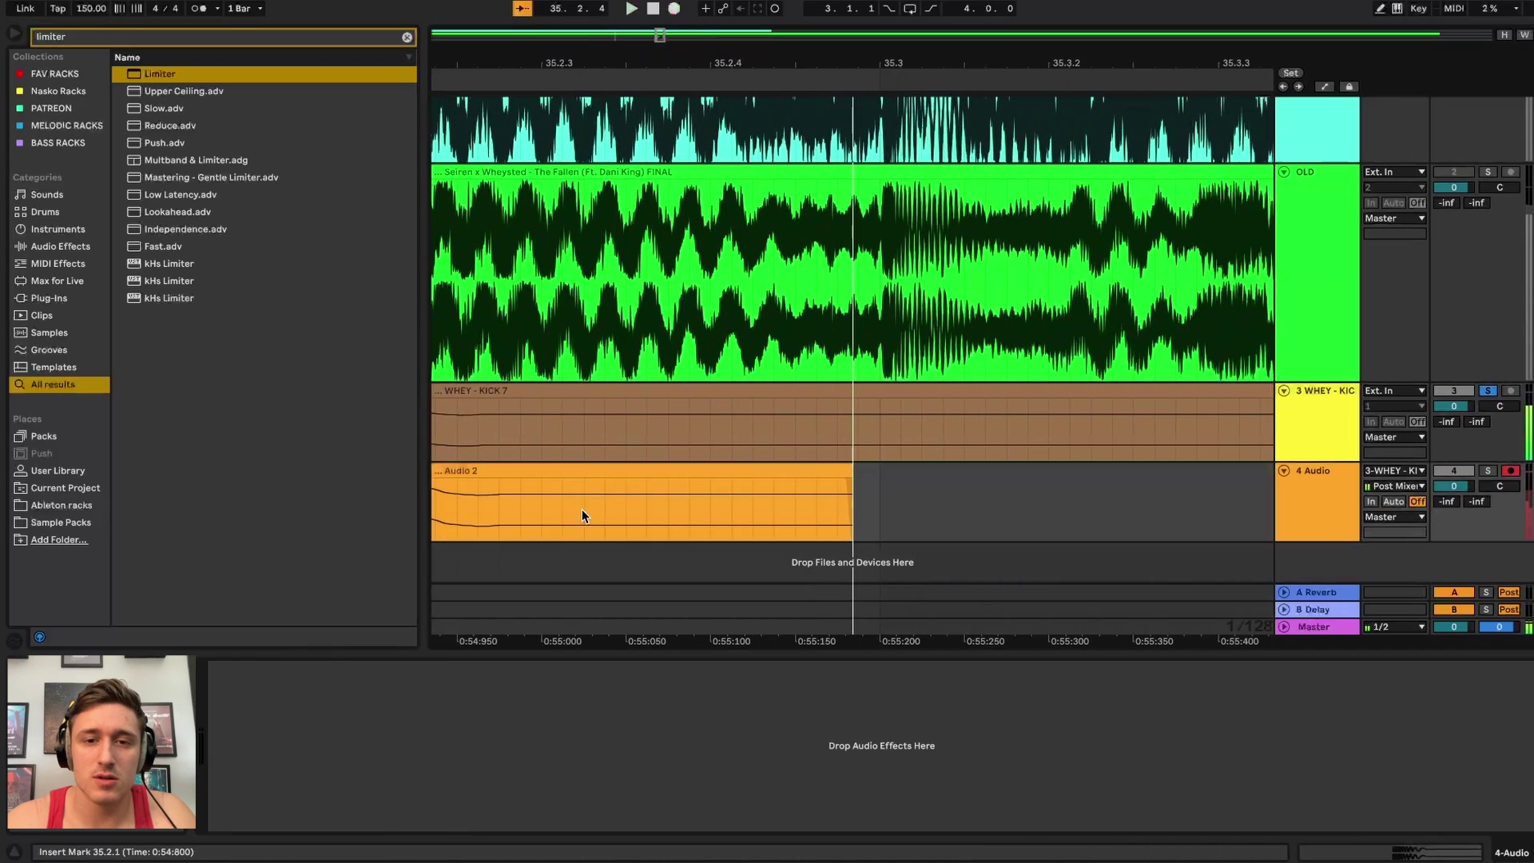
pyautogui.press('space')
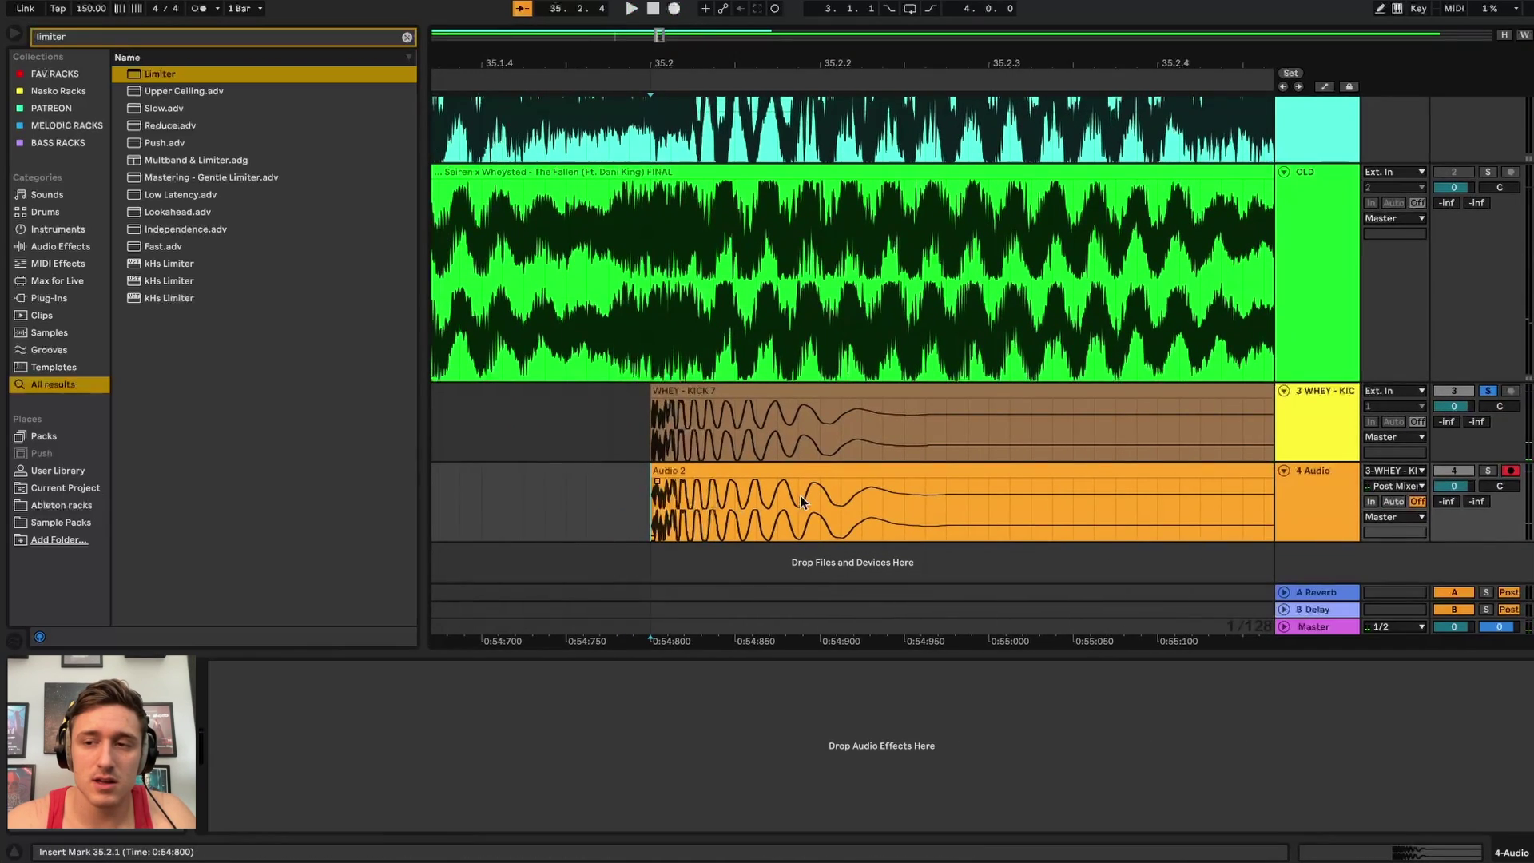
# - Move the limited kick recording directly behind the clipped one, at about 35.1.2 on the 4 Audio track
pyautogui.scroll(-3, 804, 502)
pyautogui.moveTo(828, 472); pyautogui.dragTo(703, 477)
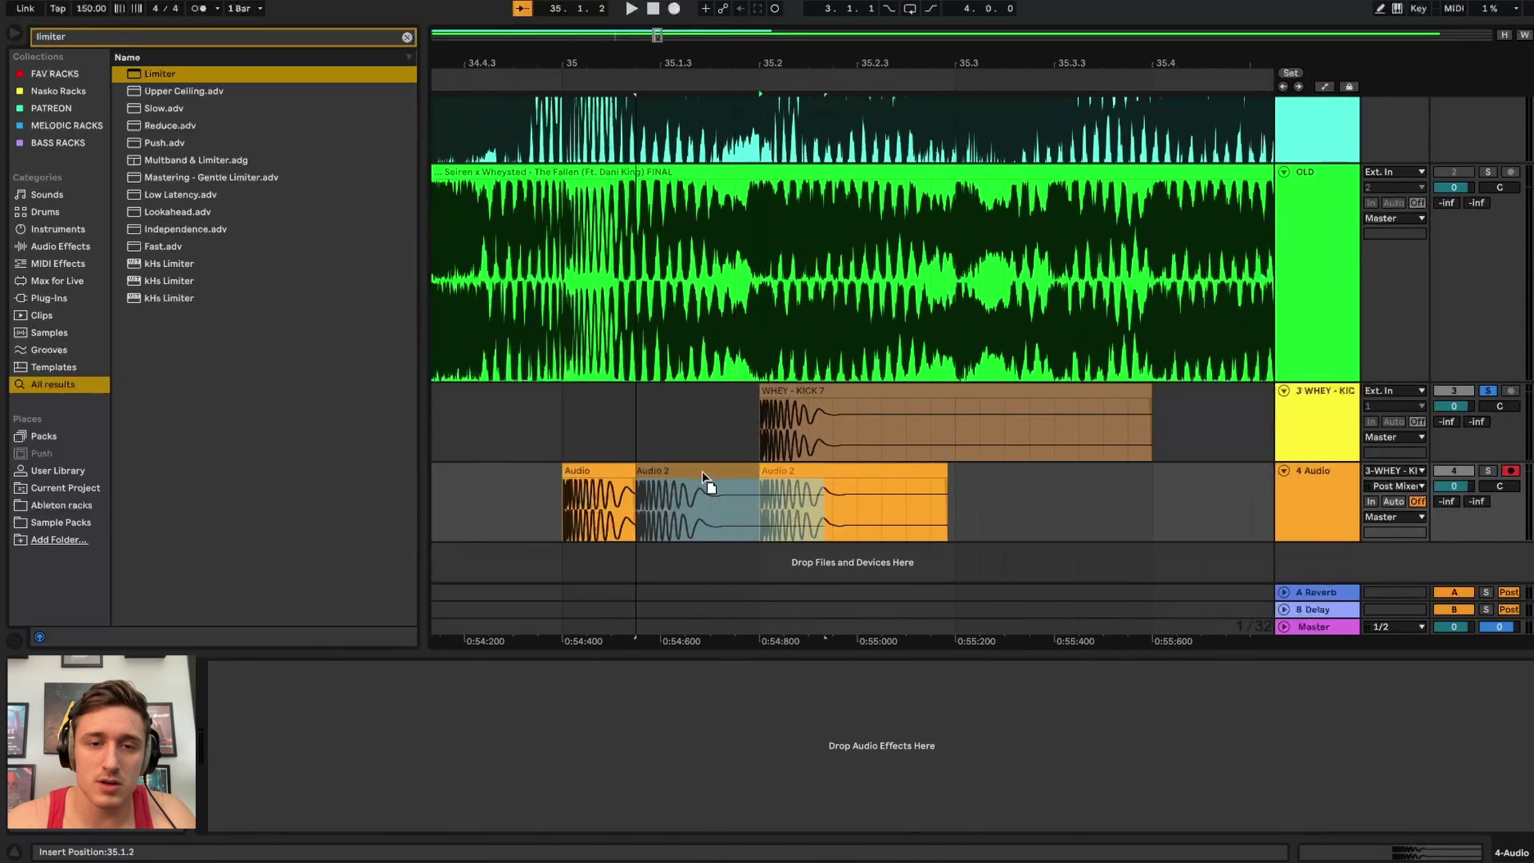
pyautogui.moveTo(702, 472); pyautogui.dragTo(703, 472)
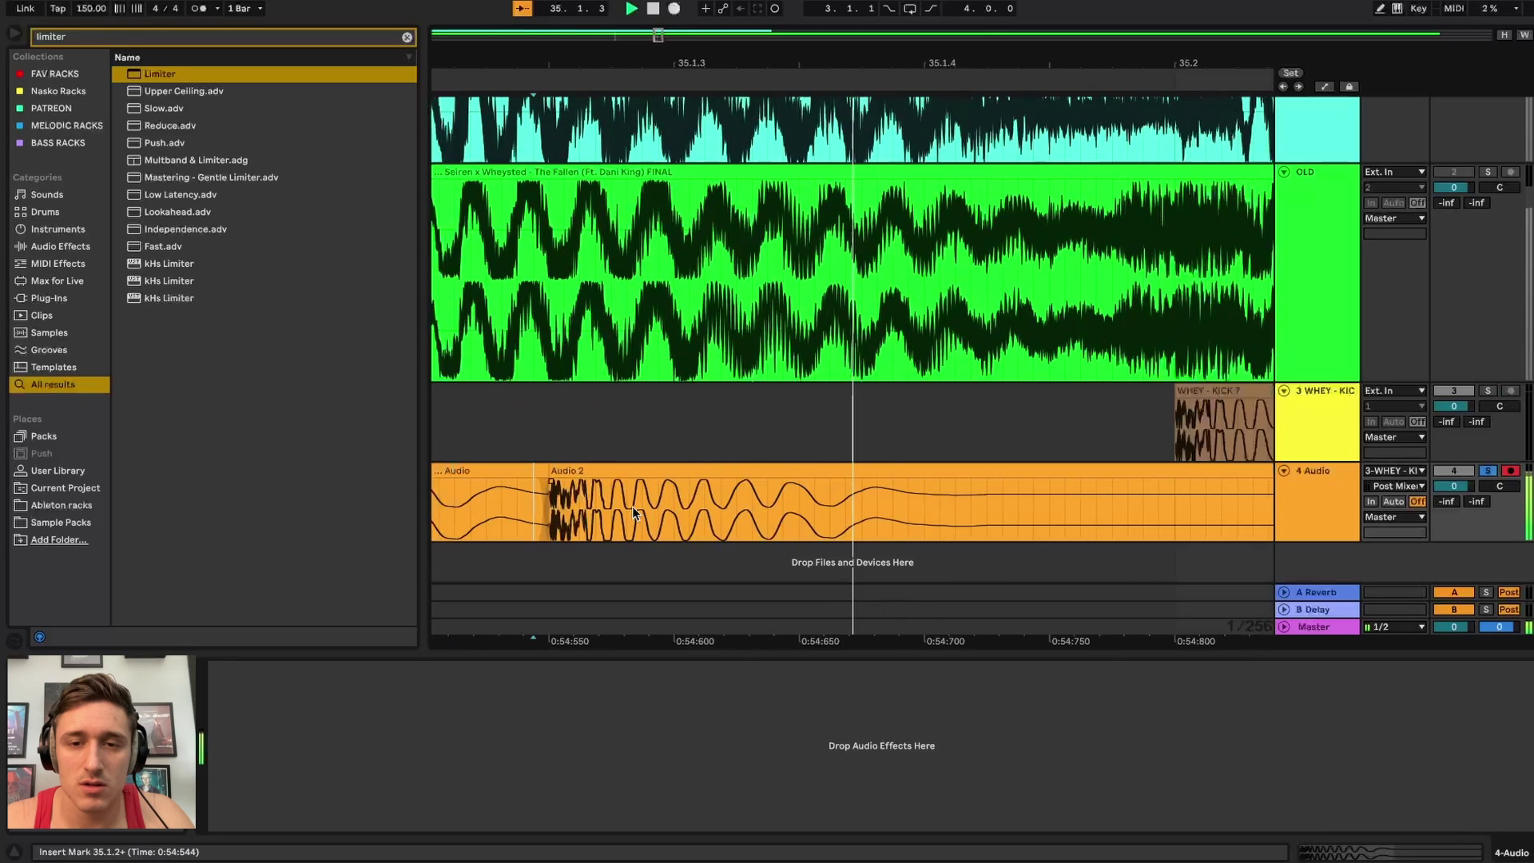
# - Play the clipped and limited kick recordings back to back from 35.1.1 to compare them
pyautogui.scroll(-4, 630, 507)
pyautogui.press('space')
pyautogui.hscroll(-5, 629, 507)
pyautogui.click(644, 516)
pyautogui.press('space')
pyautogui.press('space')
pyautogui.press('space')
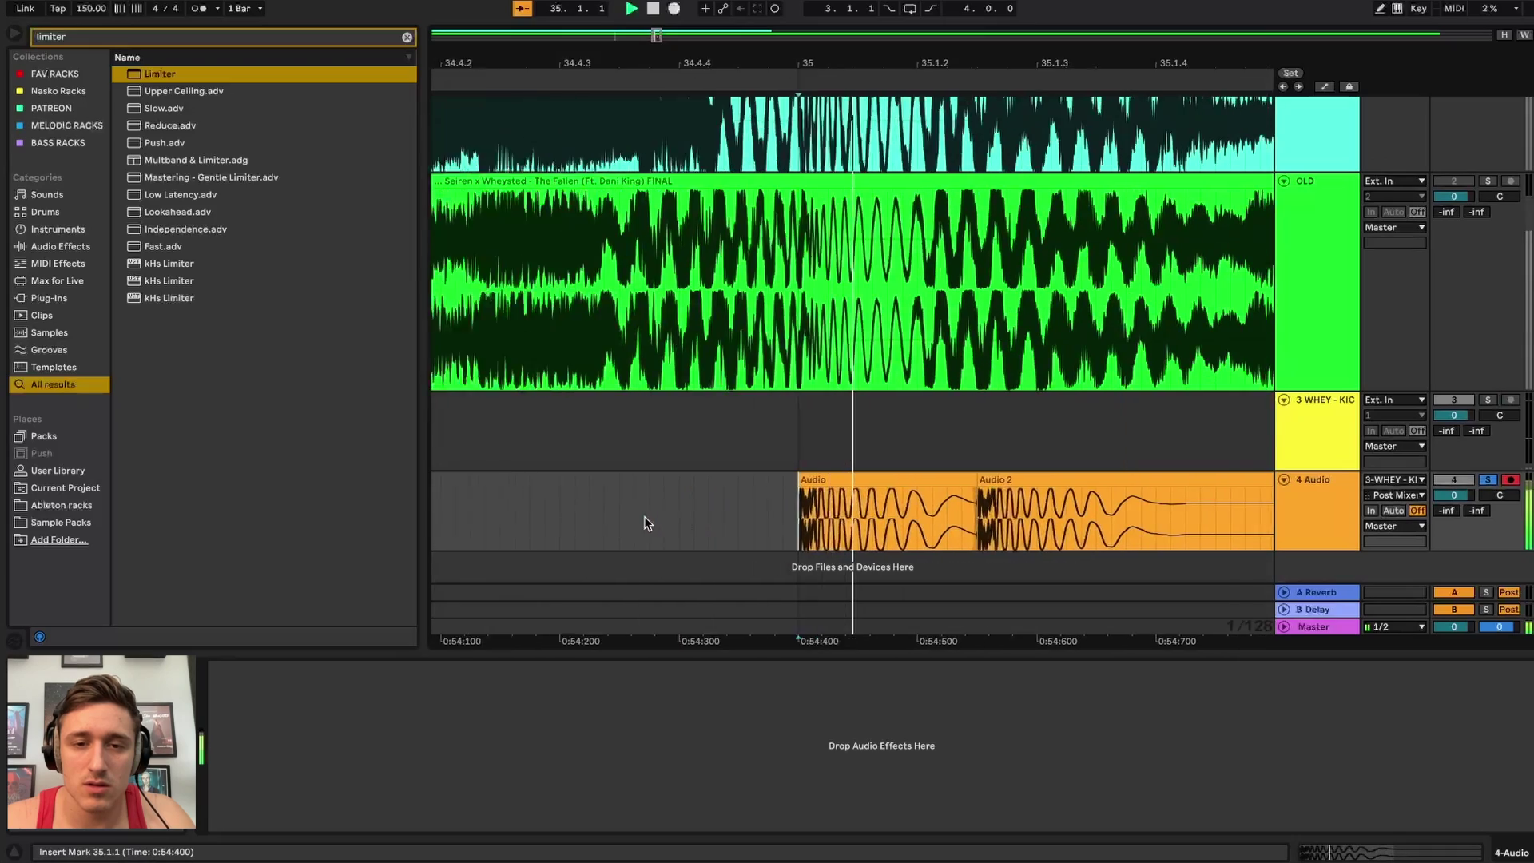
pyautogui.press('space')
pyautogui.scroll(-4, 663, 529)
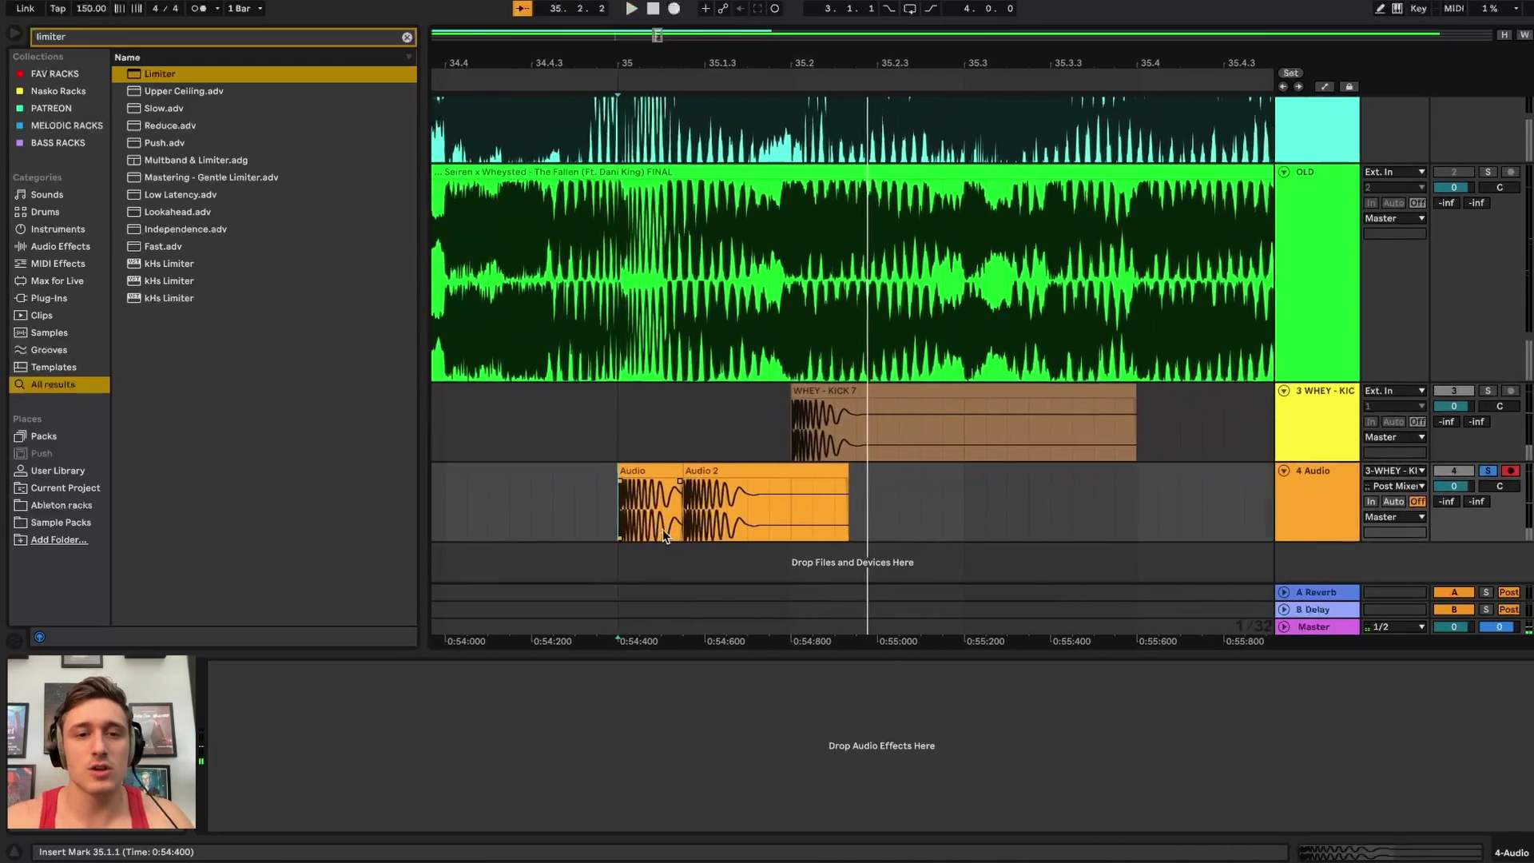
# - Trim the end of the limited kick recording on 4 Audio back to 35.2.1 and select it together with the clipped recording
pyautogui.click(666, 470)
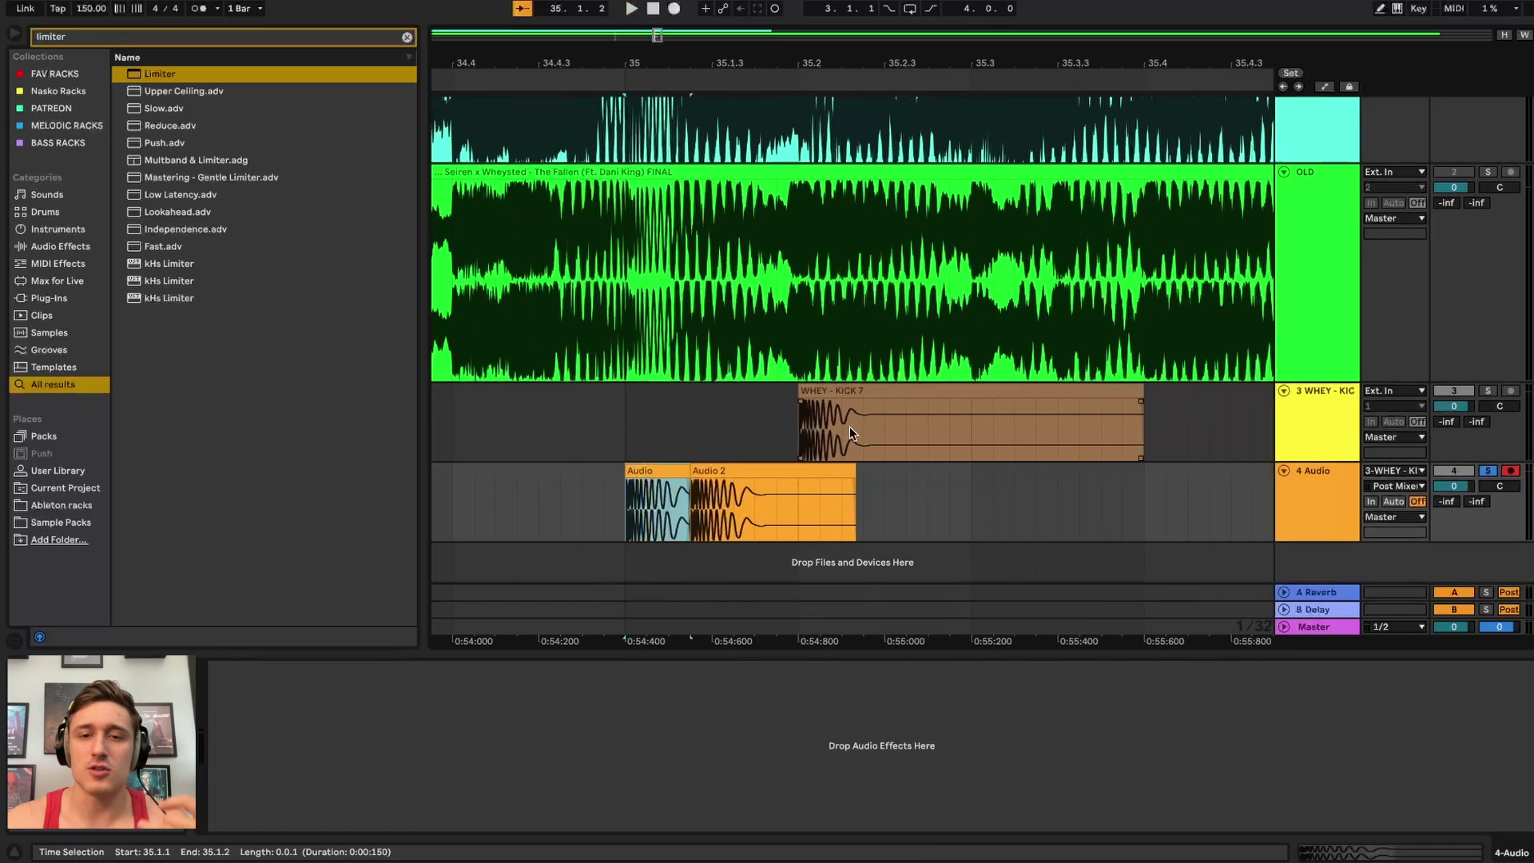
pyautogui.click(802, 435)
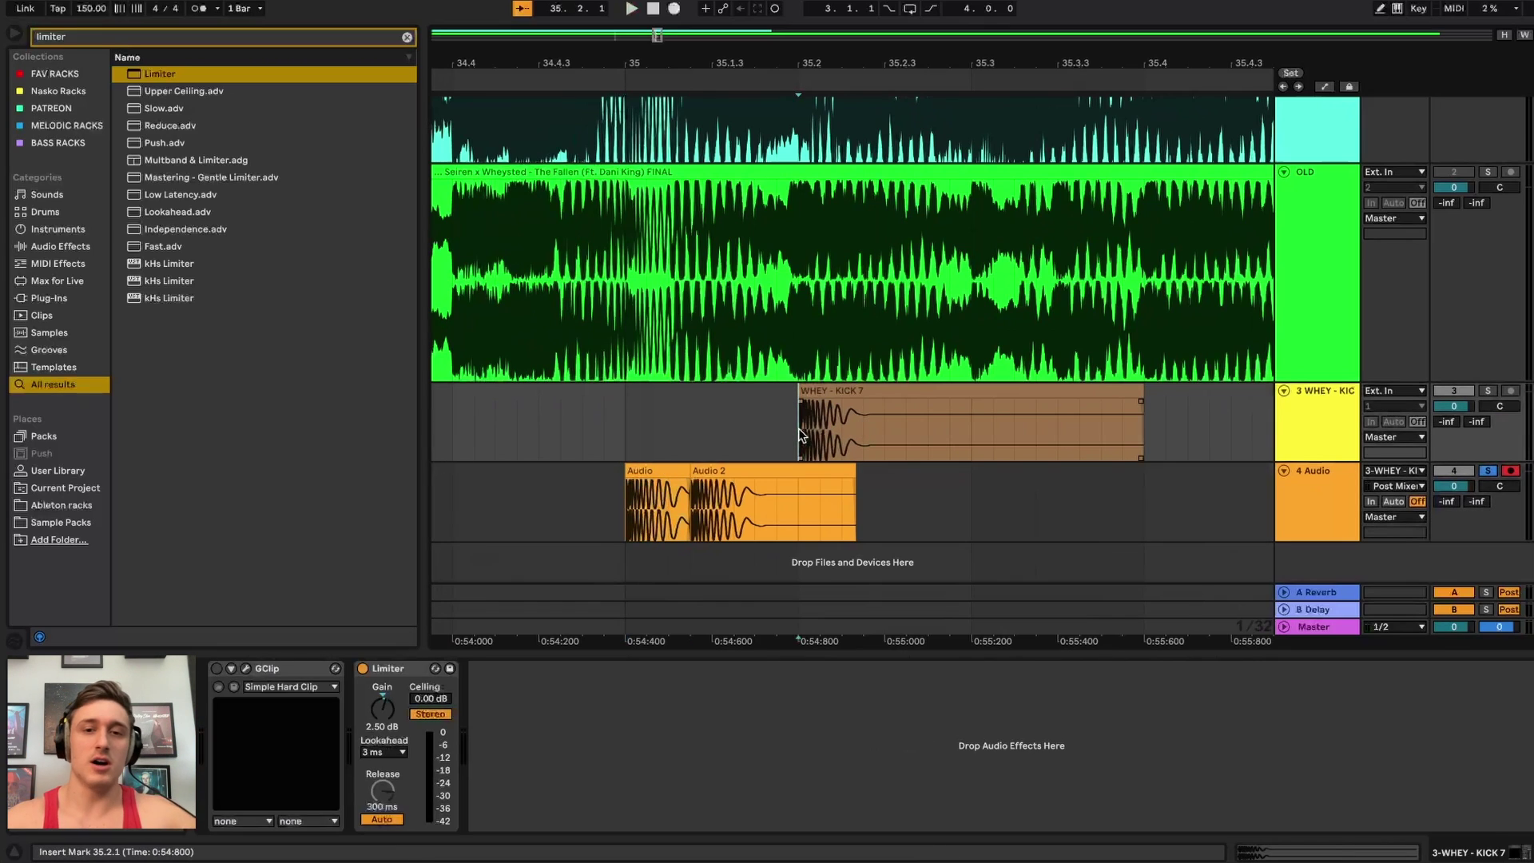
pyautogui.moveTo(855, 495); pyautogui.dragTo(798, 496)
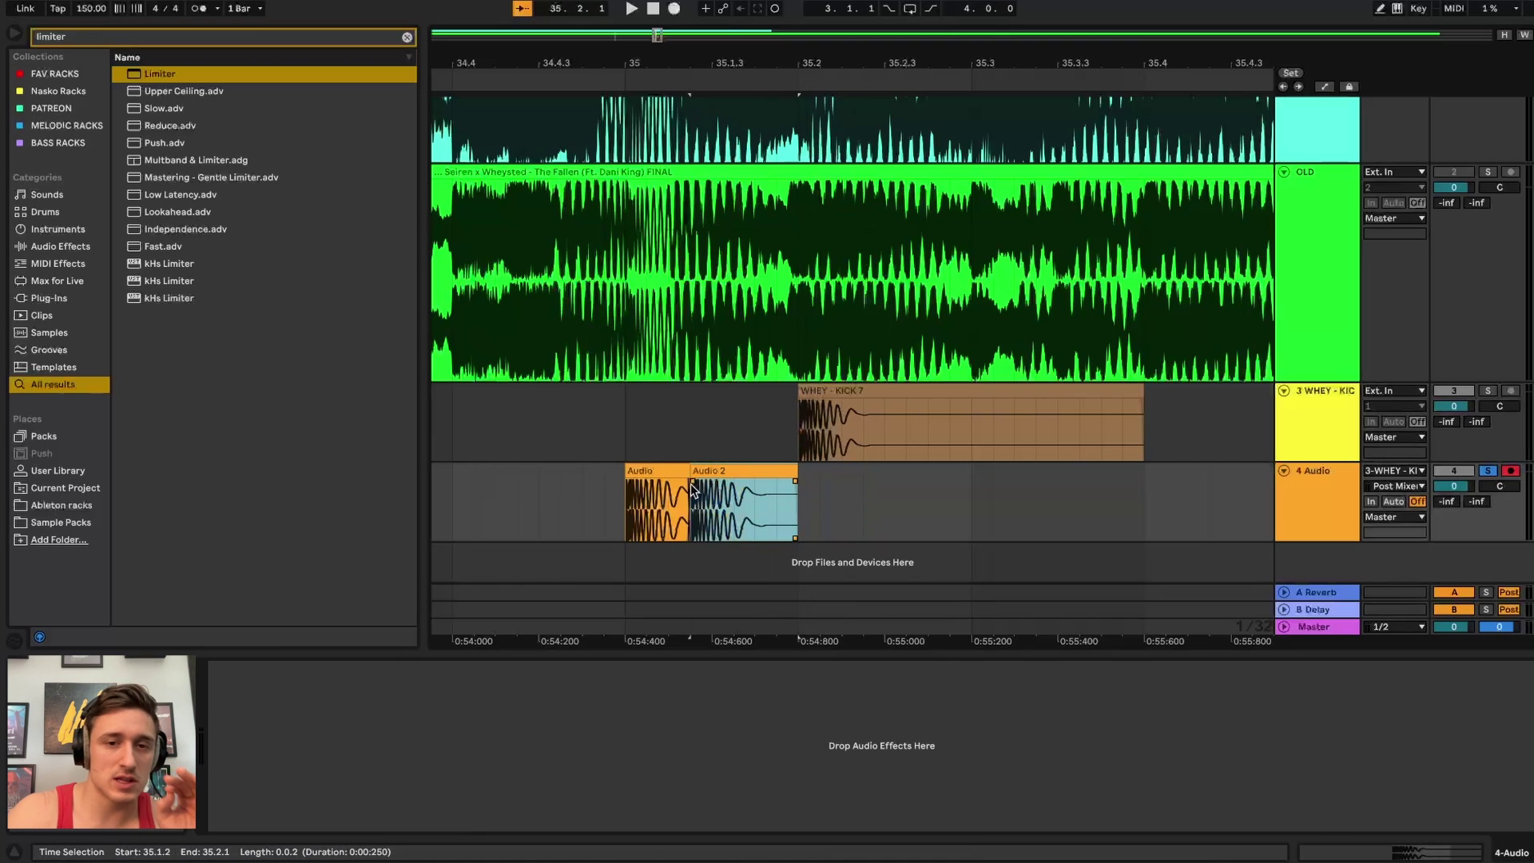
pyautogui.click(670, 472)
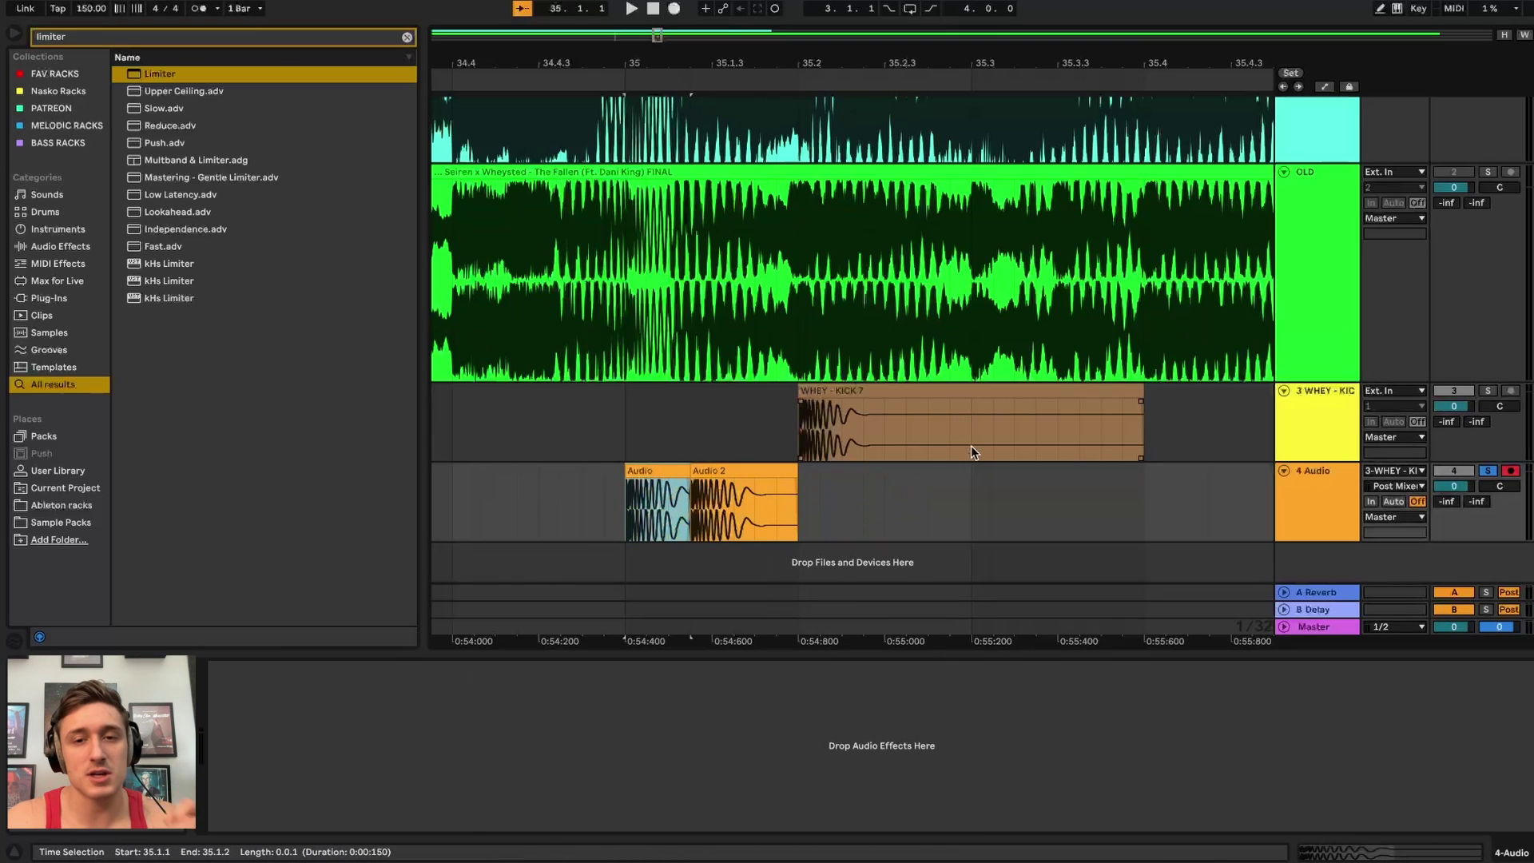
pyautogui.click(1312, 627)
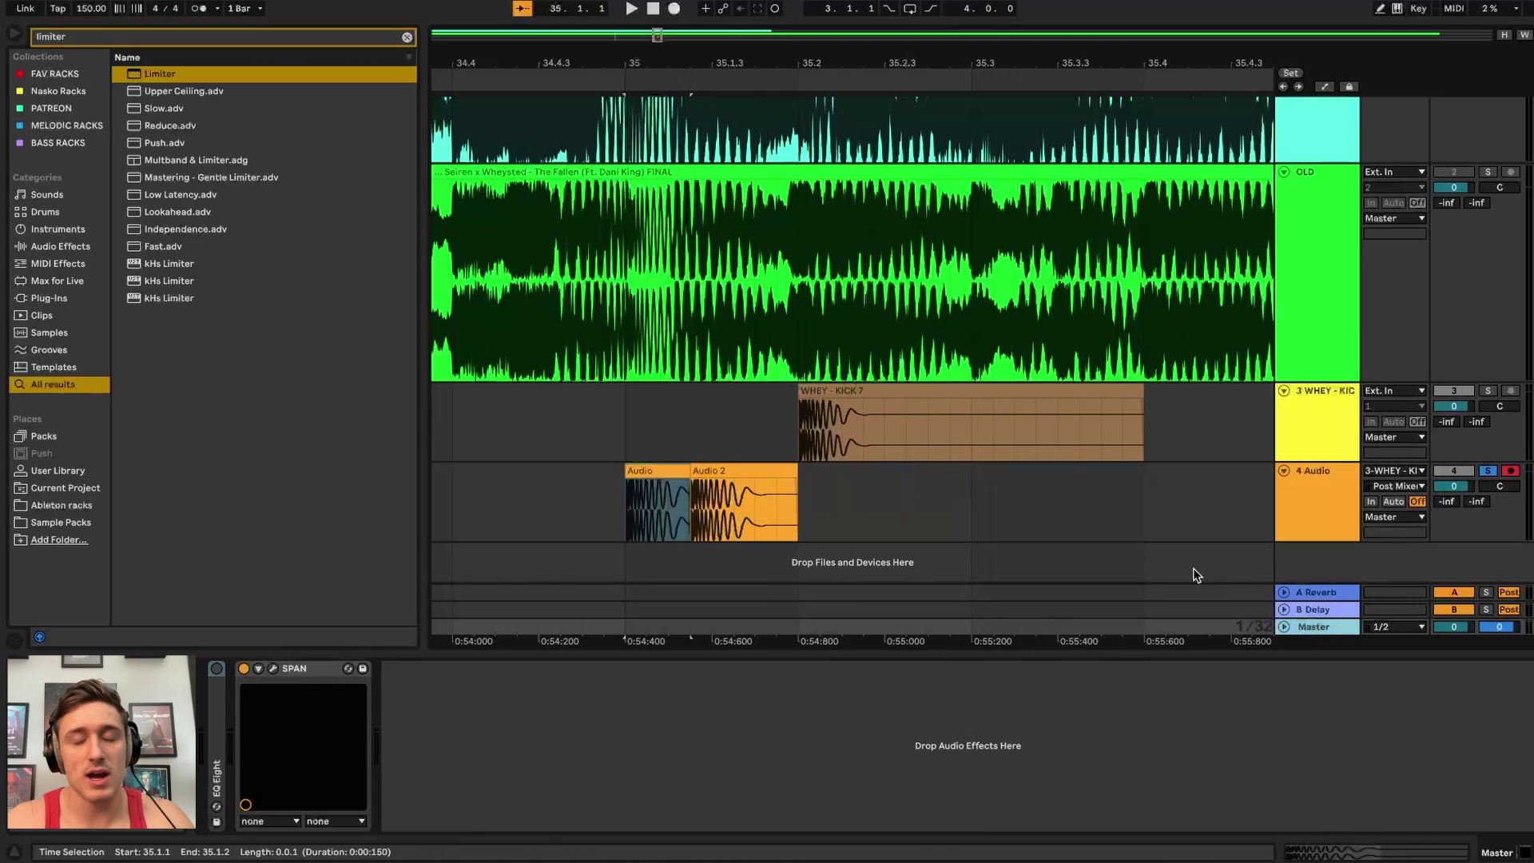
pyautogui.keyDown('shift'); pyautogui.click(722, 470); pyautogui.keyUp('shift')
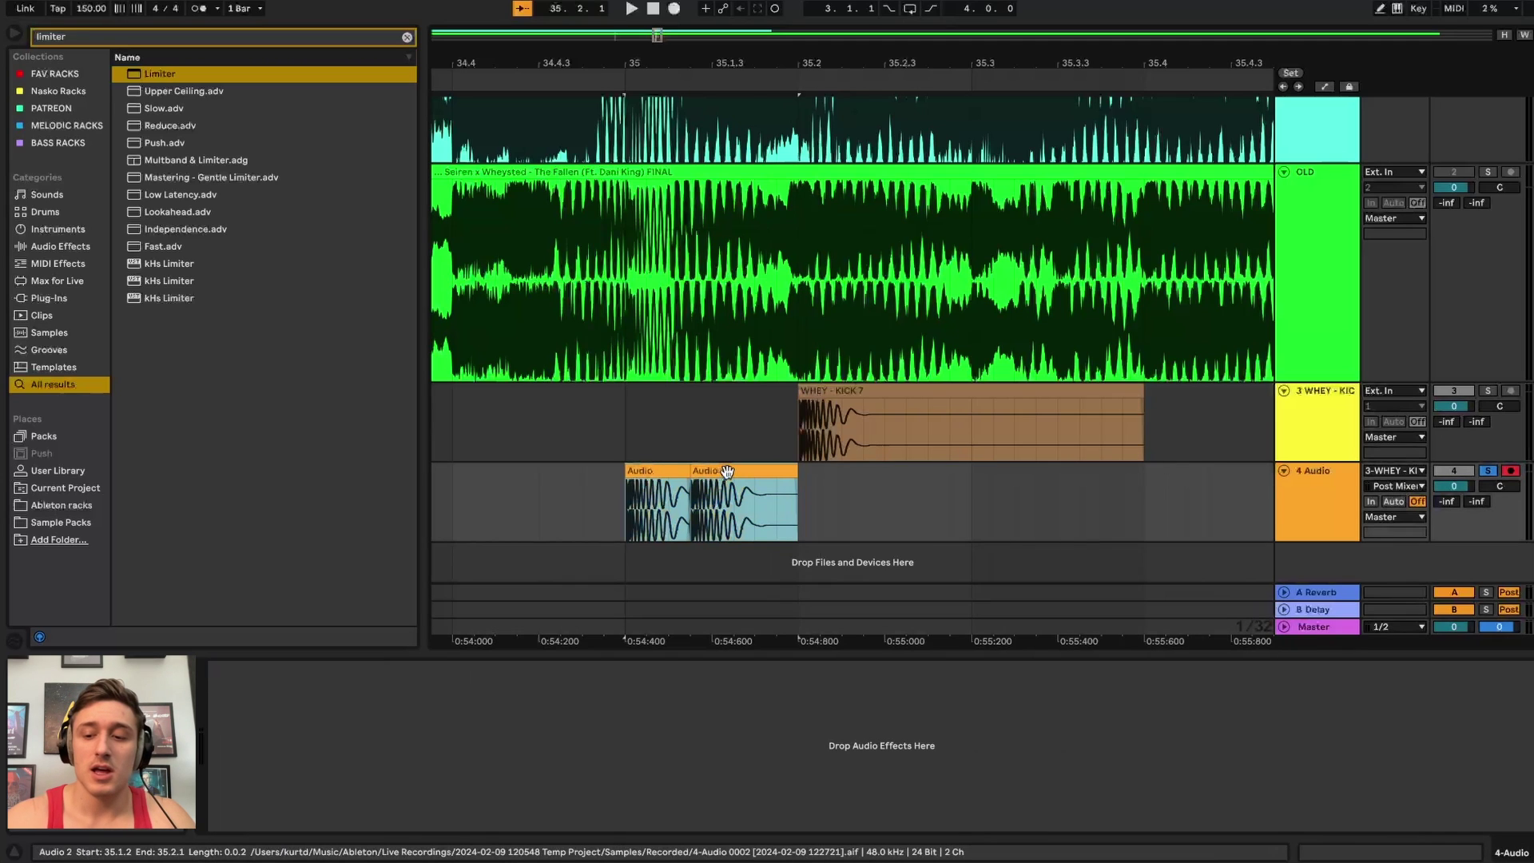
# - Highlight the waveform on the NEW track from 35.1.1 to 35.1.3 to examine its kick
pyautogui.scroll(4, 652, 342)
pyautogui.moveTo(649, 249); pyautogui.dragTo(738, 243)
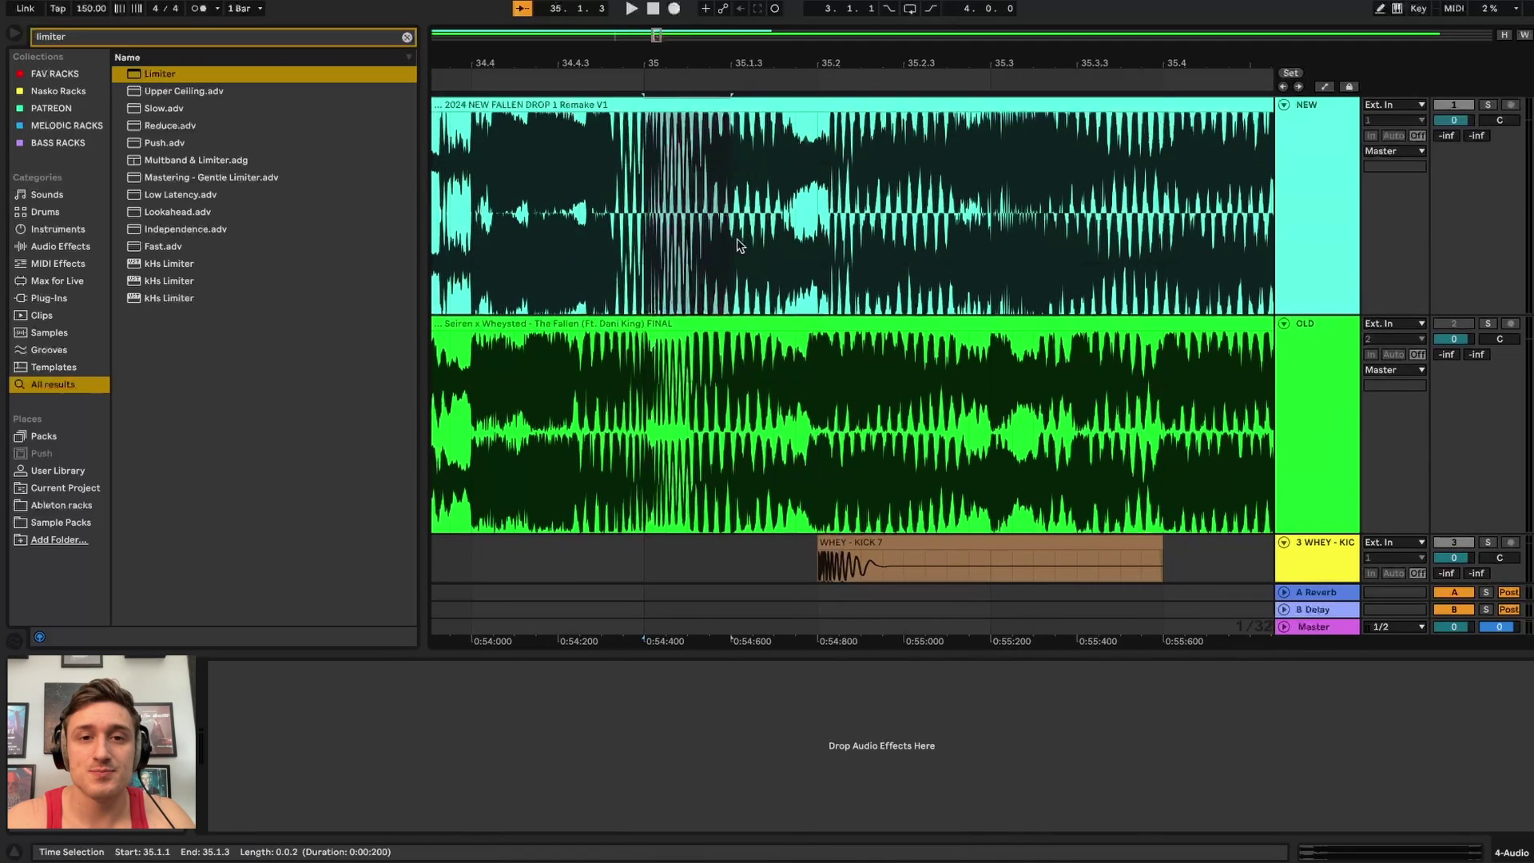
pyautogui.scroll(-1, 736, 247)
pyautogui.scroll(-2, 735, 246)
# - Delete both the clipped and the limited kick recordings from the 4 Audio track
pyautogui.click(751, 471)
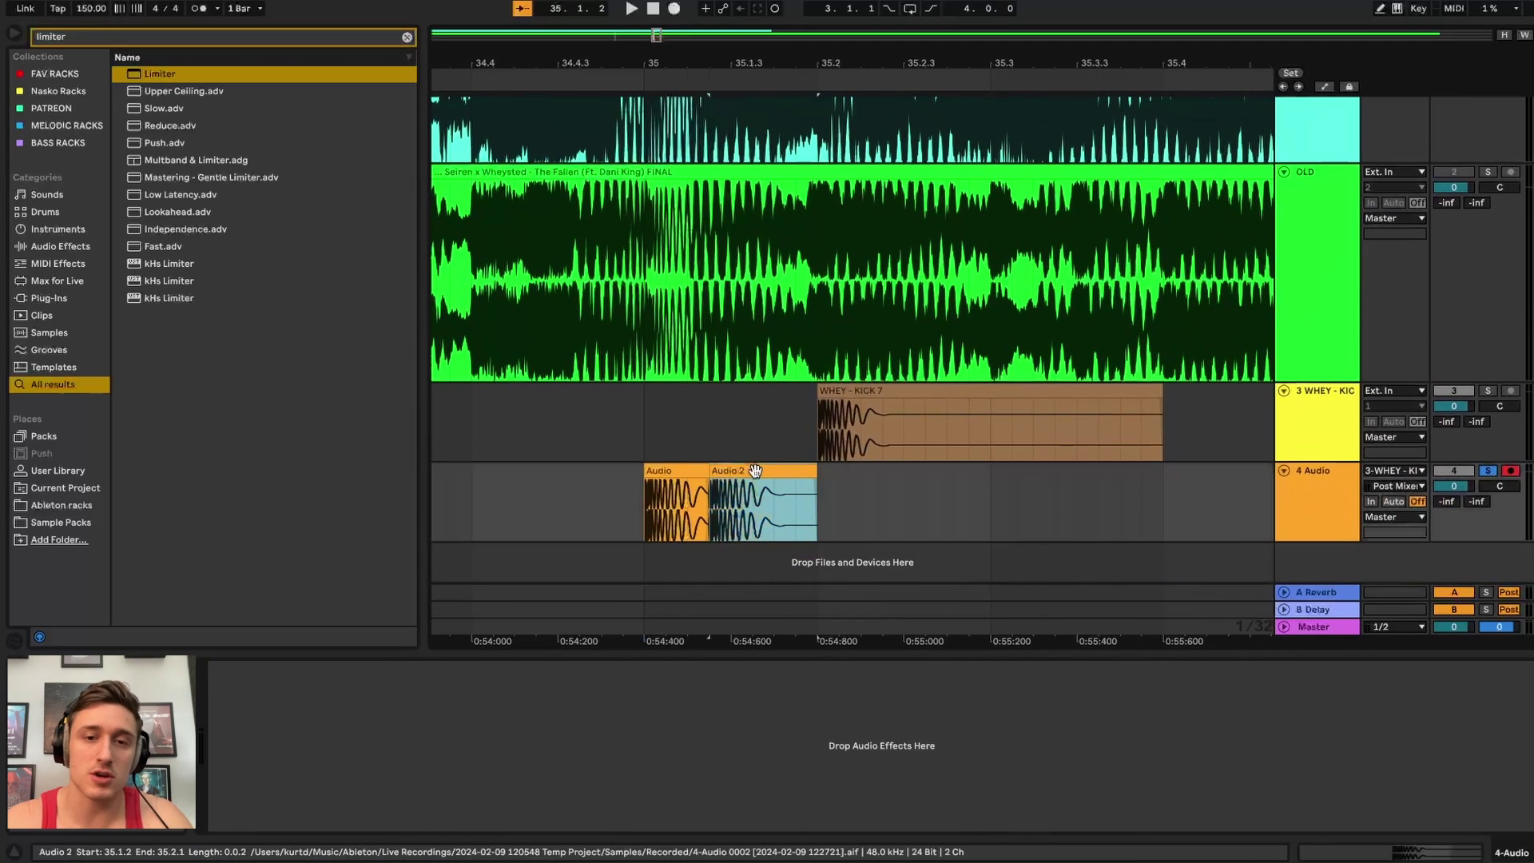
pyautogui.keyDown('shift'); pyautogui.click(698, 470); pyautogui.keyUp('shift')
pyautogui.press('Delete')
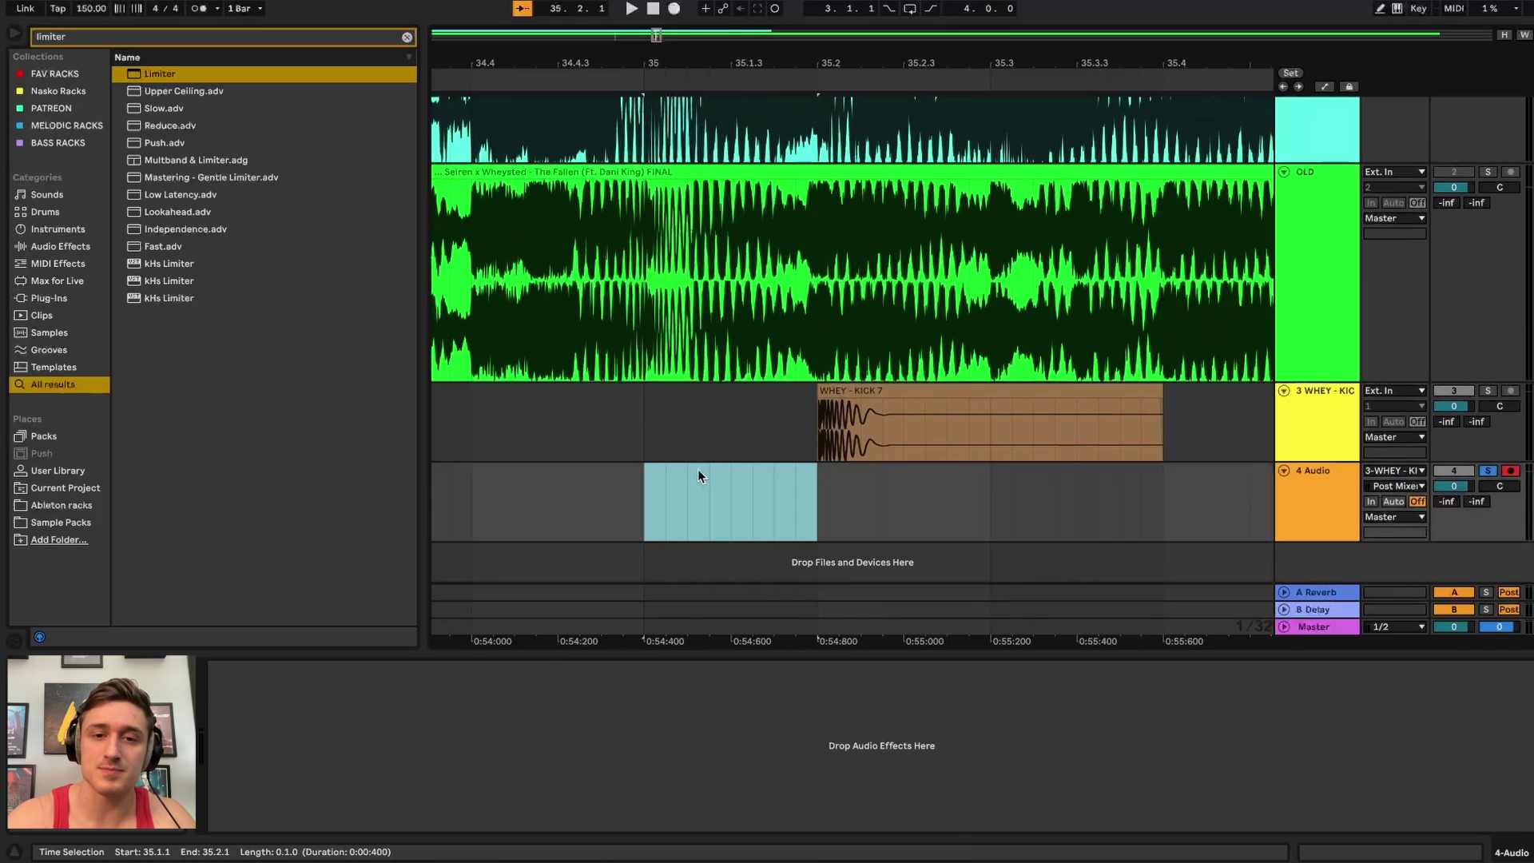
# - On the WHEY - KICK 7 track, bypass the Limiter and re-enable GClip with Simple Hard Clip
pyautogui.click(1318, 440)
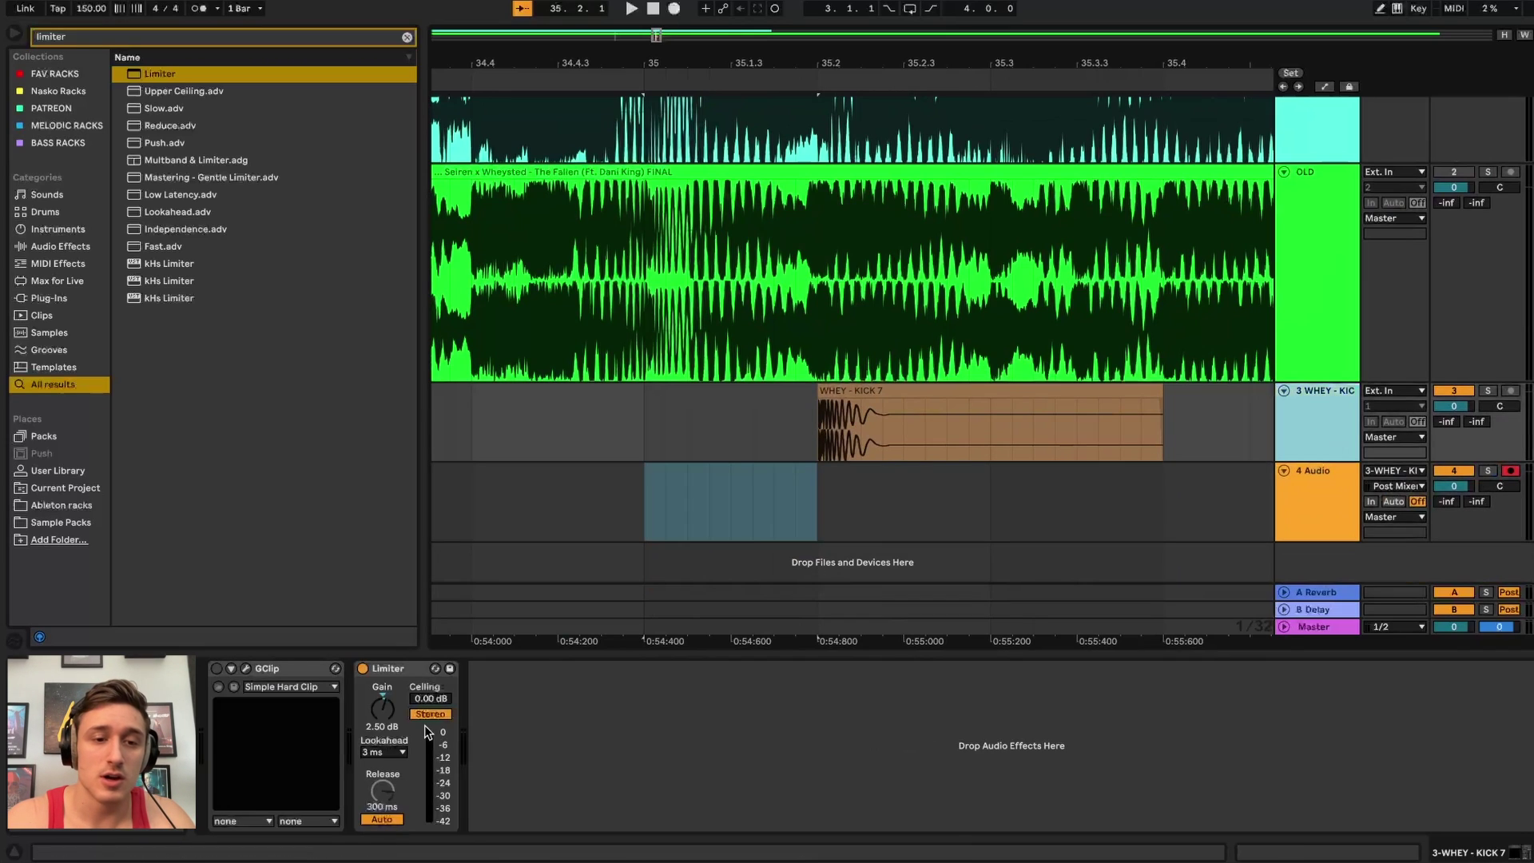
pyautogui.click(363, 669)
pyautogui.click(216, 669)
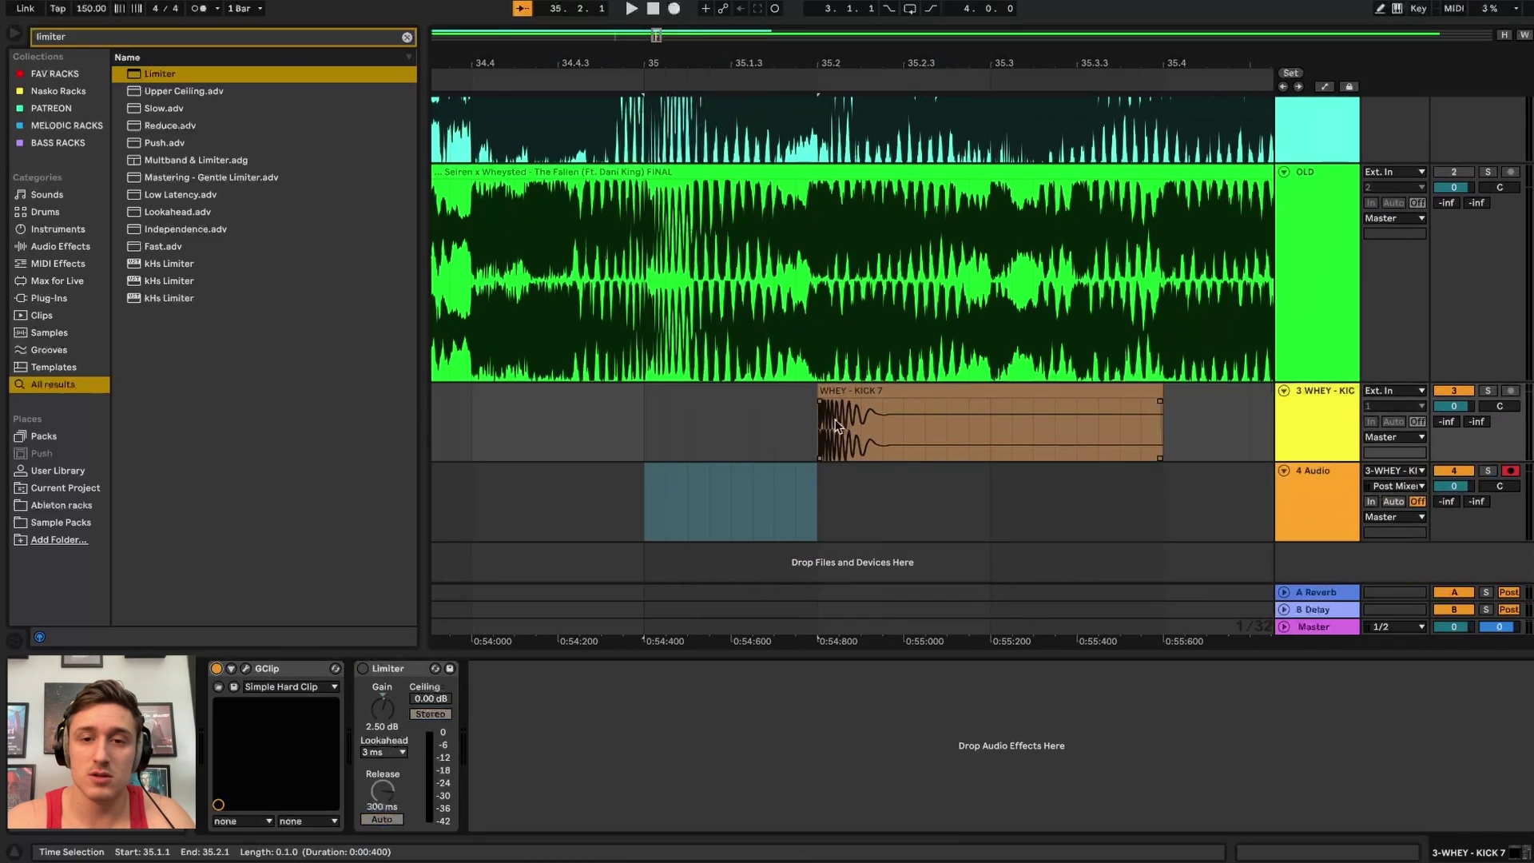
# - Move the WHEY - KICK 7 clip to start at 35.1.1 and shorten its tail
pyautogui.click(870, 393)
pyautogui.moveTo(869, 393); pyautogui.dragTo(695, 393)
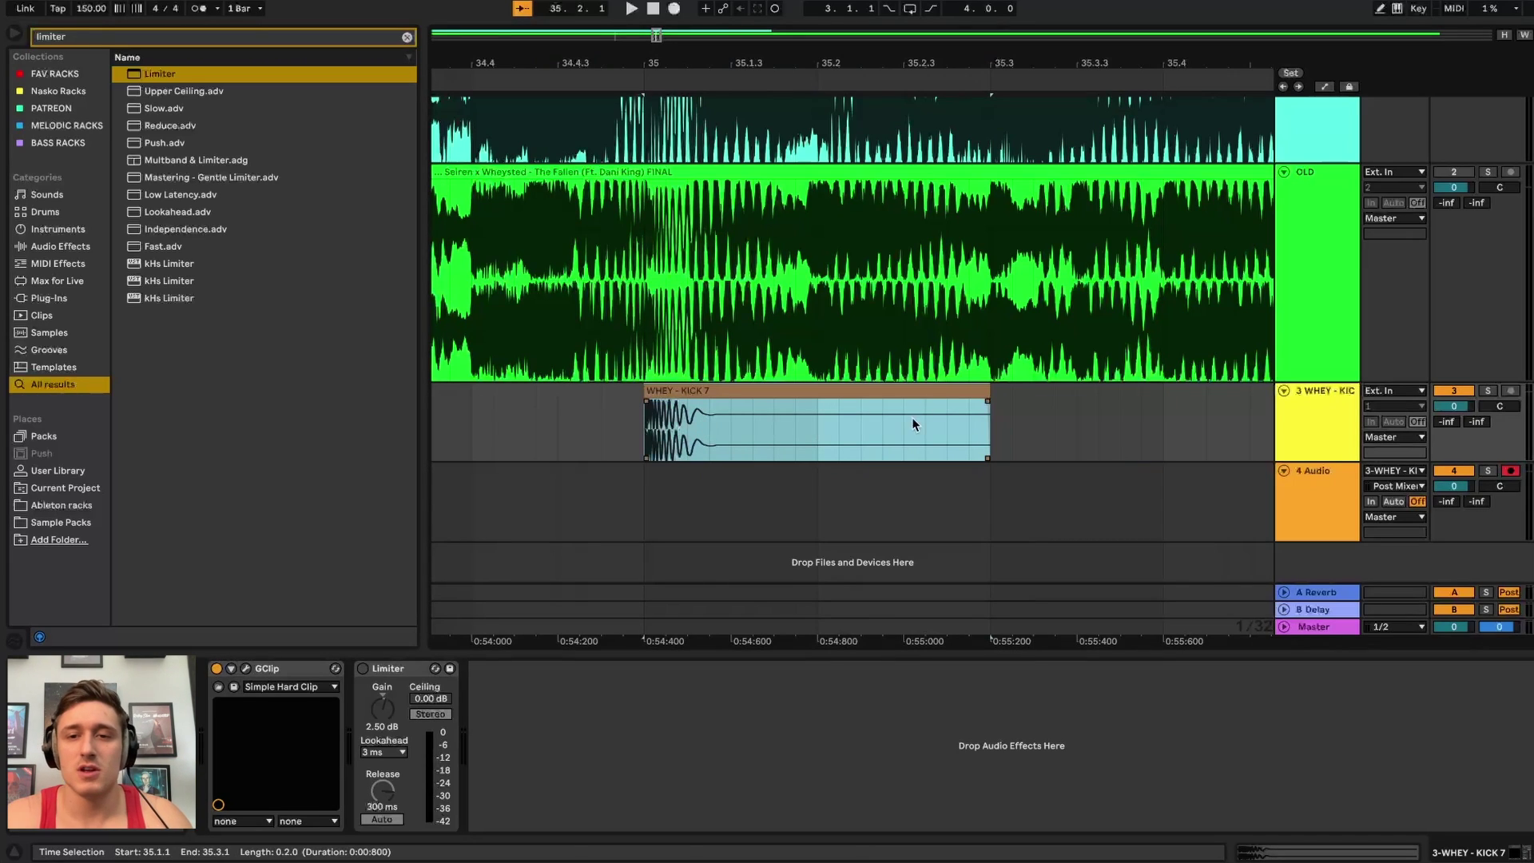
pyautogui.moveTo(988, 391); pyautogui.dragTo(818, 390)
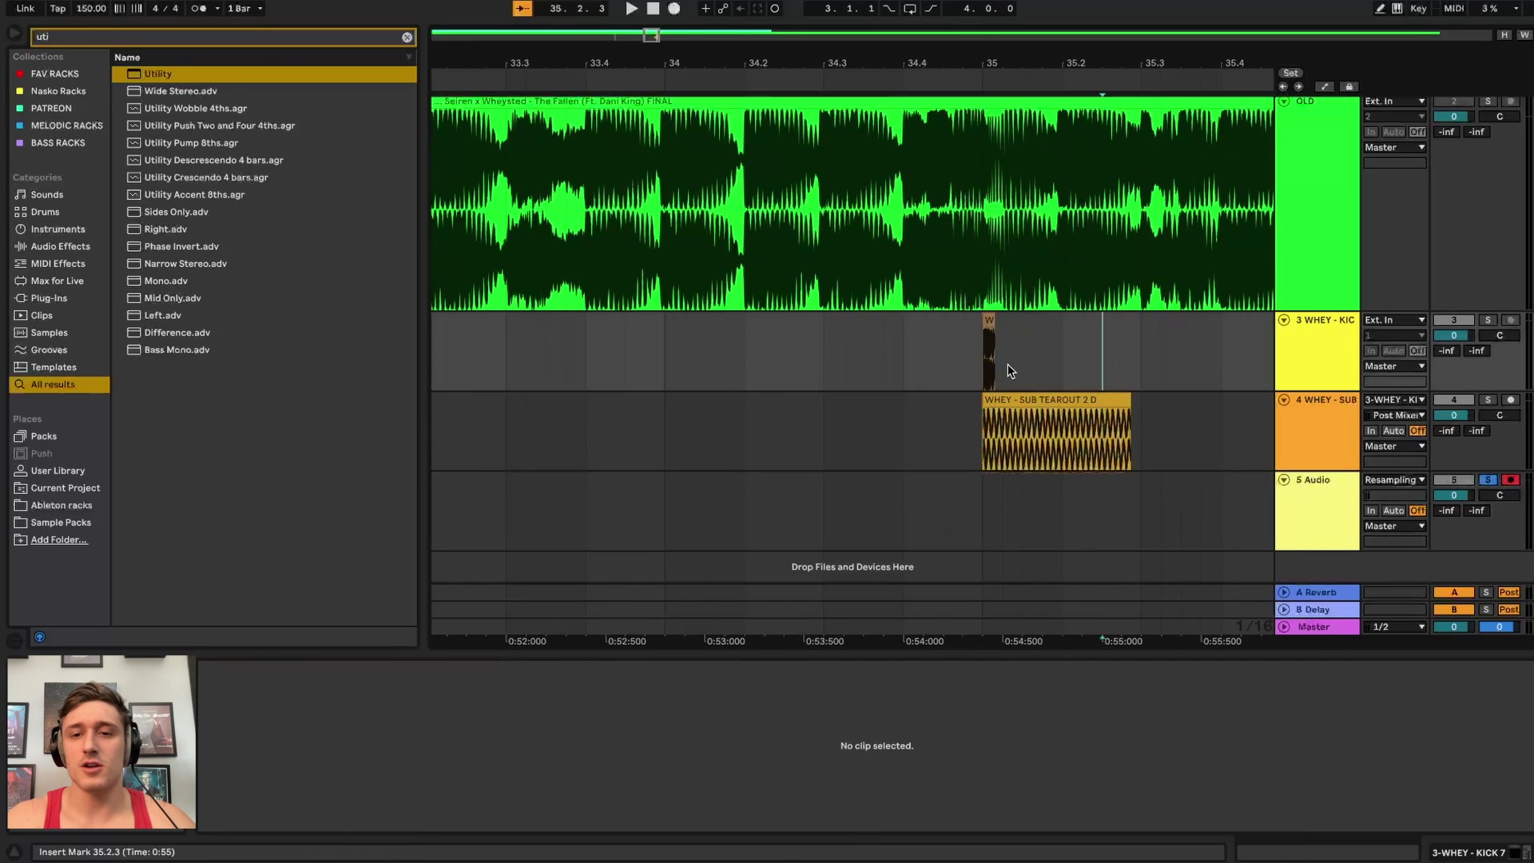
# - Raise the sub track's Utility Gain automation to 0.00 dB at a point just before 35.1.1
pyautogui.scroll(6, 1008, 363)
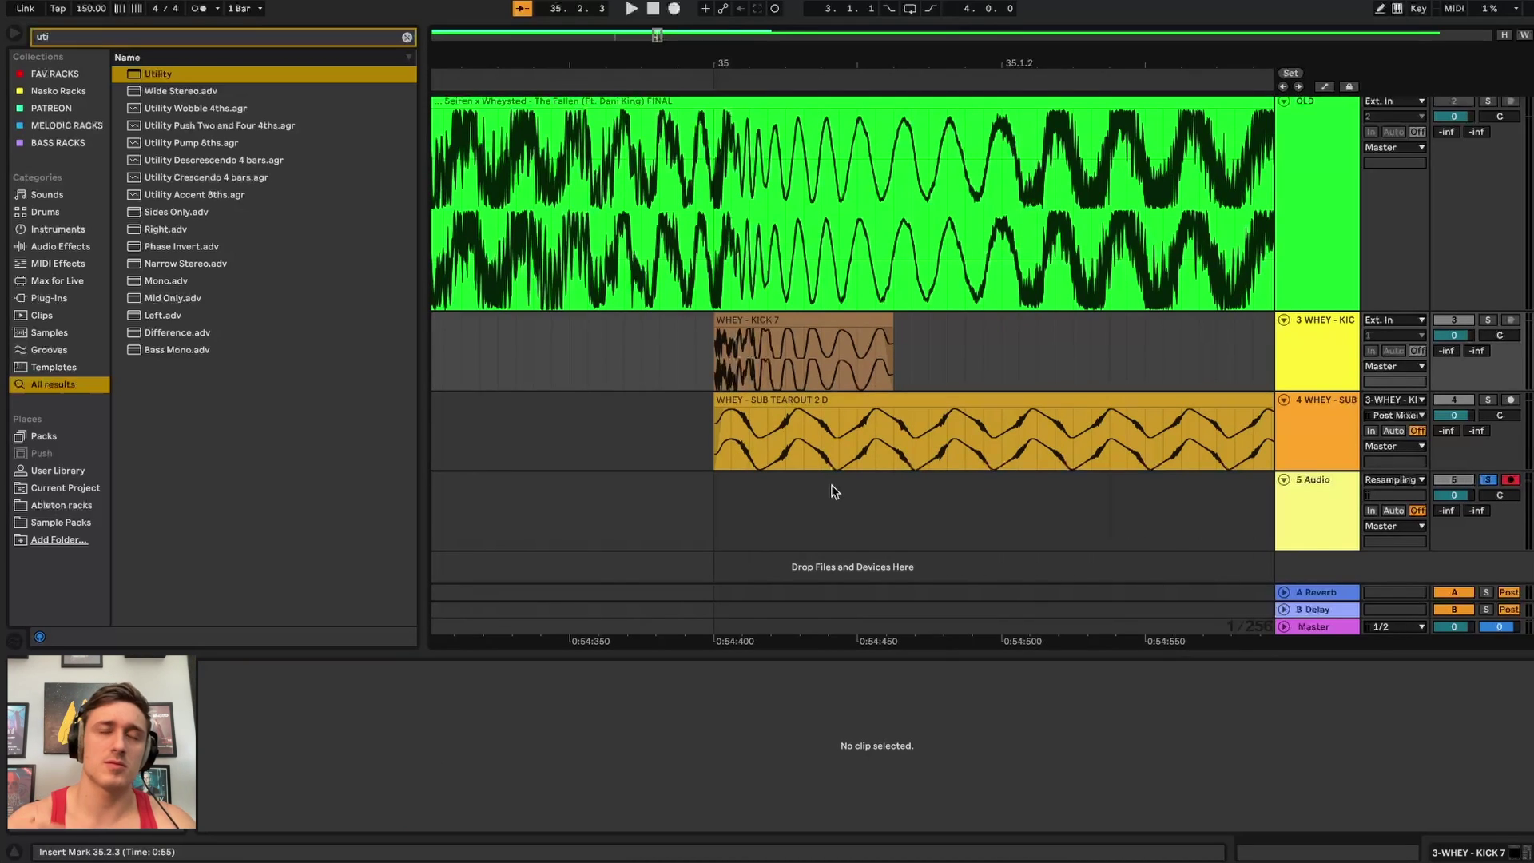
pyautogui.press('a')
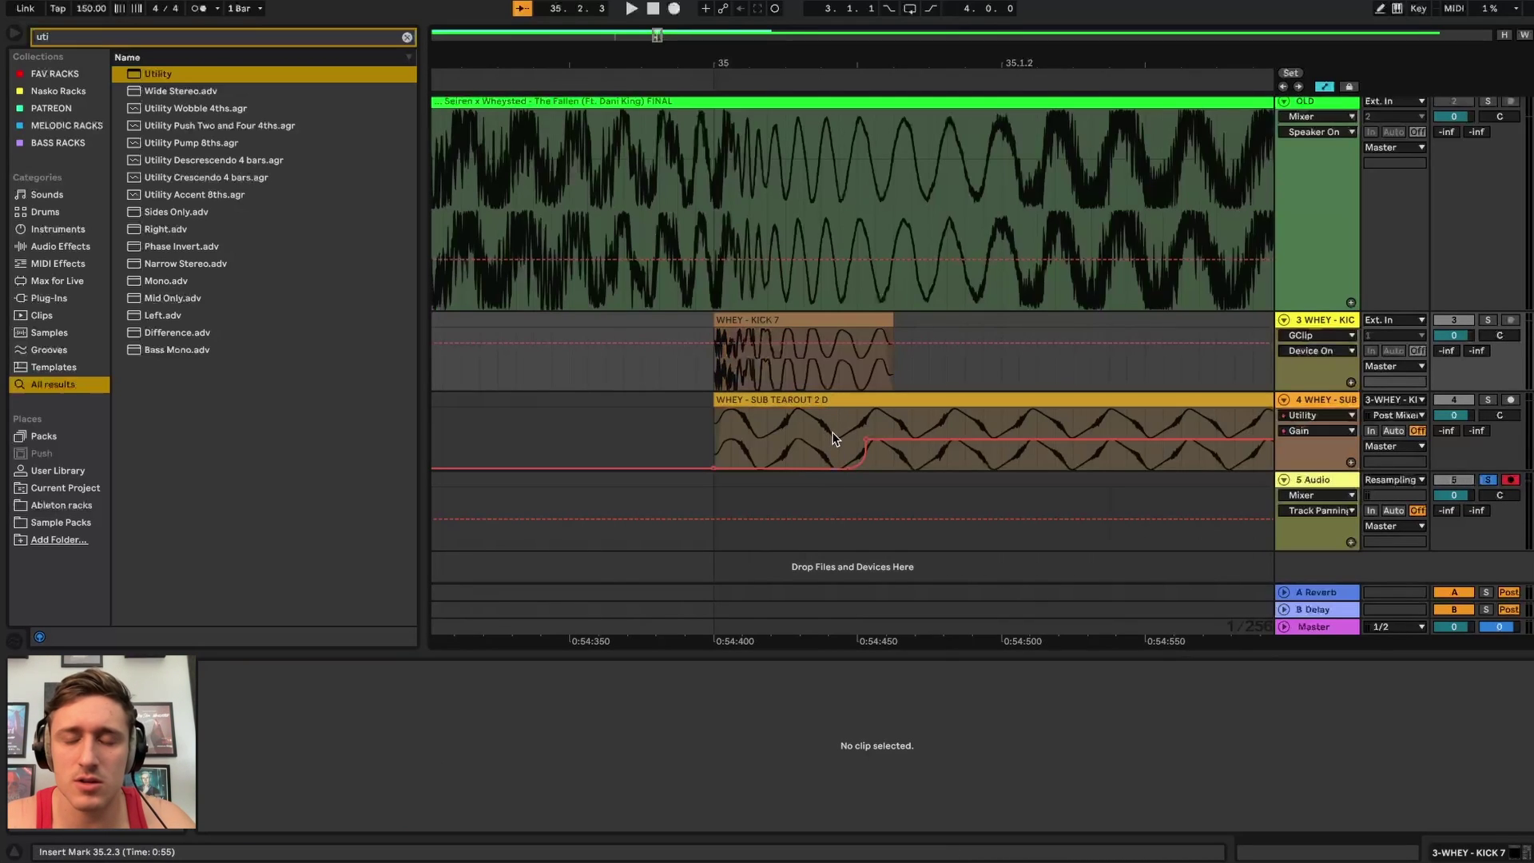
pyautogui.click(697, 469)
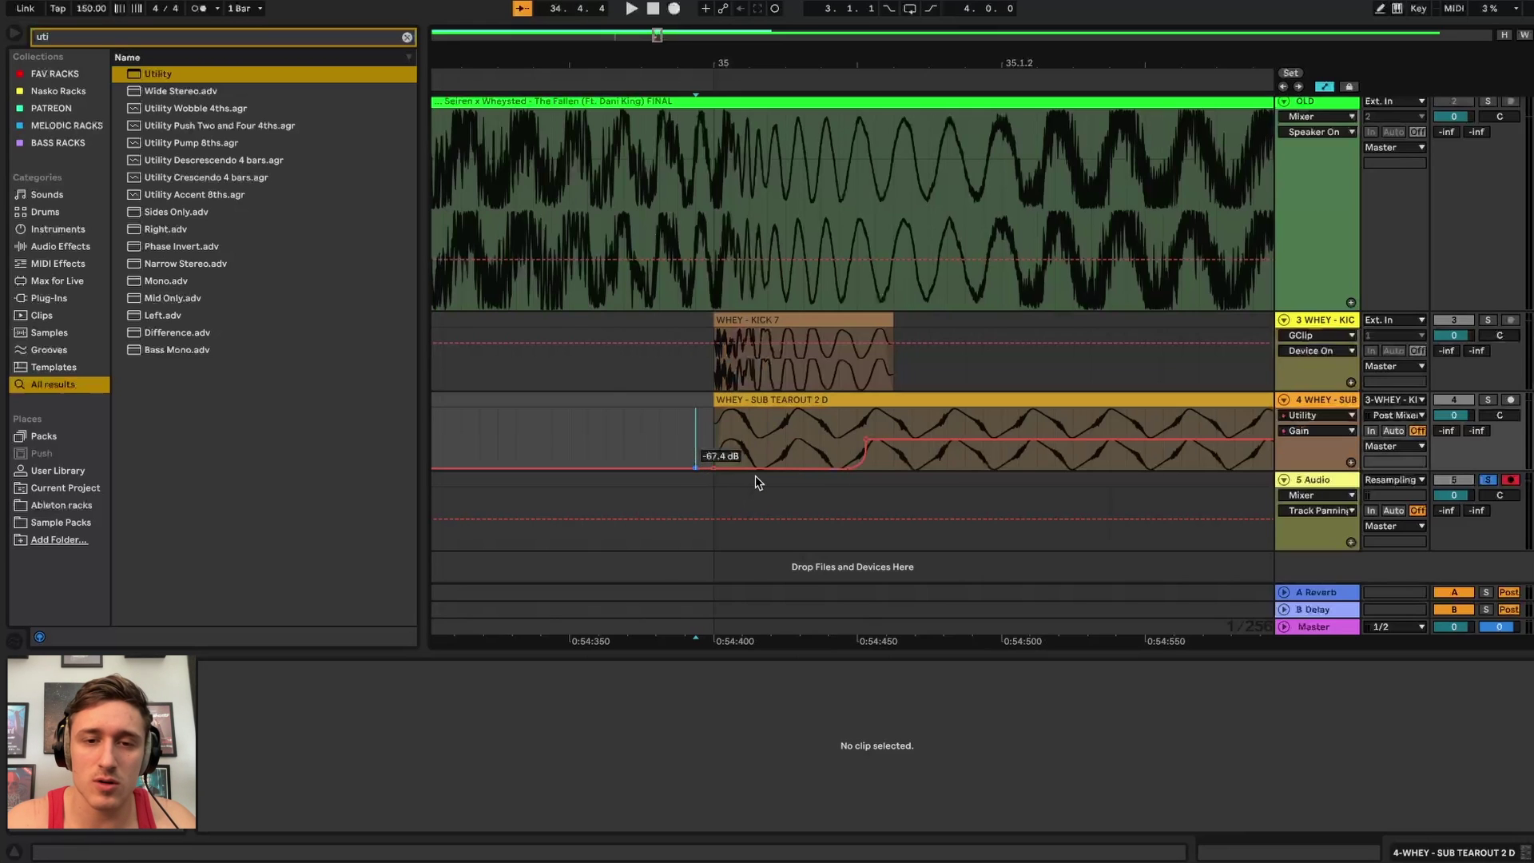
pyautogui.moveTo(696, 467); pyautogui.dragTo(702, 442)
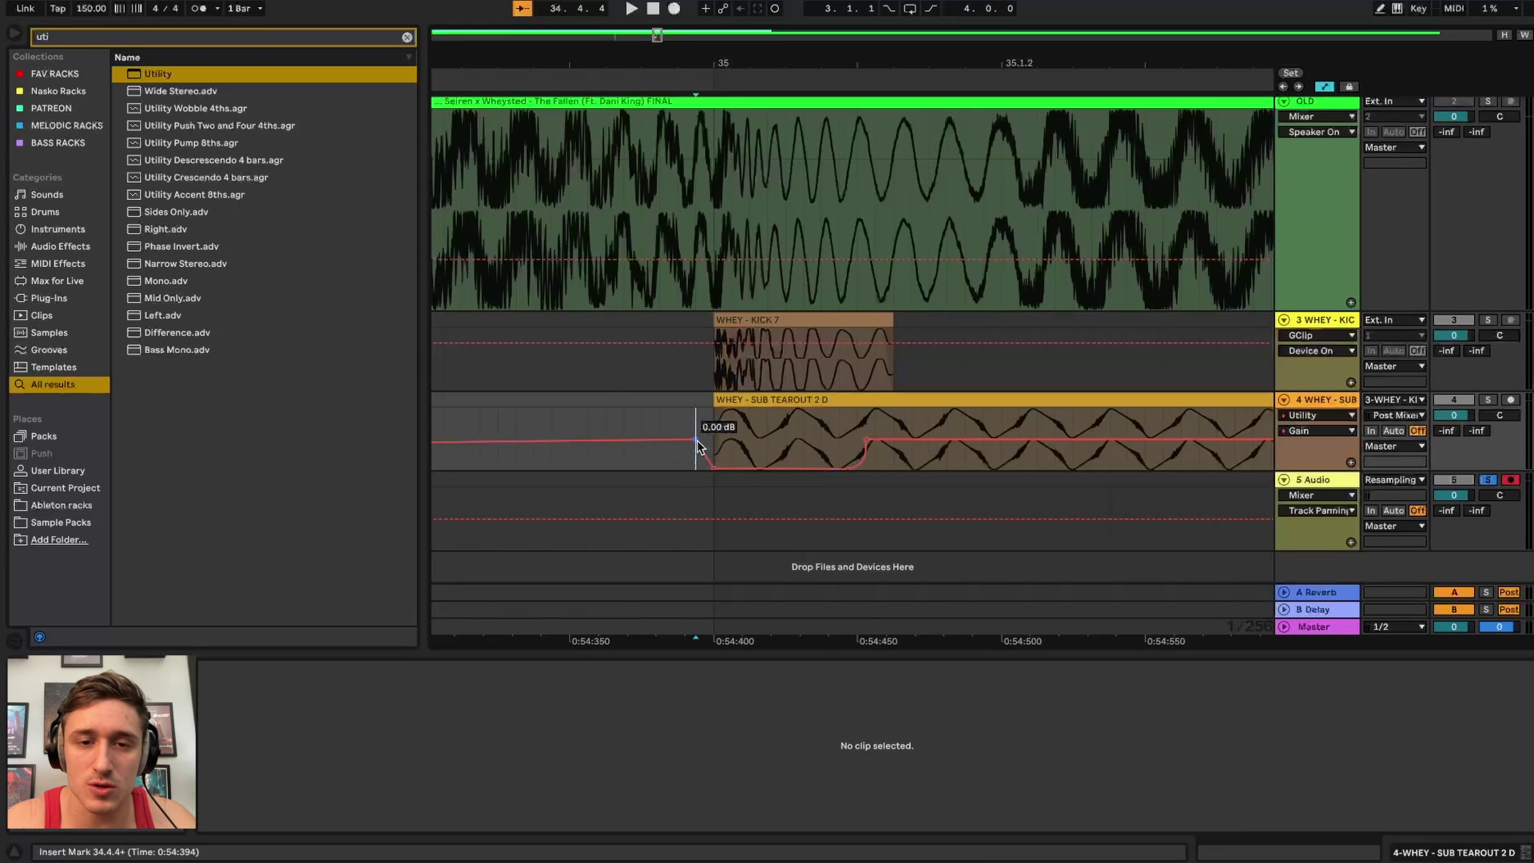
pyautogui.press('a')
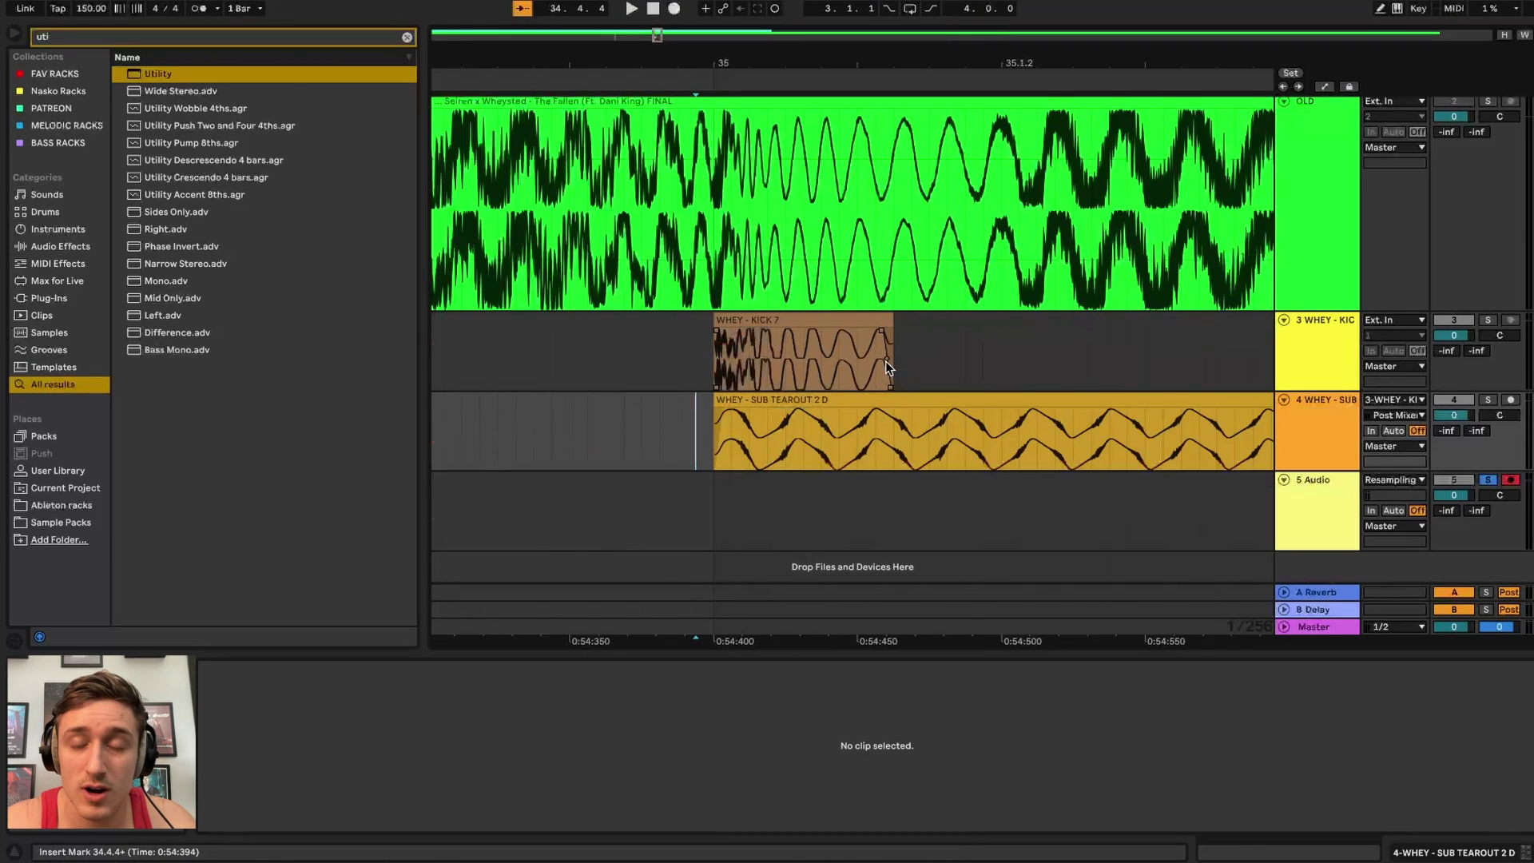
pyautogui.press('a')
# - Slide the waveform inside the WHEY - SUB TEAROUT 2 D clip earlier to line up its phase with the kick's end
pyautogui.scroll(4, 885, 362)
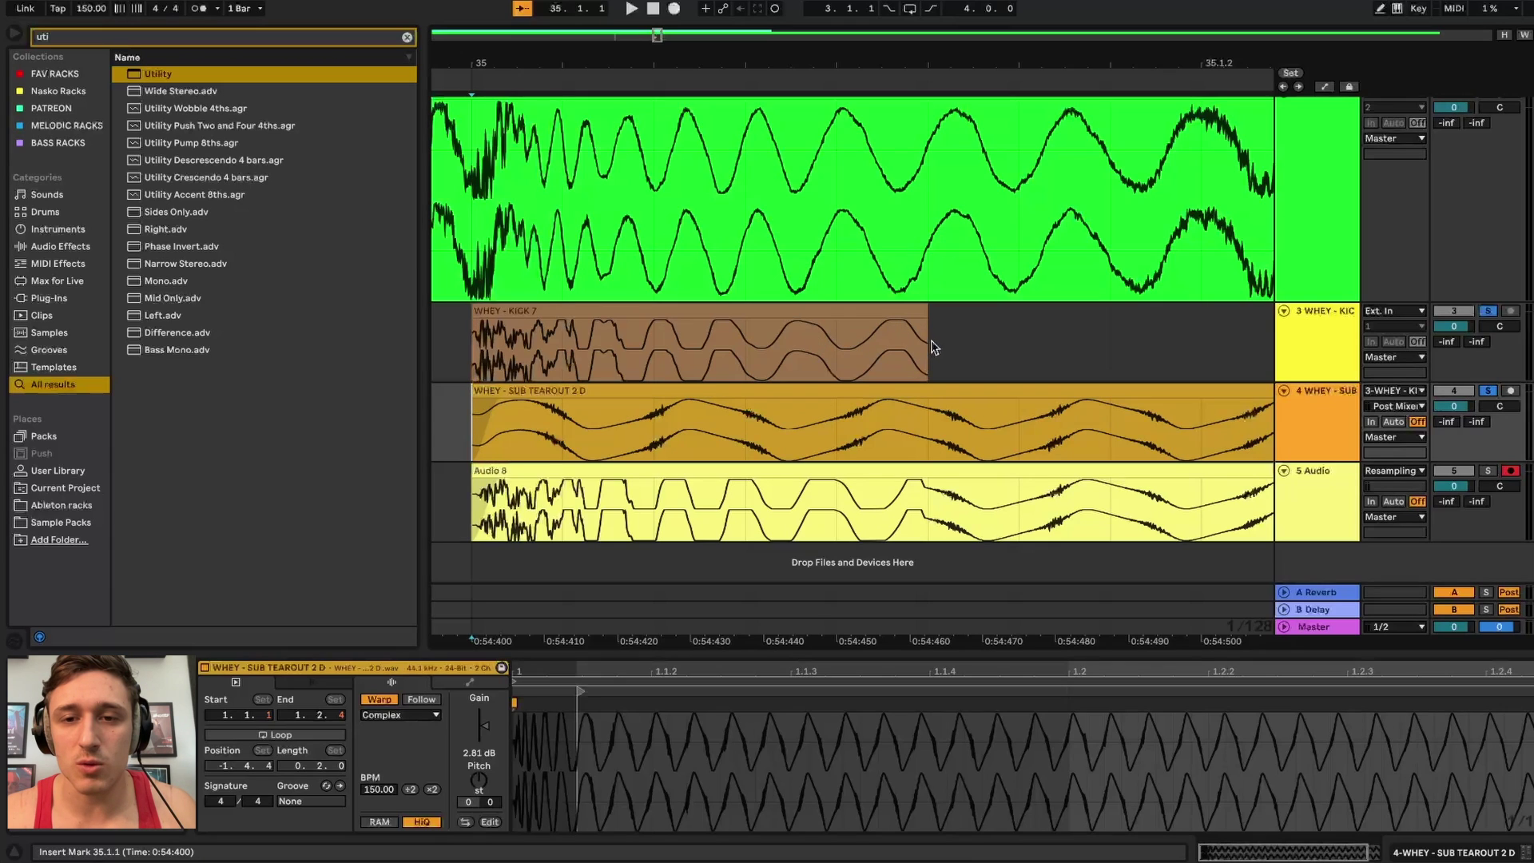
pyautogui.scroll(4, 928, 391)
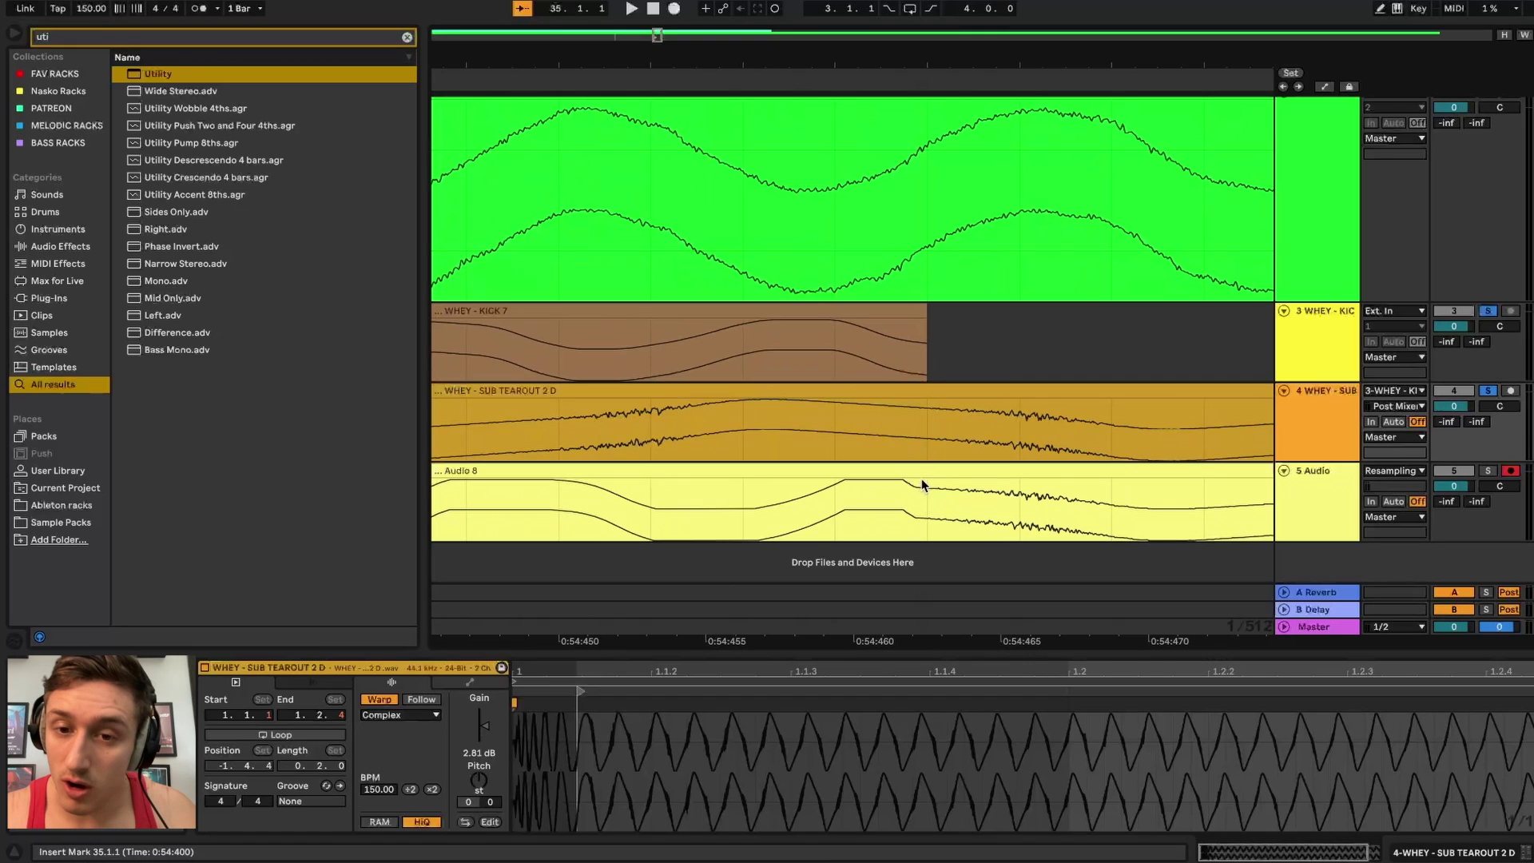
pyautogui.click(917, 441)
pyautogui.moveTo(918, 441); pyautogui.dragTo(721, 474)
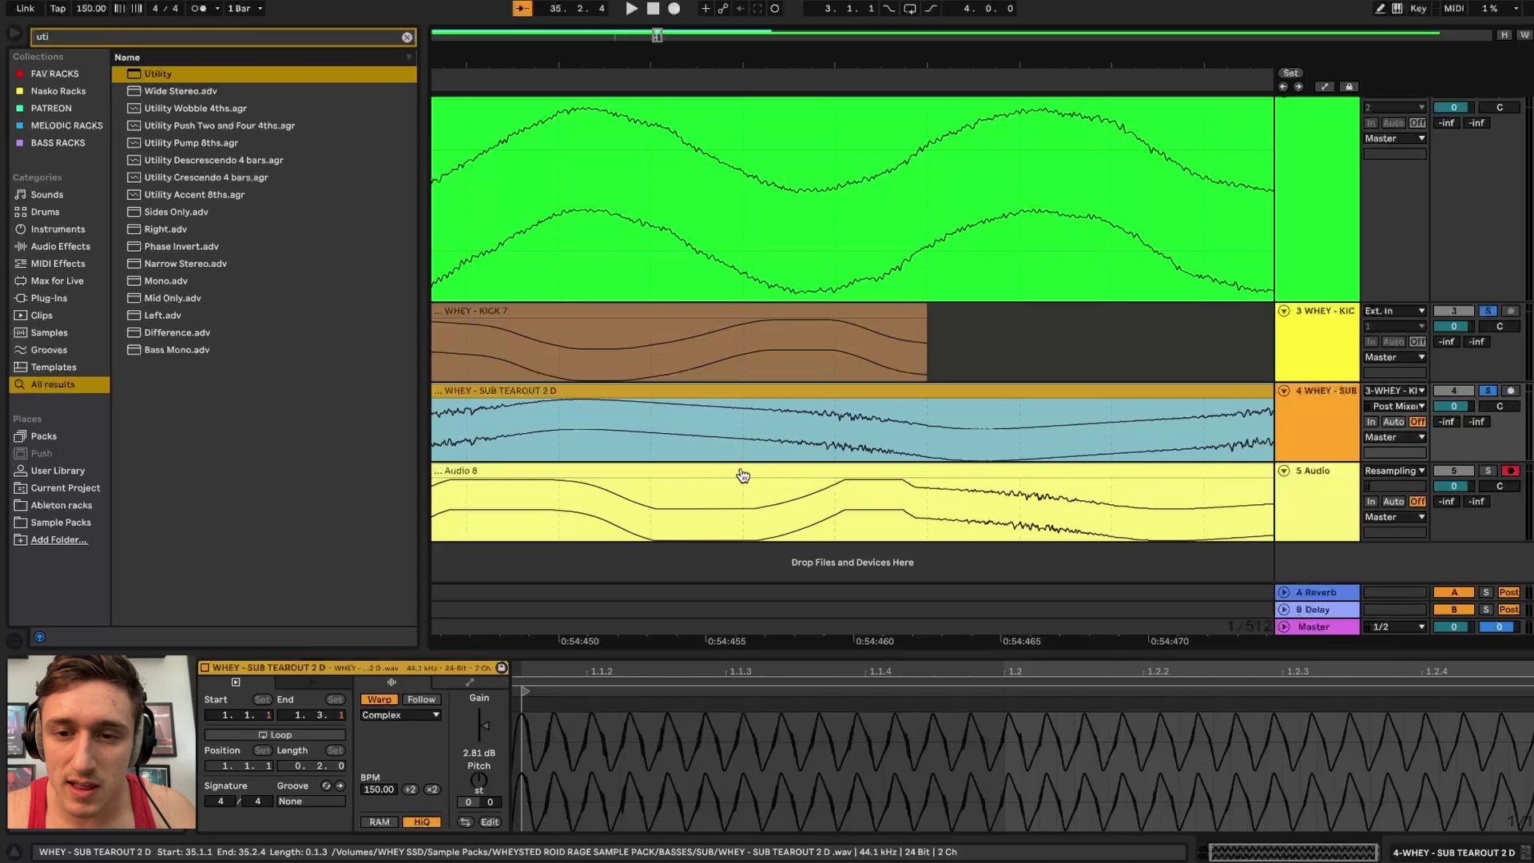
# - Move the existing resampled clip on 5 Audio ahead of 35.1.1 and resample the kick and sub again from 35.1.1
pyautogui.scroll(-5, 743, 477)
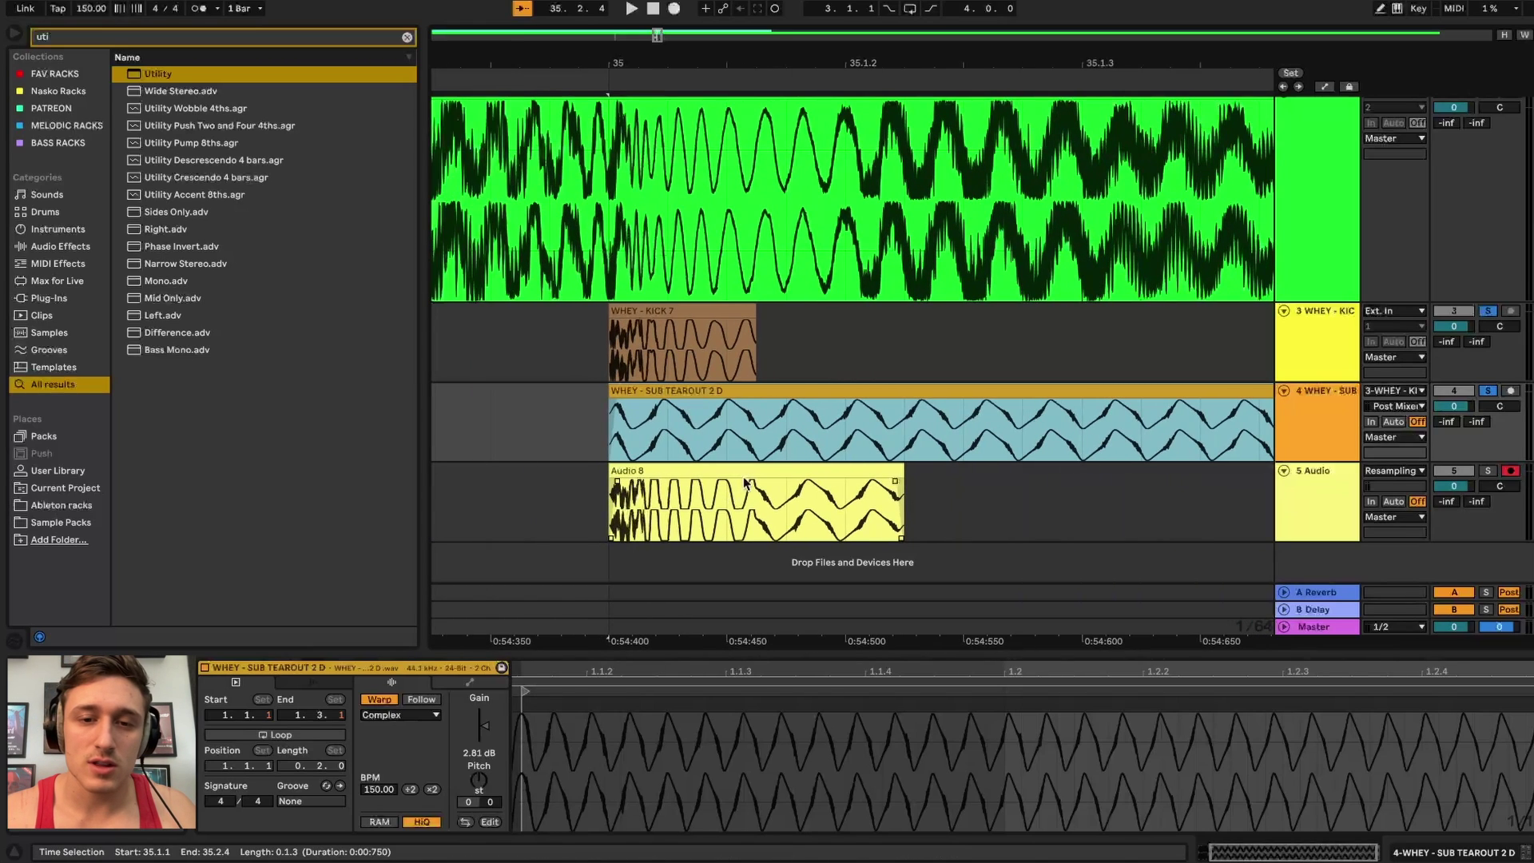
pyautogui.moveTo(744, 483); pyautogui.dragTo(472, 496)
pyautogui.click(622, 506)
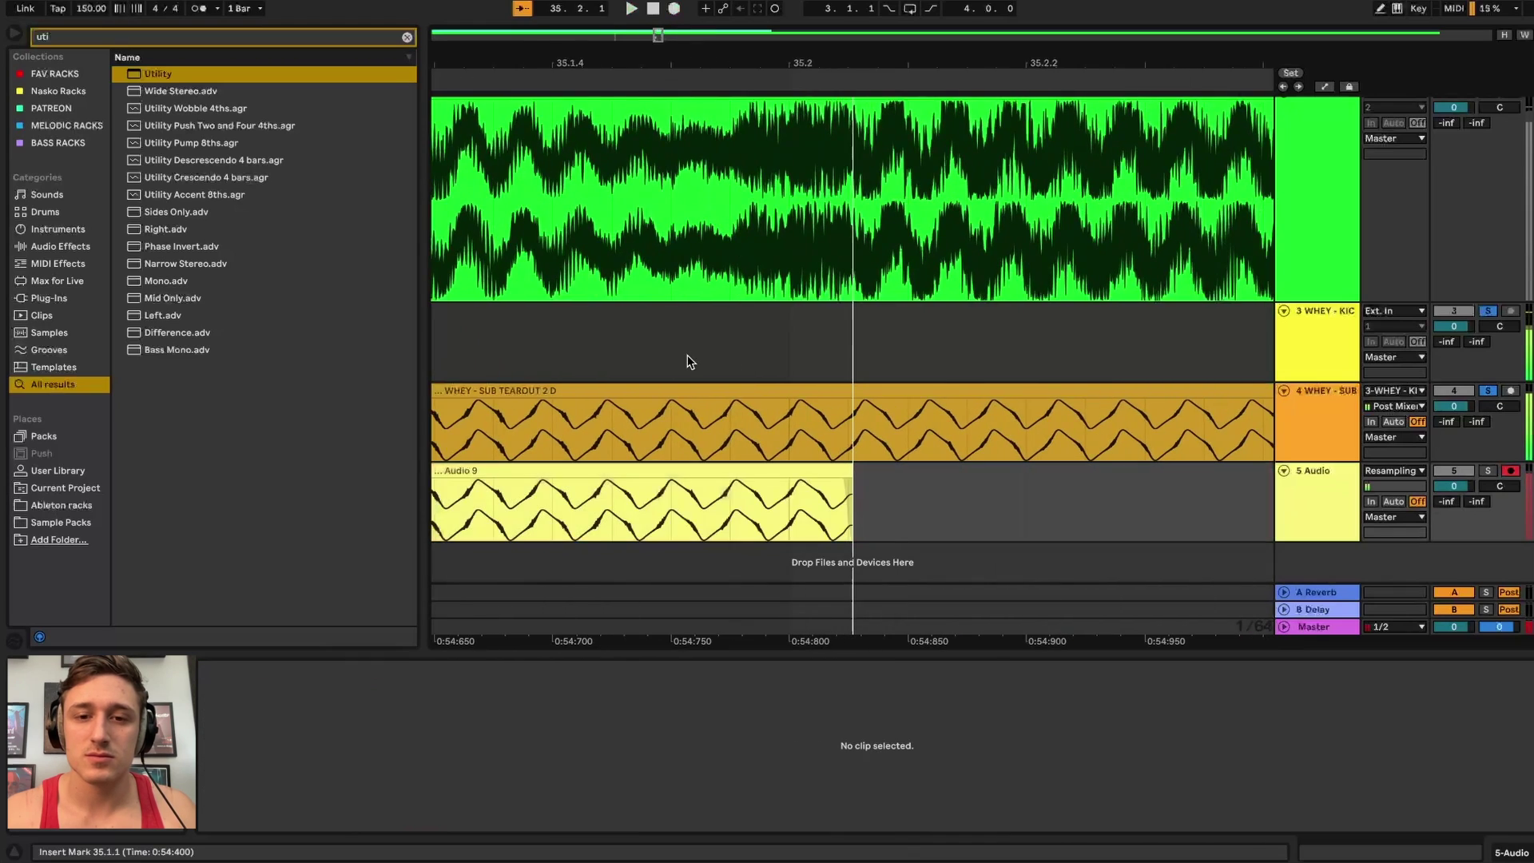
# - Compare the kick-to-sub transition in the new resampled waveform with the one in the earlier recording on 5 Audio
pyautogui.scroll(5, 1127, 524)
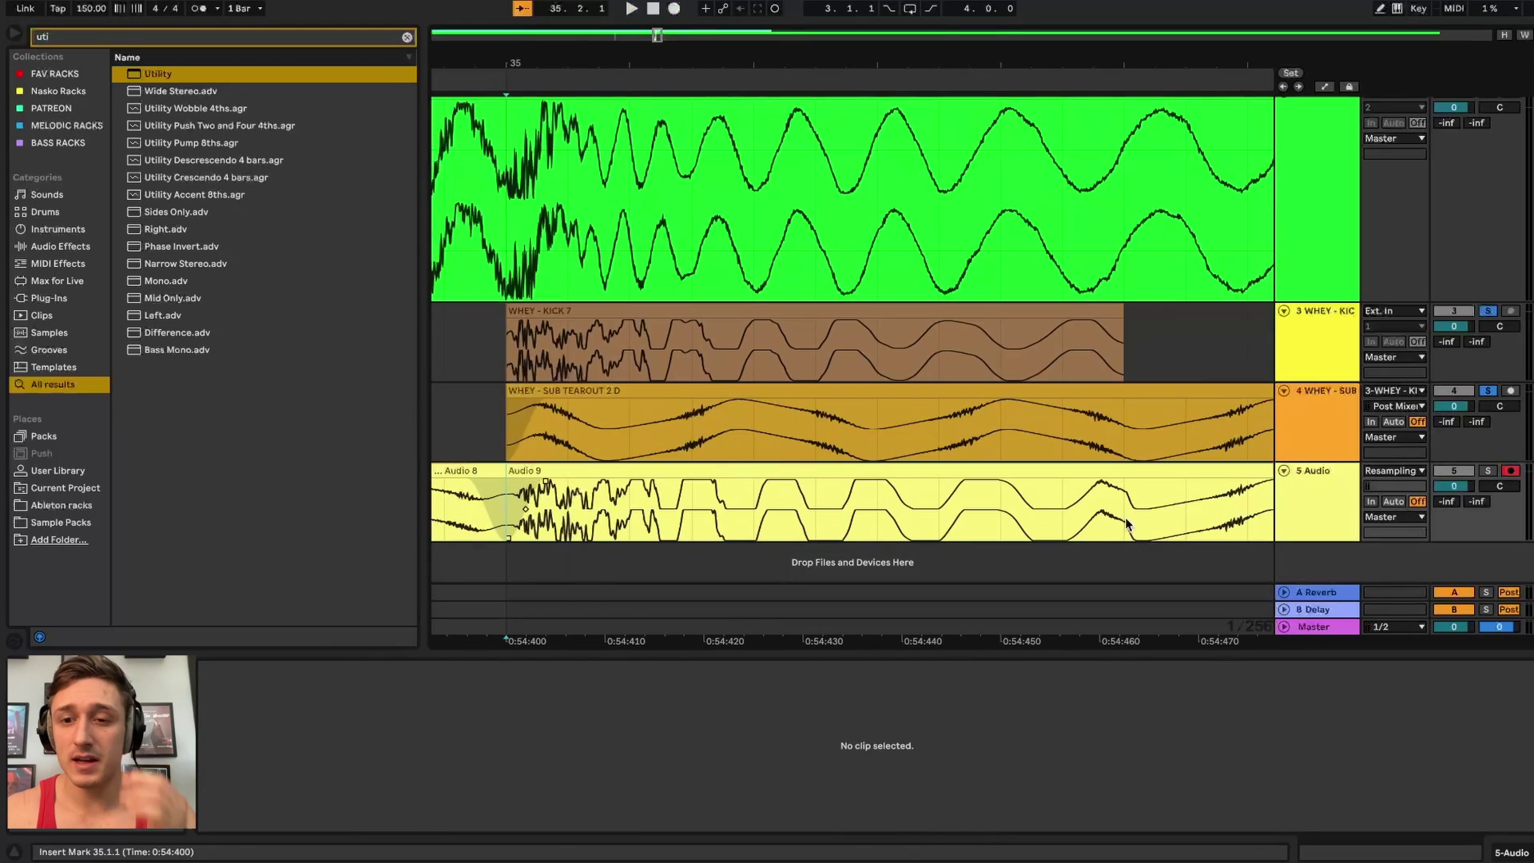
pyautogui.scroll(-3, 1079, 515)
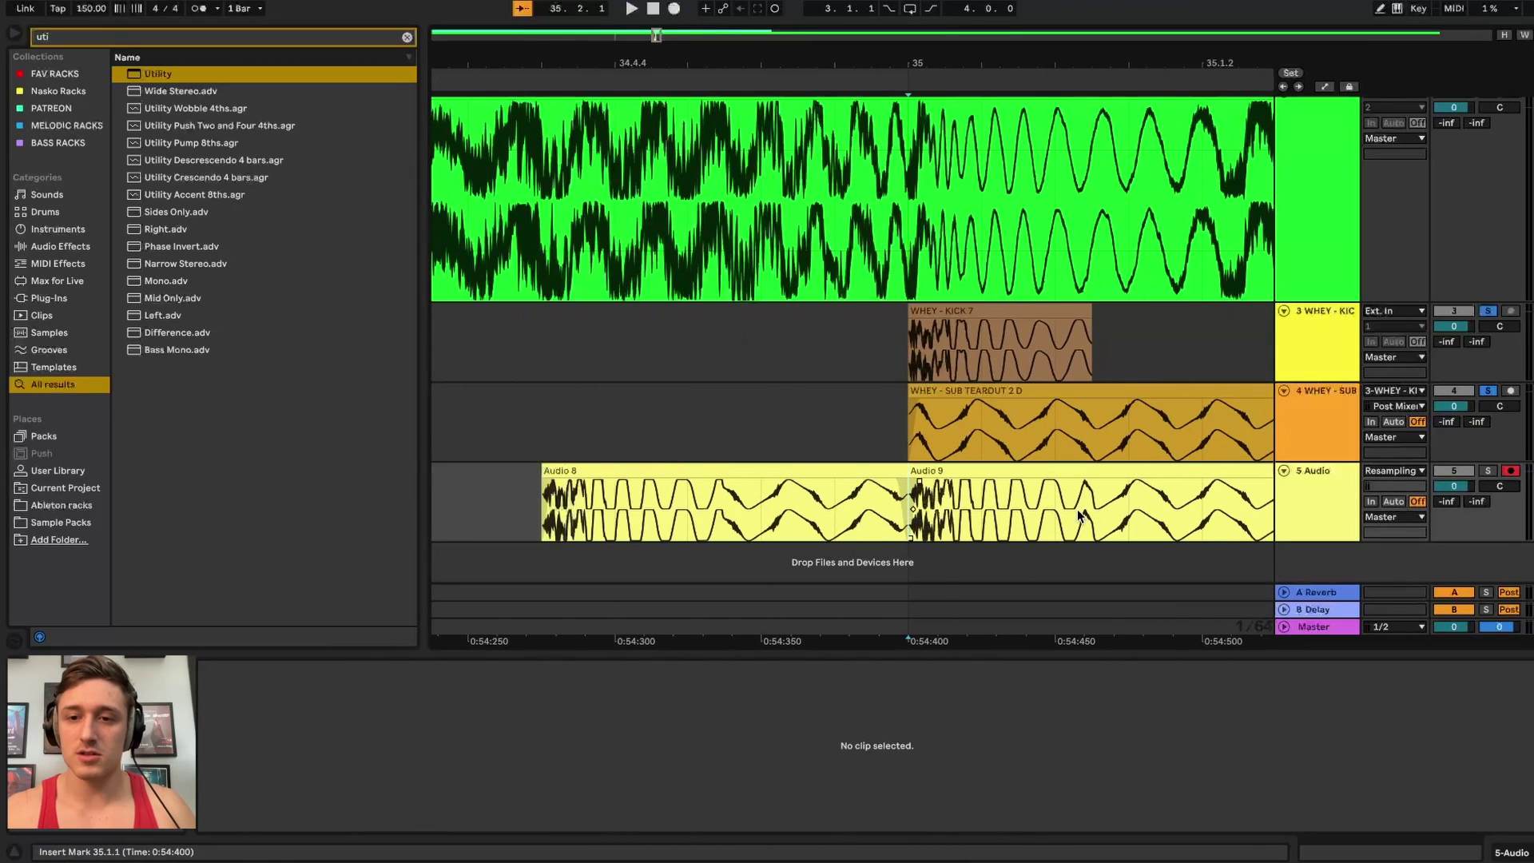
pyautogui.click(735, 471)
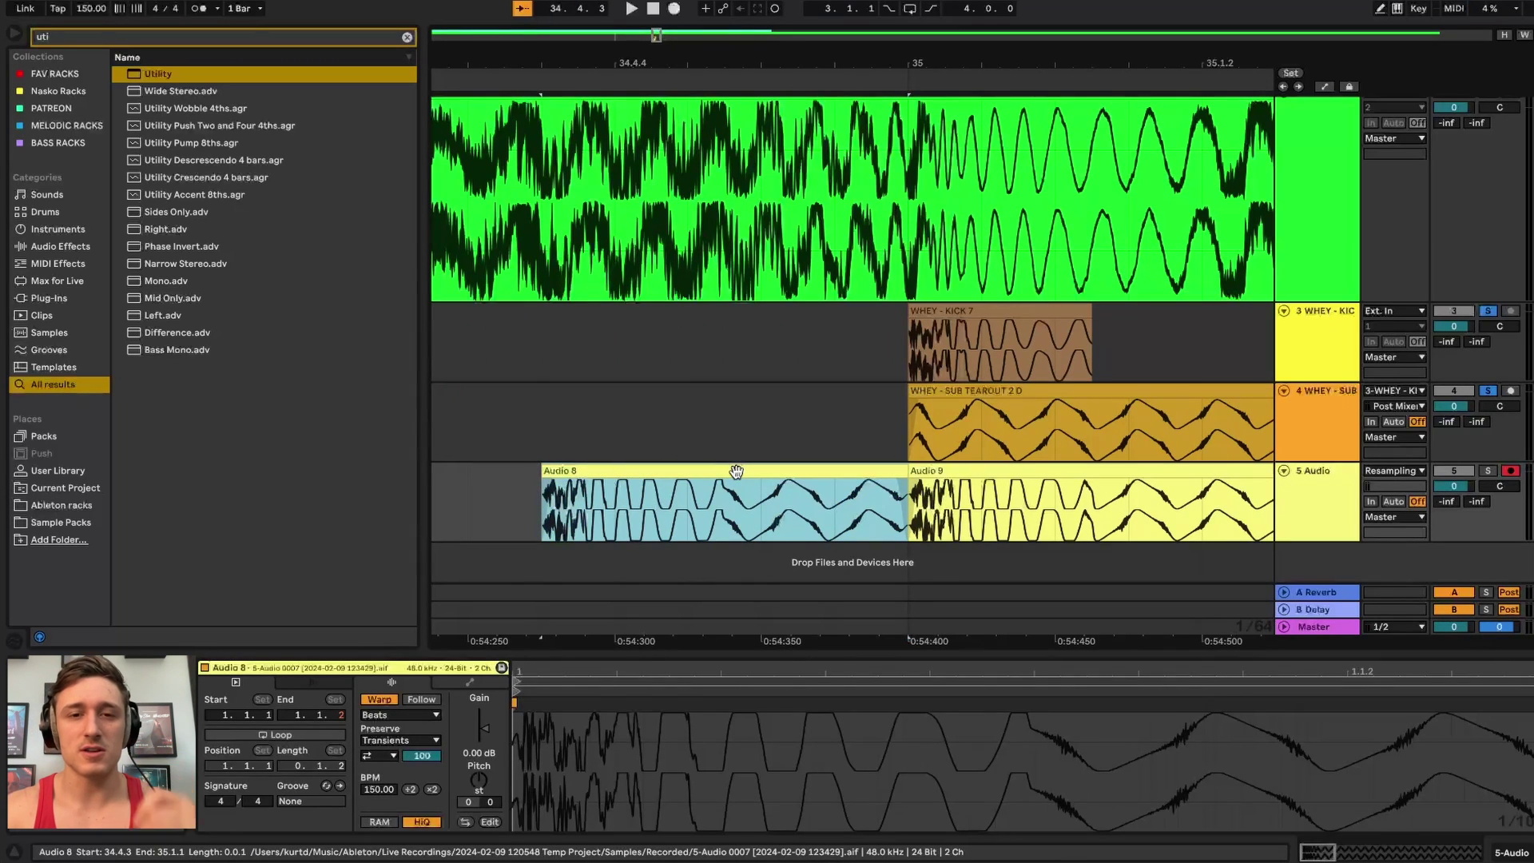
pyautogui.scroll(-6, 736, 472)
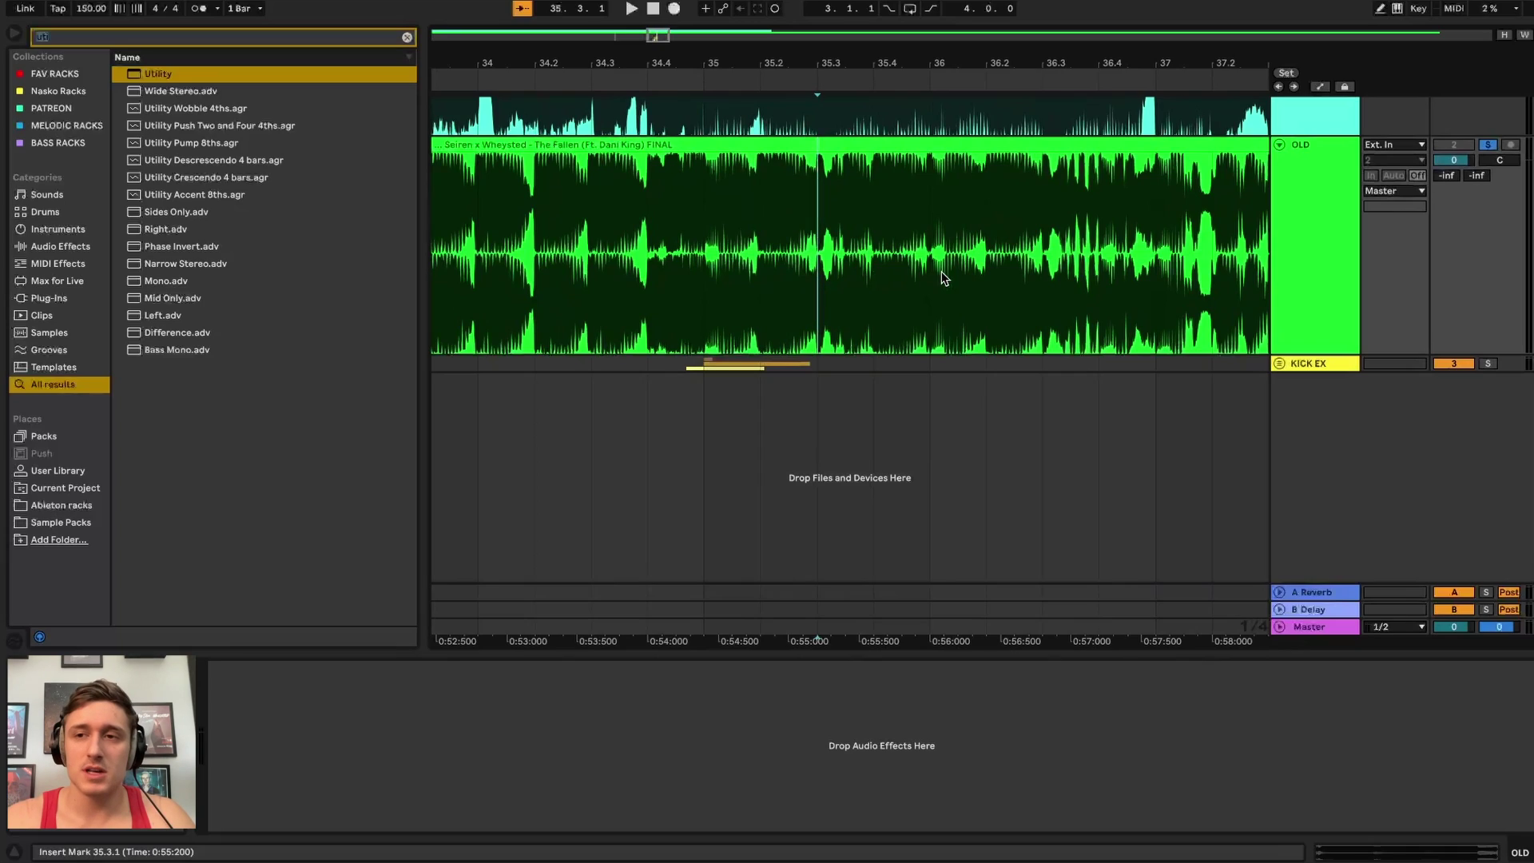
# - Highlight the OLD track from 35.3.1 to 35.3.2, solo the track and play it from there
pyautogui.scroll(1, 942, 278)
pyautogui.press('z')
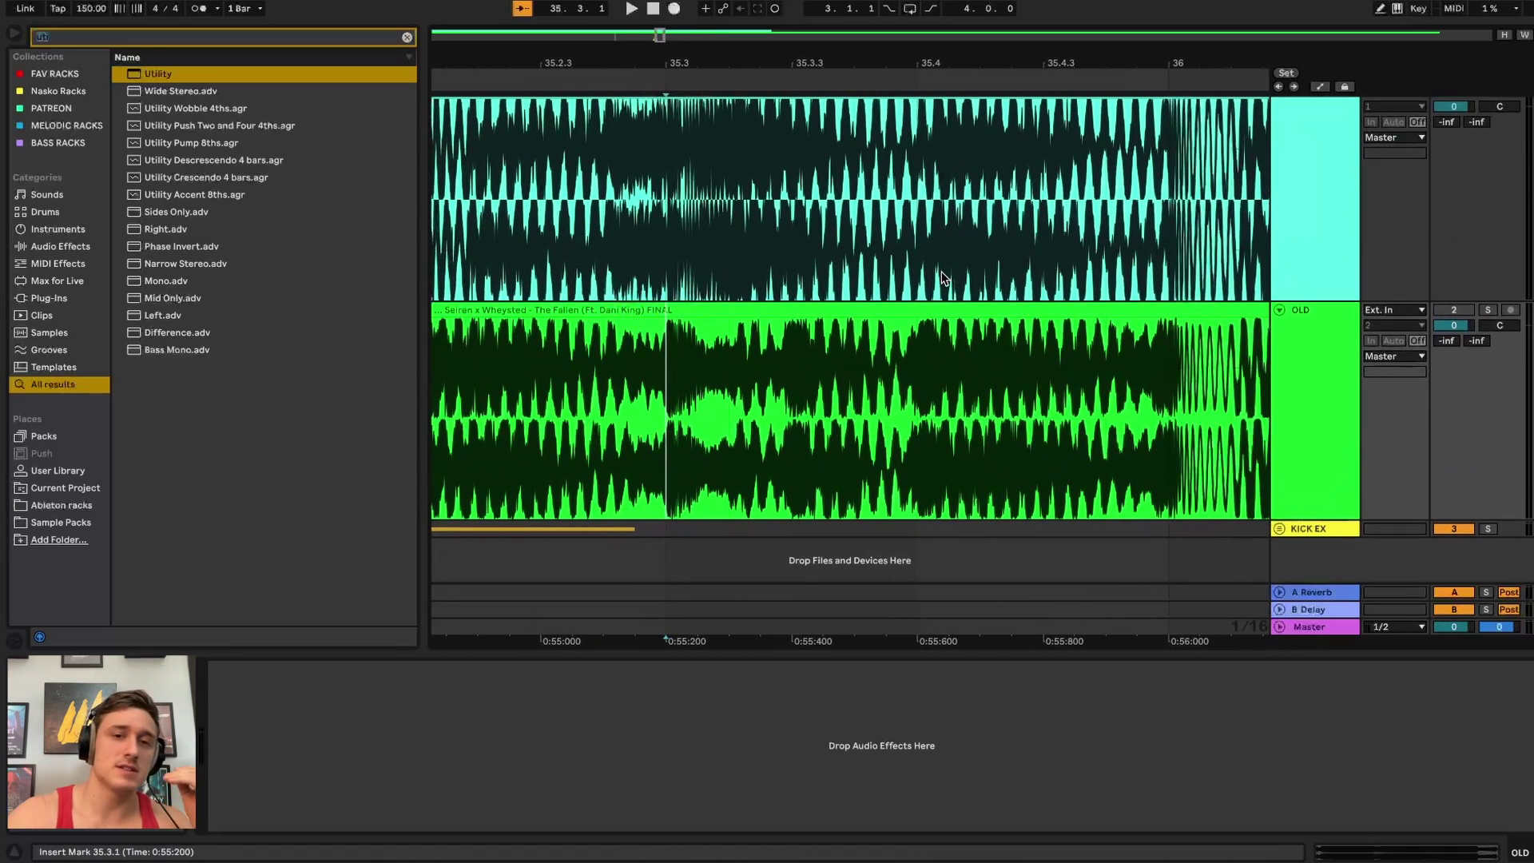
pyautogui.hscroll(-5, 941, 277)
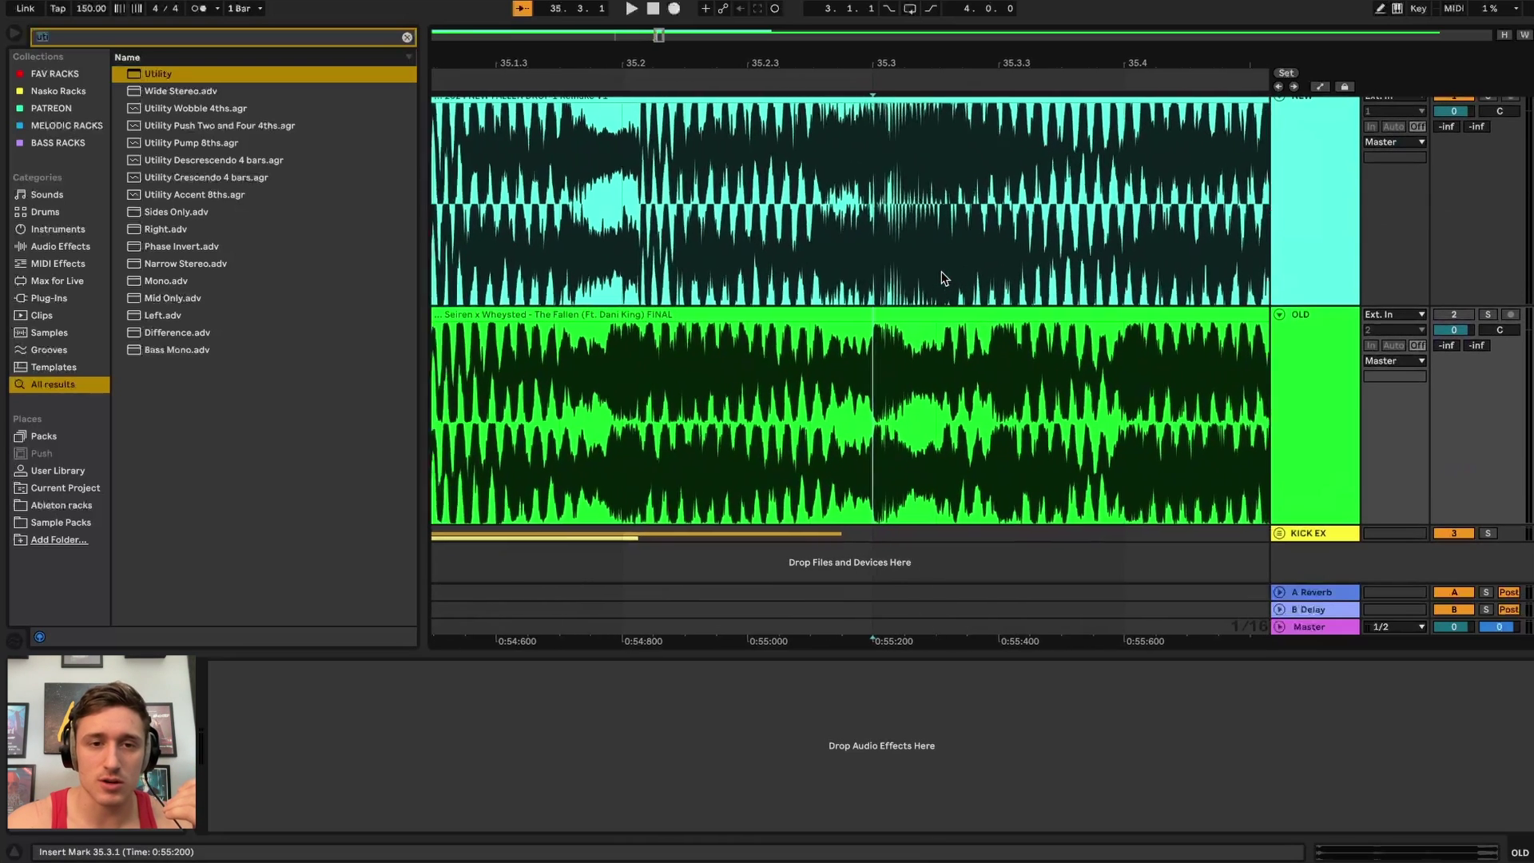
pyautogui.moveTo(932, 401); pyautogui.dragTo(973, 405)
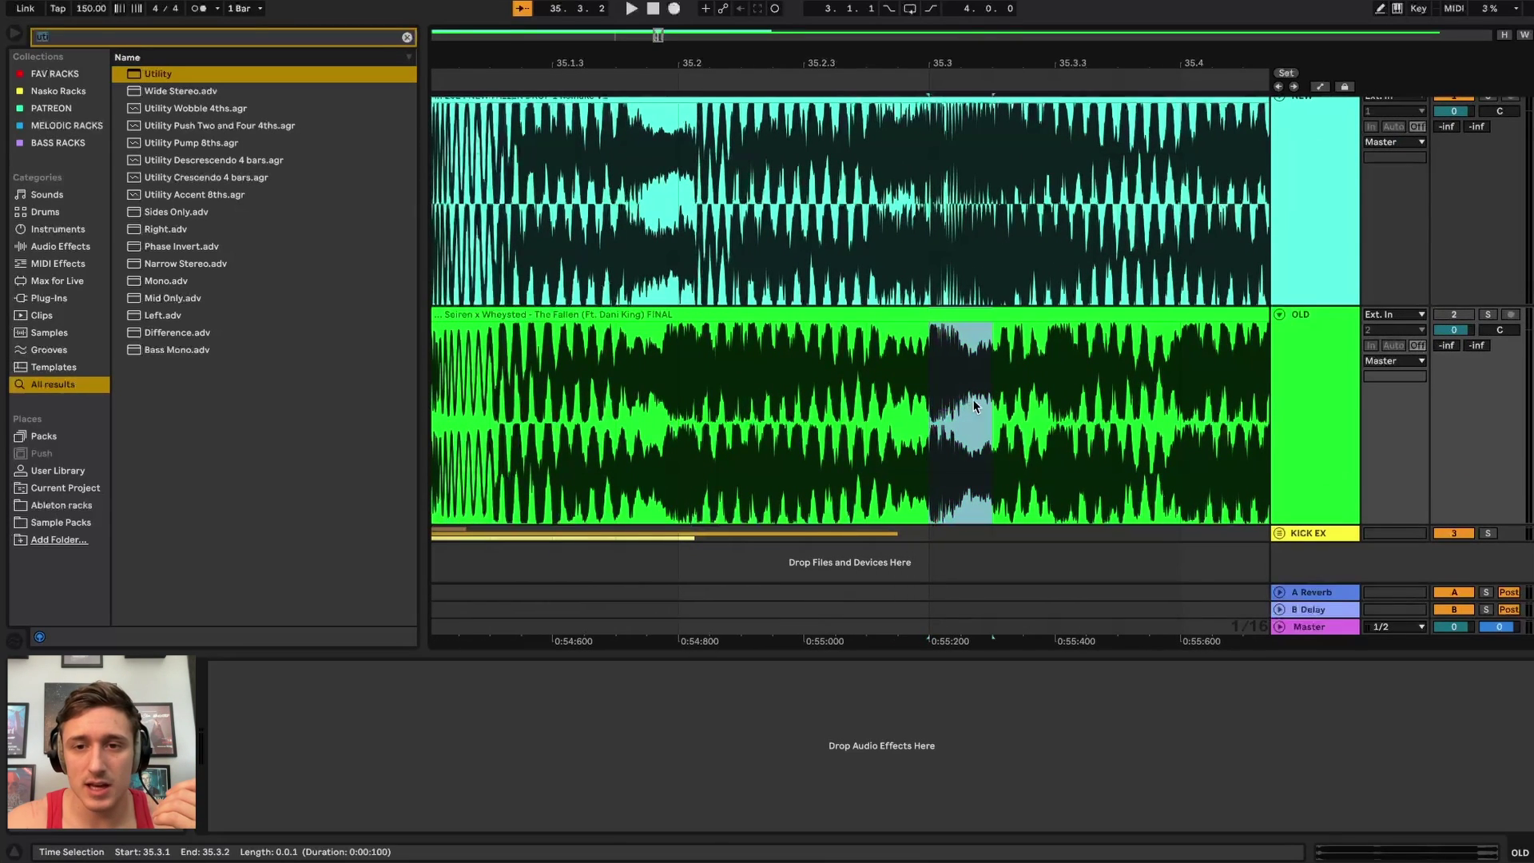
pyautogui.press('s')
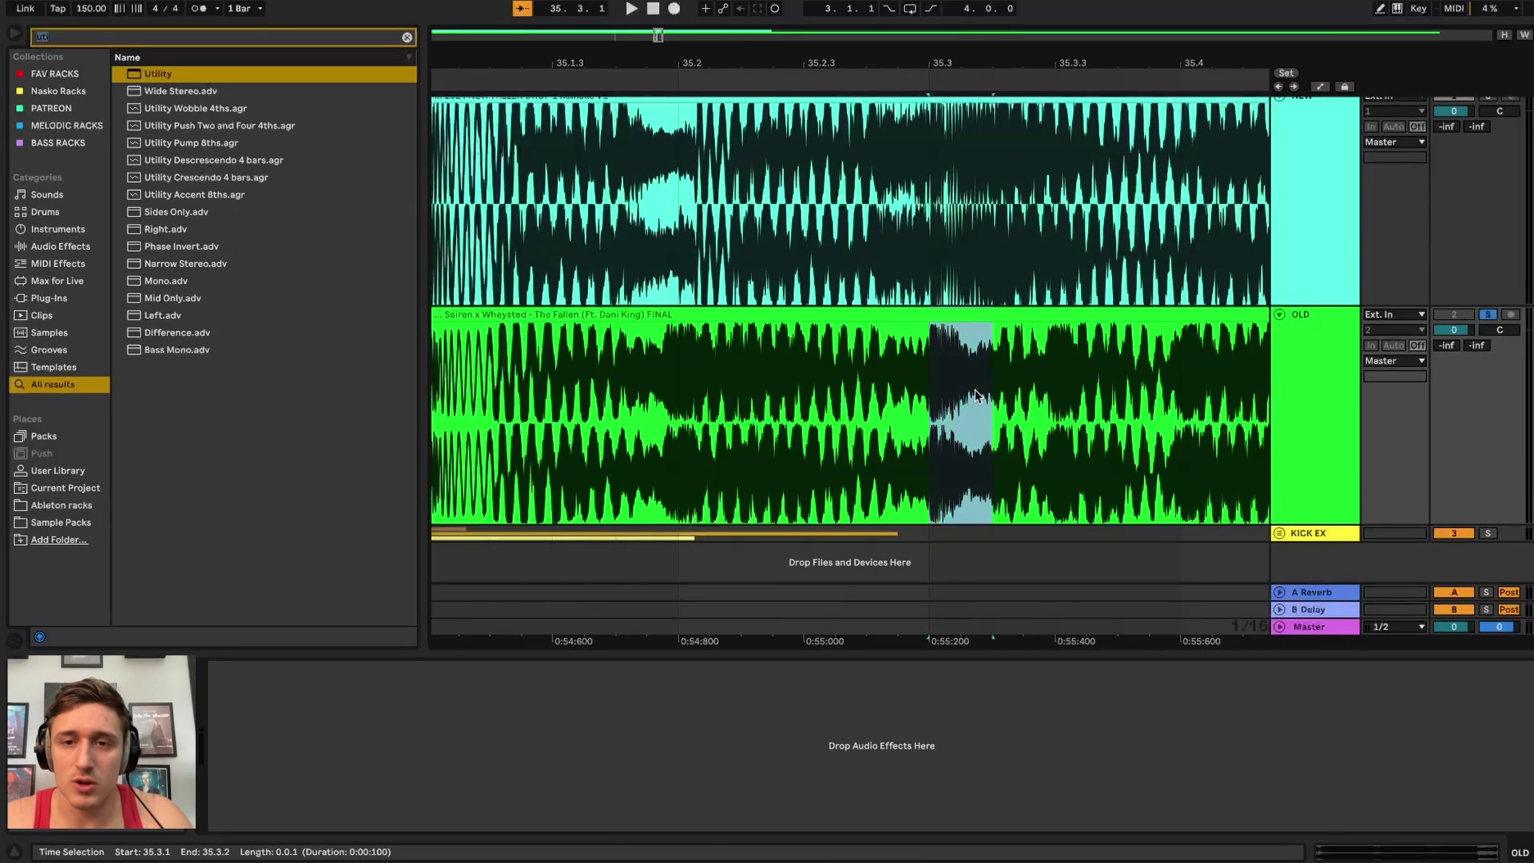
pyautogui.press('space')
pyautogui.press('space')
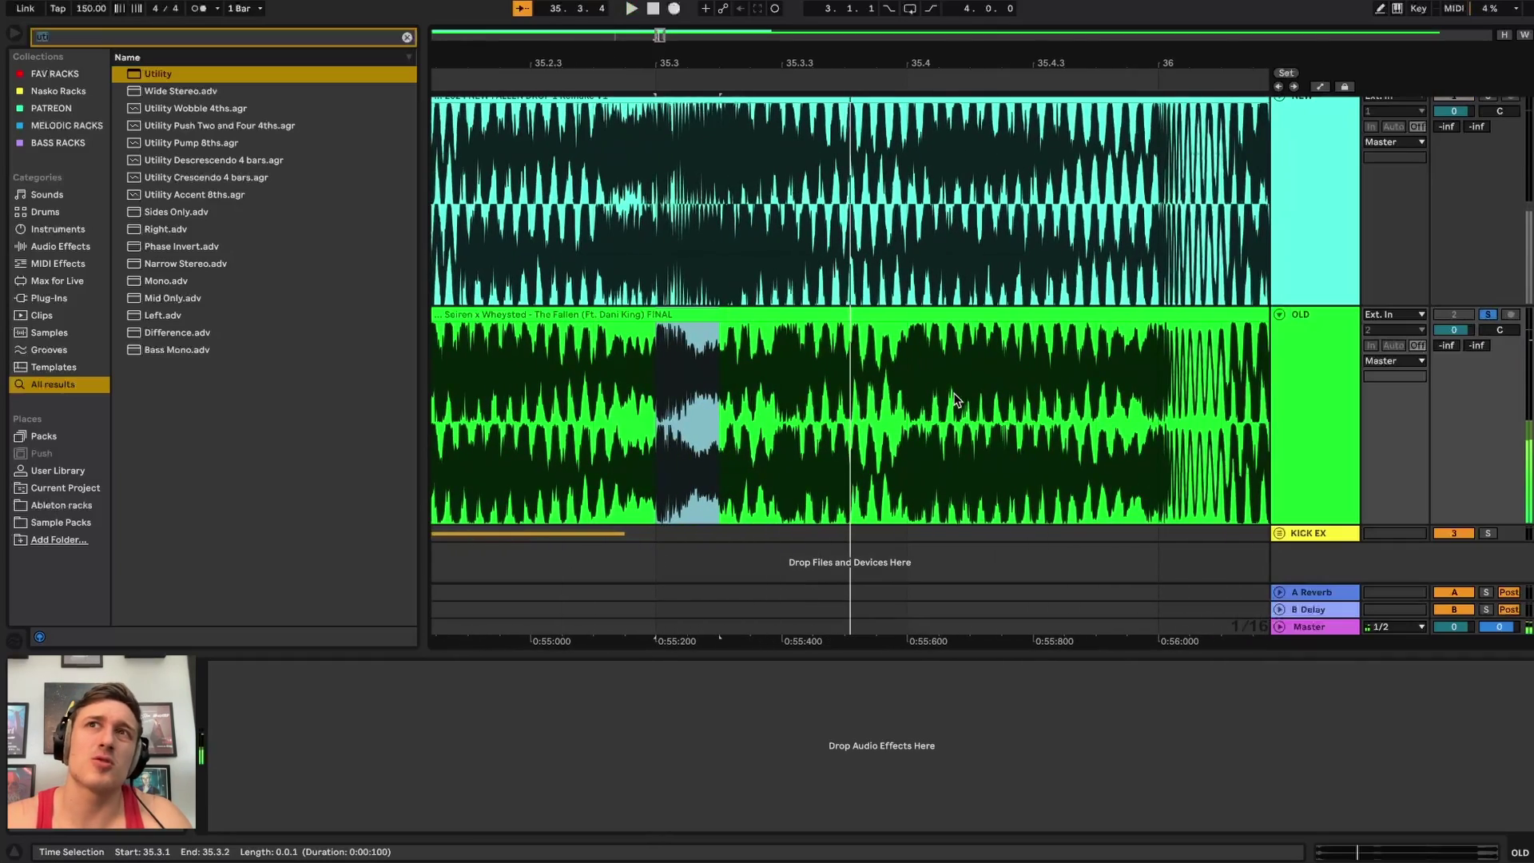
# - Solo the NEW track and play it from 35.3.1 for comparison with the old drop
pyautogui.click(662, 203)
pyautogui.press('s')
pyautogui.press('space')
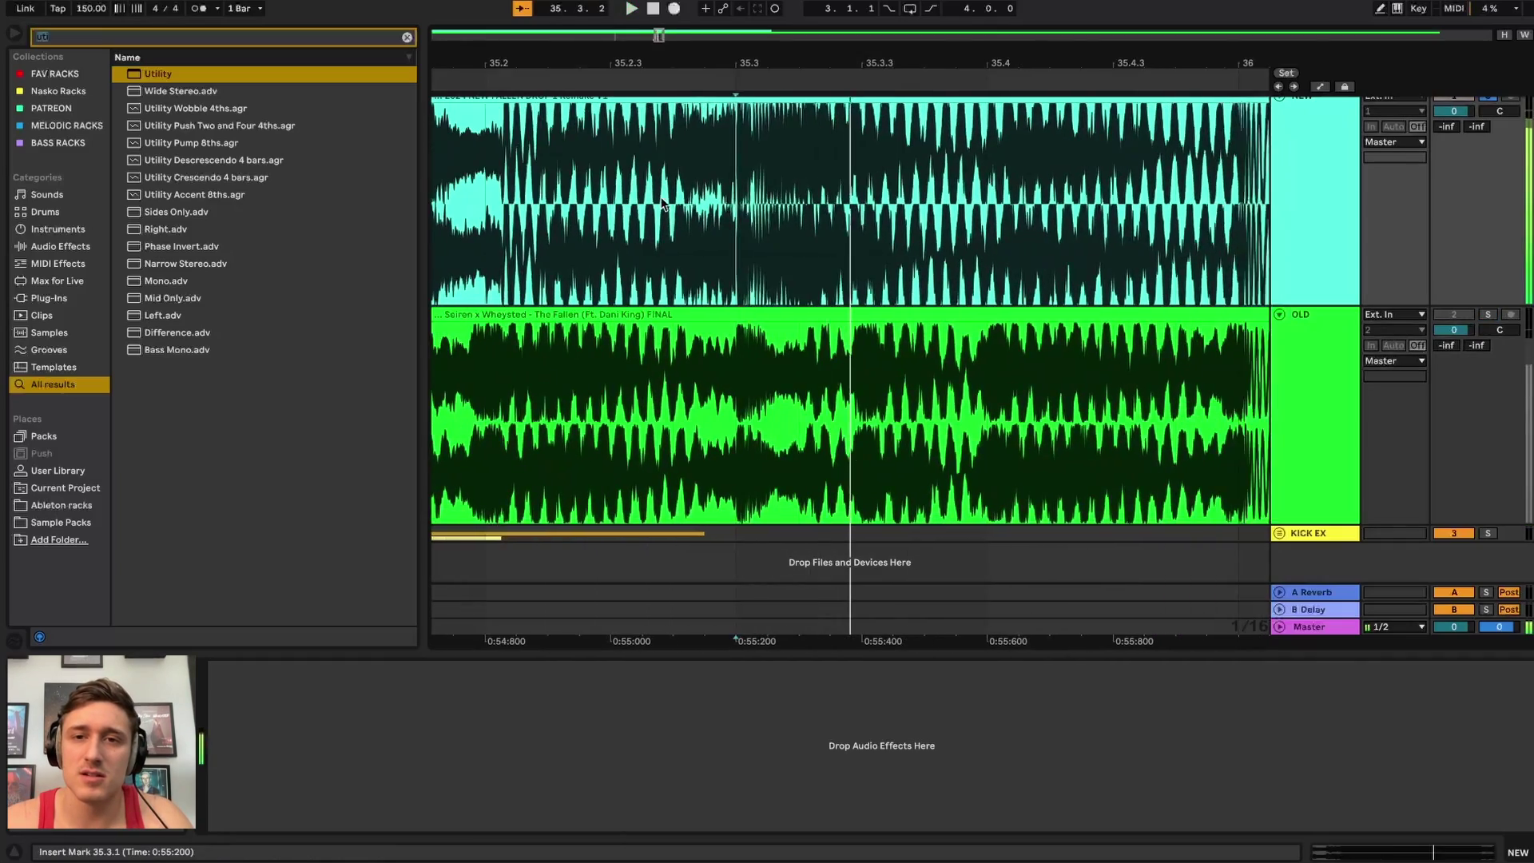
pyautogui.press('space')
# - Highlight the first 50 ms of the kick at 35.3.1 on the NEW track and play it
pyautogui.scroll(5, 762, 227)
pyautogui.click(743, 219)
pyautogui.moveTo(743, 223); pyautogui.dragTo(622, 227)
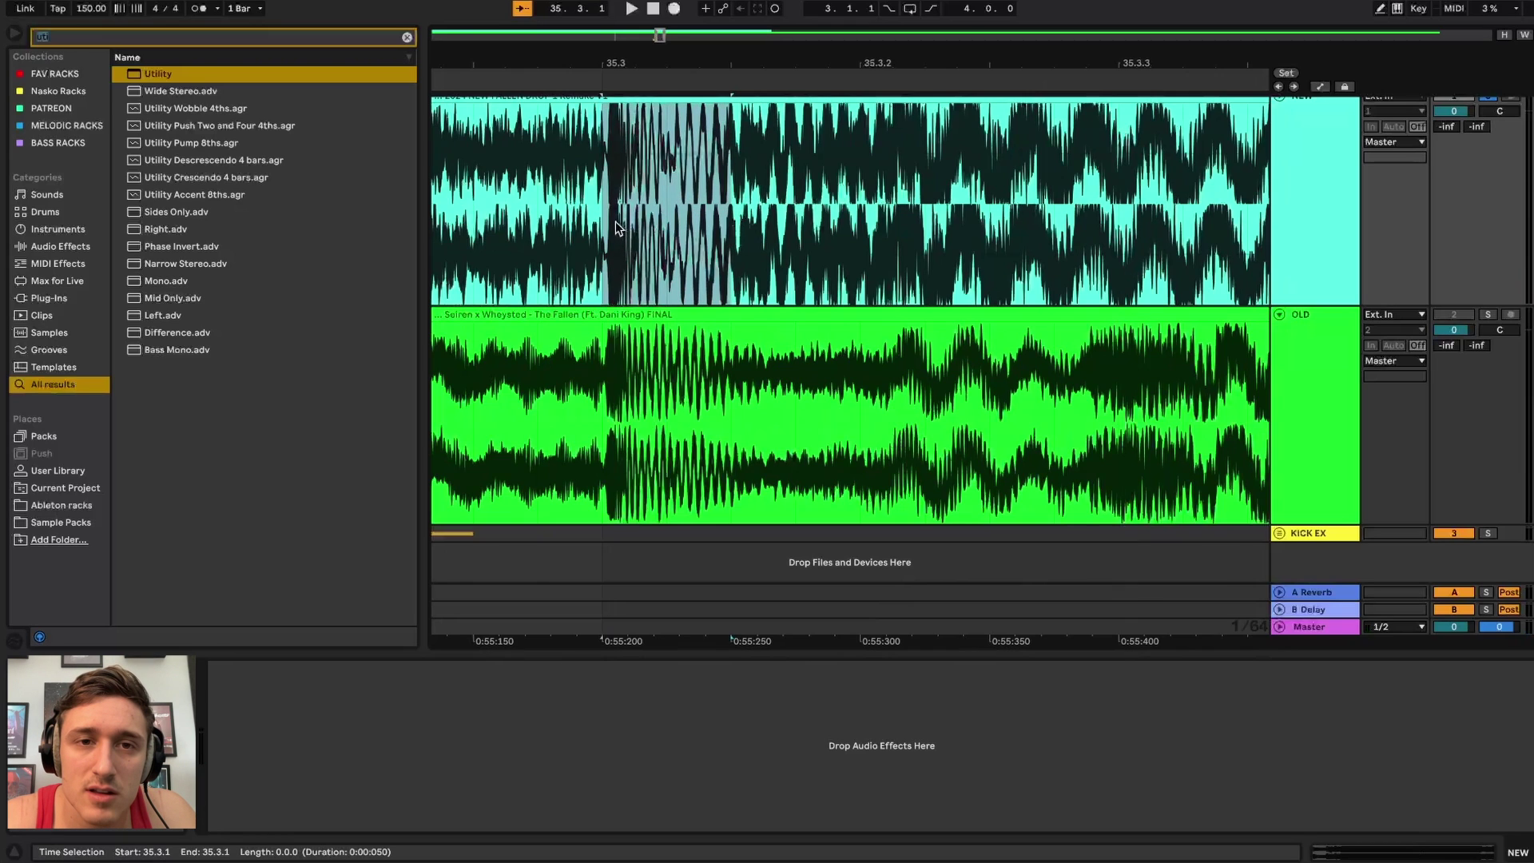
pyautogui.press('space')
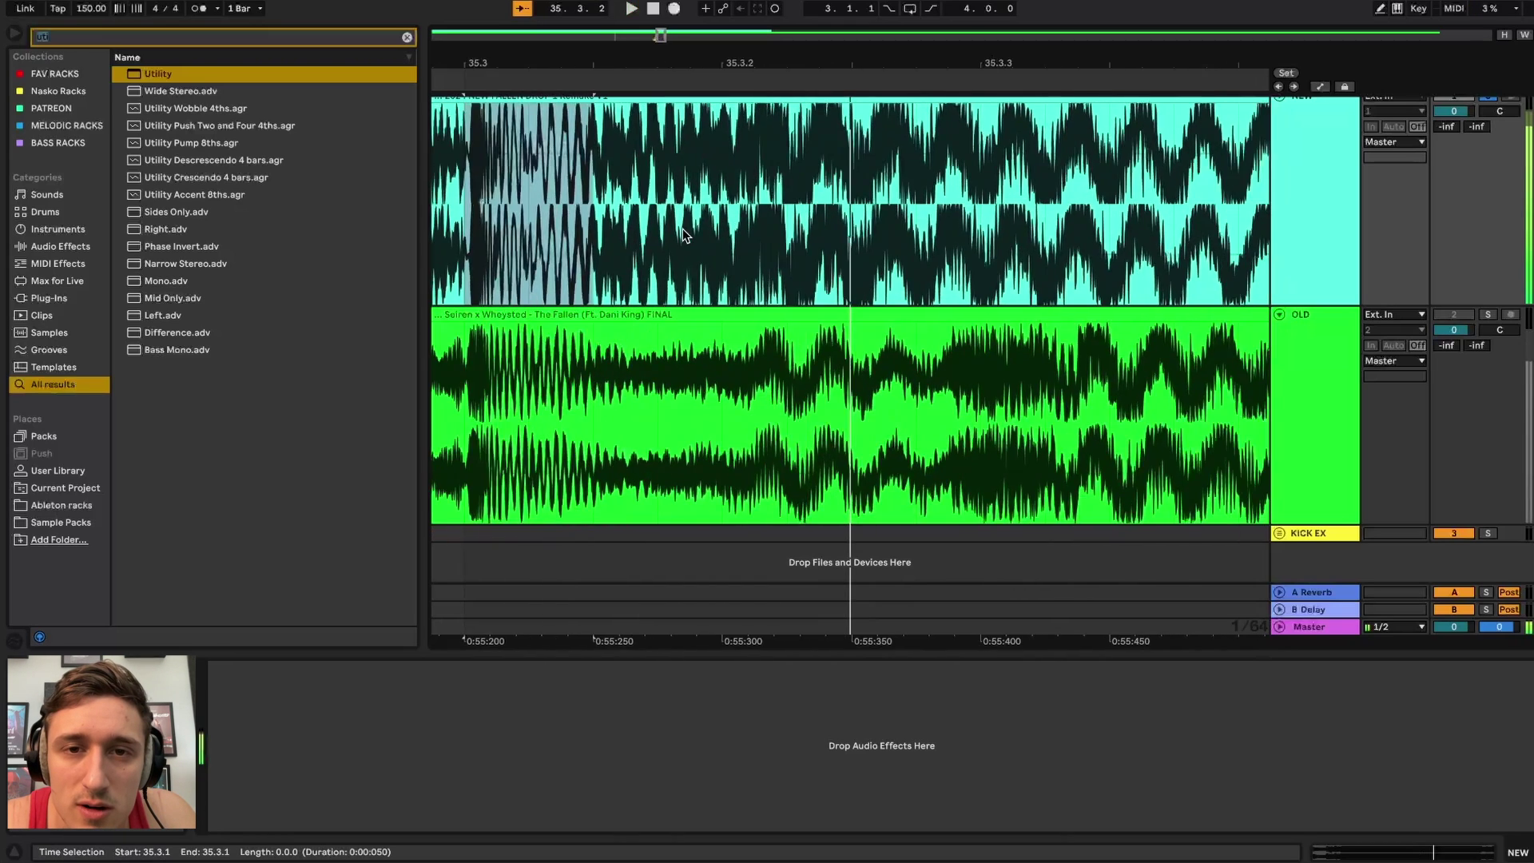
# - Place the insert marker at 0:55:250 on the NEW track and examine the sub that follows the kick
pyautogui.click(539, 192)
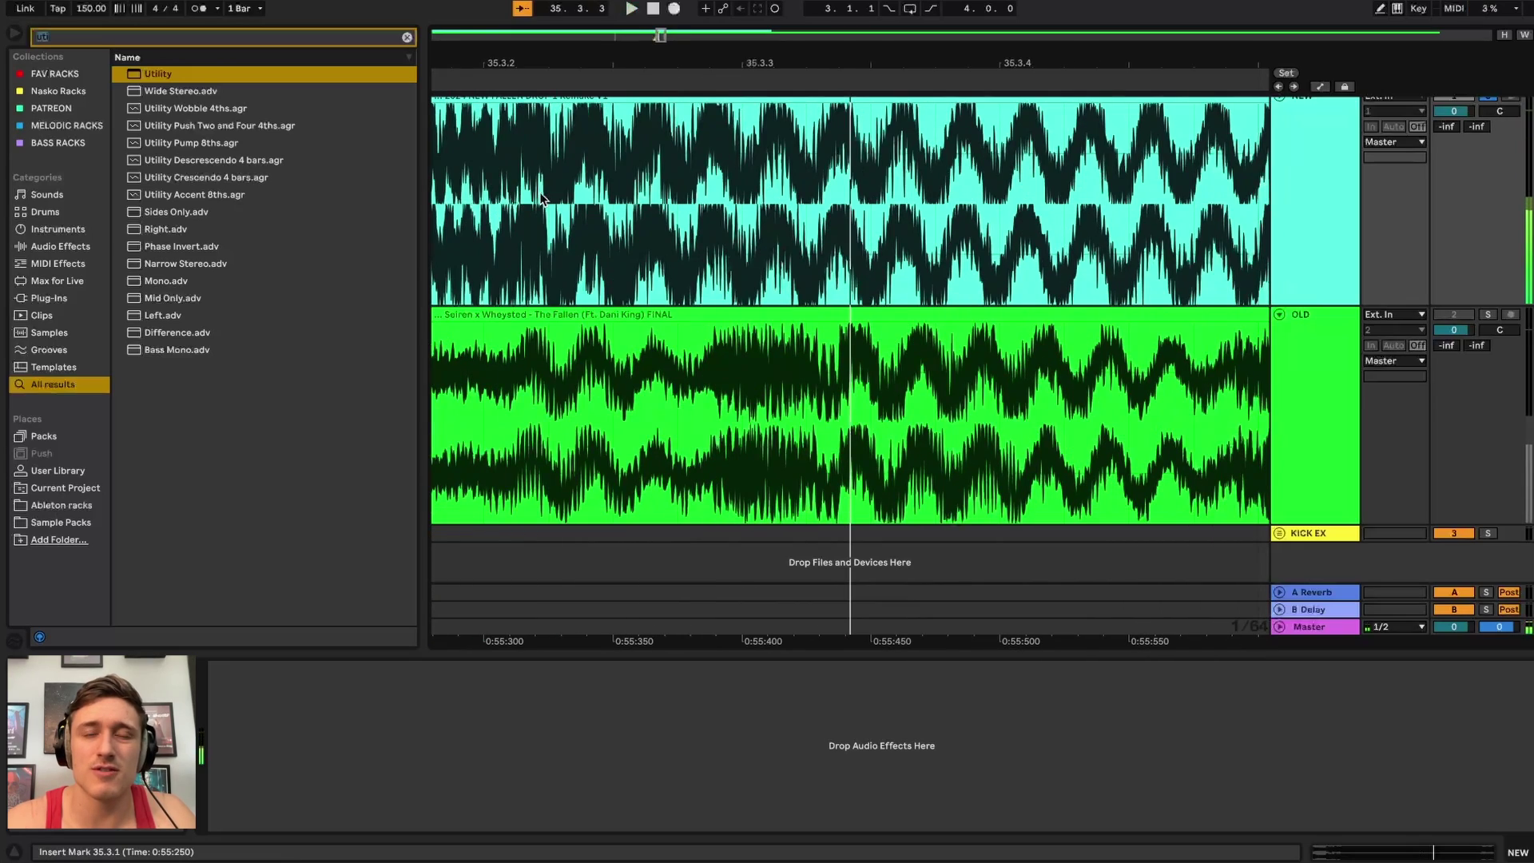
pyautogui.scroll(-5, 540, 193)
pyautogui.hscroll(-1, 540, 194)
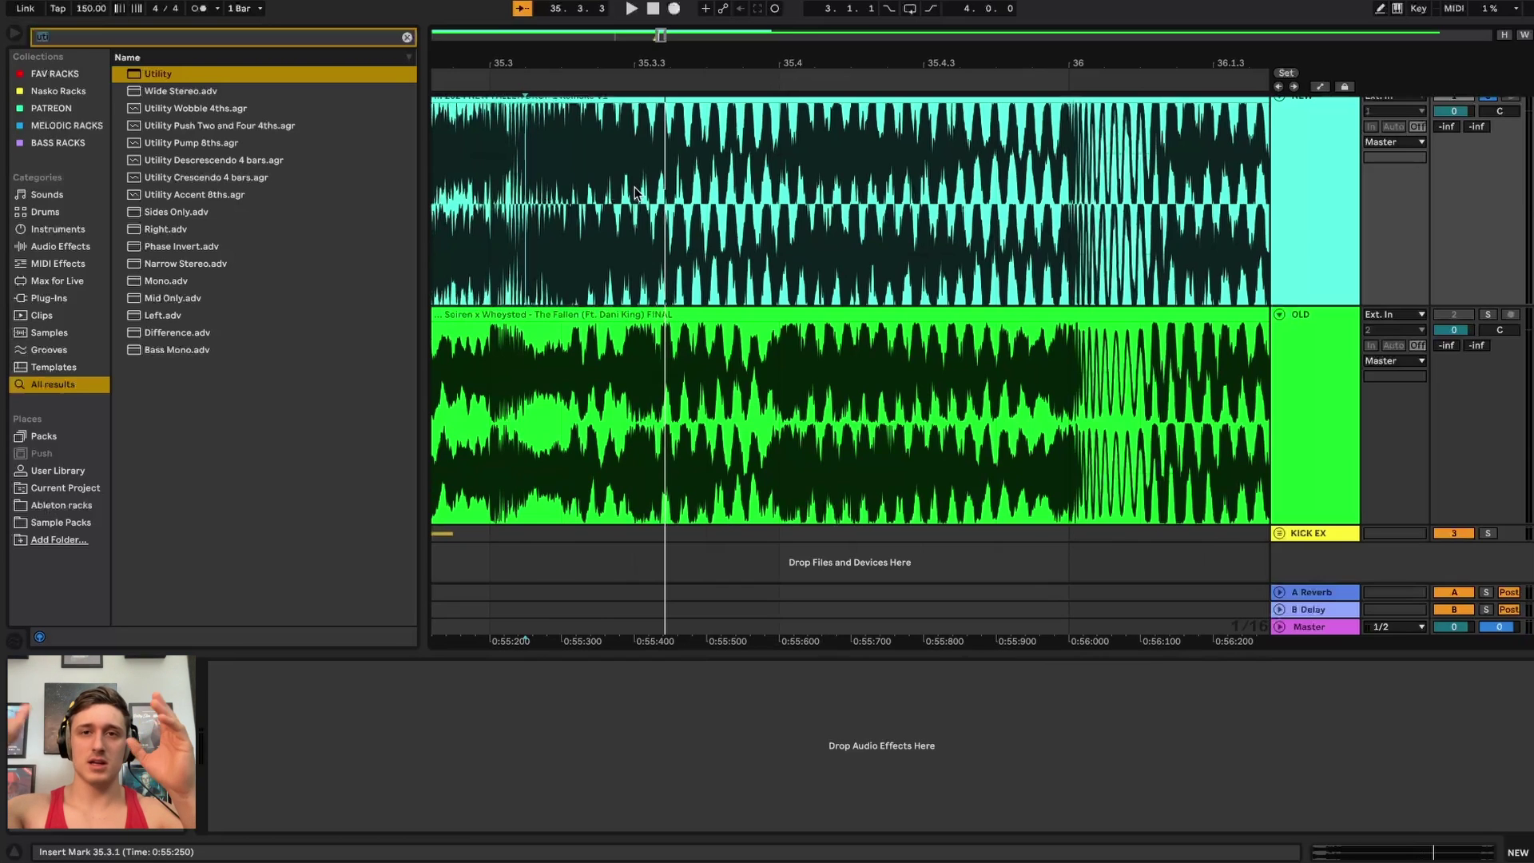
pyautogui.hscroll(-2, 637, 194)
pyautogui.scroll(5, 637, 194)
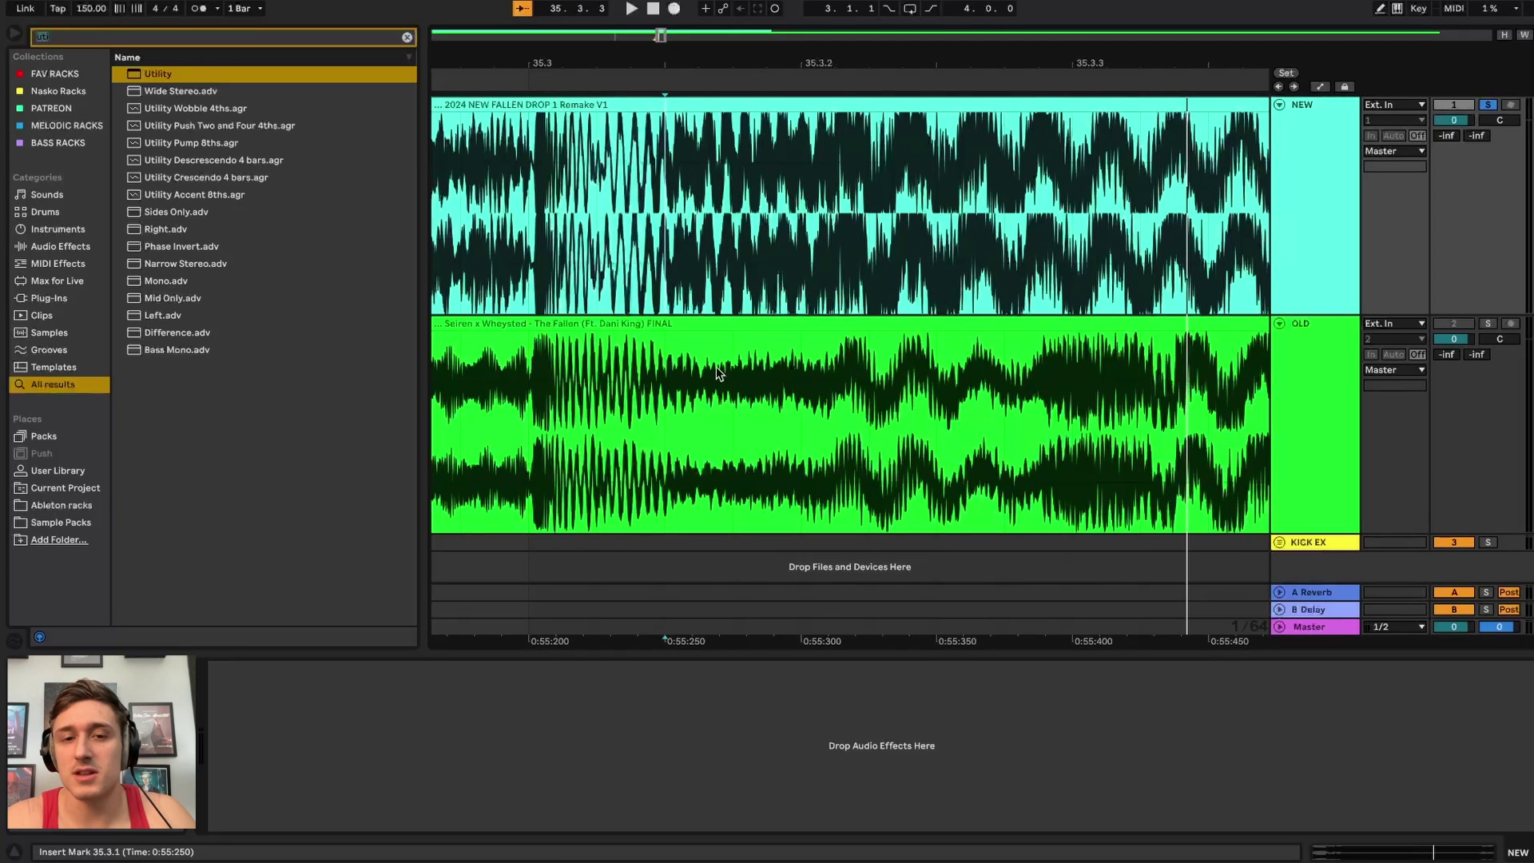
# - Solo the OLD track, highlight its kick from 35.3.1 to 35.3.2 and play it repeatedly
pyautogui.click(555, 434)
pyautogui.press('s')
pyautogui.click(810, 424)
pyautogui.moveTo(810, 423); pyautogui.dragTo(529, 409)
pyautogui.press('space')
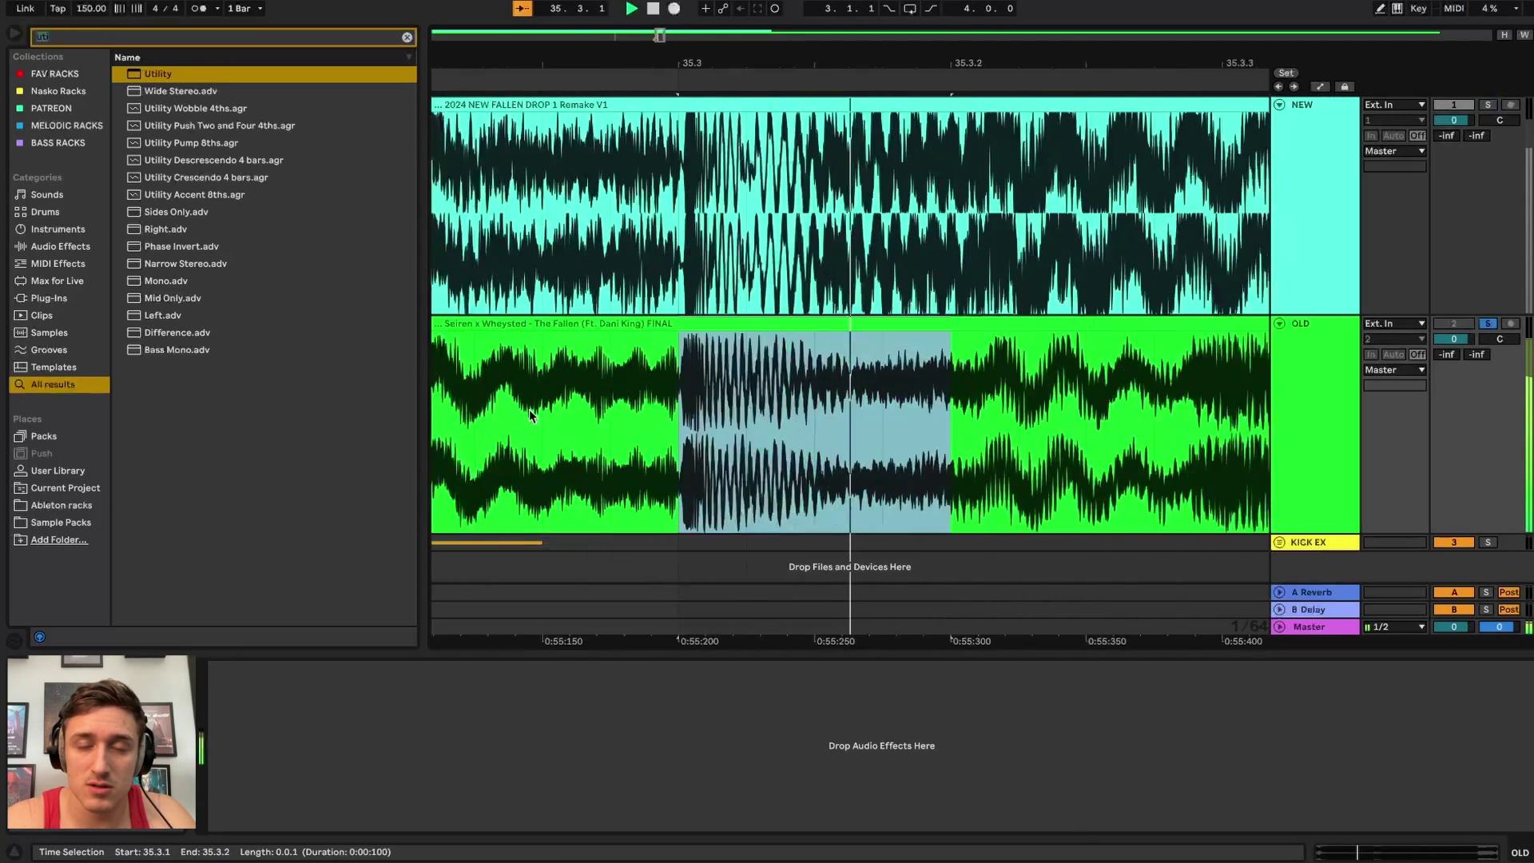
pyautogui.press('space')
pyautogui.press('space')
pyautogui.press('space')
pyautogui.keyDown('ctrl'); pyautogui.scroll(-5, 619, 432); pyautogui.keyUp('ctrl')
pyautogui.press('space')
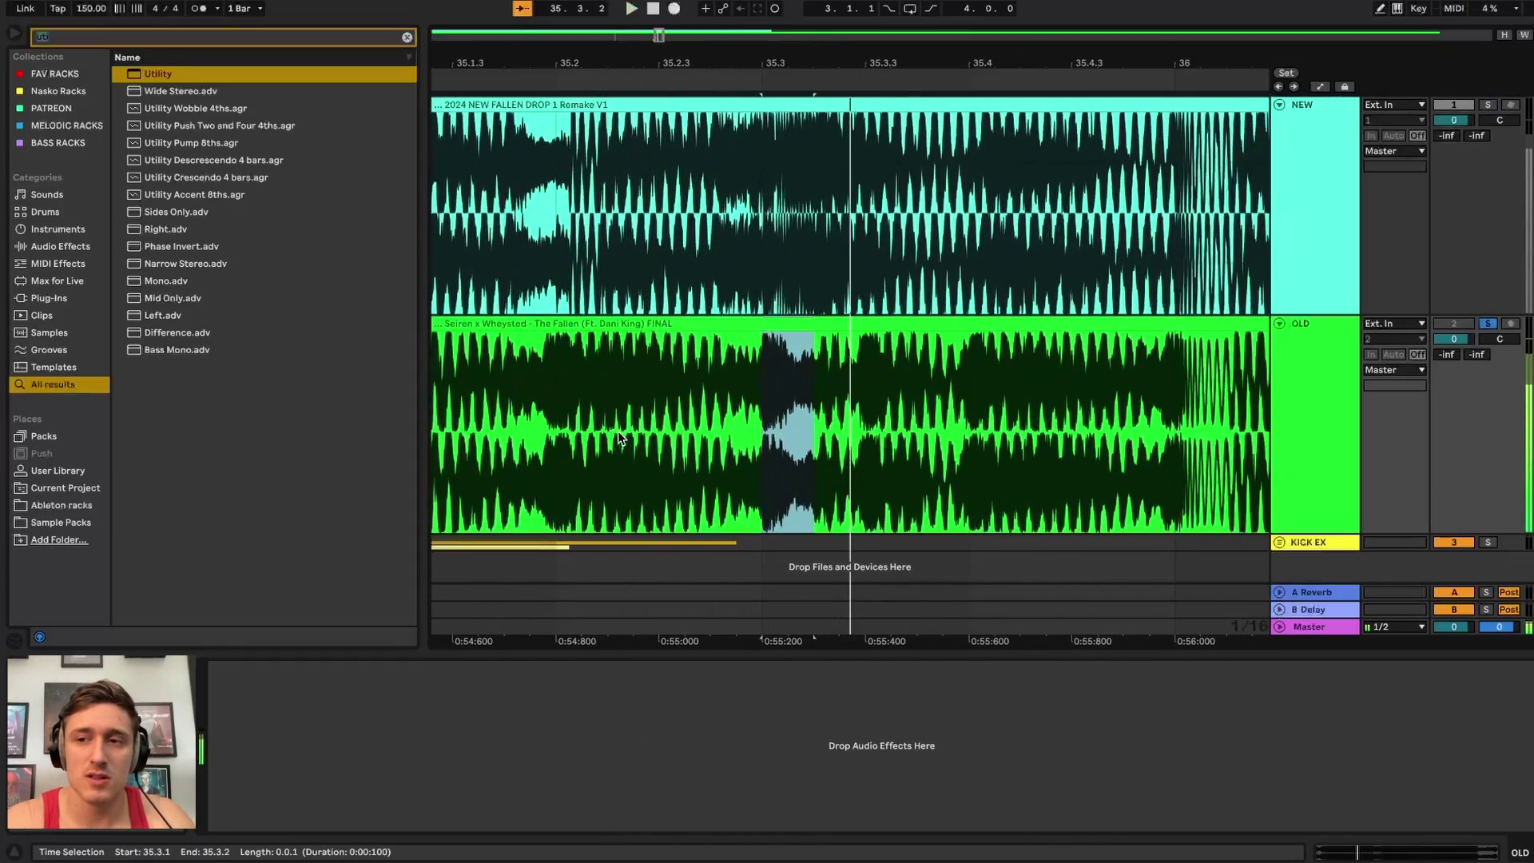
# - Split the OLD track's clip at 35.3.2
pyautogui.keyDown('ctrl'); pyautogui.scroll(4, 769, 427); pyautogui.keyUp('ctrl')
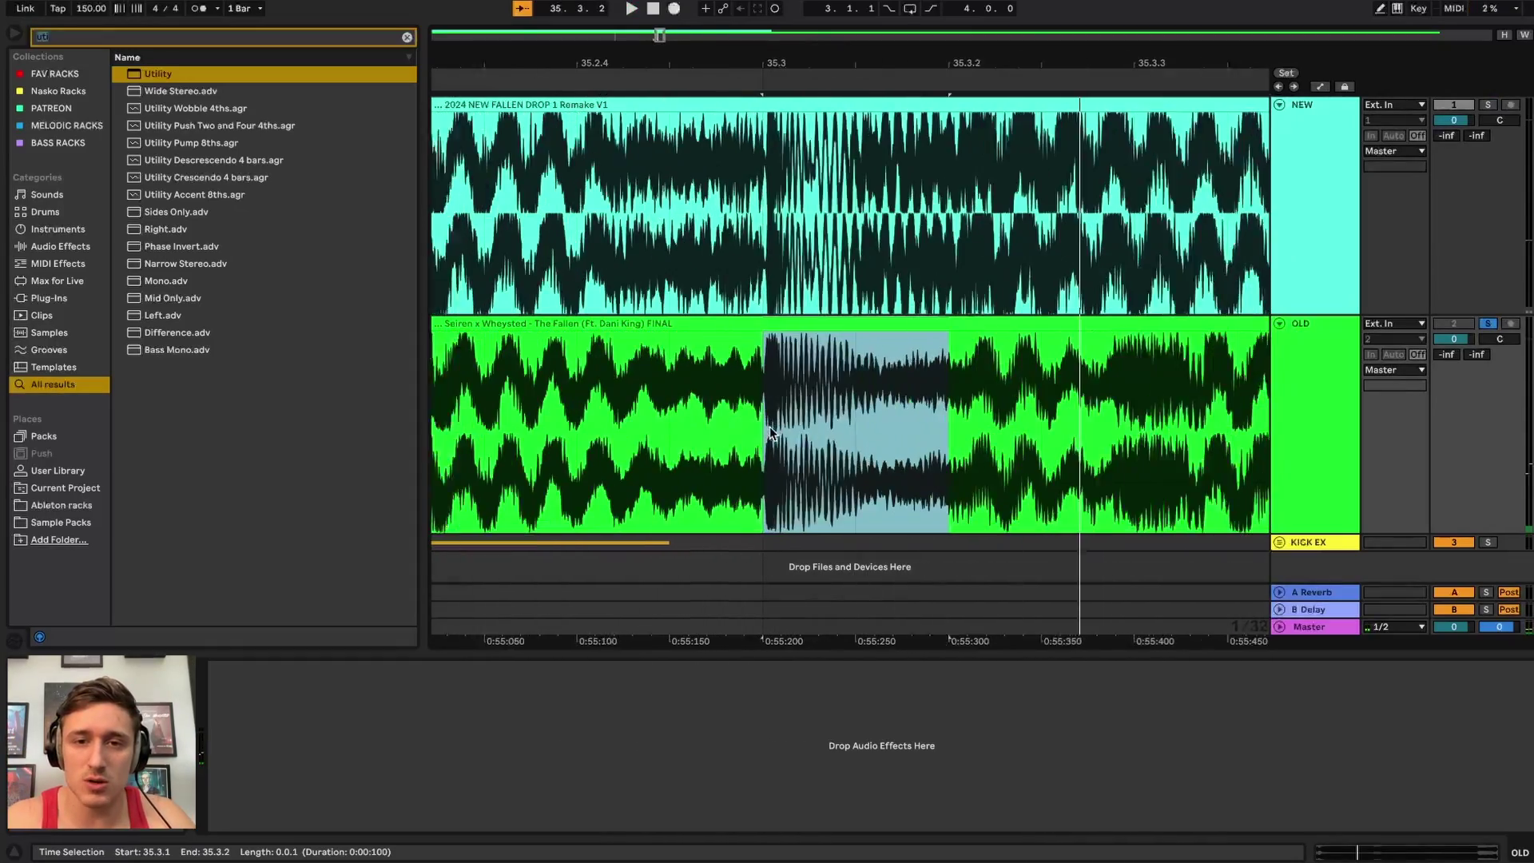
pyautogui.press('space')
pyautogui.click(965, 423)
pyautogui.hotkey('ctrl', 'e')
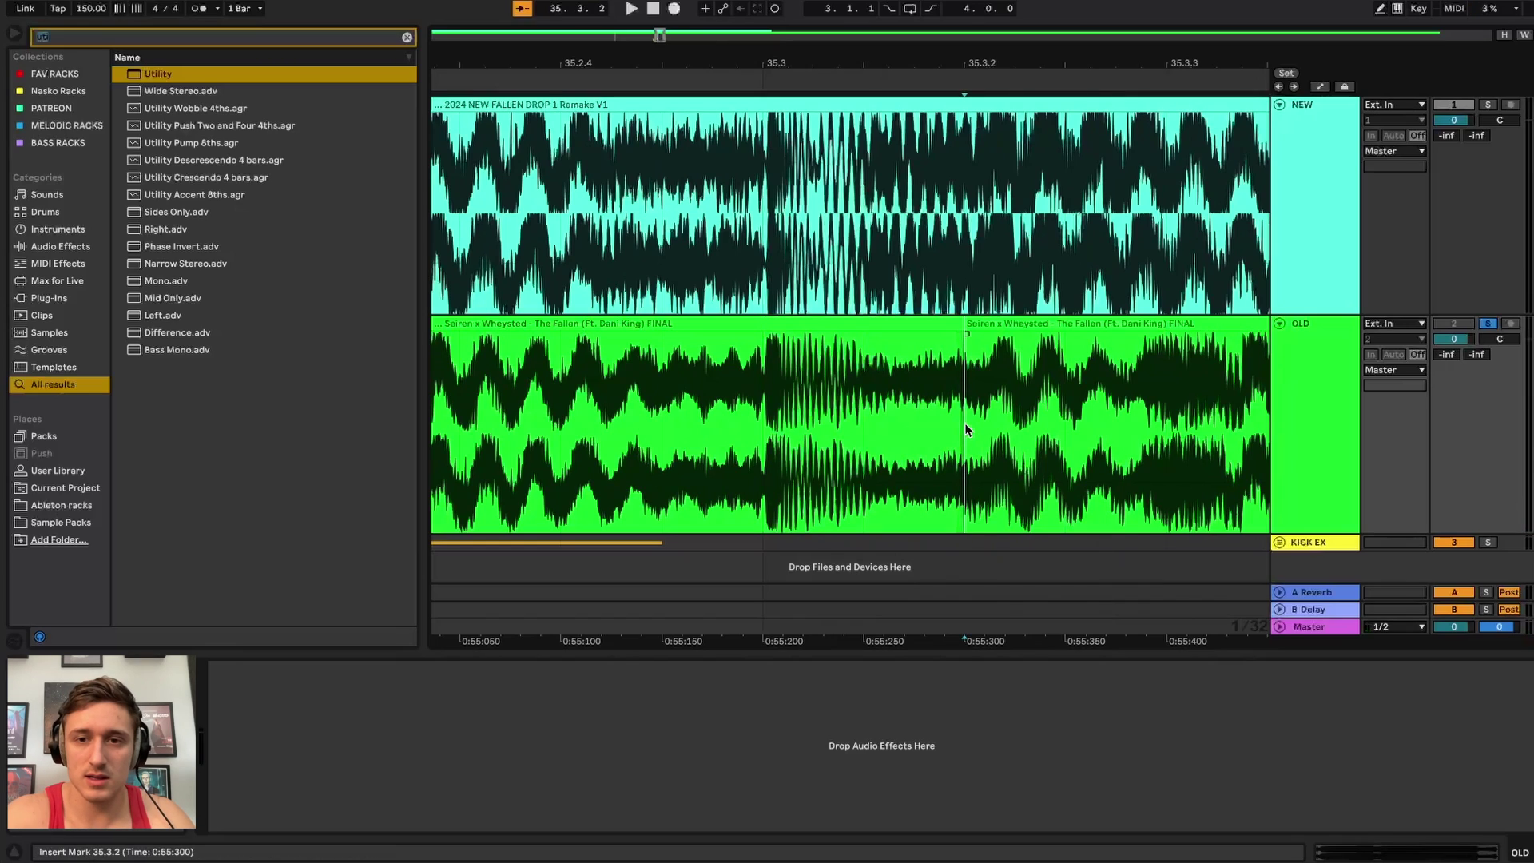
# - Try moving the later part of the OLD clip back to about 0:55:250, play it from 35.3.1 and undo the move
pyautogui.moveTo(1030, 326); pyautogui.dragTo(970, 324)
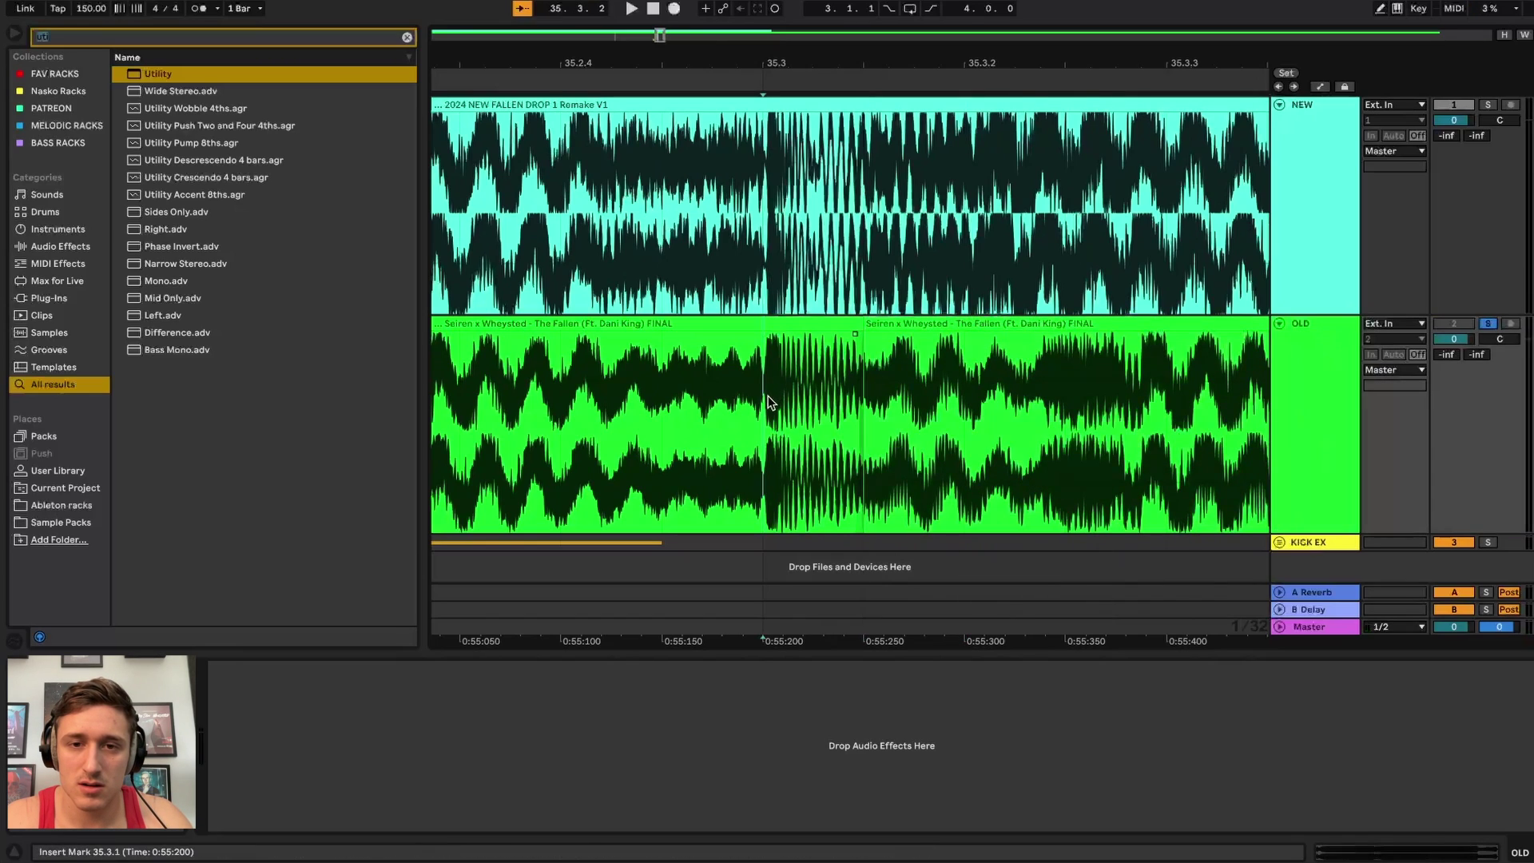
pyautogui.click(769, 398)
pyautogui.press('space')
pyautogui.press('space')
pyautogui.press('space')
pyautogui.press('space')
pyautogui.keyDown('ctrl'); pyautogui.scroll(-4, 769, 402); pyautogui.keyUp('ctrl')
pyautogui.hotkey('ctrl', 'z')
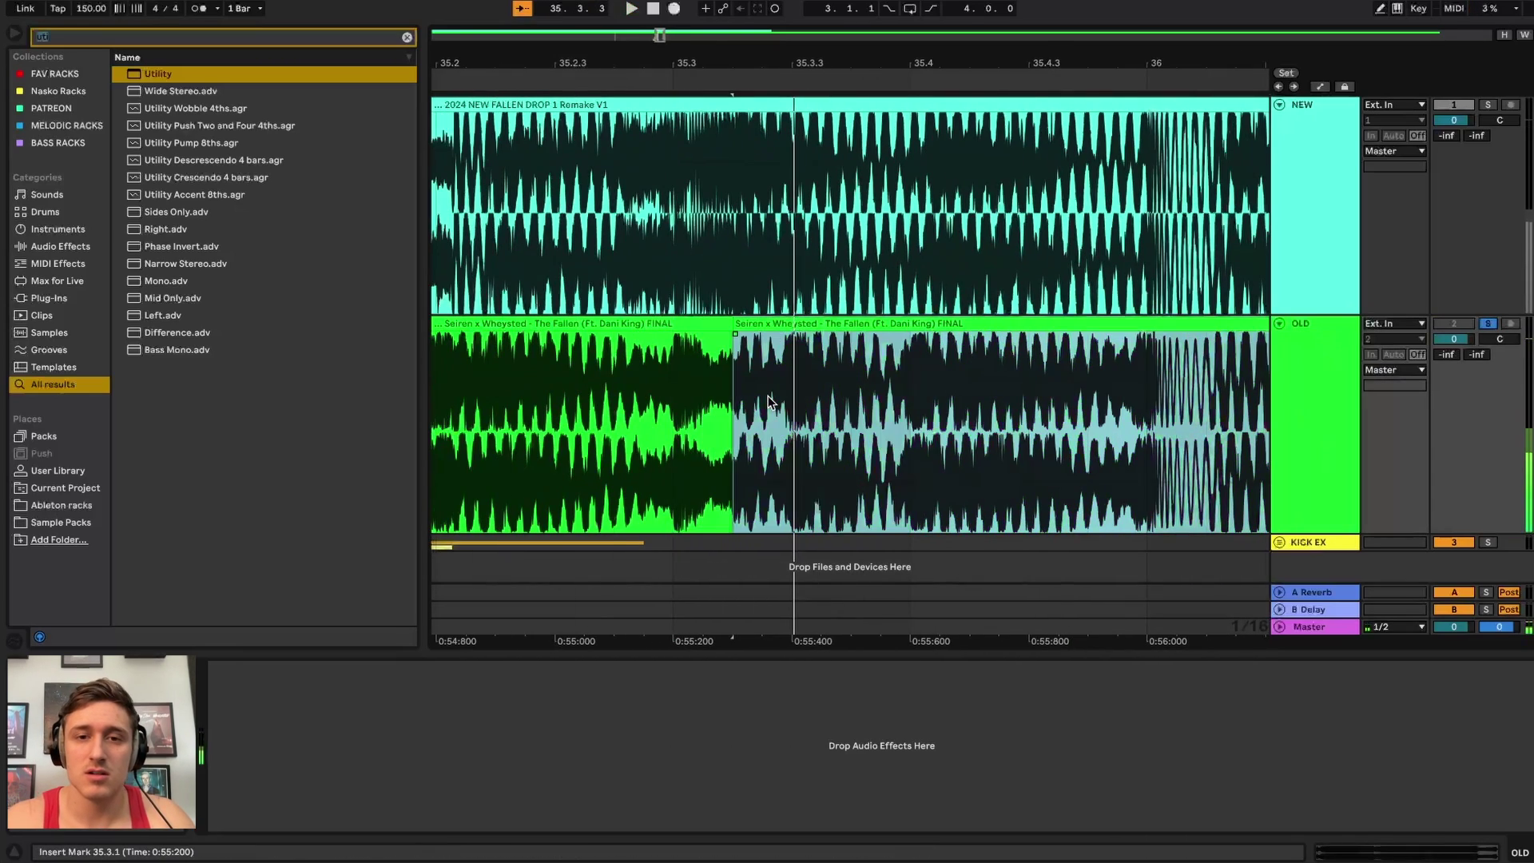
# - Solo the NEW track and highlight a 25 ms section in the tail of the kick at 35.3.1
pyautogui.click(669, 219)
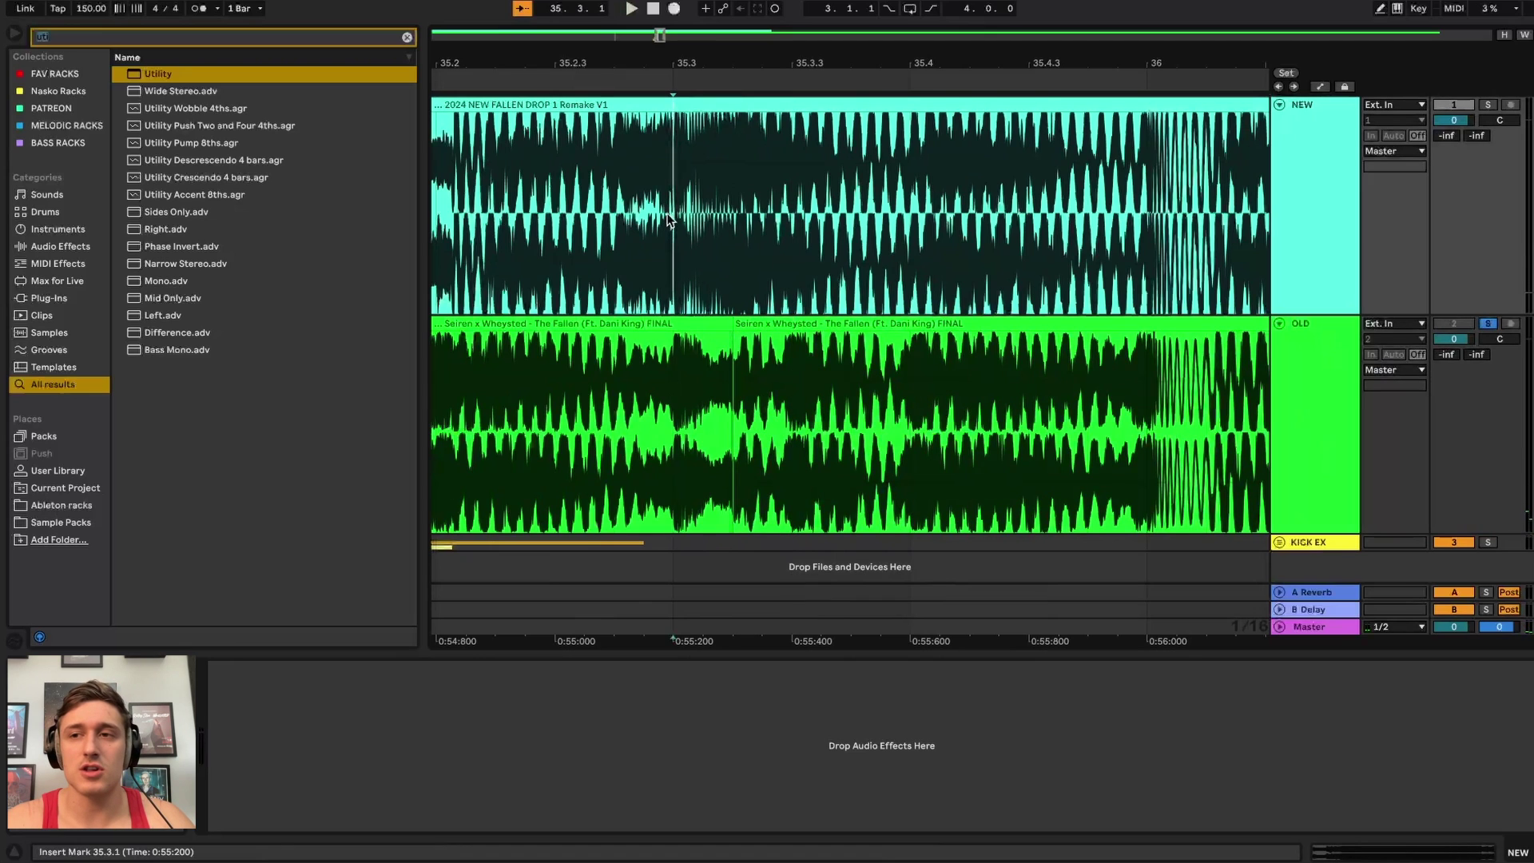
pyautogui.scroll(-1, 670, 220)
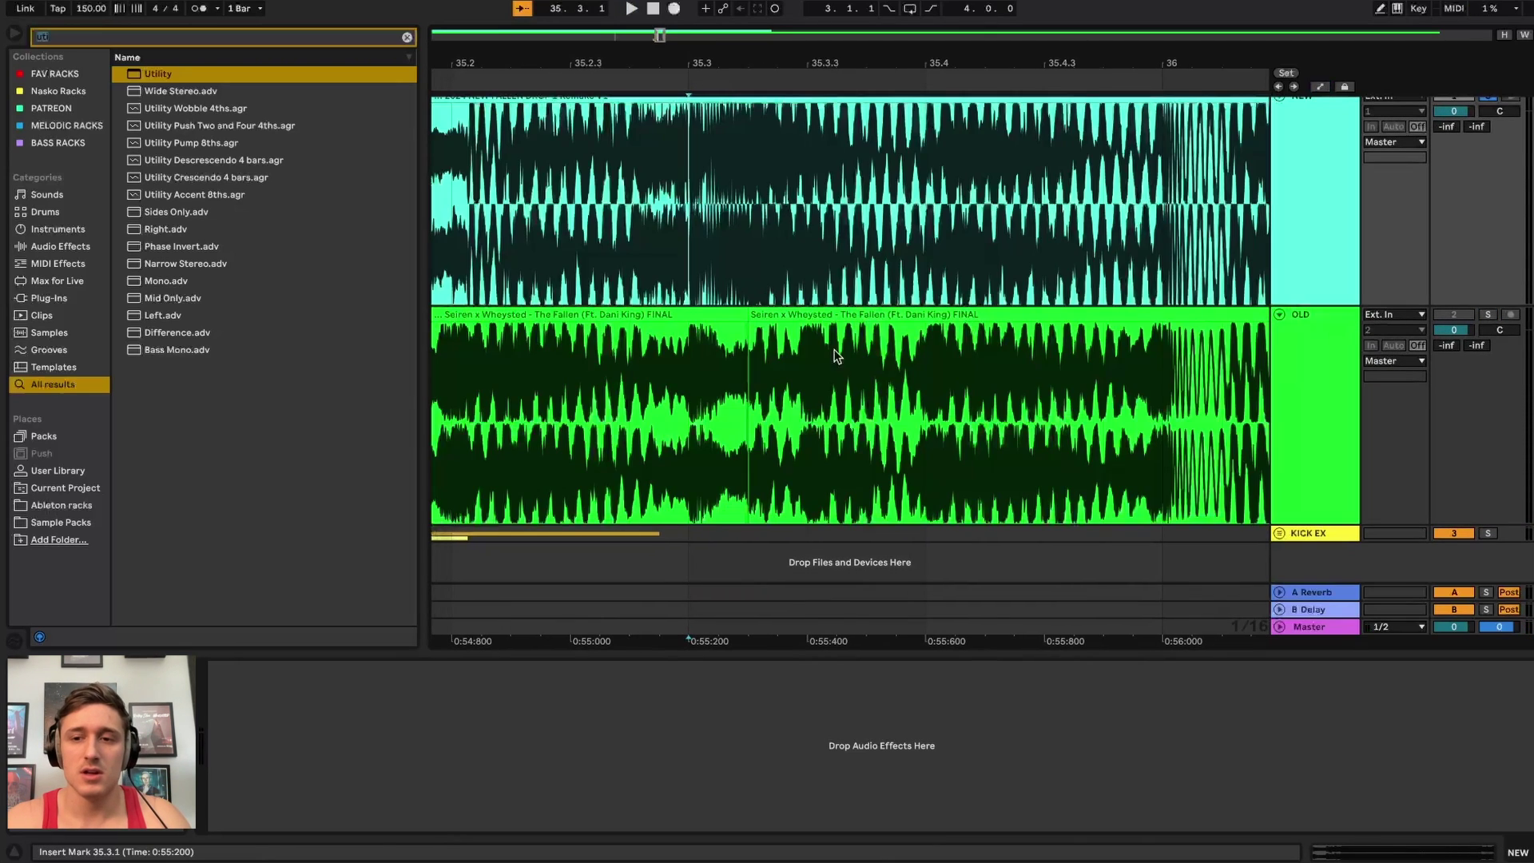
pyautogui.hscroll(-1, 703, 400)
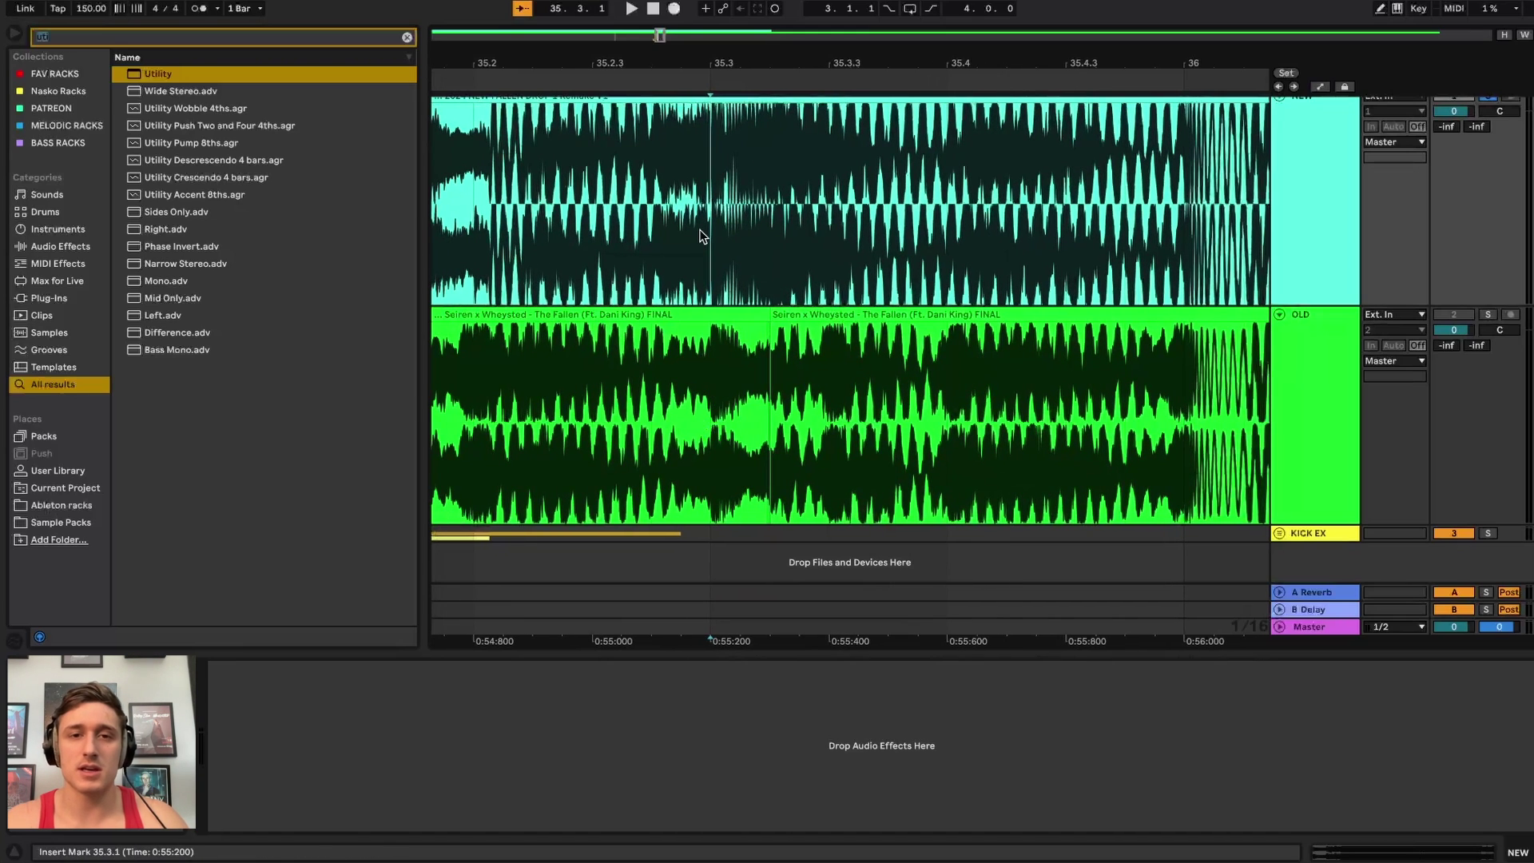
pyautogui.scroll(5, 703, 233)
pyautogui.moveTo(787, 236); pyautogui.dragTo(1041, 269)
pyautogui.click(929, 240)
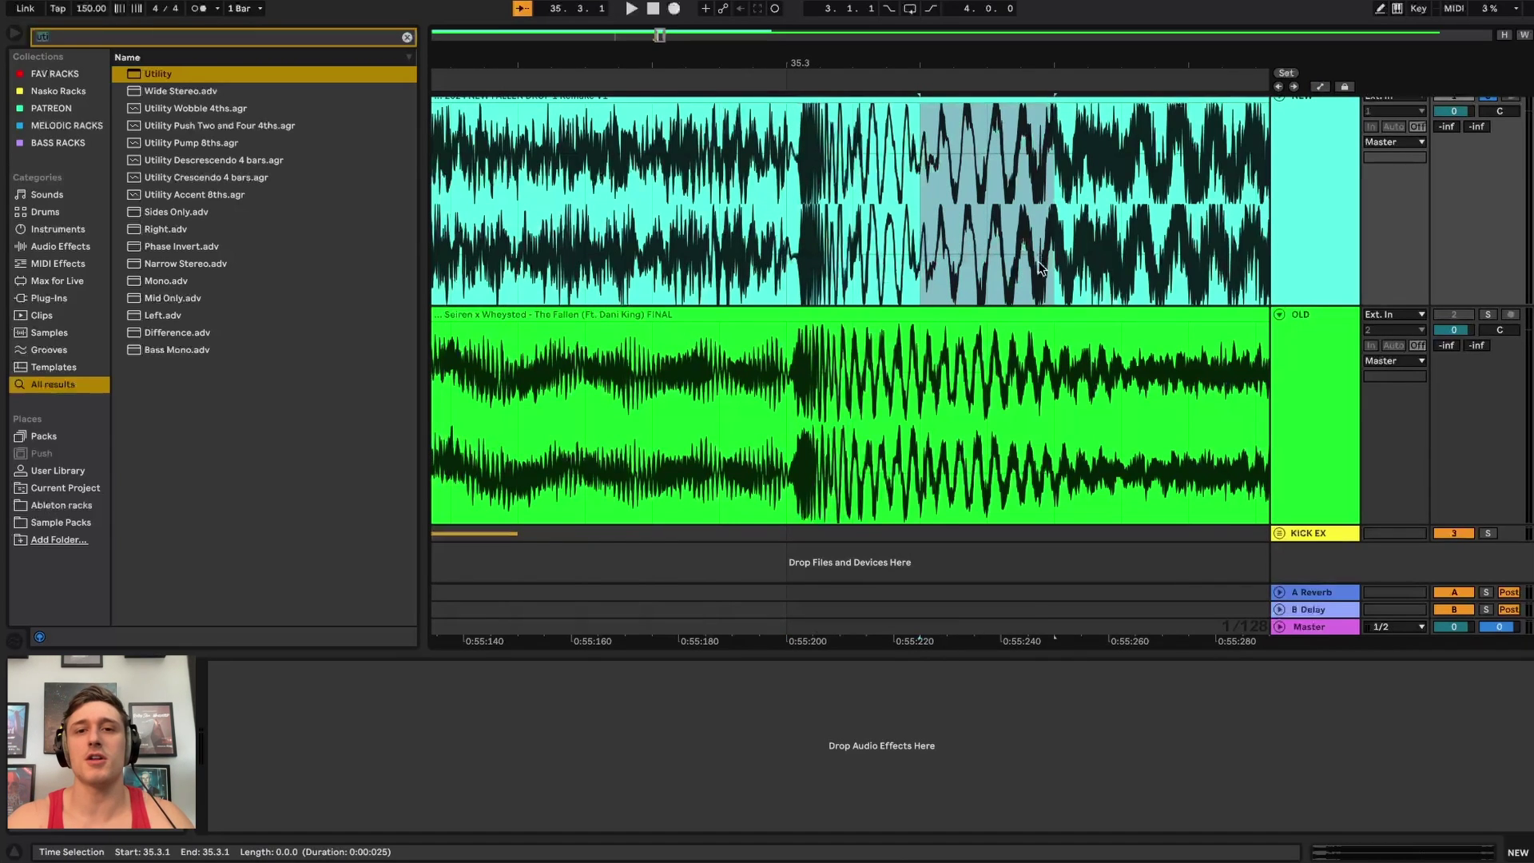
# - Highlight the kick from 35.1.1 to 35.1.2 on the NEW track
pyautogui.scroll(-4, 1041, 269)
pyautogui.hscroll(-5, 1041, 269)
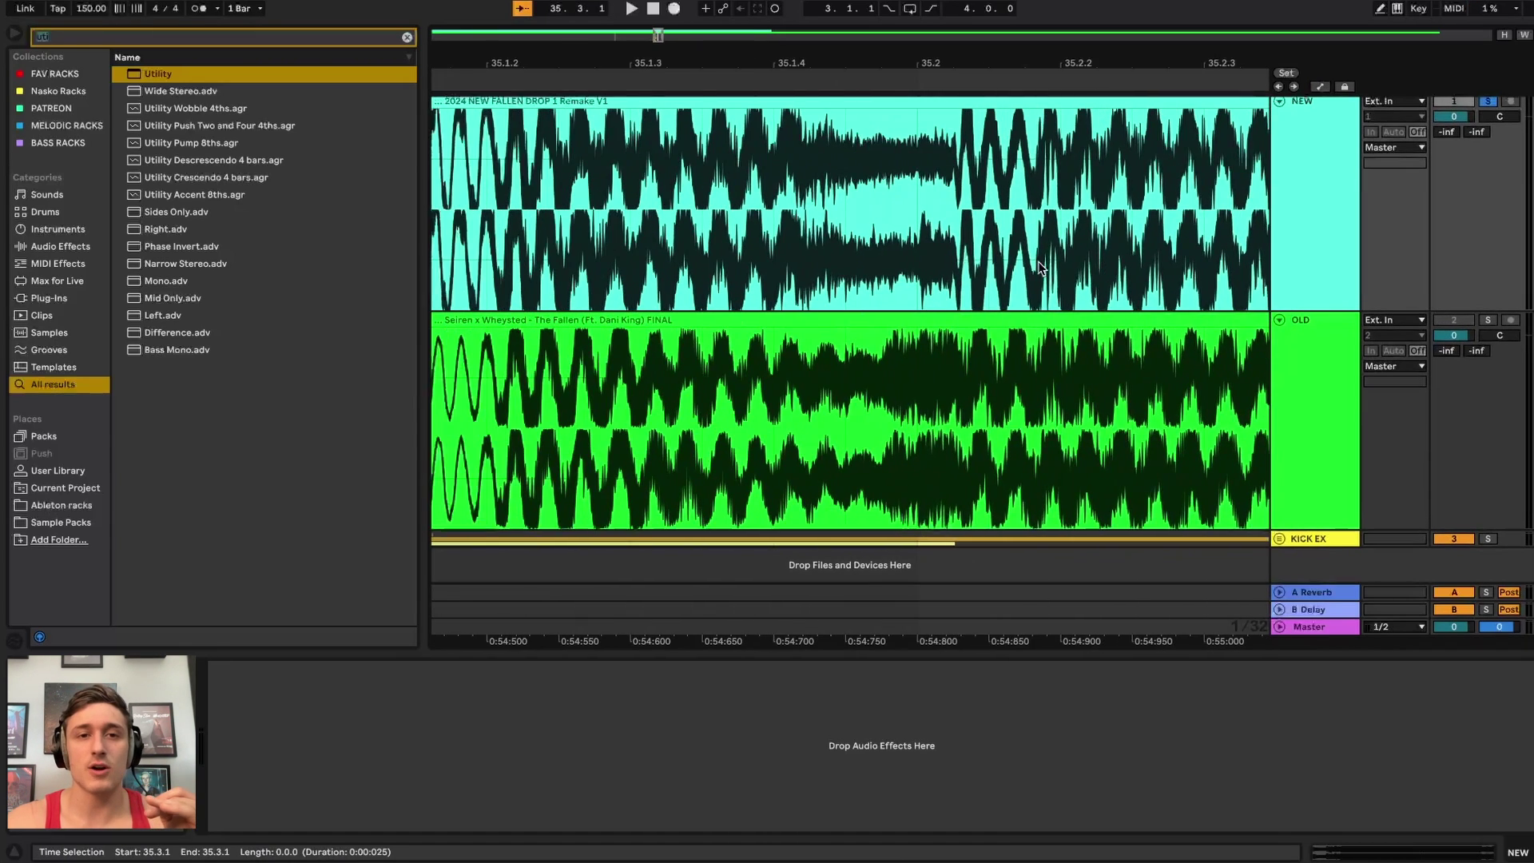
pyautogui.hscroll(-2, 1041, 270)
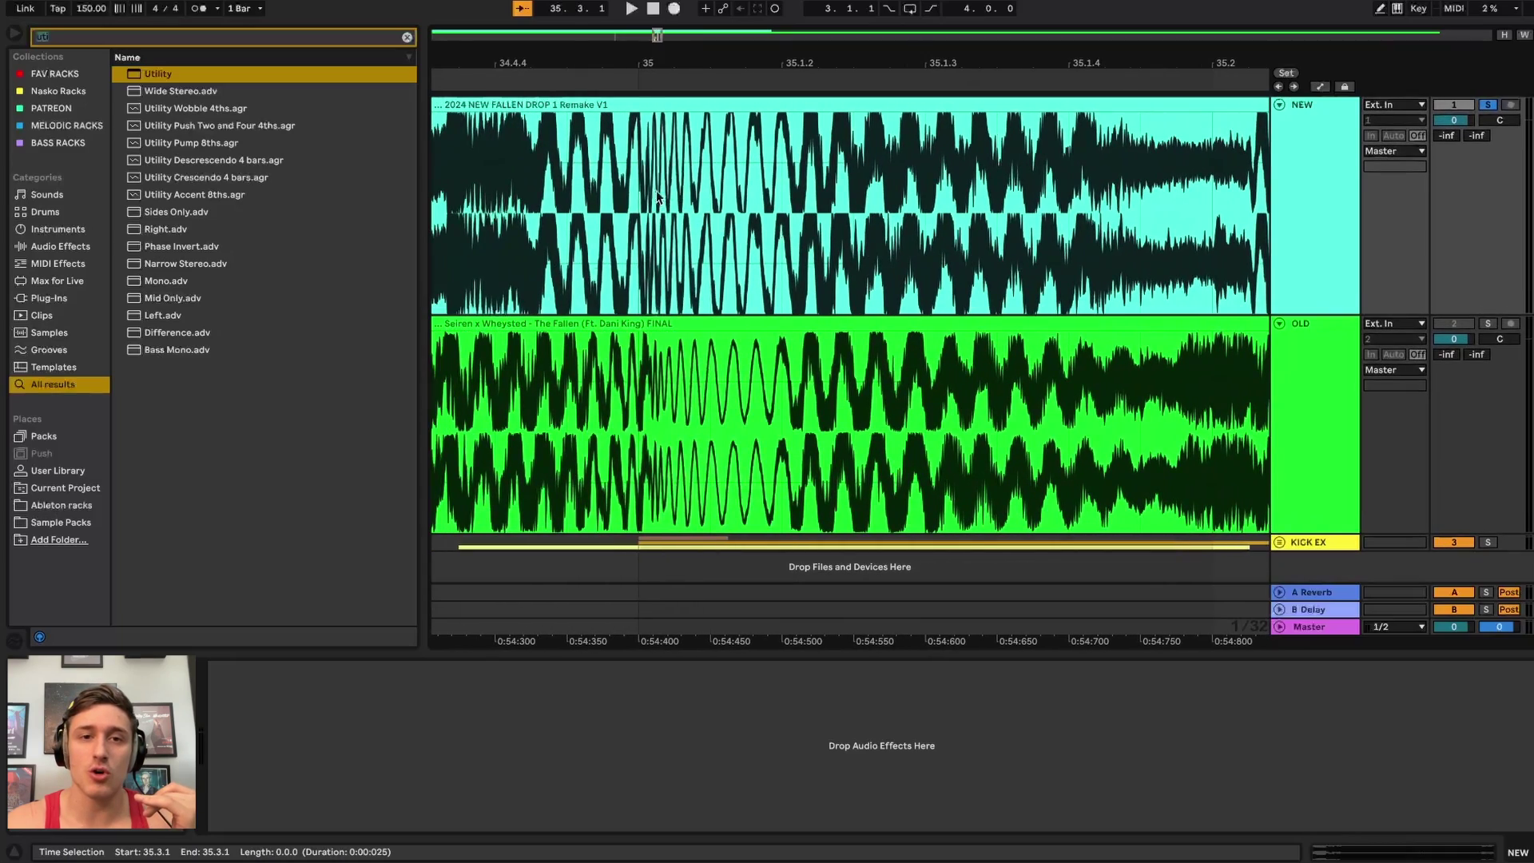
pyautogui.moveTo(635, 189); pyautogui.dragTo(850, 190)
pyautogui.scroll(-5, 784, 189)
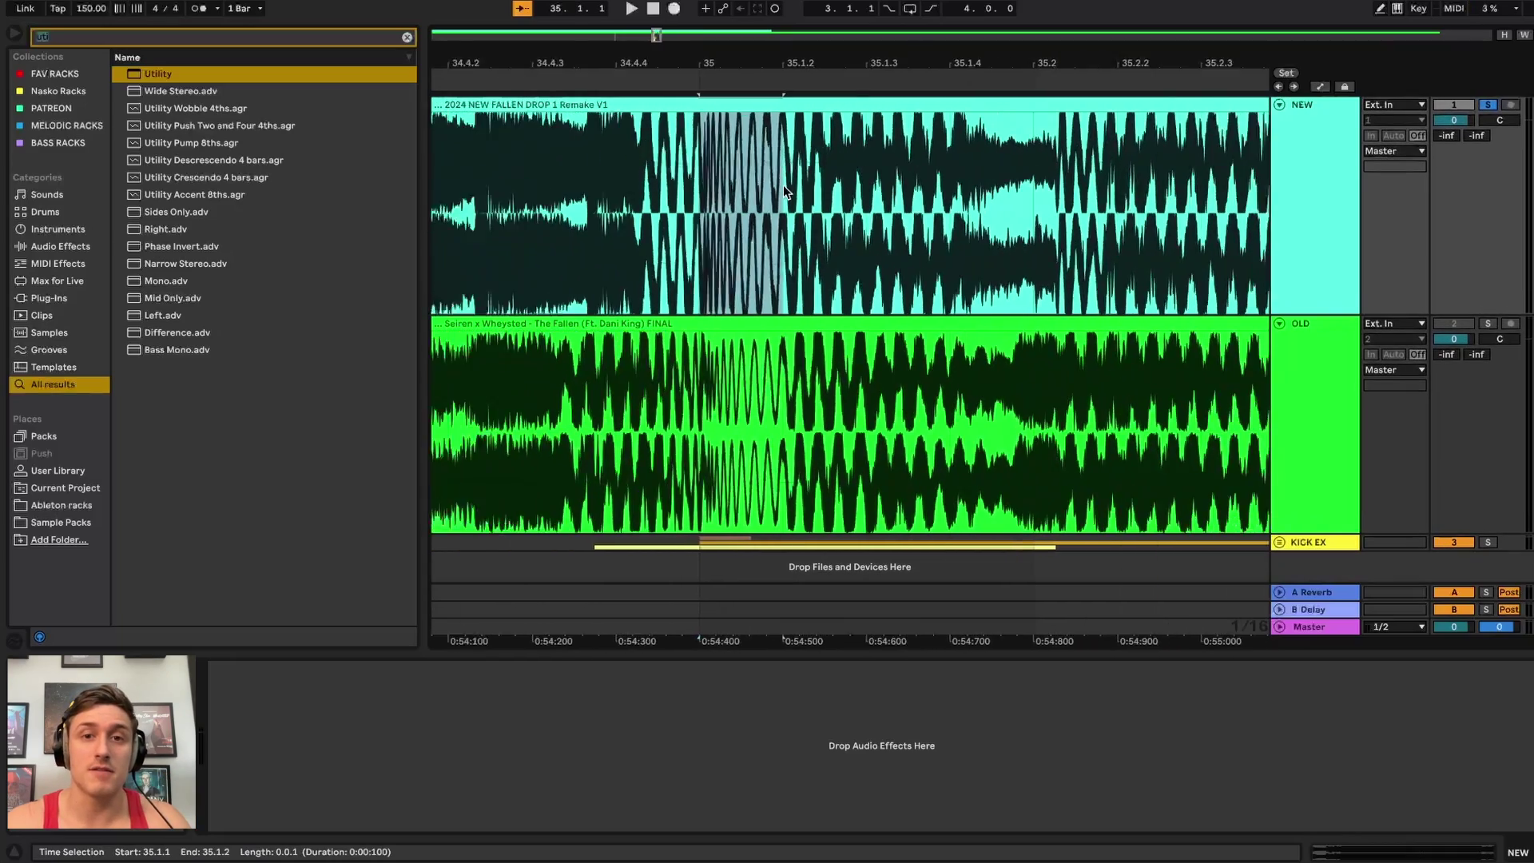
# - Insert an audio track below KICK EX and search the browser for "WHEY SNARE"
pyautogui.hscroll(5, 854, 200)
pyautogui.hscroll(1, 855, 206)
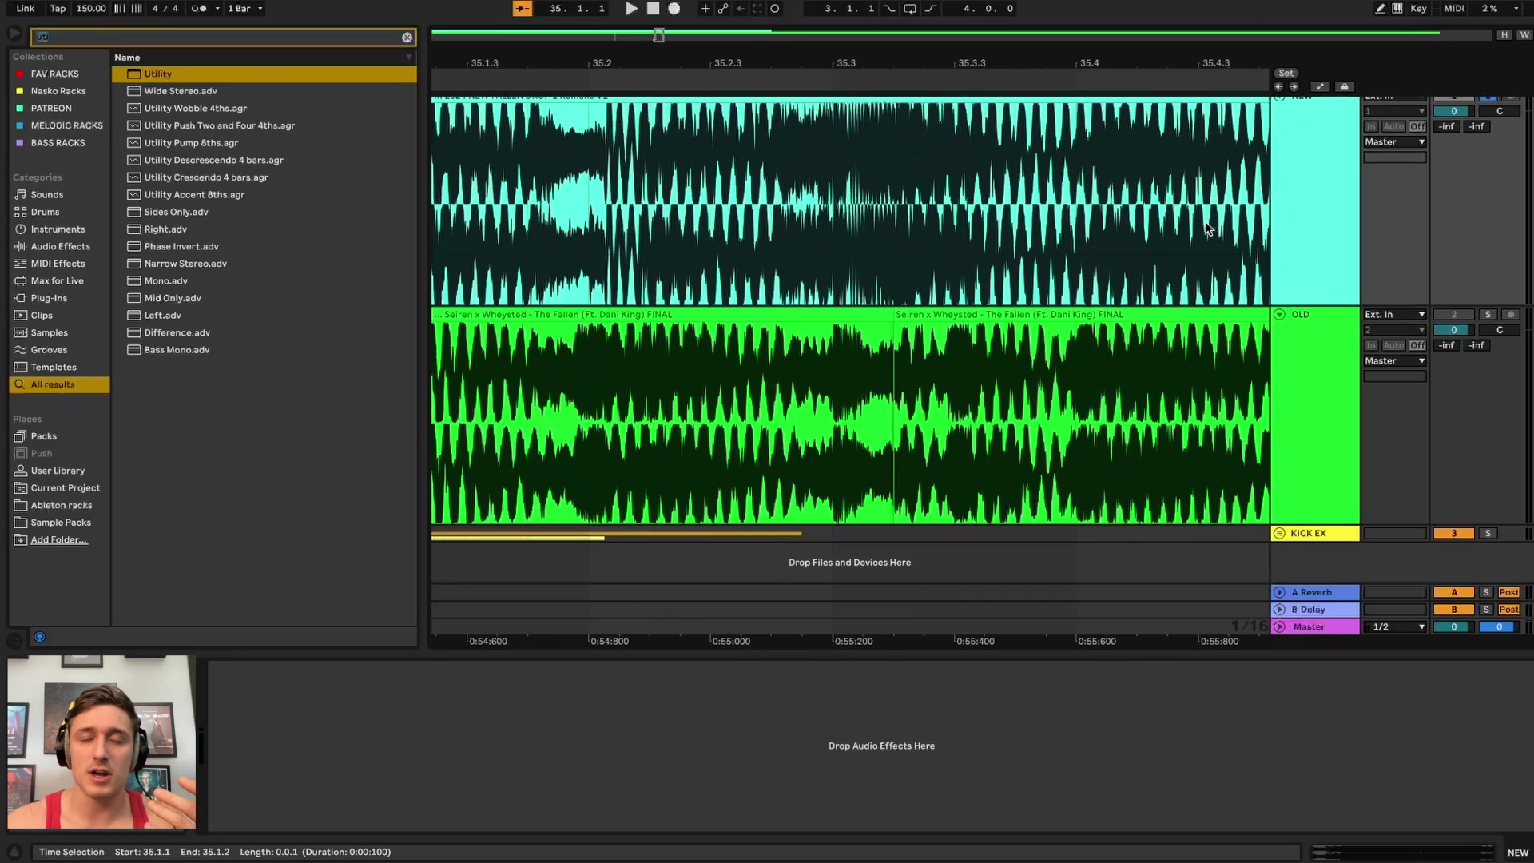
pyautogui.click(1313, 533)
pyautogui.hotkey('ctrl', 't')
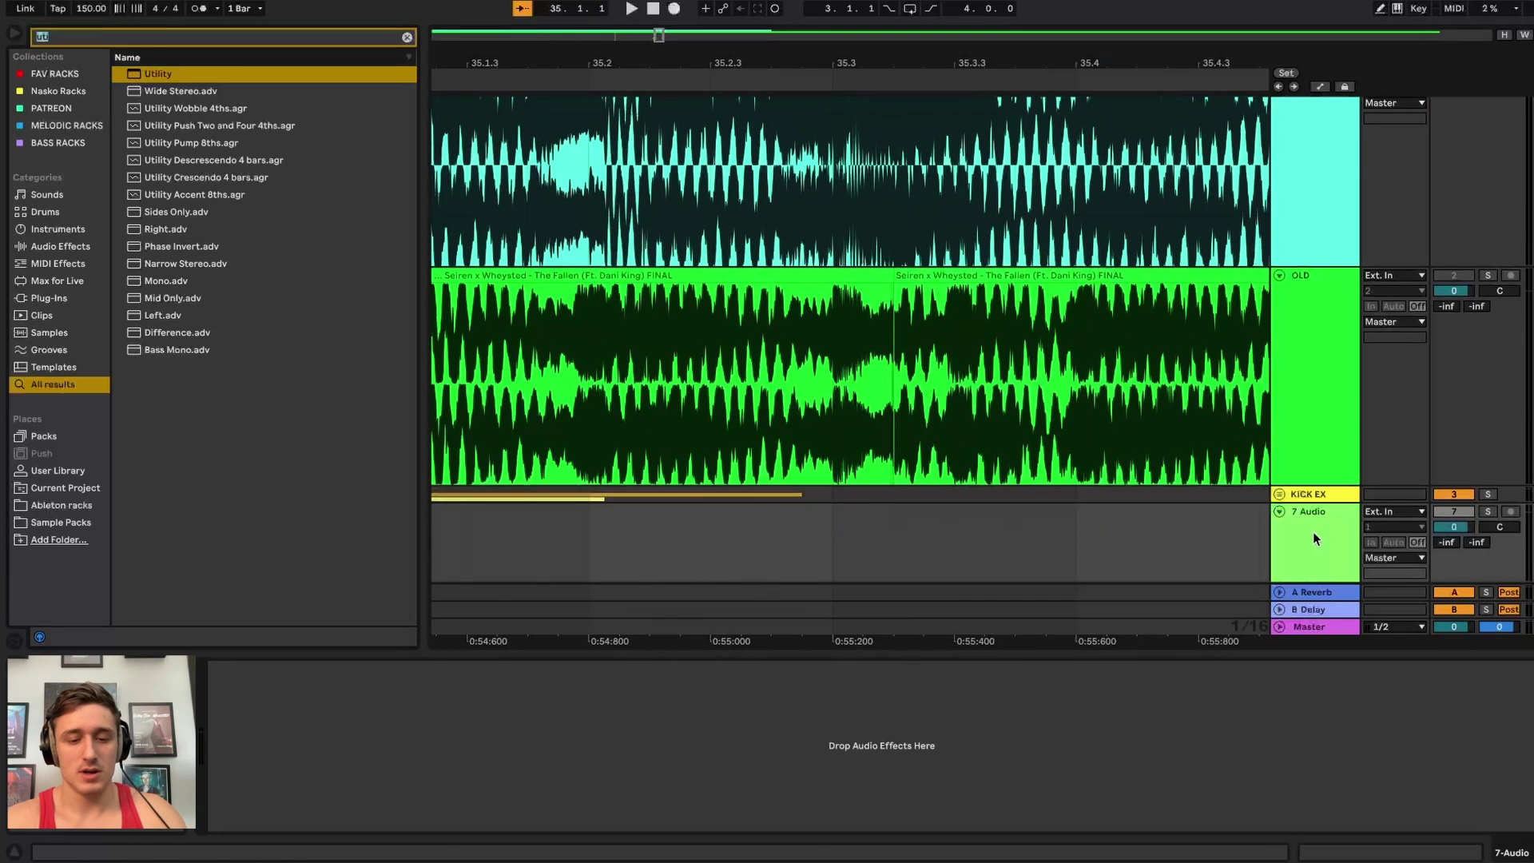
pyautogui.write('WHEY SNARE')
# - Audition the WHEY snare samples and place WHEY - SNARE 1.wav at 35.3.1 on the new audio track
pyautogui.click(203, 74)
pyautogui.click(203, 104)
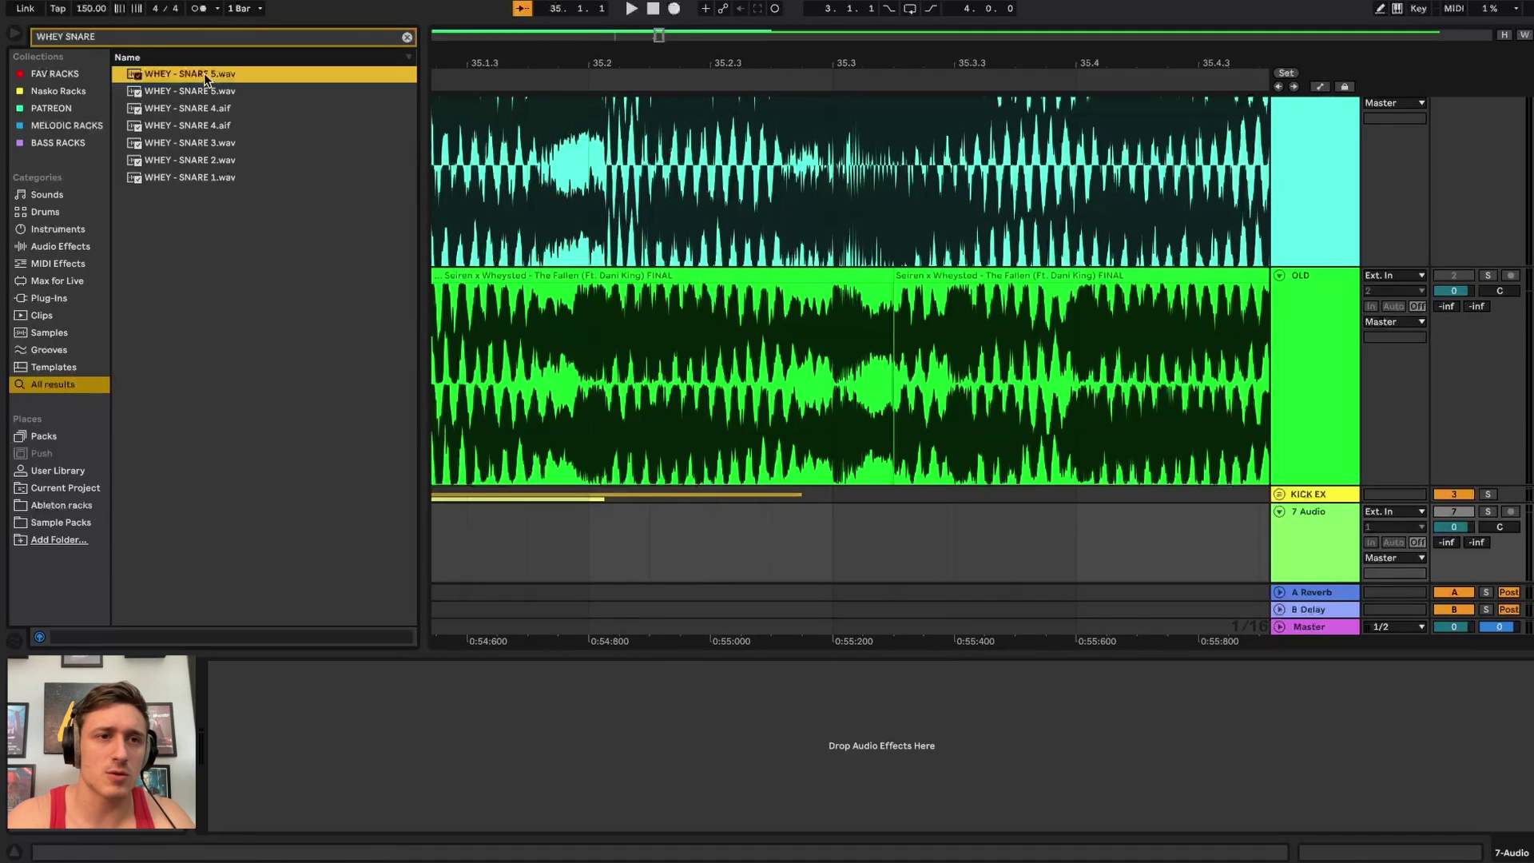
pyautogui.click(205, 125)
pyautogui.click(204, 143)
pyautogui.click(205, 159)
pyautogui.click(206, 178)
pyautogui.moveTo(207, 177); pyautogui.dragTo(834, 528)
pyautogui.scroll(5, 869, 551)
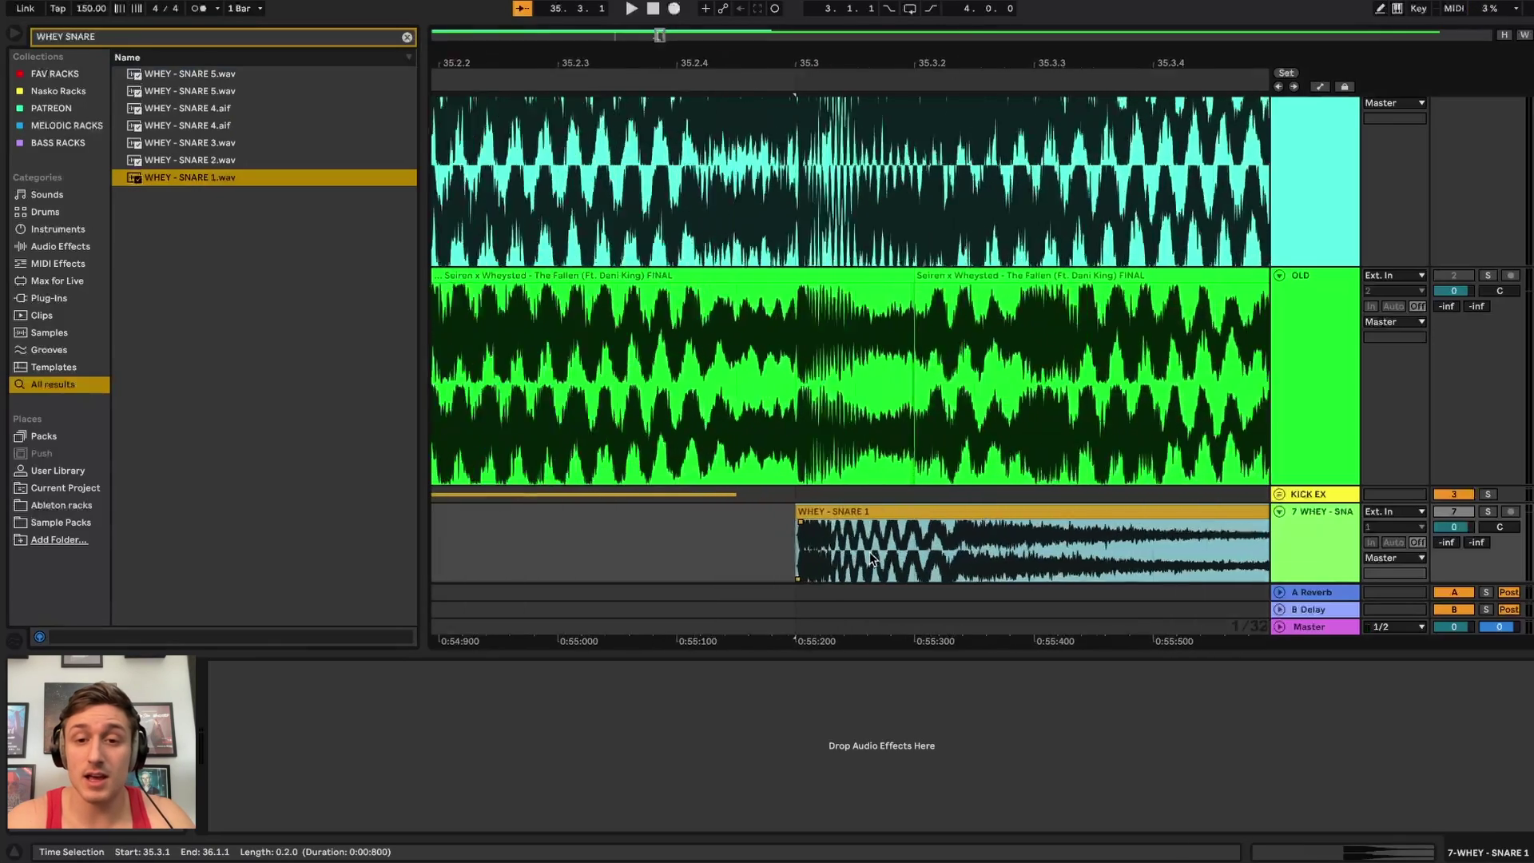
# - Solo the snare track and play the WHEY - SNARE 1 clip from 35.3.1
pyautogui.scroll(-2, 870, 551)
pyautogui.click(745, 512)
pyautogui.press('space')
pyautogui.press('space')
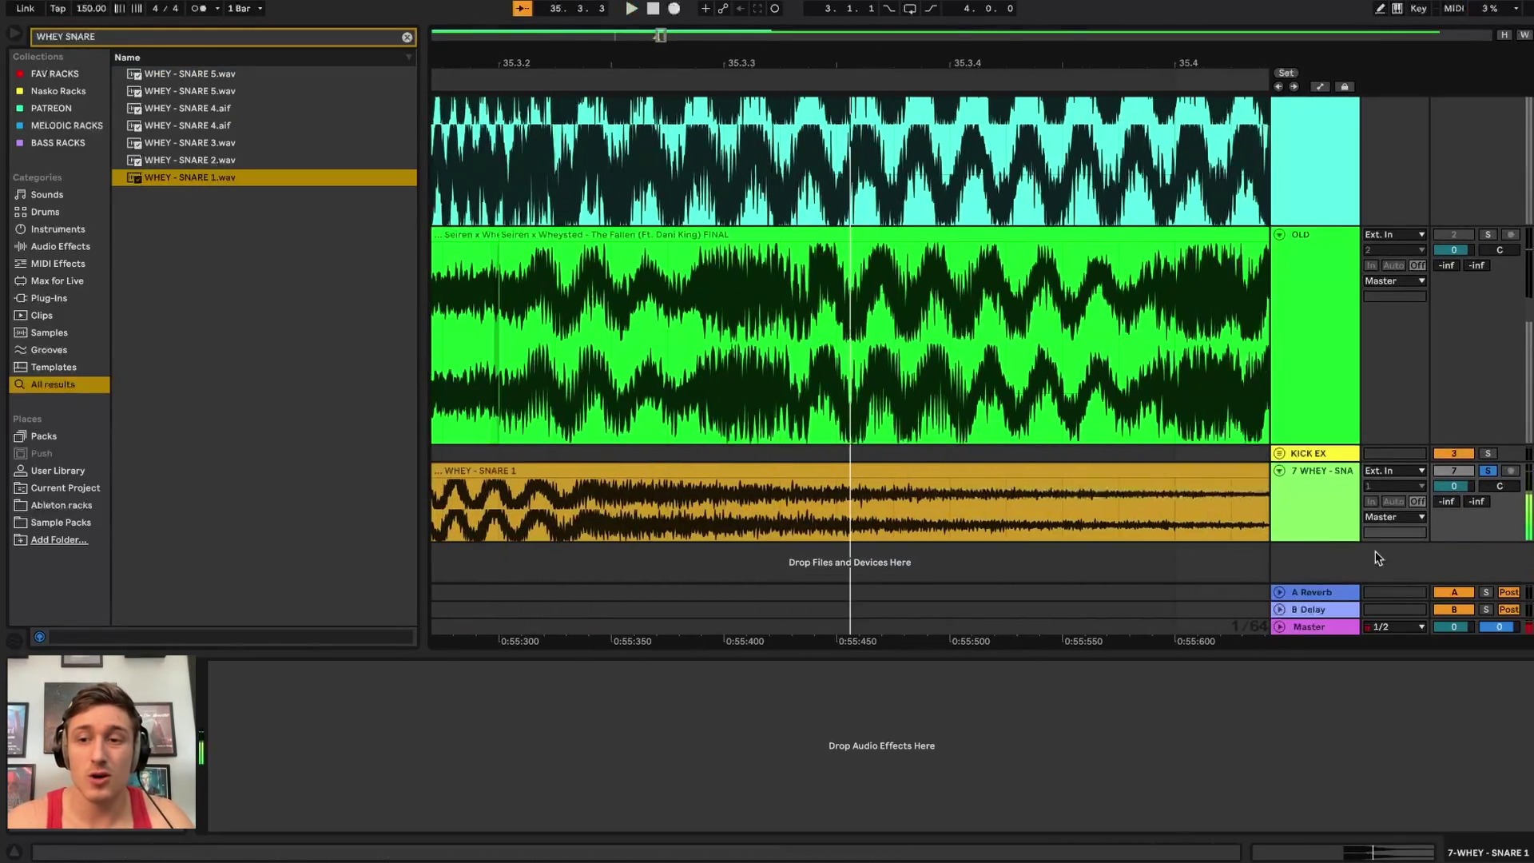
pyautogui.hscroll(-3, 866, 492)
pyautogui.scroll(-4, 867, 496)
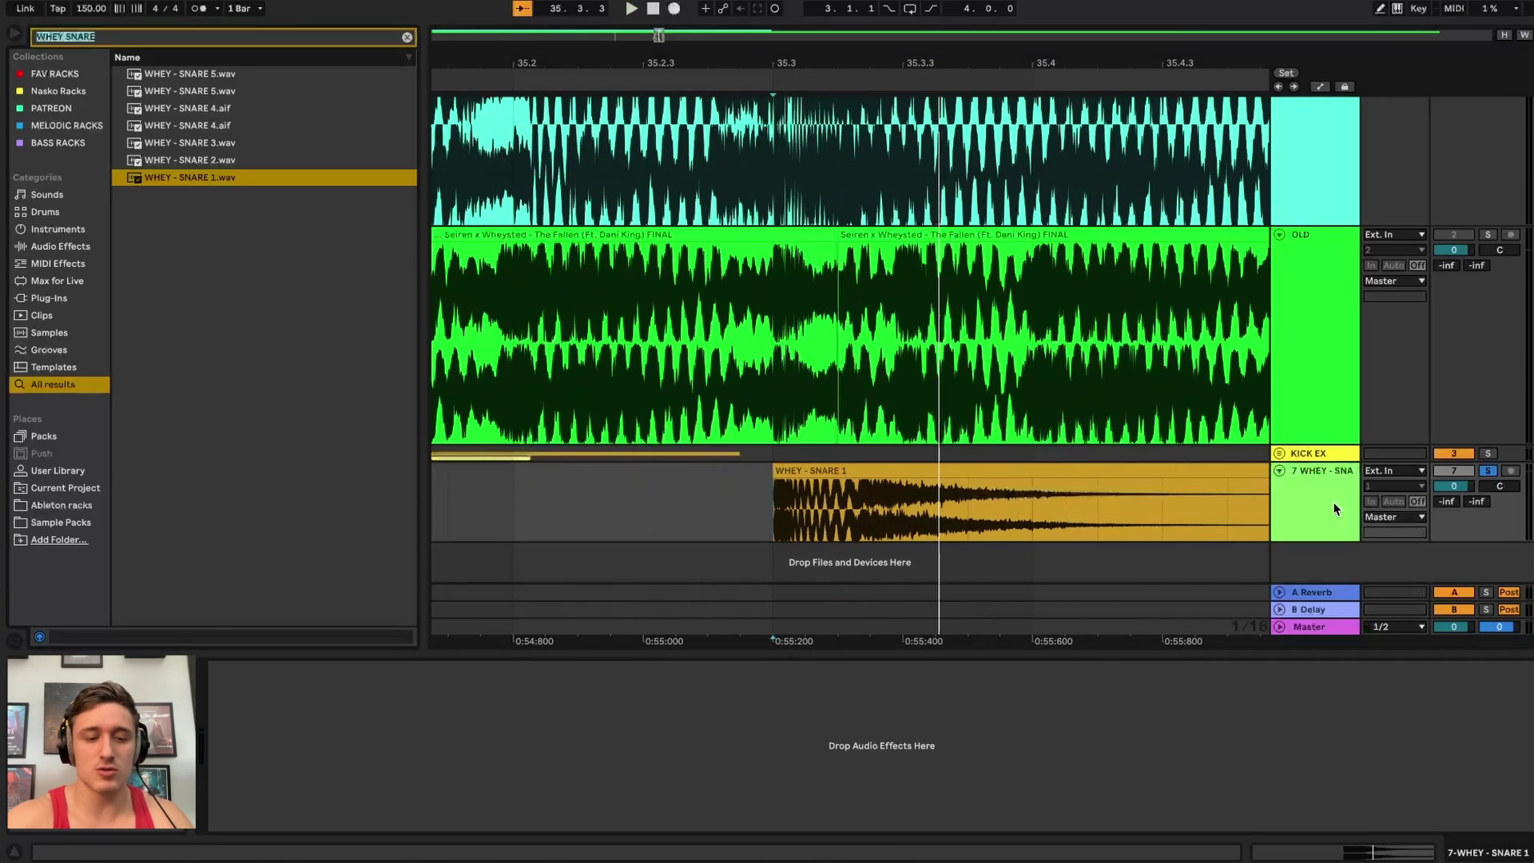
# - Add EQ Eight to the snare track and make band 1 a low cut at 177 Hz
pyautogui.write('EQ')
pyautogui.doubleClick(149, 94)
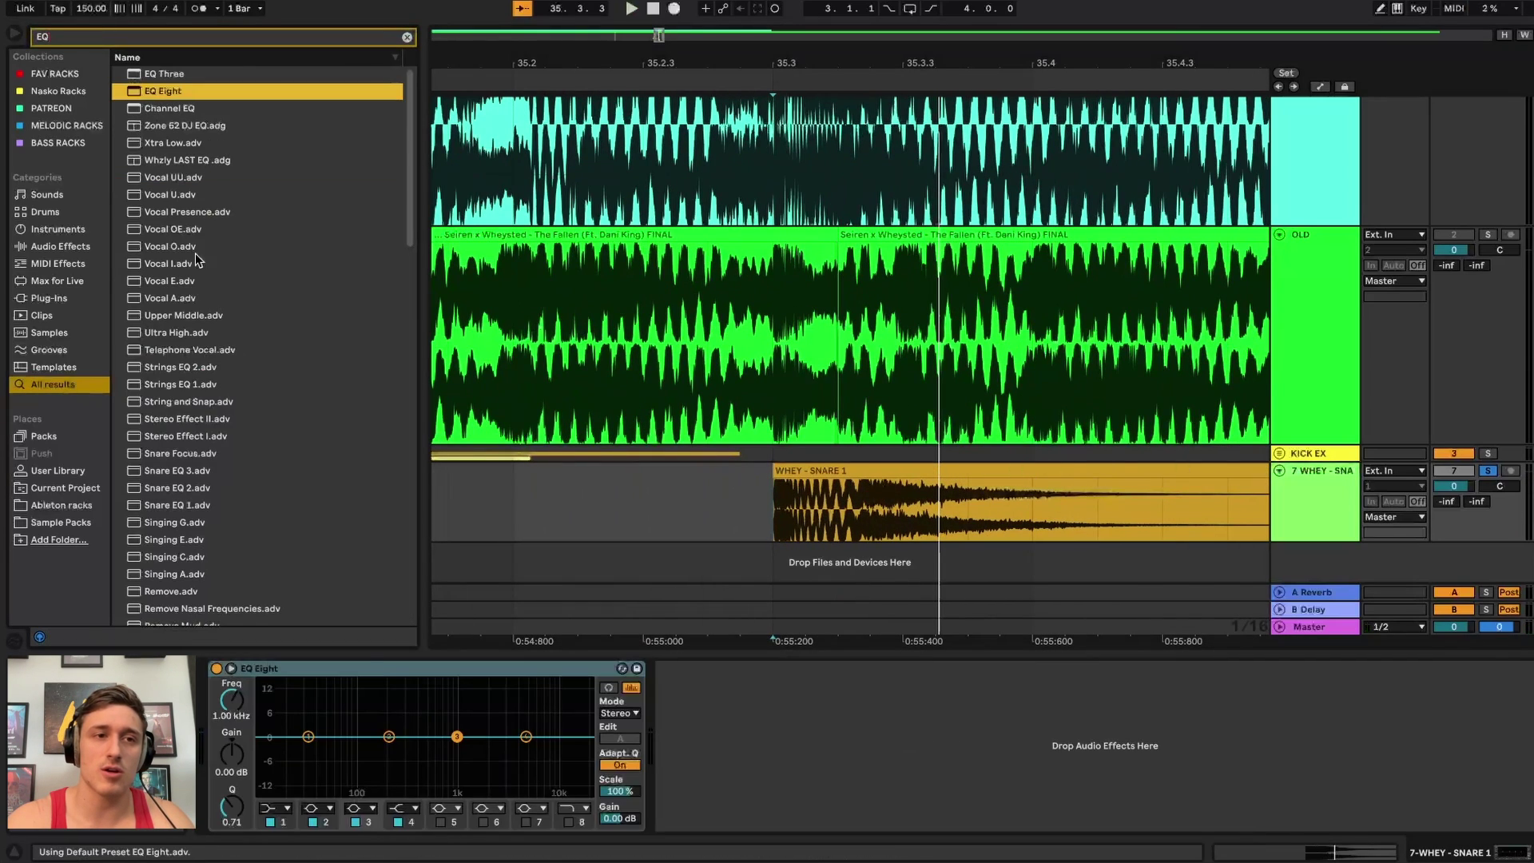
pyautogui.click(272, 806)
pyautogui.click(278, 709)
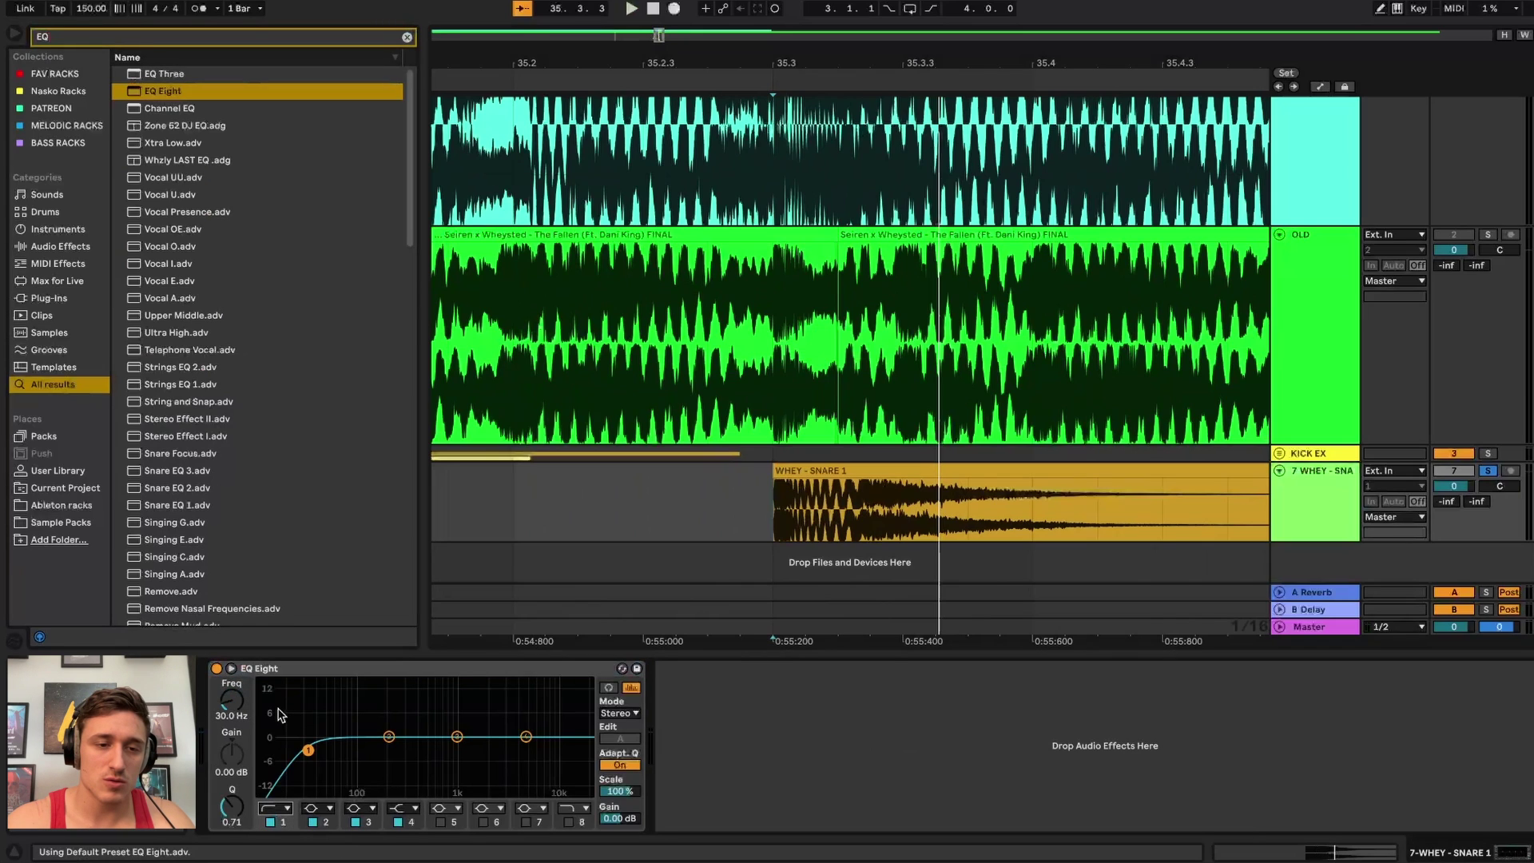
pyautogui.moveTo(232, 701); pyautogui.dragTo(231, 664)
# - Play the low-cut WHEY - SNARE 1 clip from 35.3.1 several times
pyautogui.press('space')
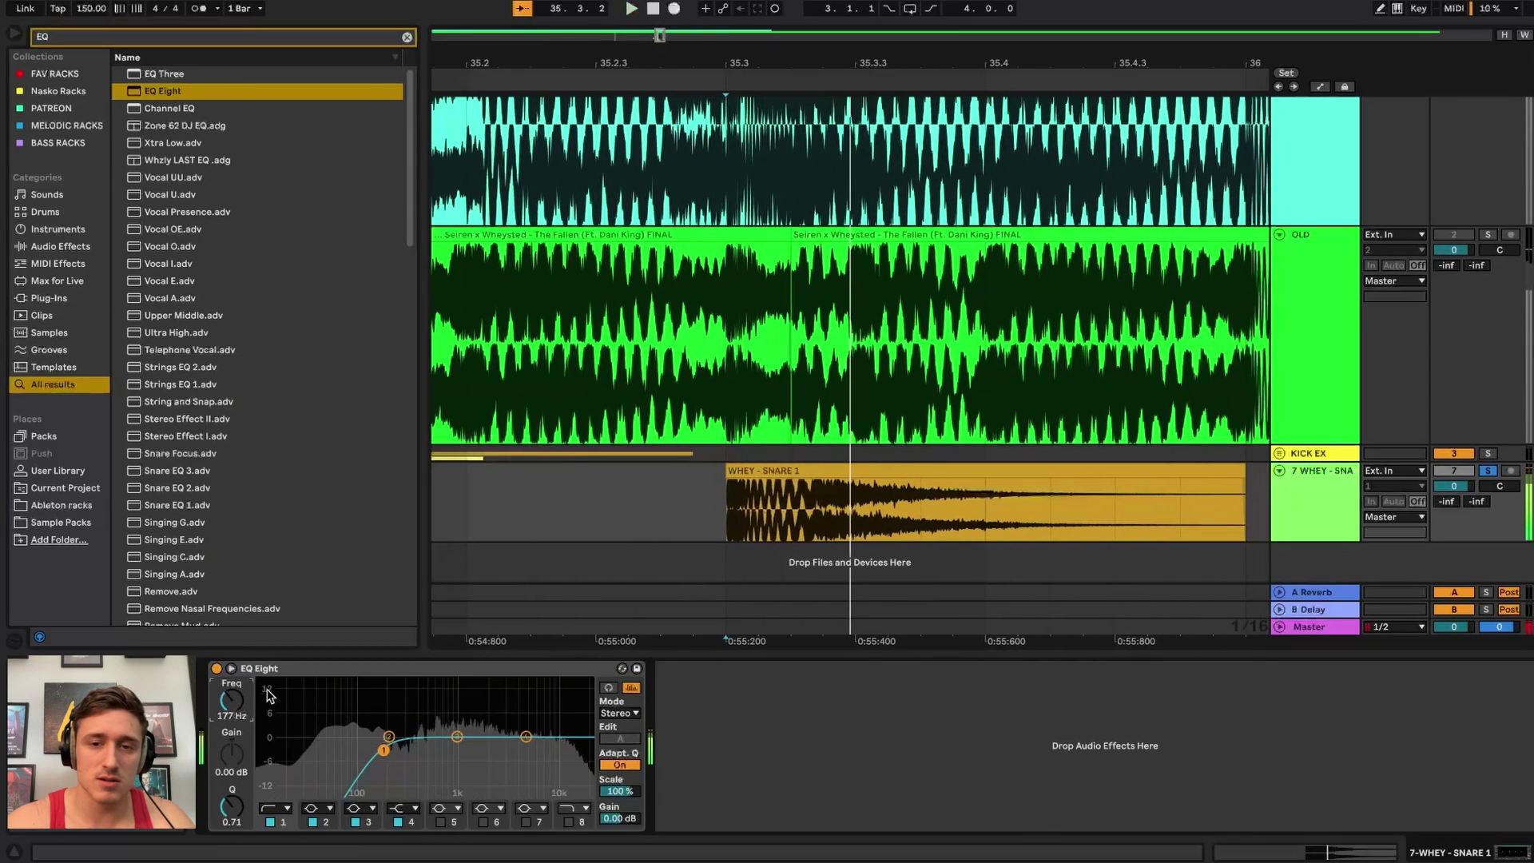
pyautogui.press('space')
pyautogui.press('space')
pyautogui.press('space')
pyautogui.press('space')
pyautogui.press('space')
# - Turn off the snare track's solo and deactivate the KICK EX track
pyautogui.press('a')
pyautogui.press('a')
pyautogui.keyDown('ctrl'); pyautogui.scroll(-5, 684, 590); pyautogui.keyUp('ctrl')
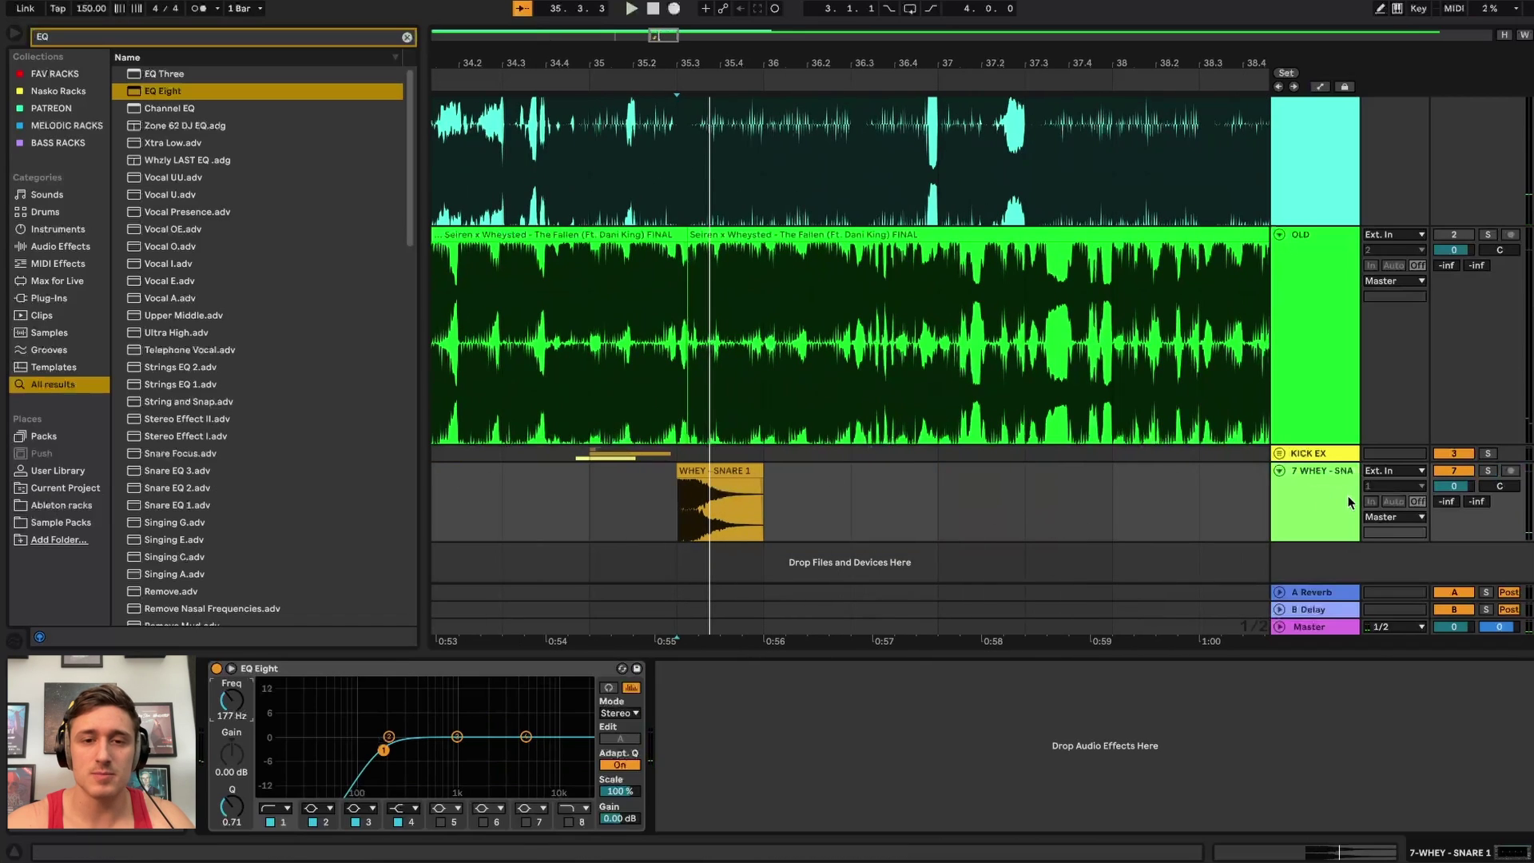
pyautogui.click(1462, 471)
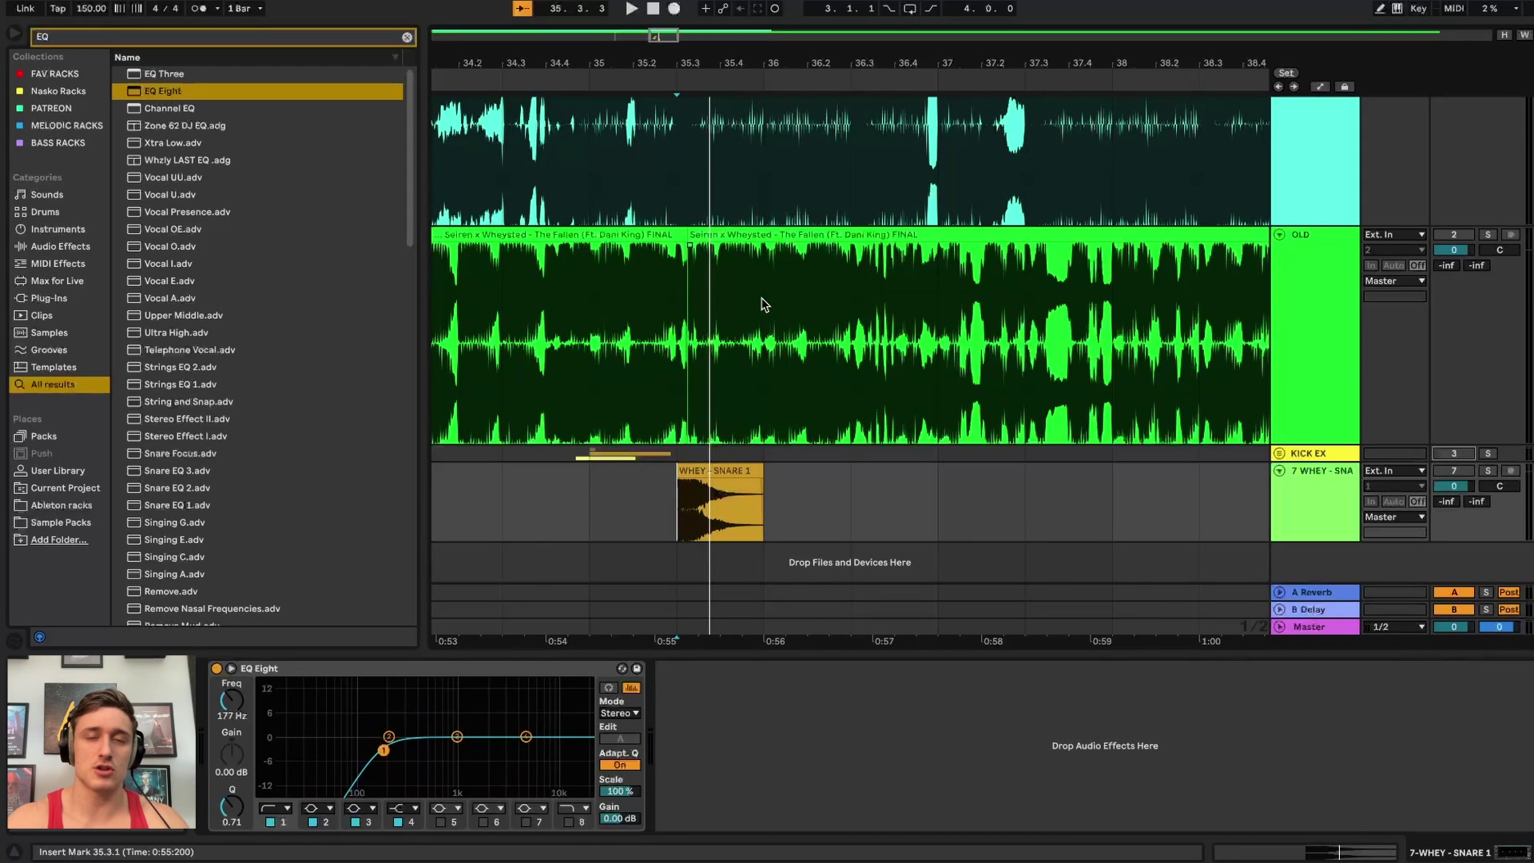
pyautogui.press('a')
pyautogui.hscroll(-9, 693, 329)
pyautogui.scroll(2, 694, 326)
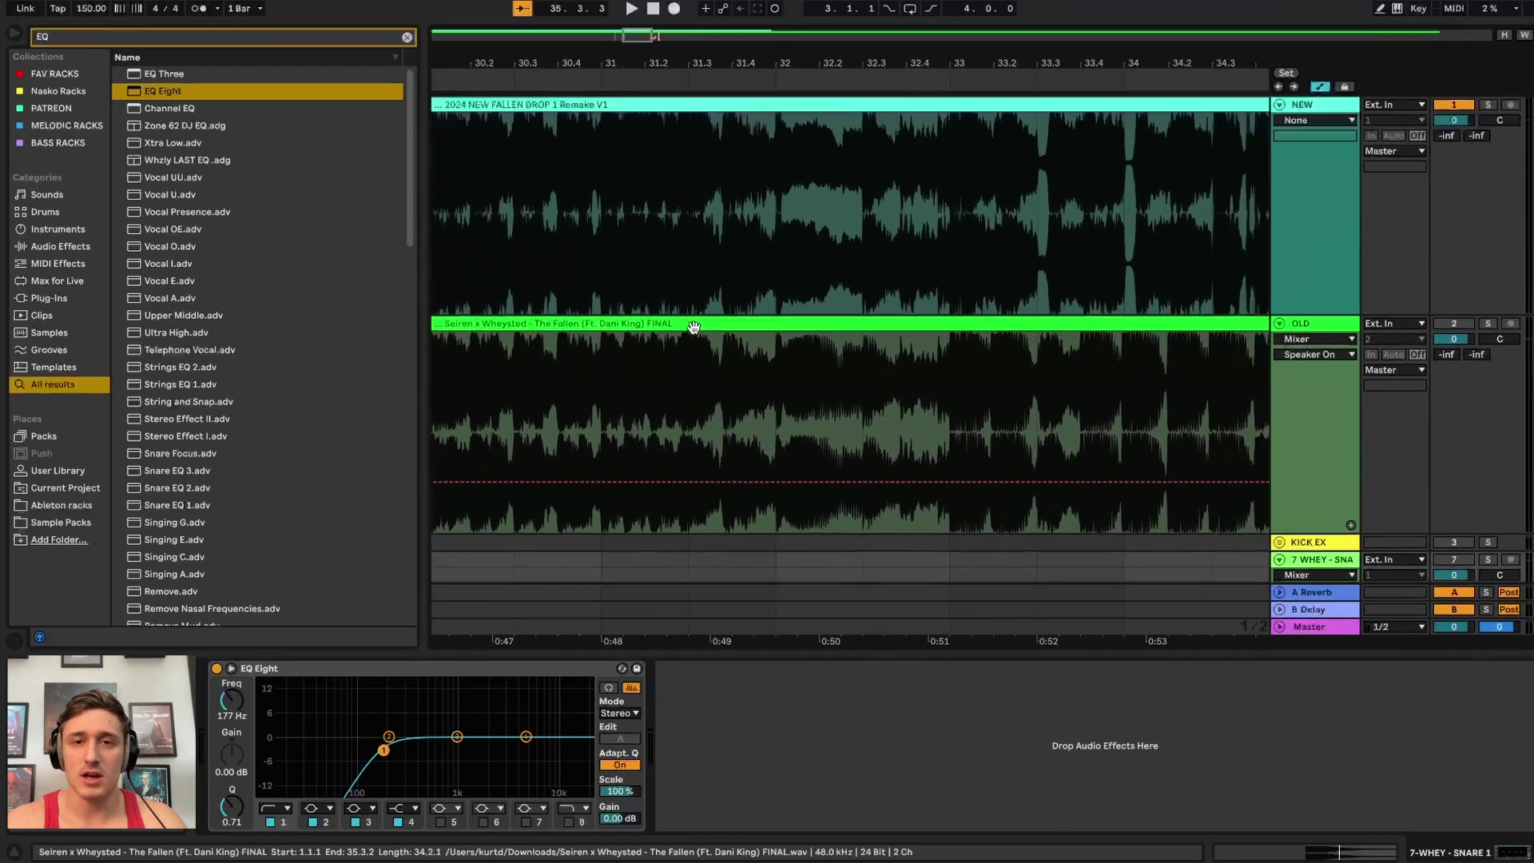
pyautogui.press('a')
pyautogui.scroll(-2, 1172, 444)
pyautogui.hscroll(3, 1171, 443)
pyautogui.hscroll(2, 1171, 444)
pyautogui.scroll(5, 1110, 506)
pyautogui.hscroll(-2, 1109, 505)
# - Search the browser for "SNARE" and replace the snare clip at 35.3.1 with WHALES_snare_4.wav
pyautogui.hotkey('ctrl', 'f')
pyautogui.write('SNARE')
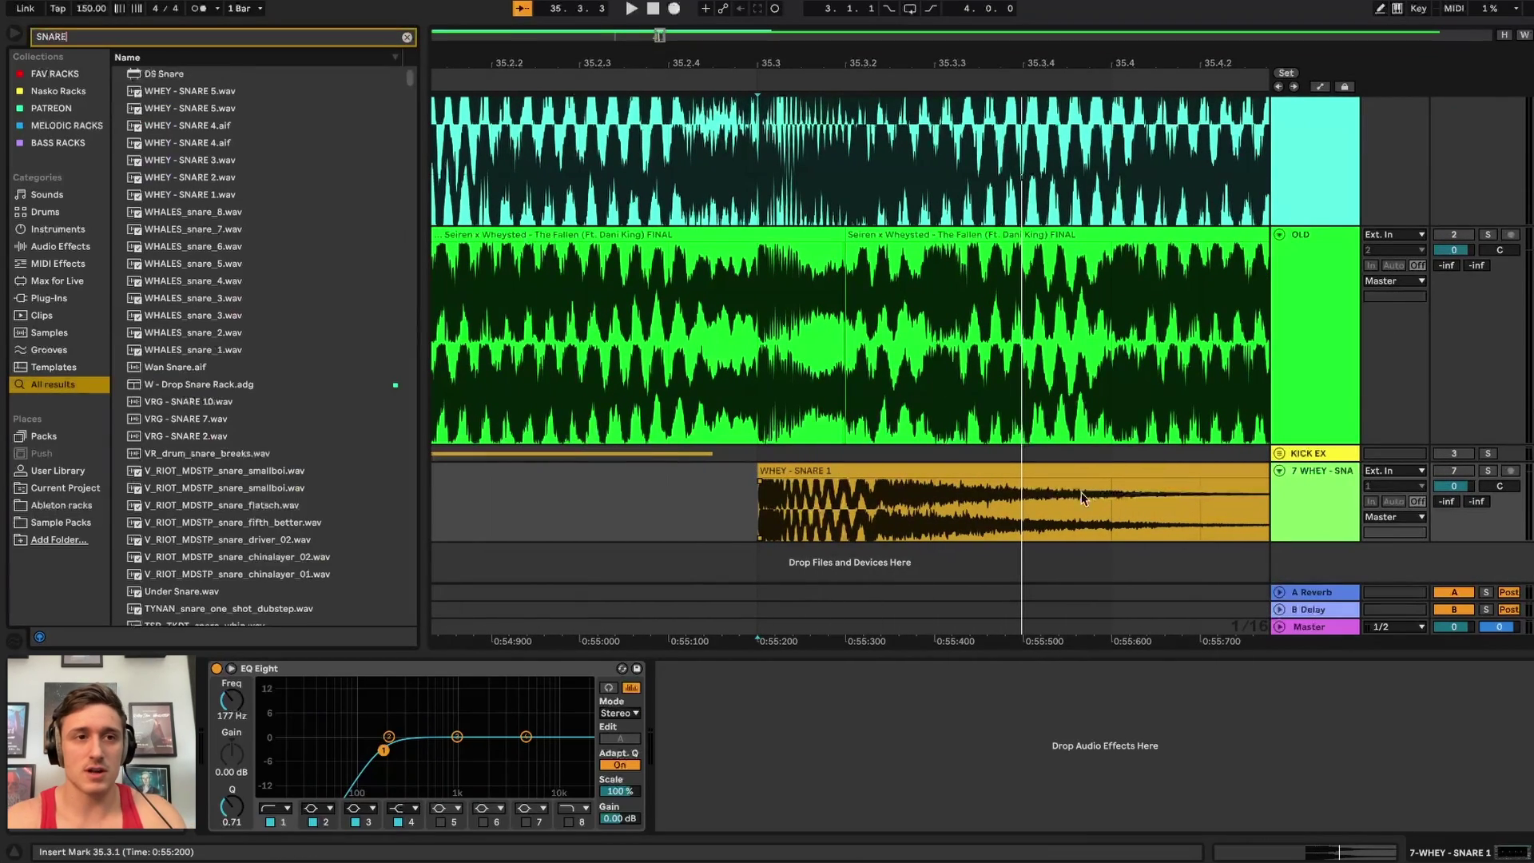
pyautogui.click(215, 284)
pyautogui.moveTo(203, 279); pyautogui.dragTo(759, 503)
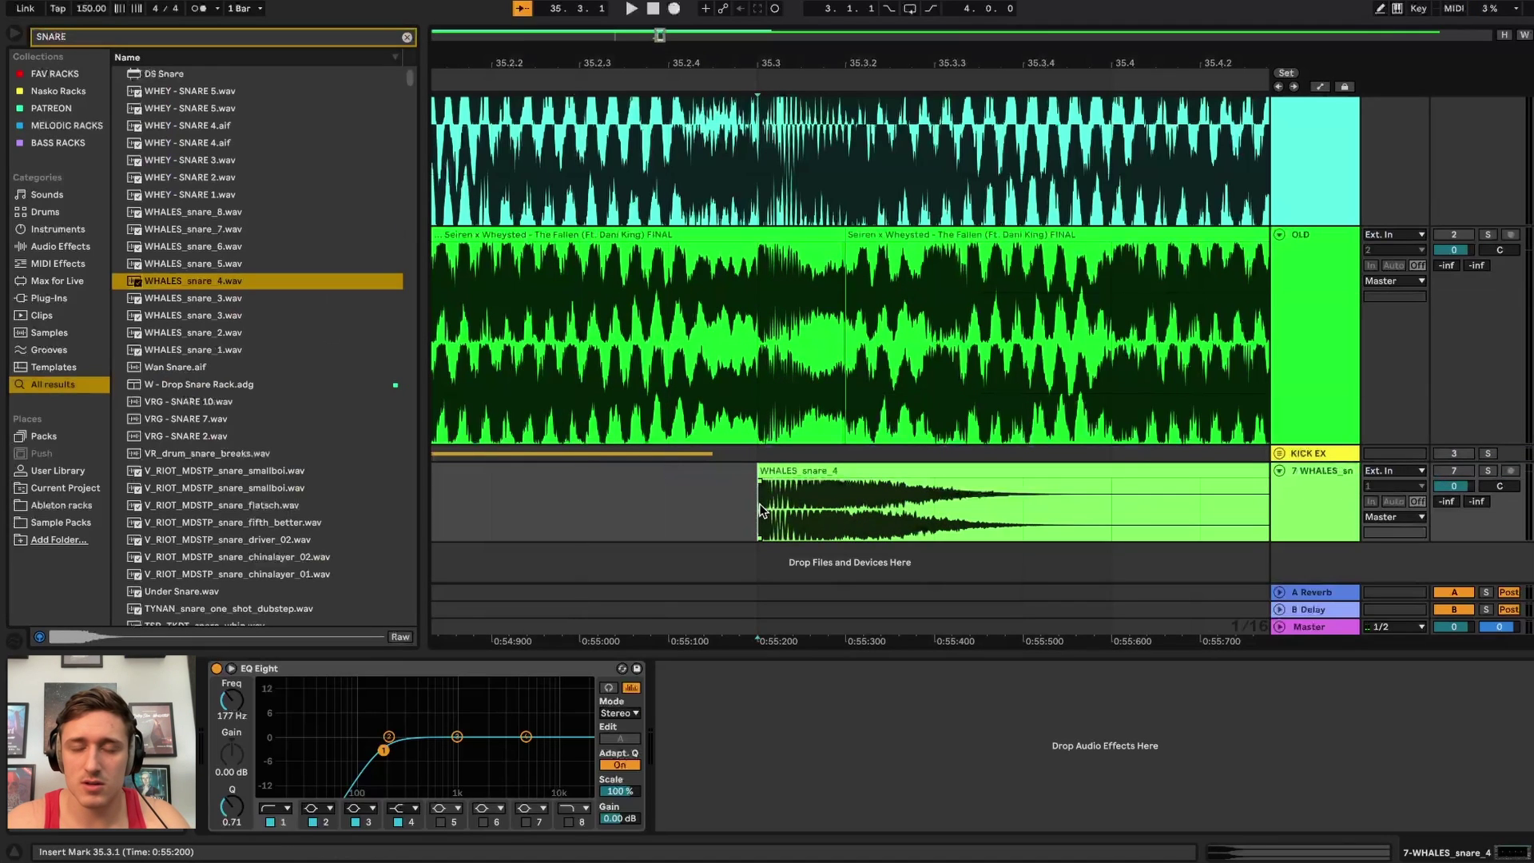
# - Solo and play the WHALES_snare_4 track, and split off the first 12 ms of its clip at 35.3.1
pyautogui.scroll(5, 759, 505)
pyautogui.moveTo(781, 505); pyautogui.dragTo(753, 503)
pyautogui.click(772, 505)
pyautogui.press('s')
pyautogui.press('s')
pyautogui.press('s')
pyautogui.press('space')
pyautogui.press('space')
pyautogui.hscroll(-7, 753, 507)
pyautogui.press('super+e')
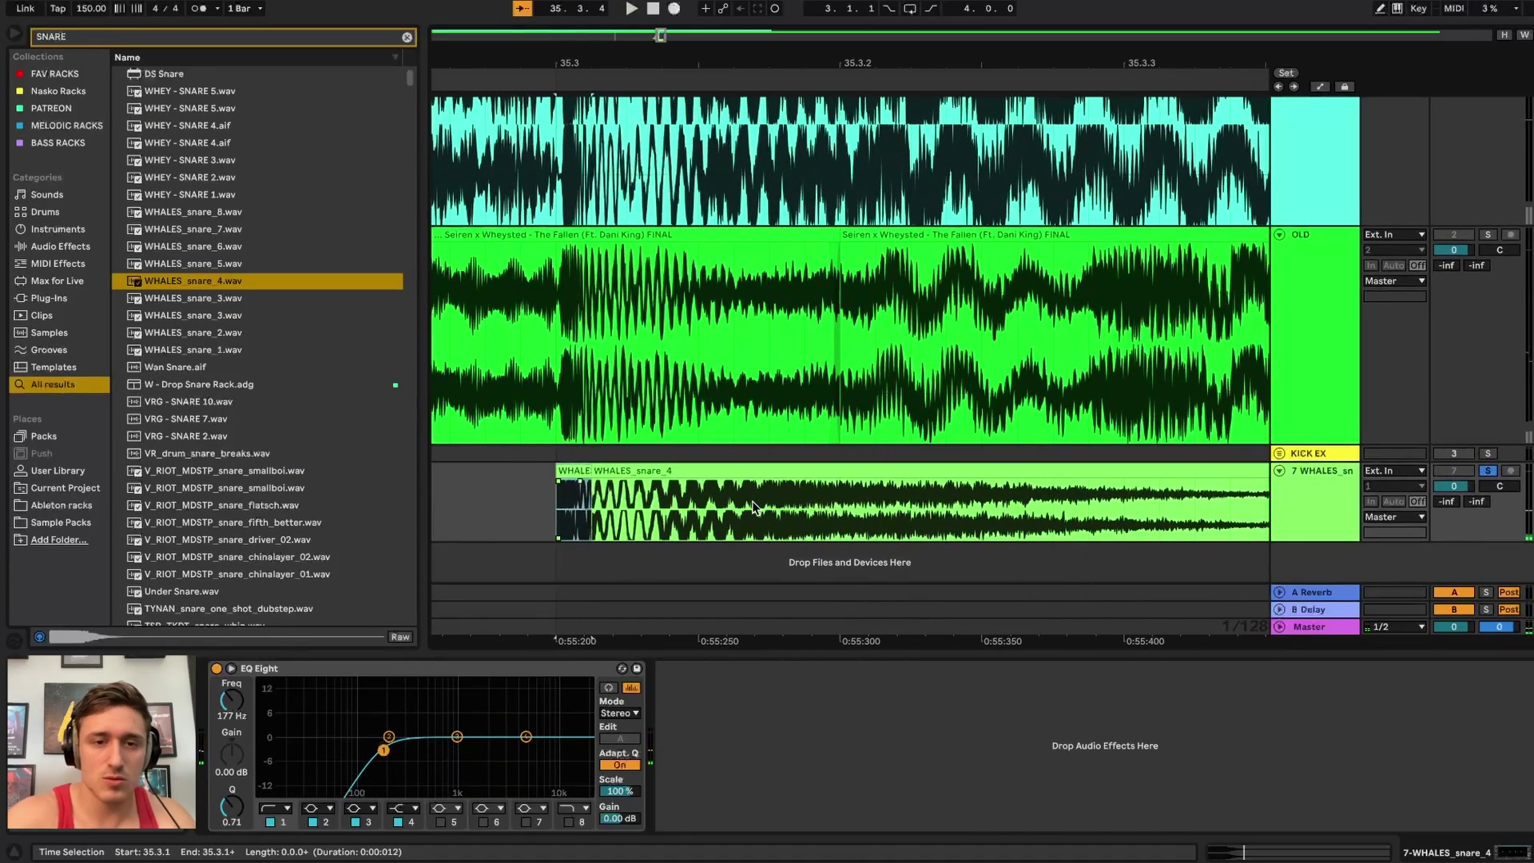
# - Color the snare's opening slice yellow, split the remainder at about 0:55:275 and color the middle slice light blue
pyautogui.doubleClick(595, 486)
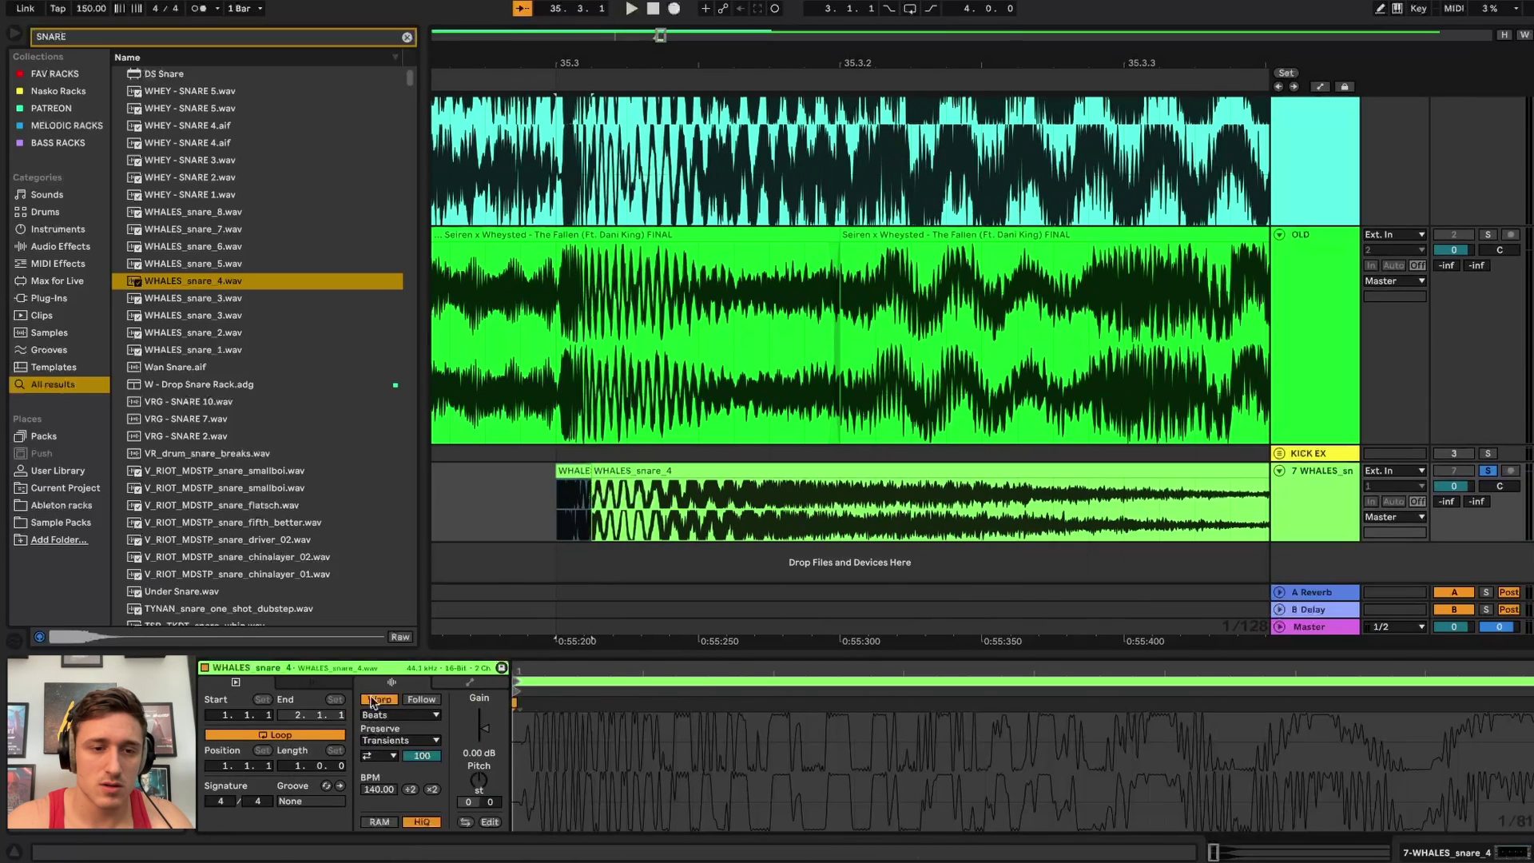
pyautogui.click(571, 480)
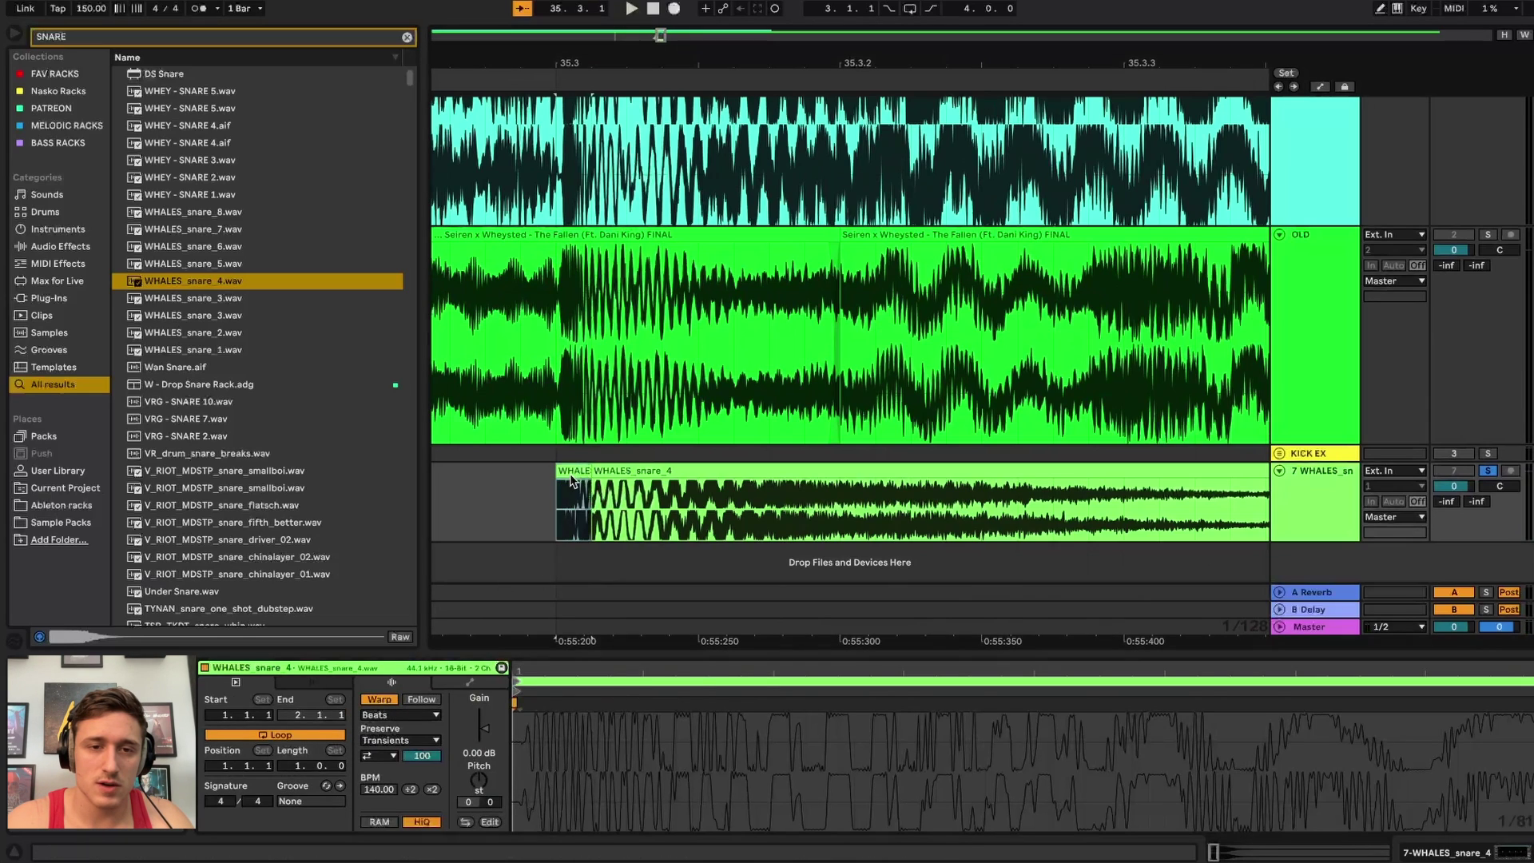
pyautogui.click(627, 501)
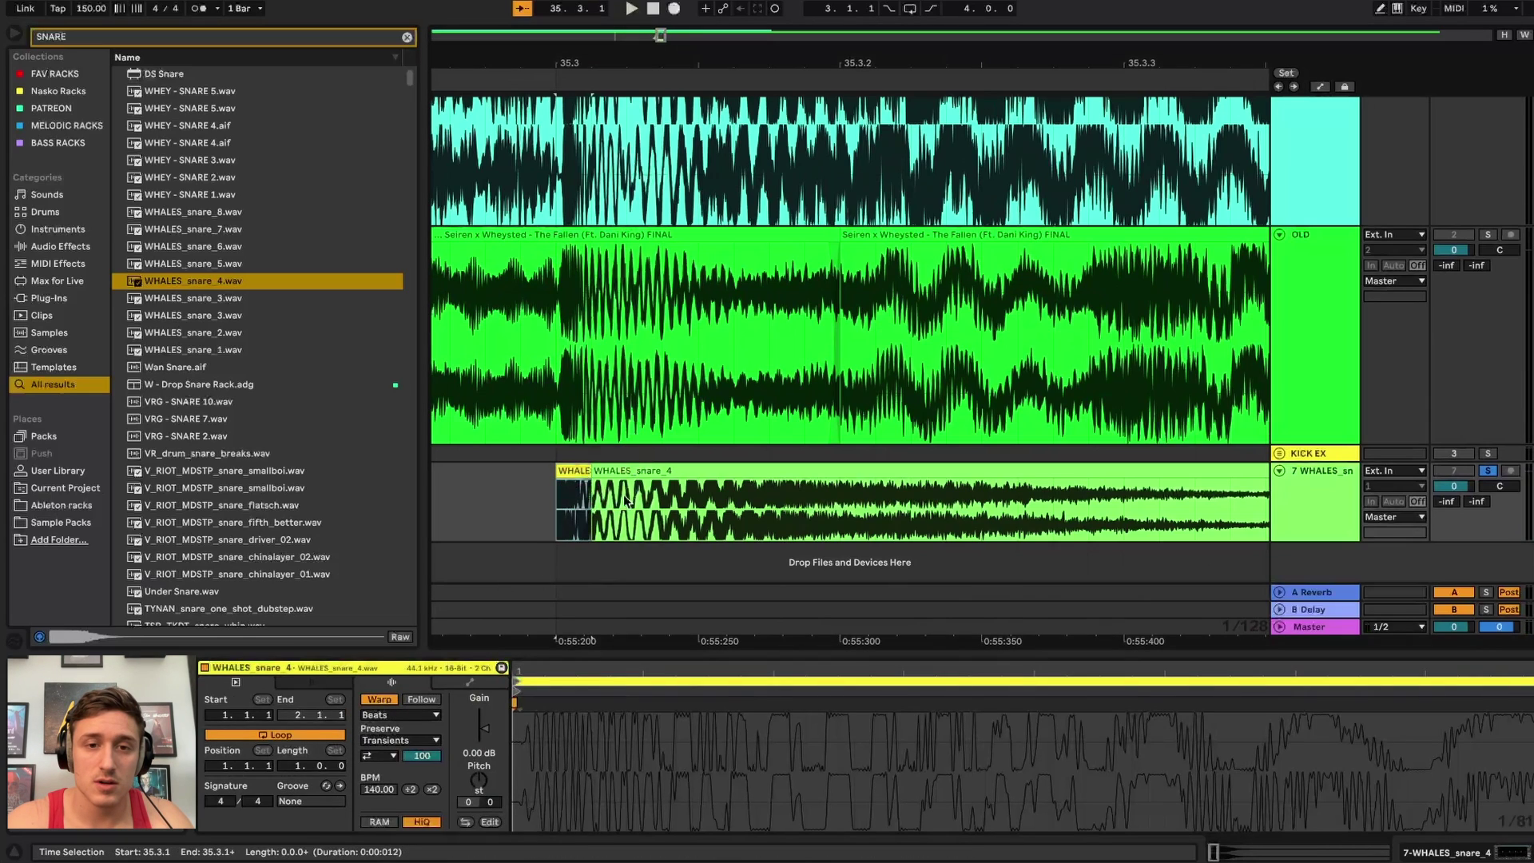
pyautogui.click(761, 505)
pyautogui.click(833, 525)
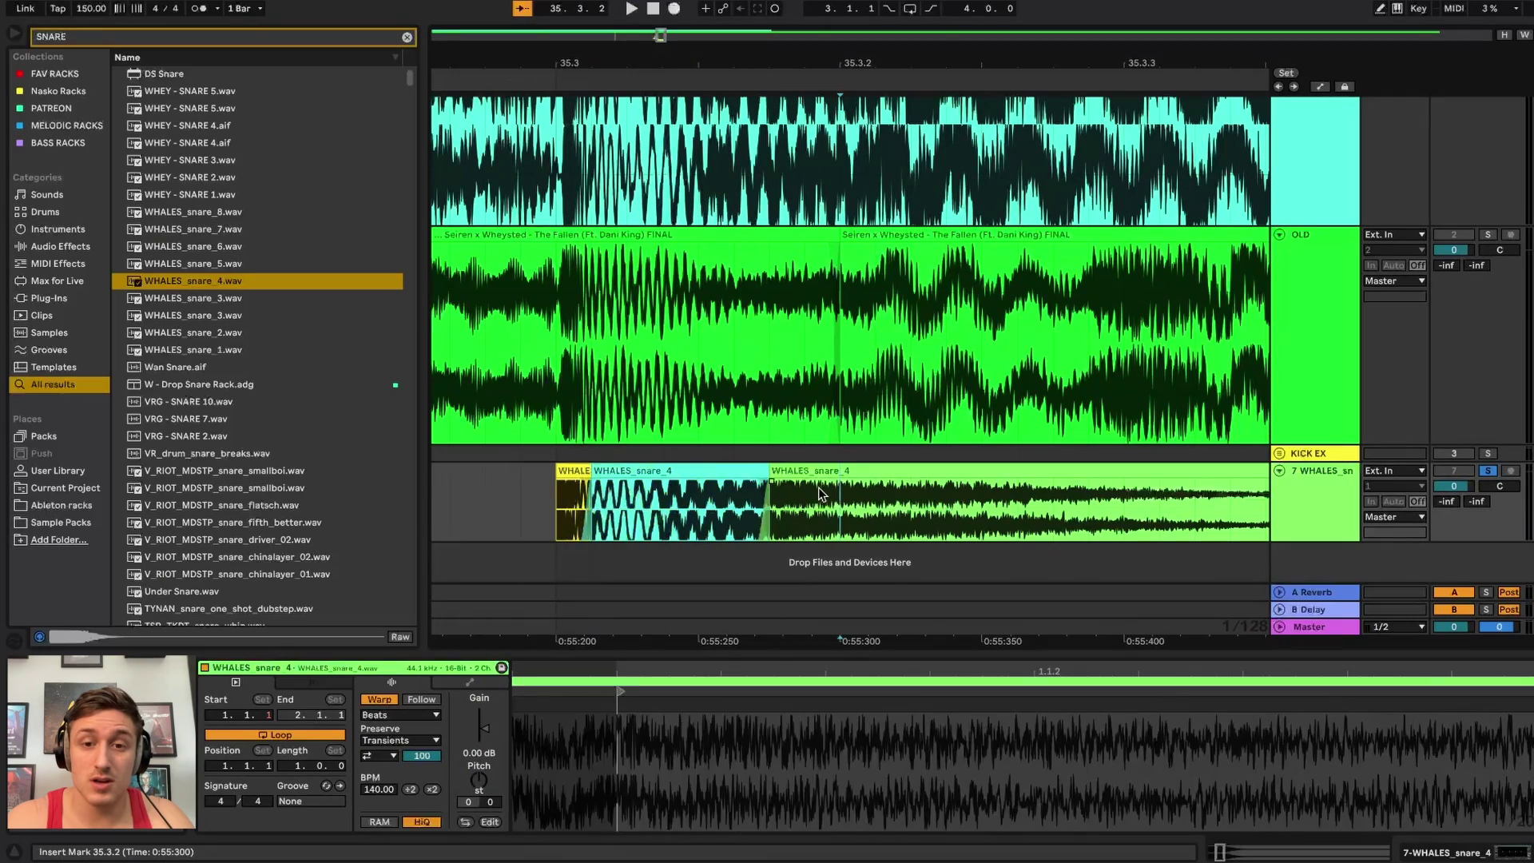
# - Name the middle snare slice BODY and the last slice TAIL, and play back the snare
pyautogui.scroll(-5, 821, 491)
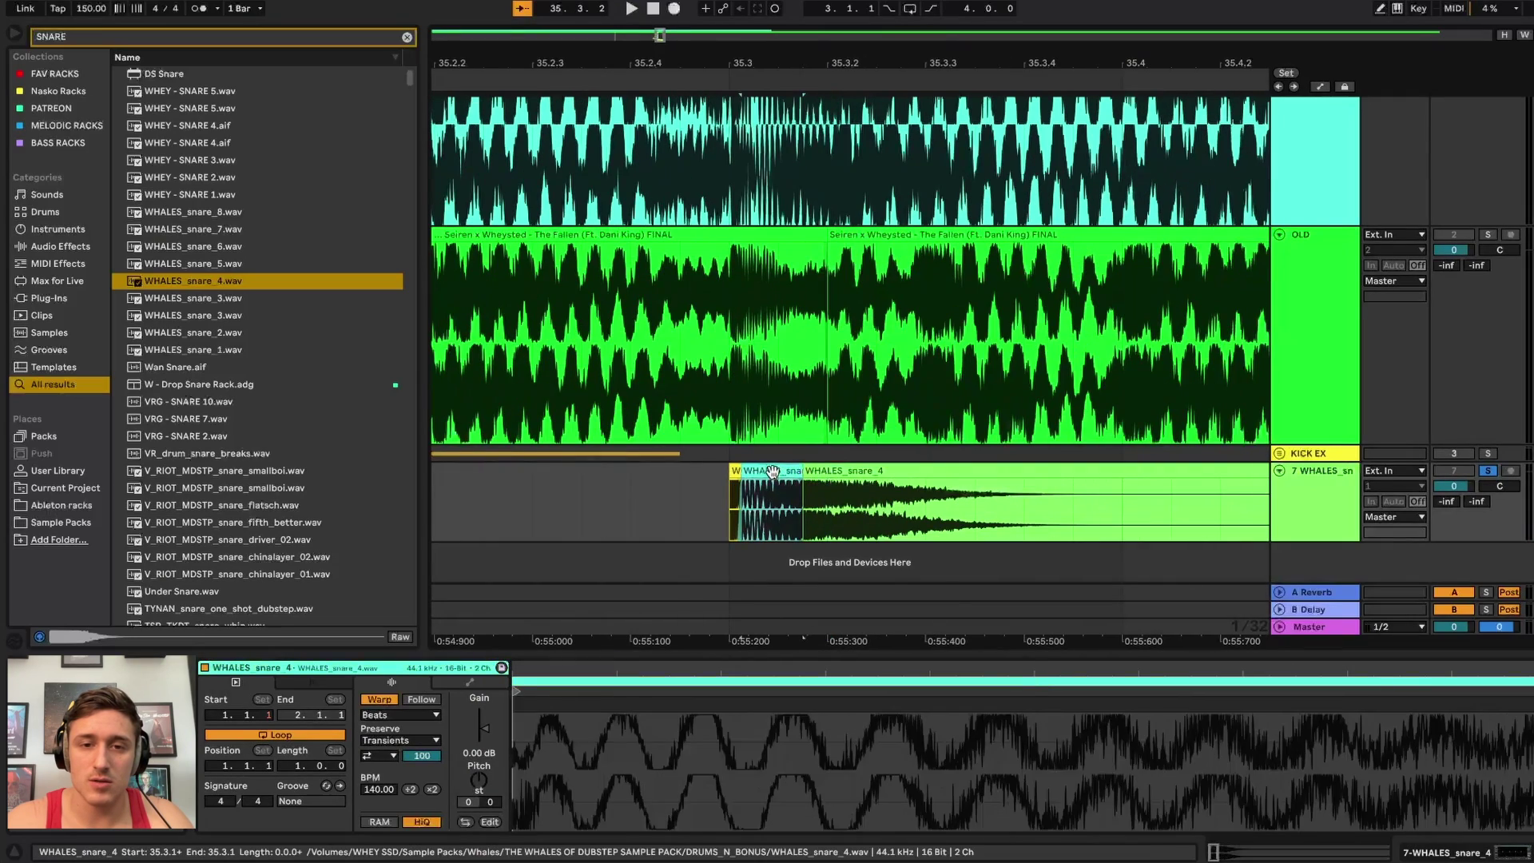
pyautogui.click(771, 472)
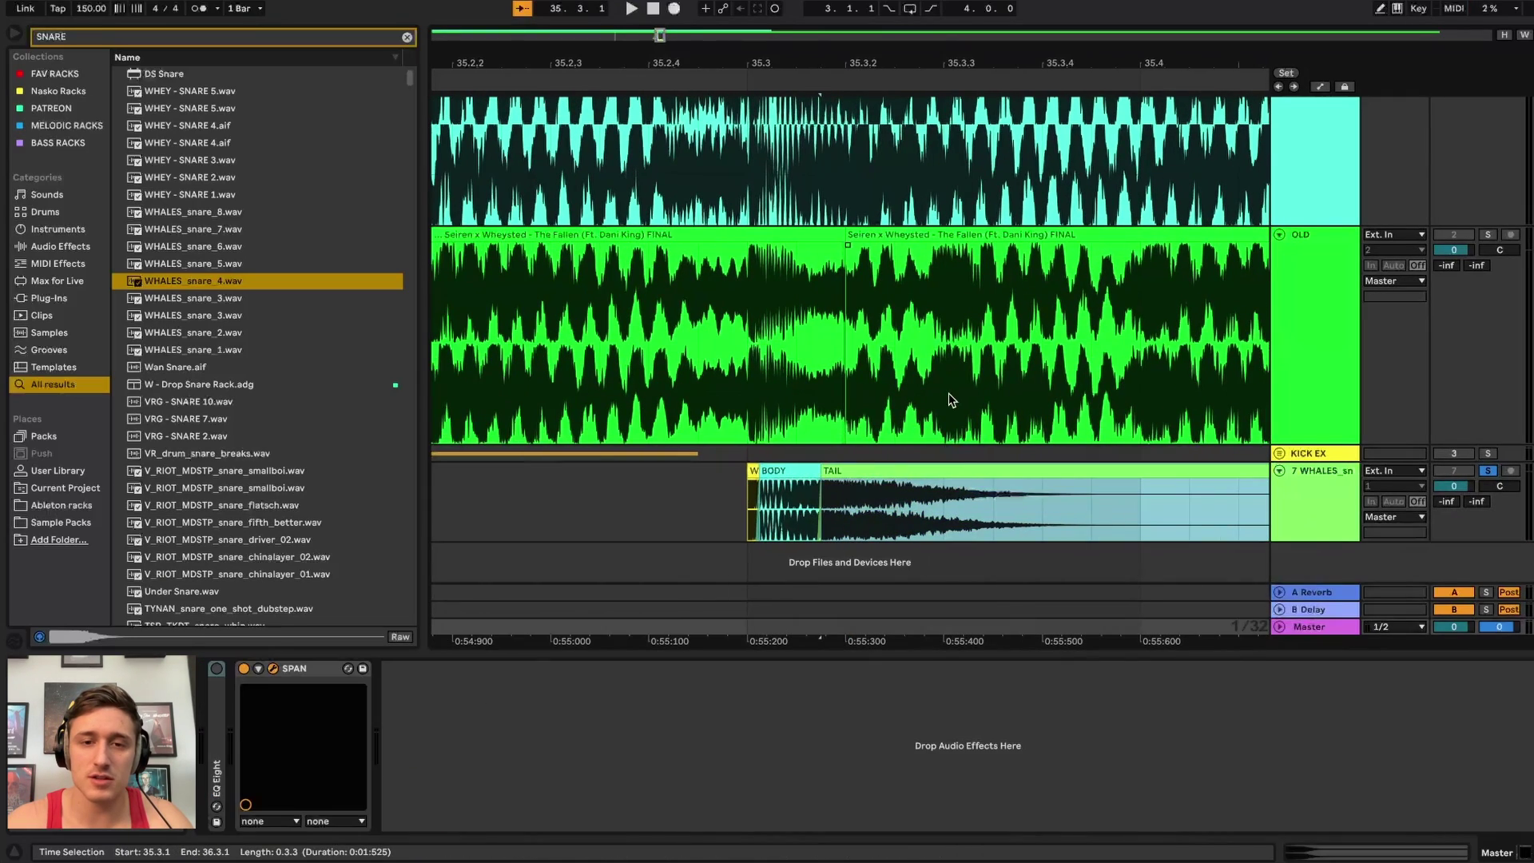
pyautogui.press('space')
pyautogui.click(1004, 516)
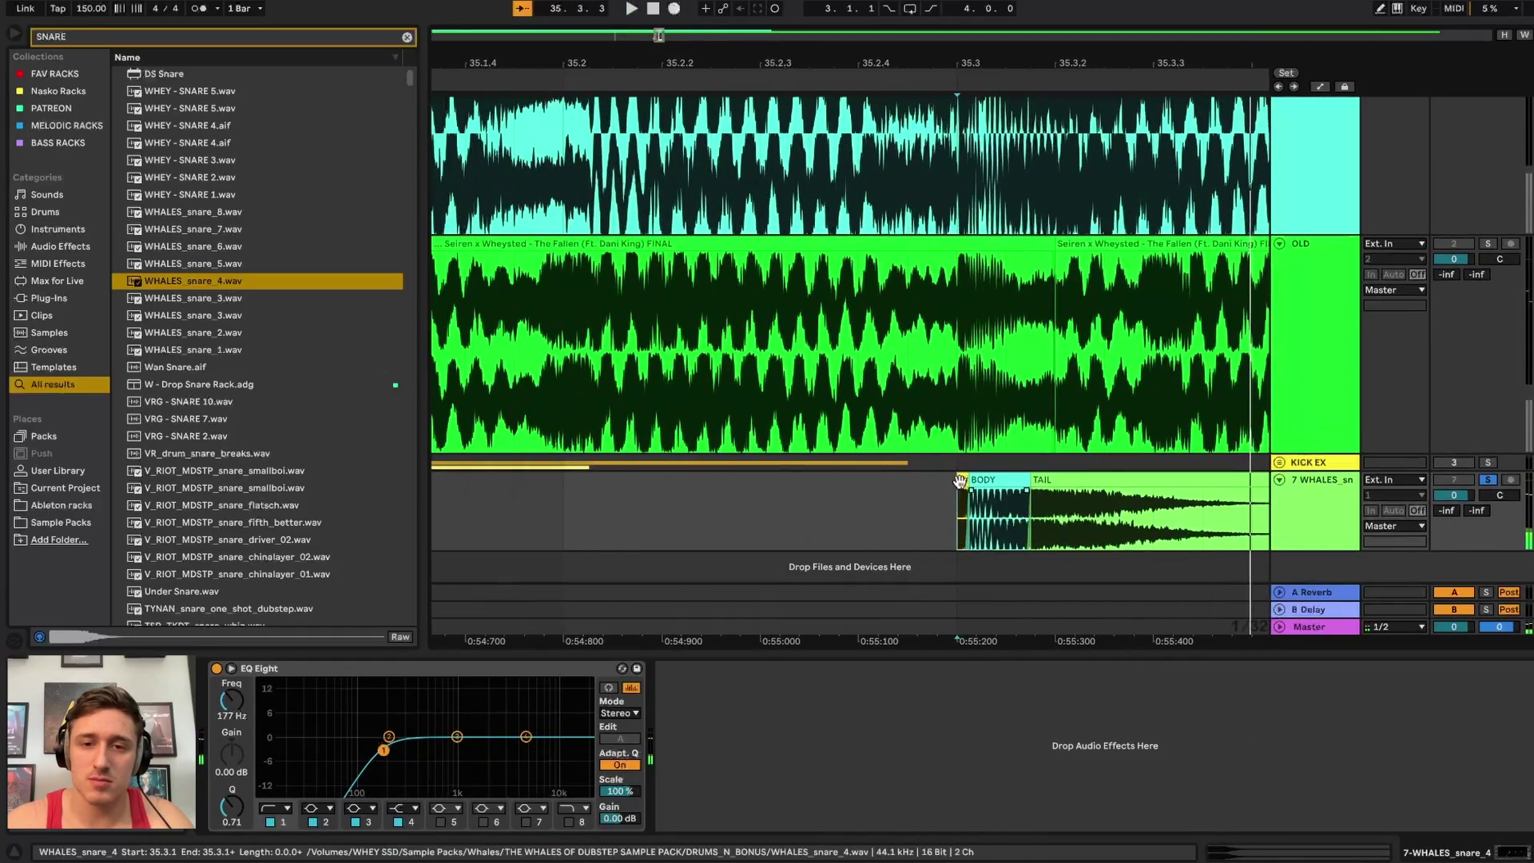
# - Move the snare's yellow transient slice back to 35.2.4 and play it on its own
pyautogui.moveTo(961, 480); pyautogui.dragTo(860, 484)
pyautogui.press('space')
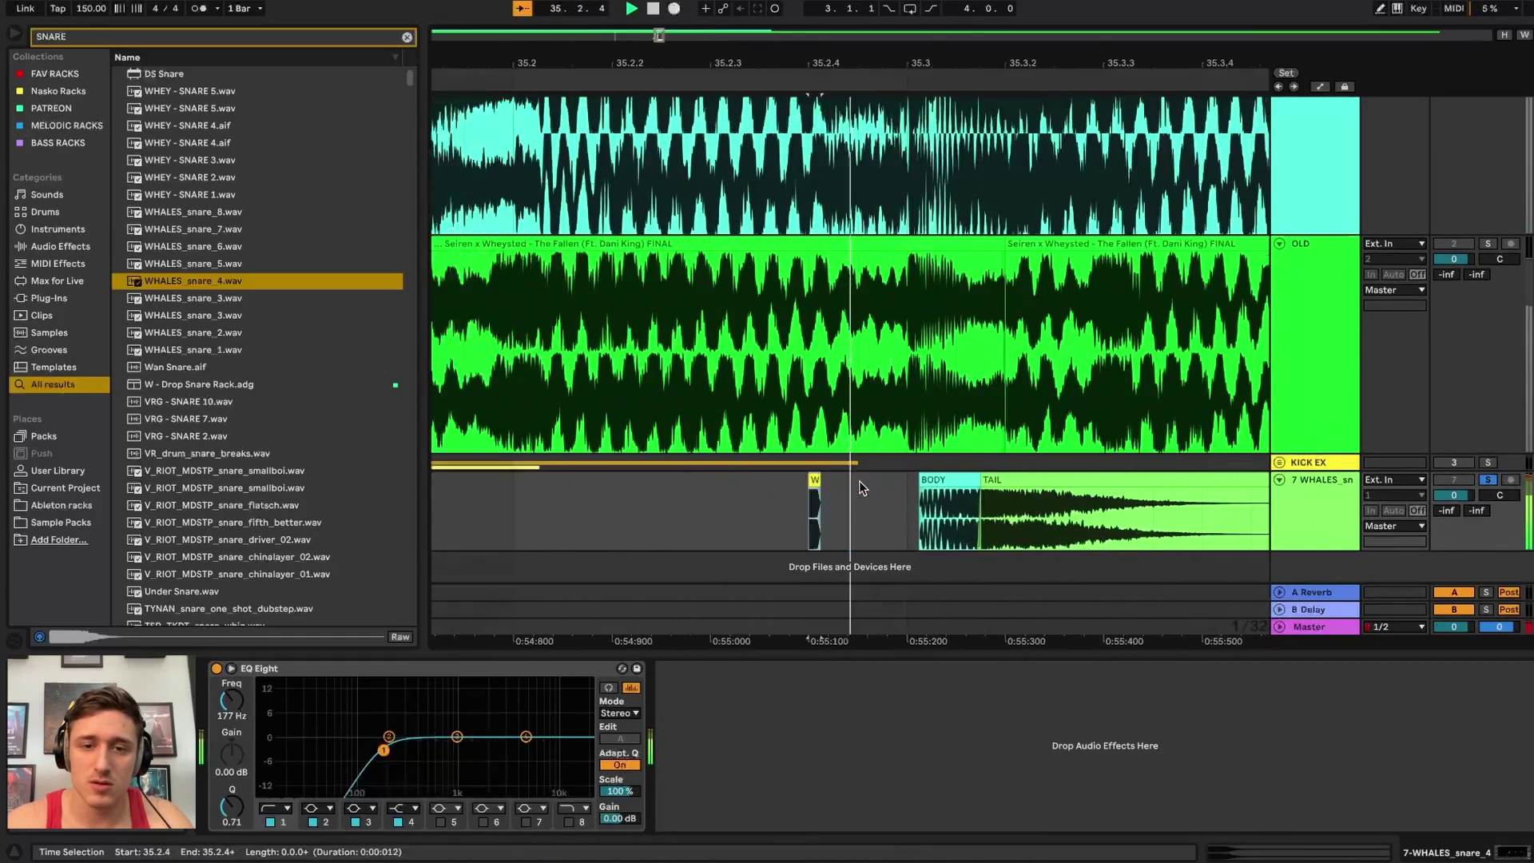
pyautogui.press('space')
# - Return the transient slice to 35.3.1, shift the TAIL slice out to about 0:55:475 and play the tail alone
pyautogui.moveTo(805, 473); pyautogui.dragTo(896, 482)
pyautogui.moveTo(1013, 473); pyautogui.dragTo(1211, 481)
pyautogui.click(913, 492)
pyautogui.press('space')
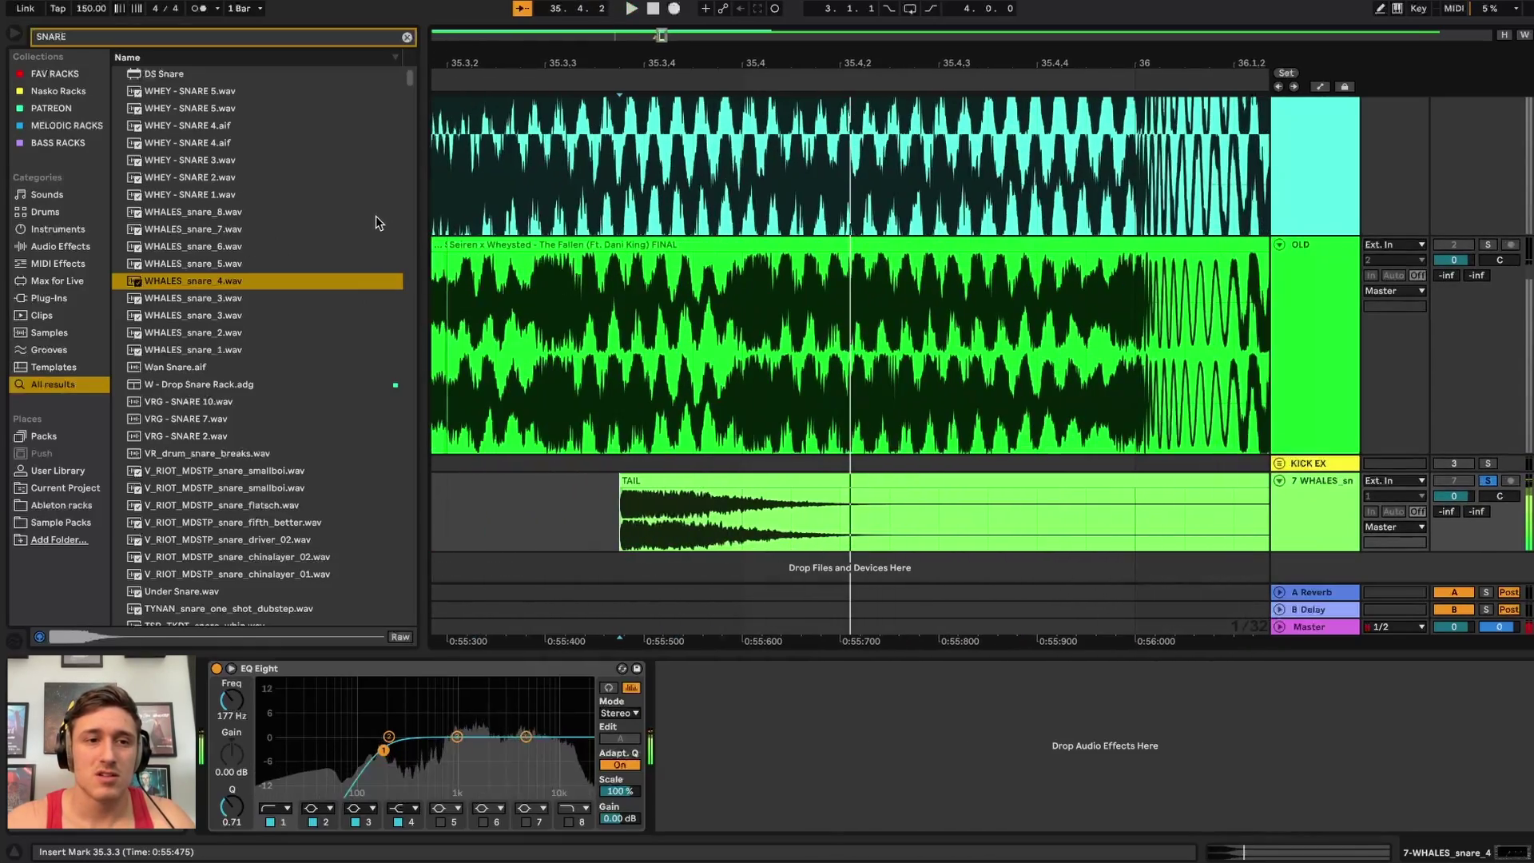
pyautogui.press('space')
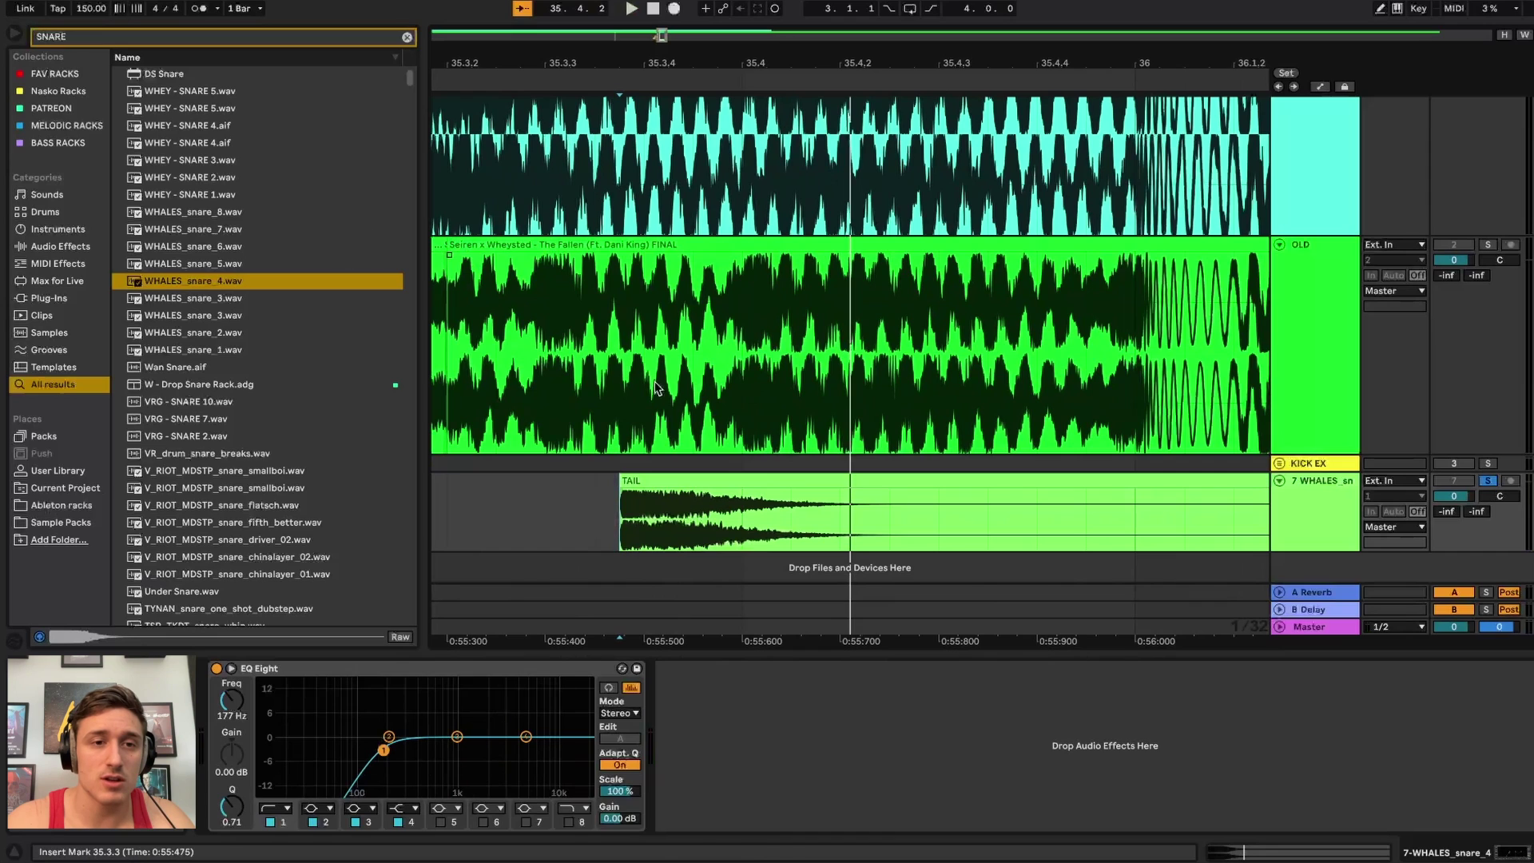
# - Set band 1 of the snare's EQ Eight to a steeper low cut at 138 Hz and play the transient and BODY slices
pyautogui.hscroll(-10, 922, 524)
pyautogui.click(793, 518)
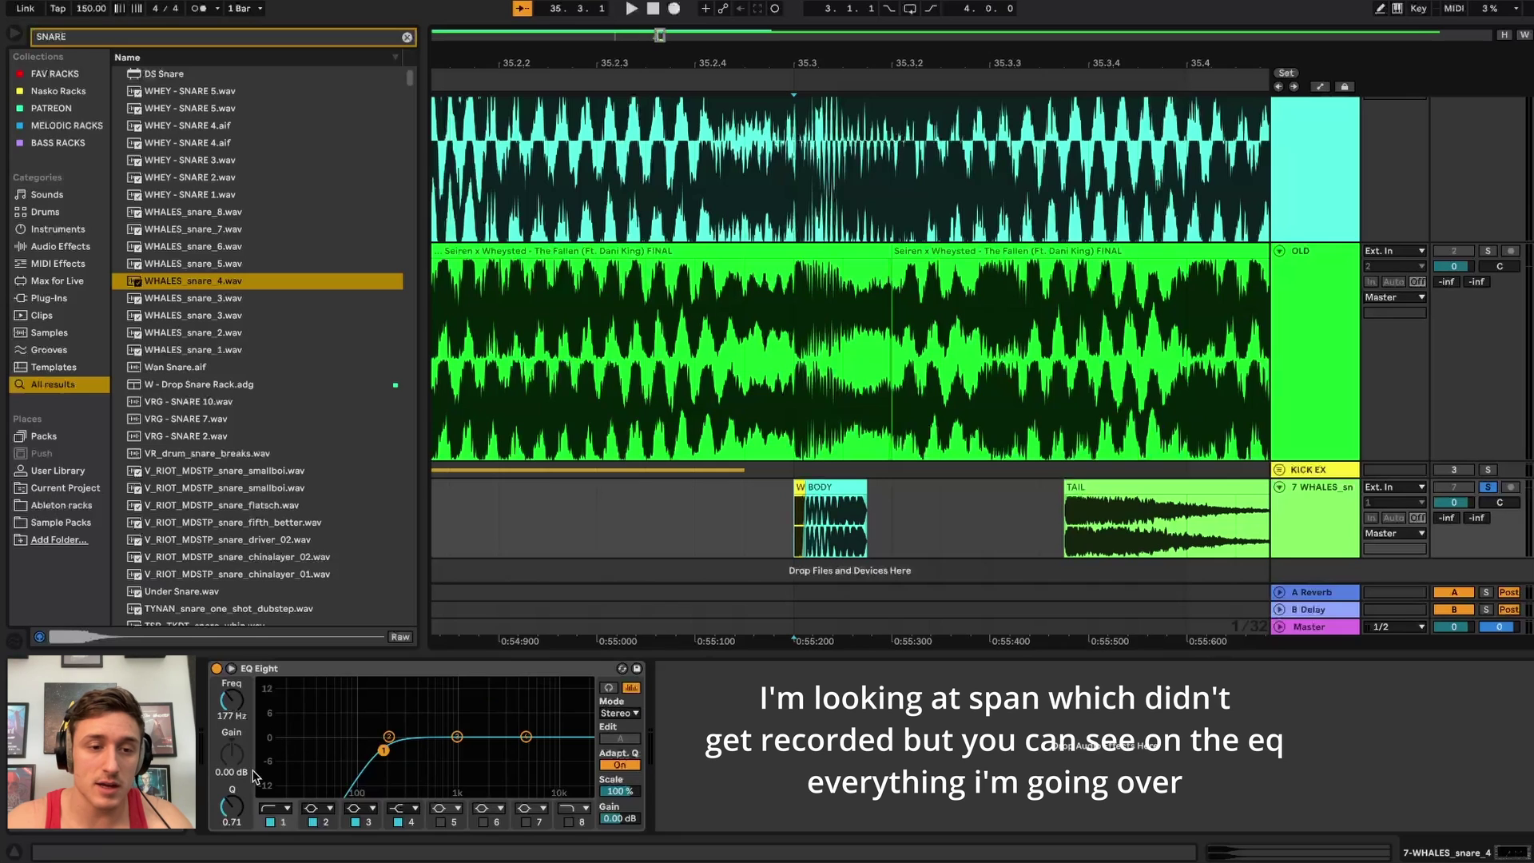
pyautogui.click(260, 701)
pyautogui.moveTo(384, 750)
pyautogui.mouseDown()
pyautogui.moveTo(357, 749)
pyautogui.moveTo(372, 750)
pyautogui.mouseUp()
pyautogui.press('space')
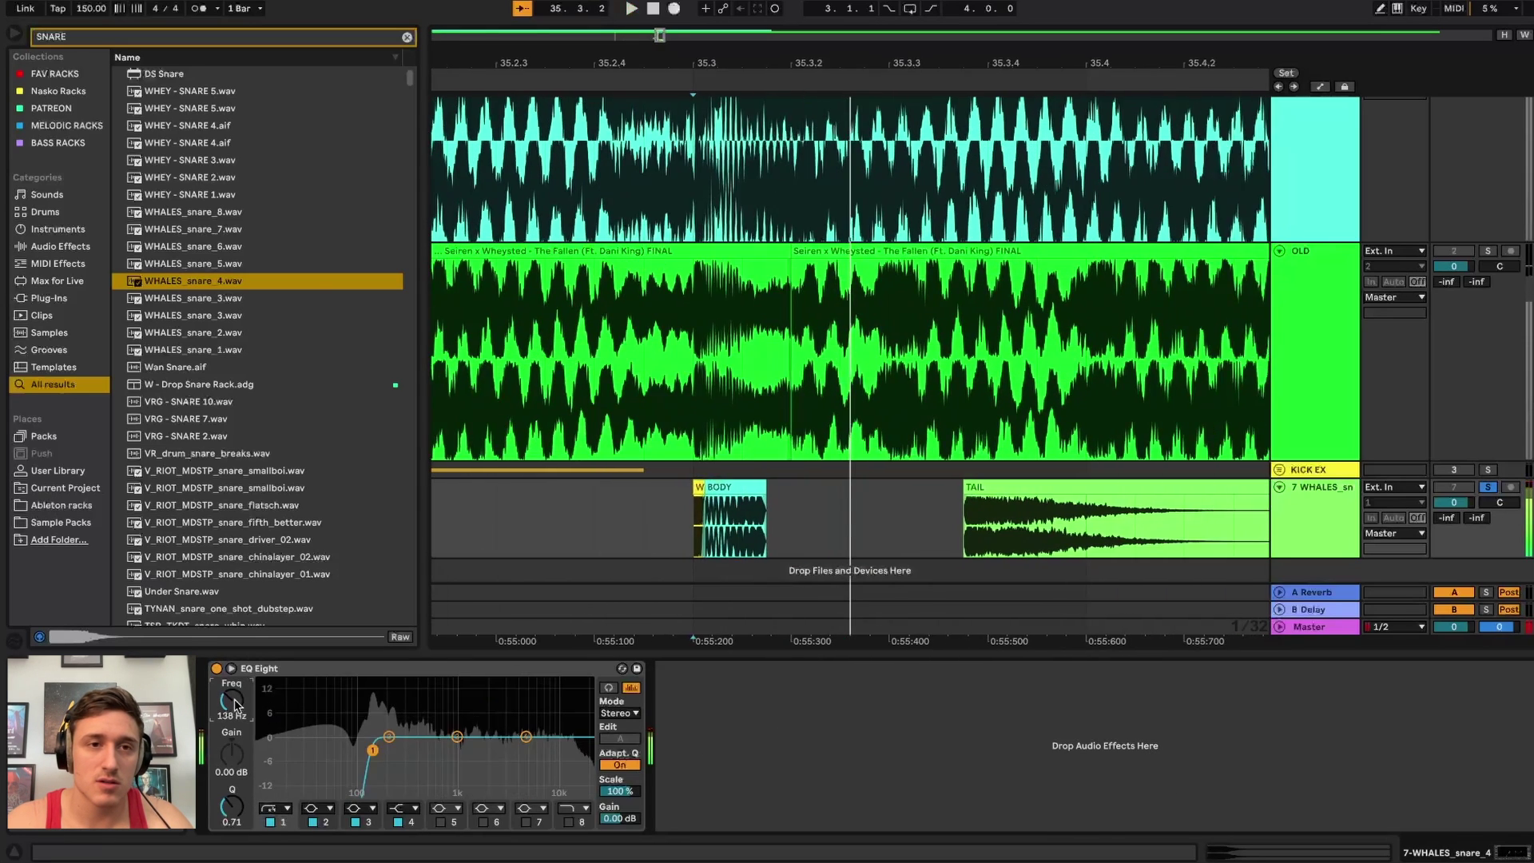
pyautogui.press('Tab')
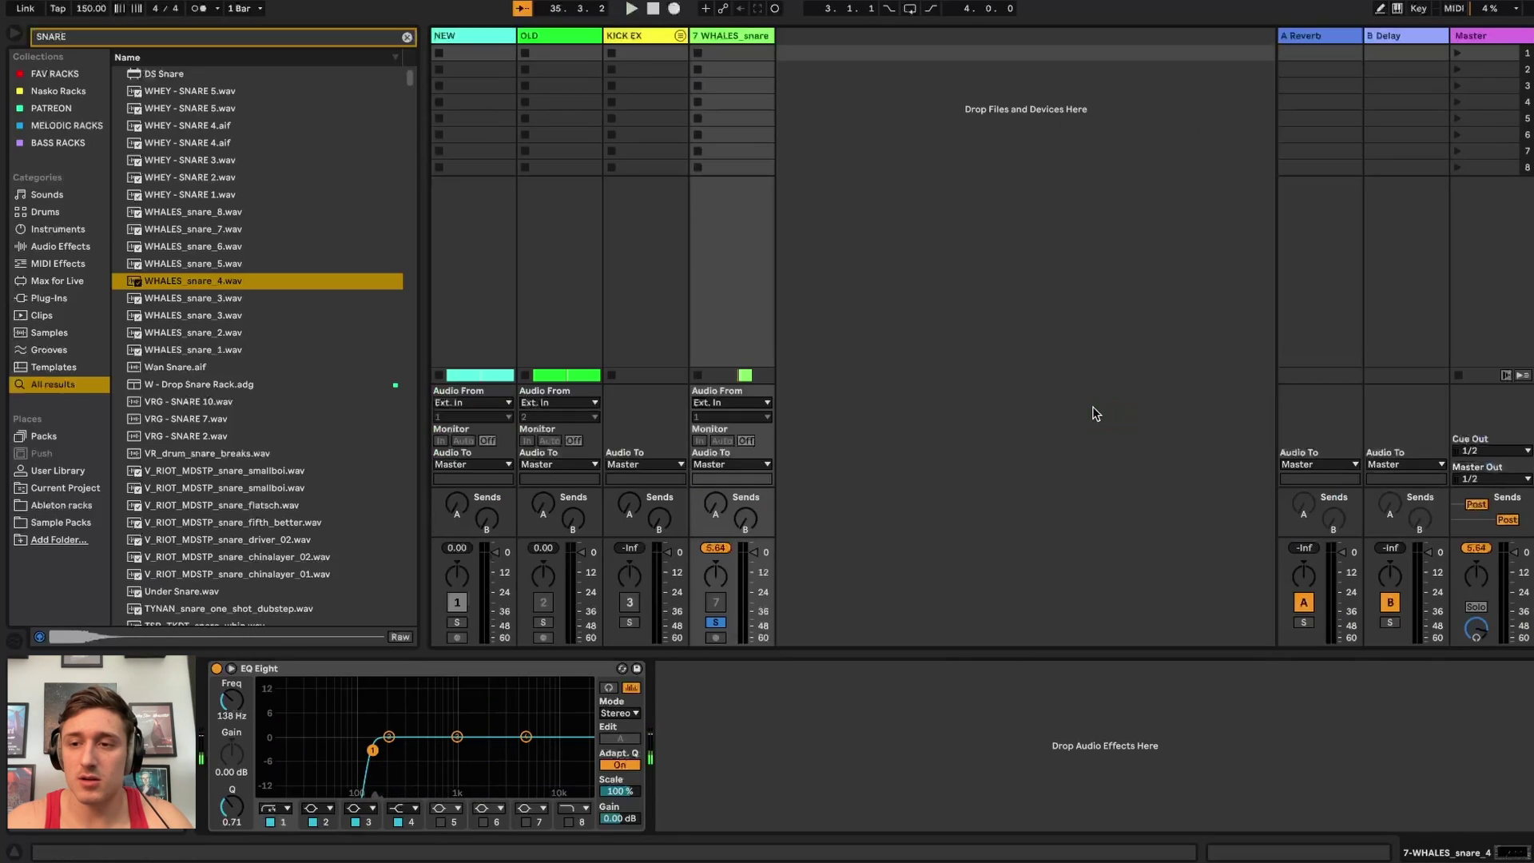
pyautogui.press('Tab')
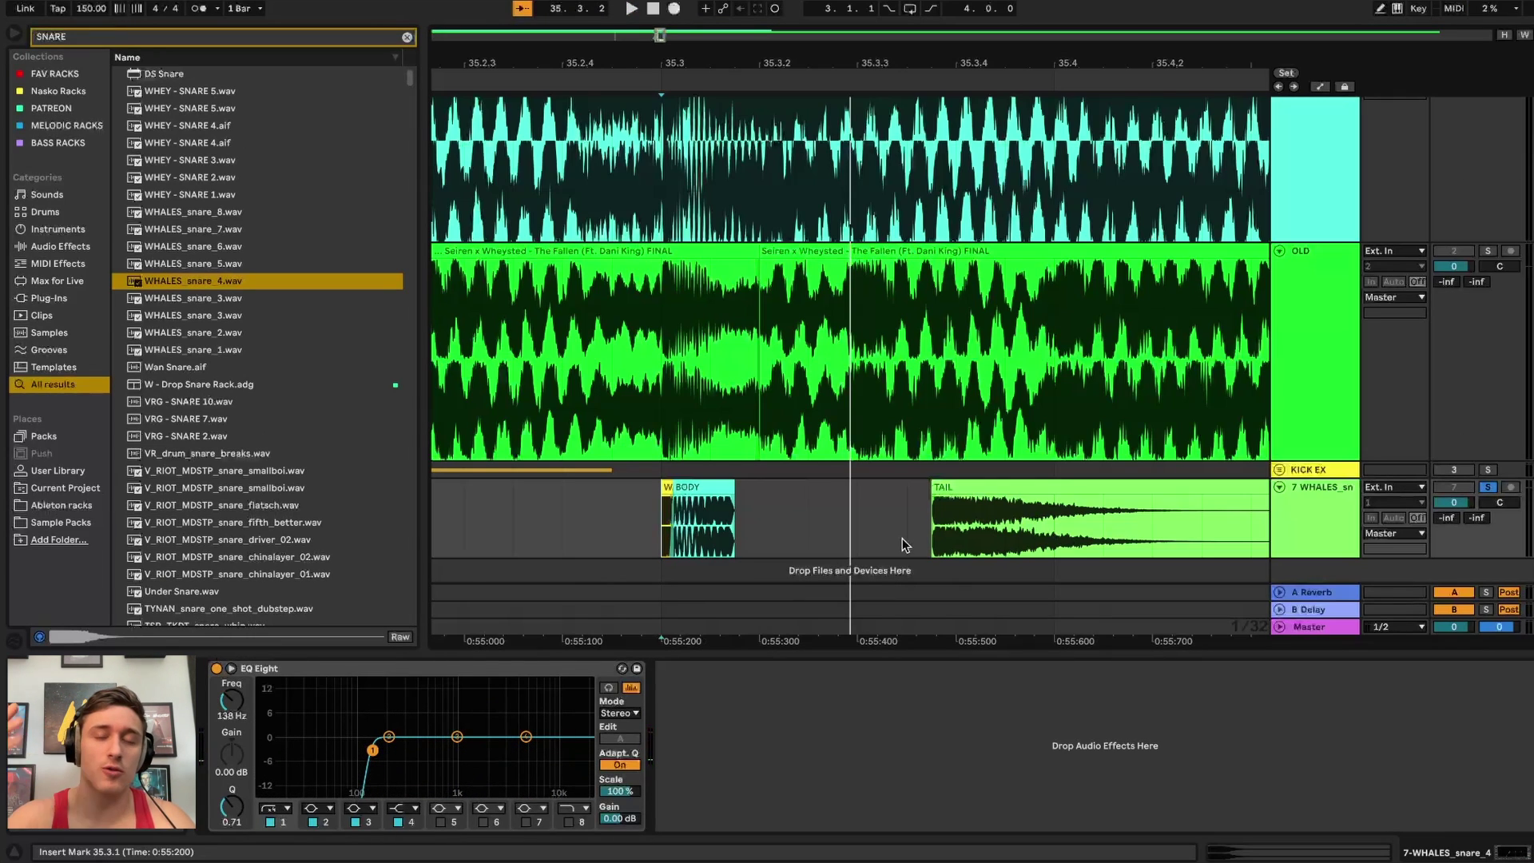
# - Search the browser for "UTI", add Utility to the snare track and show its Gain automation
pyautogui.hscroll(-5, 737, 559)
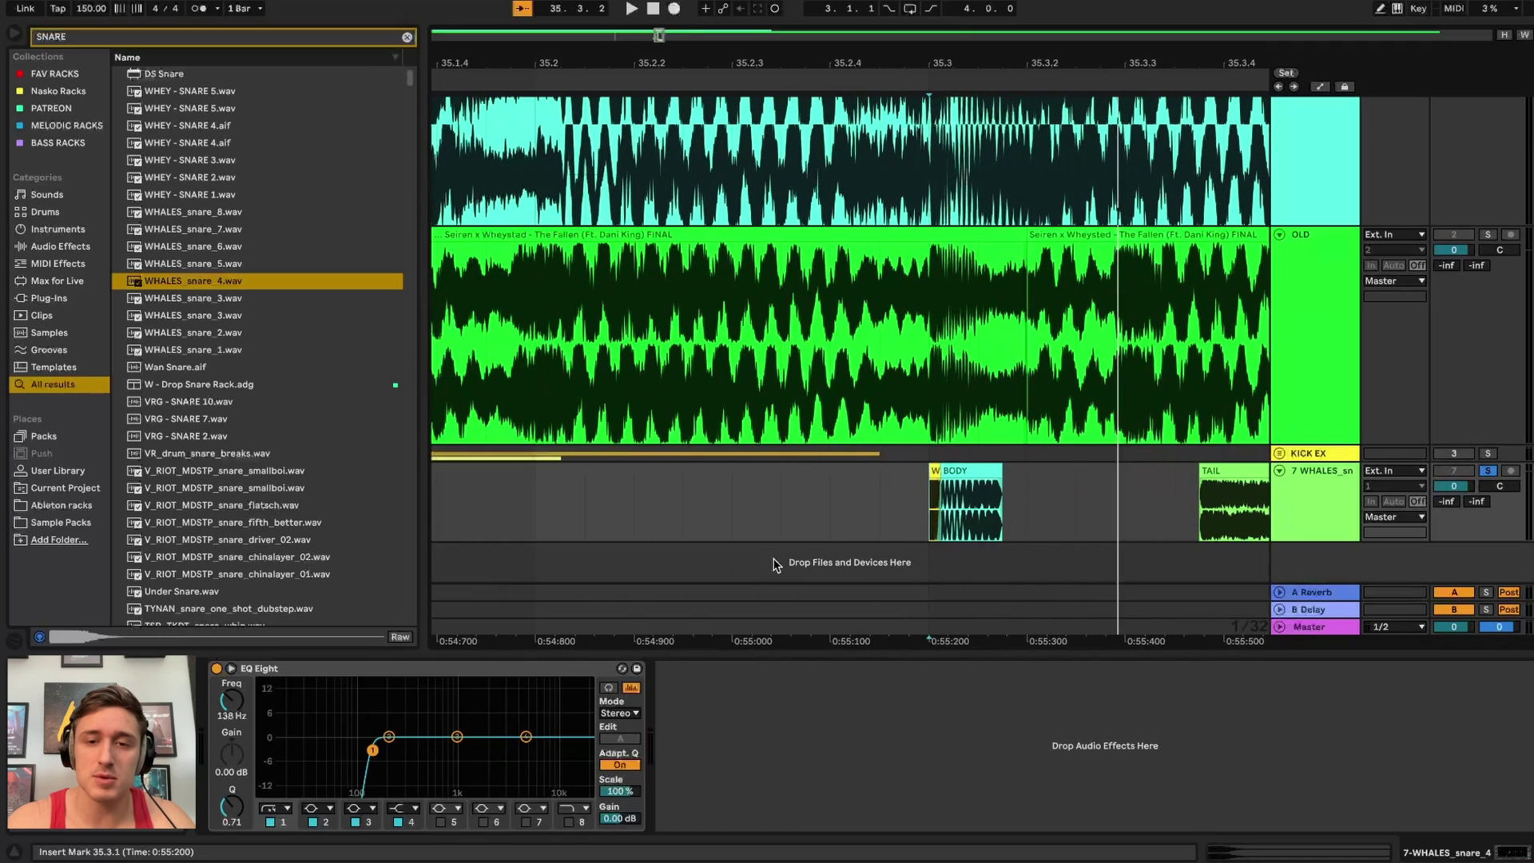
pyautogui.write('UTI')
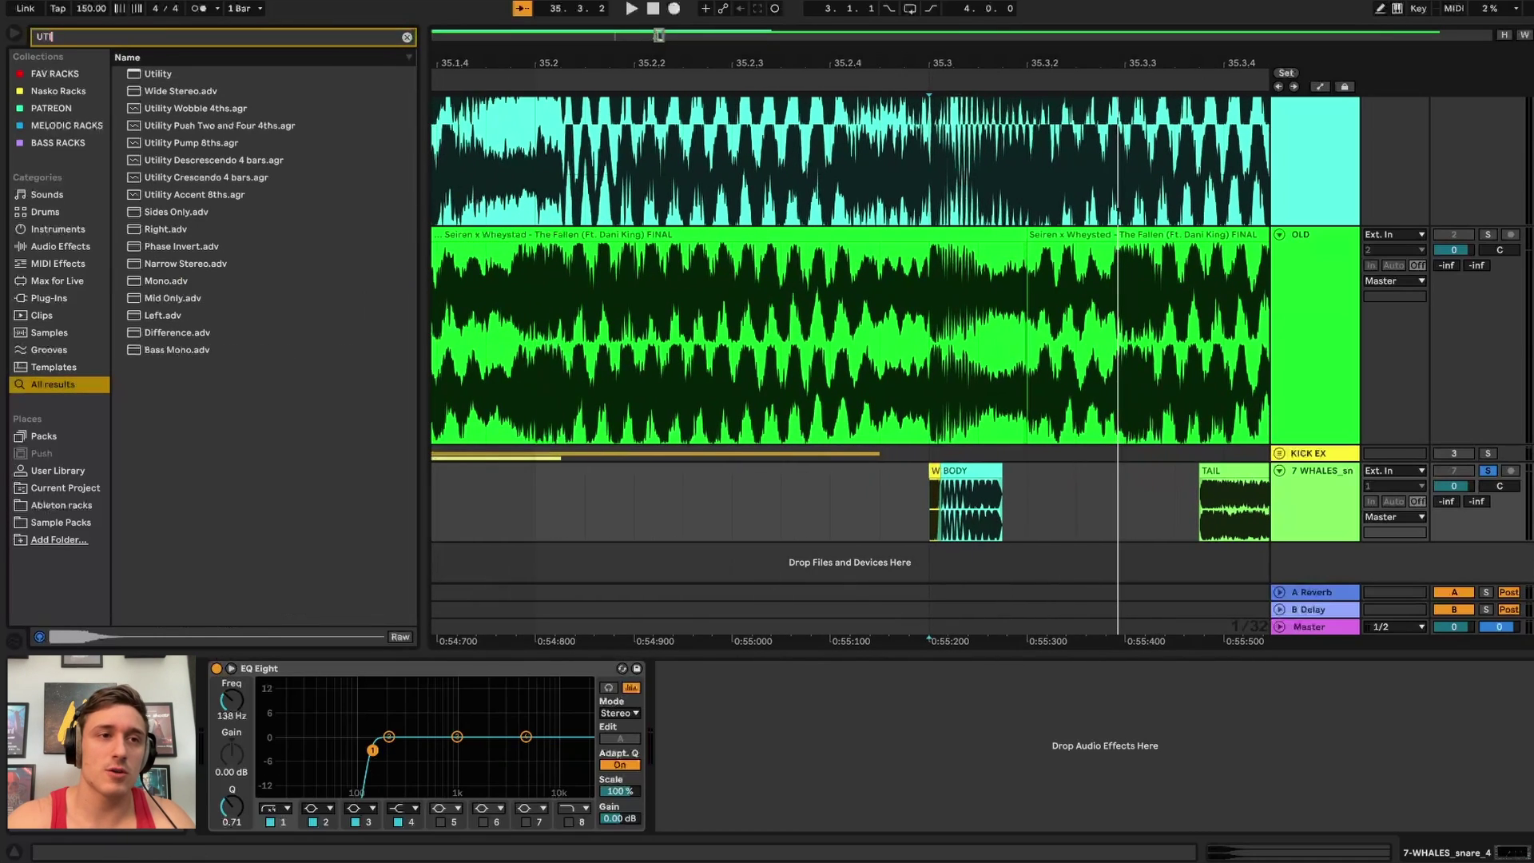
pyautogui.doubleClick(189, 80)
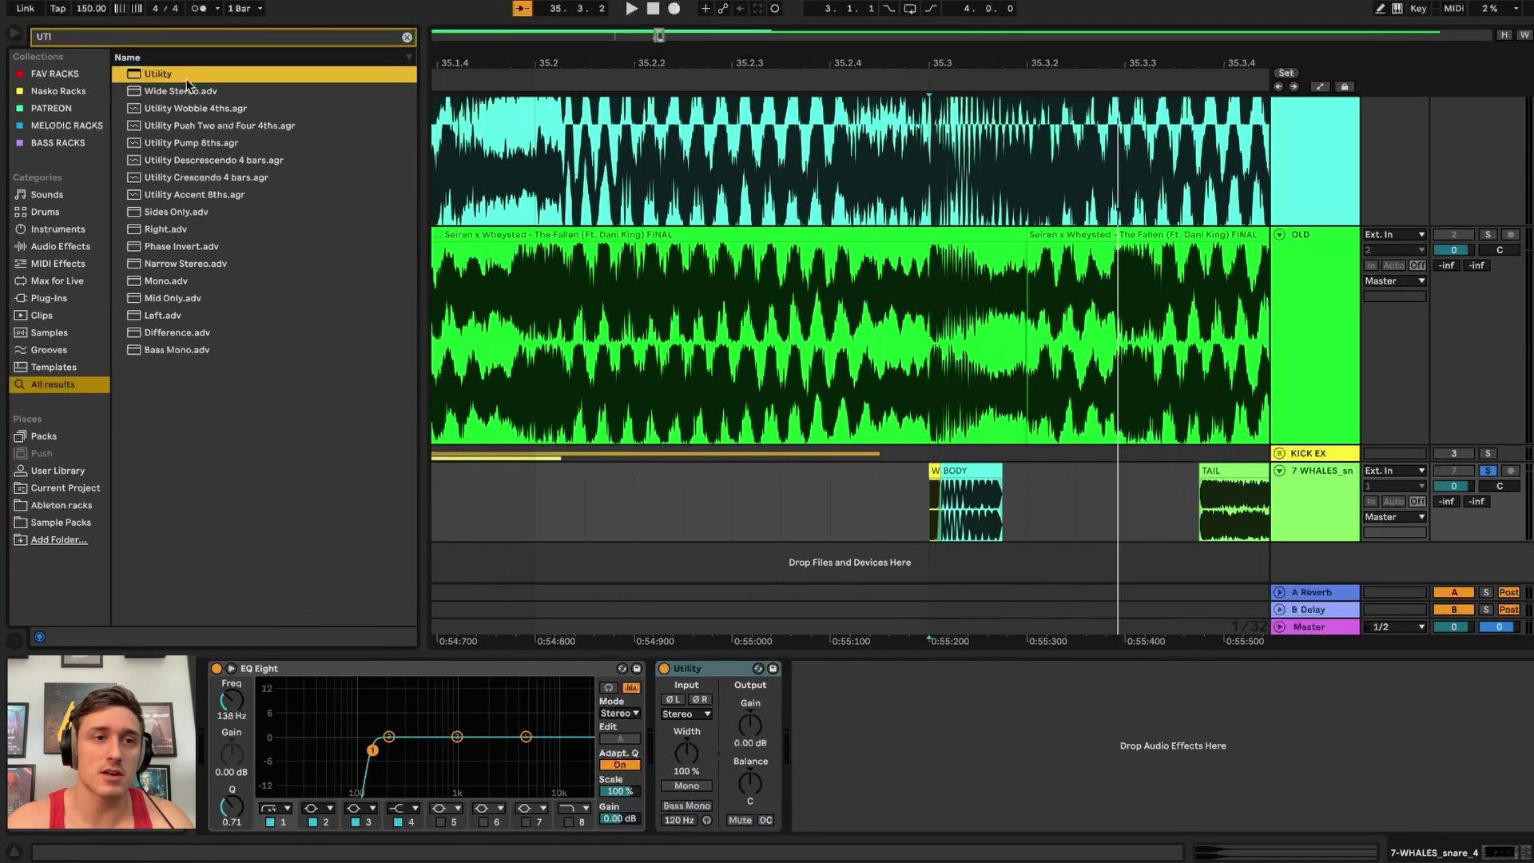
pyautogui.click(749, 727)
pyautogui.press('a')
# - Automate the snare's Utility gain to drop to -inf dB at 35.3.1 and curve back to 0 dB at the end of BODY
pyautogui.scroll(4, 970, 524)
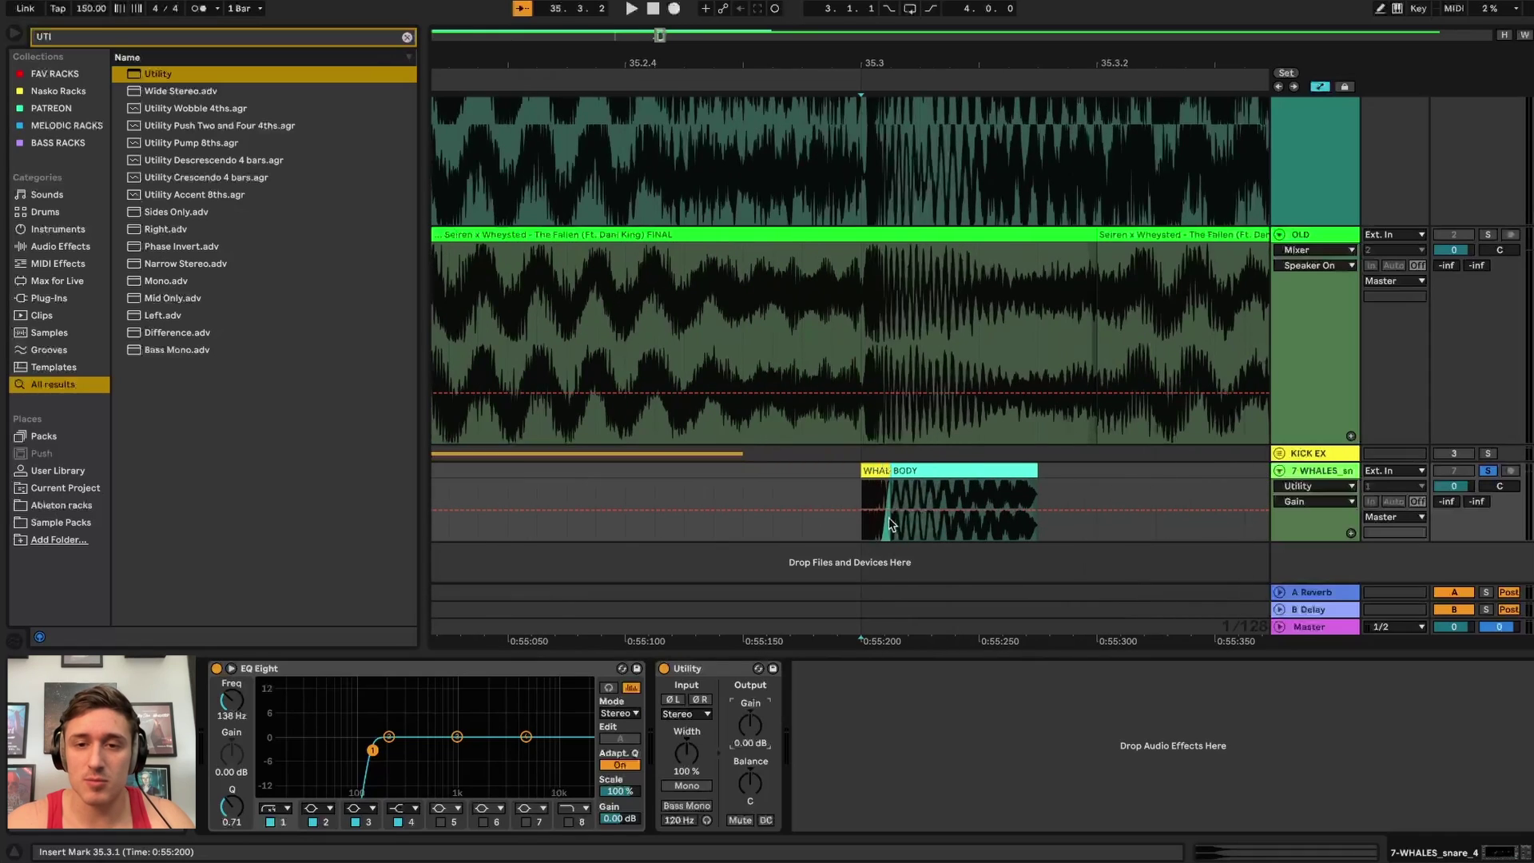
pyautogui.click(1039, 508)
pyautogui.moveTo(863, 510); pyautogui.dragTo(863, 544)
pyautogui.moveTo(954, 524); pyautogui.dragTo(954, 552)
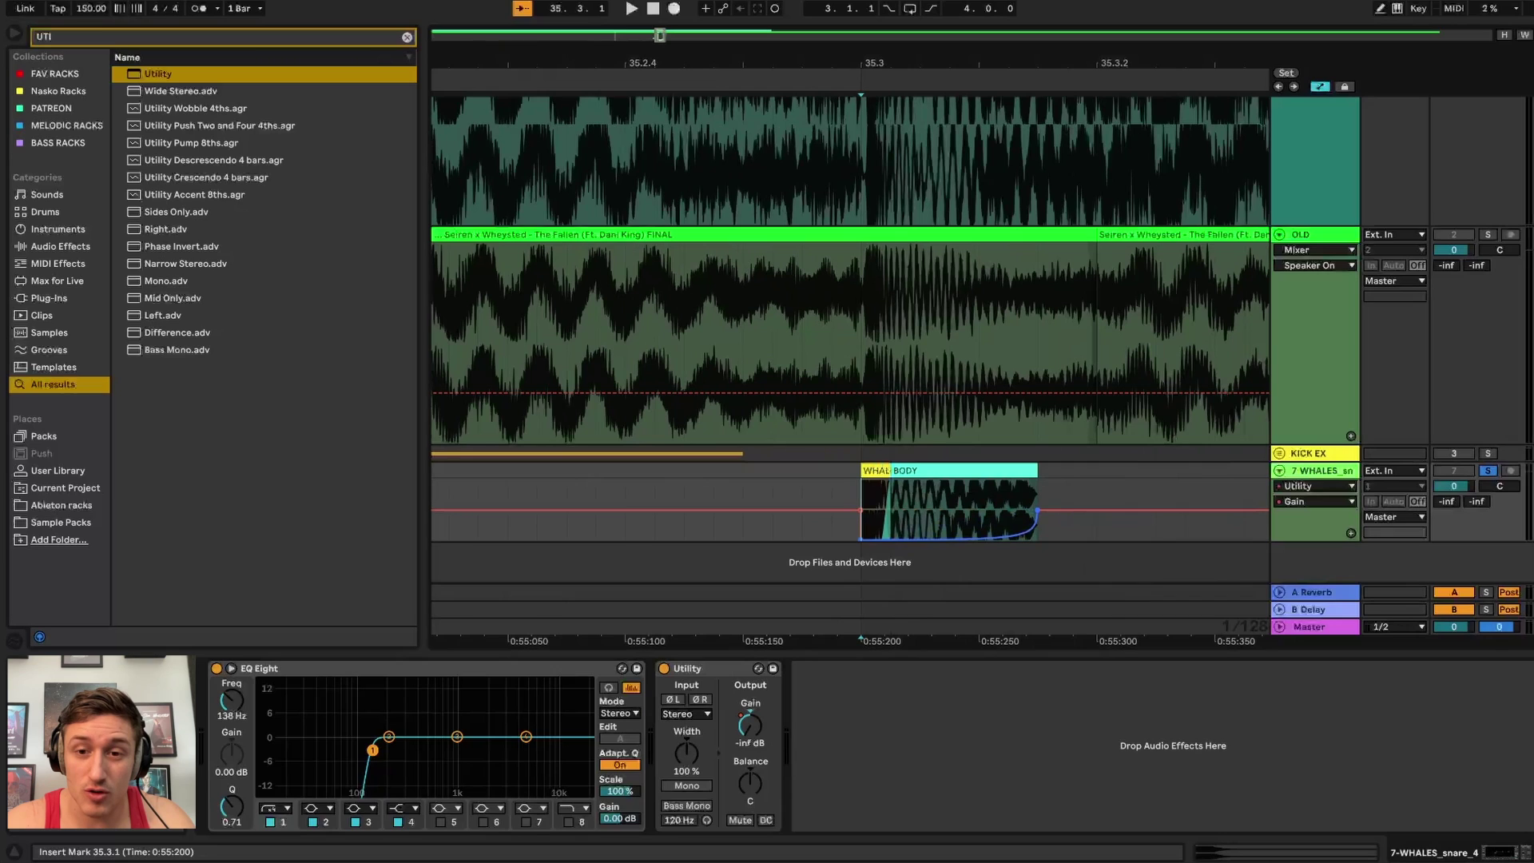
# - Move the TAIL slice back so it directly follows the BODY slice
pyautogui.scroll(-3, 995, 537)
pyautogui.moveTo(1193, 492); pyautogui.dragTo(1043, 482)
pyautogui.scroll(3, 1043, 482)
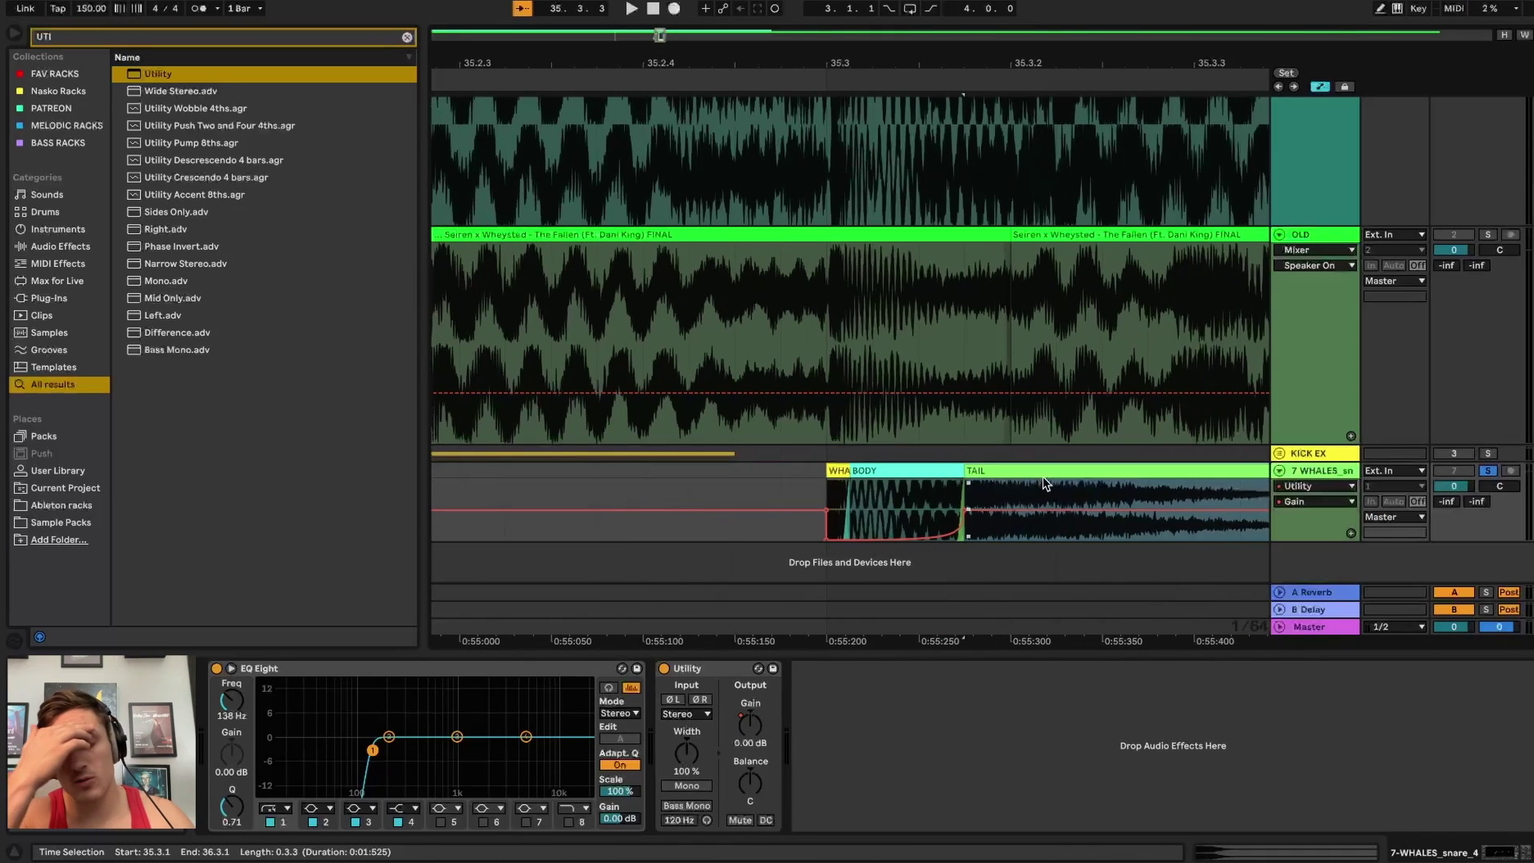
pyautogui.click(801, 492)
pyautogui.scroll(3, 999, 542)
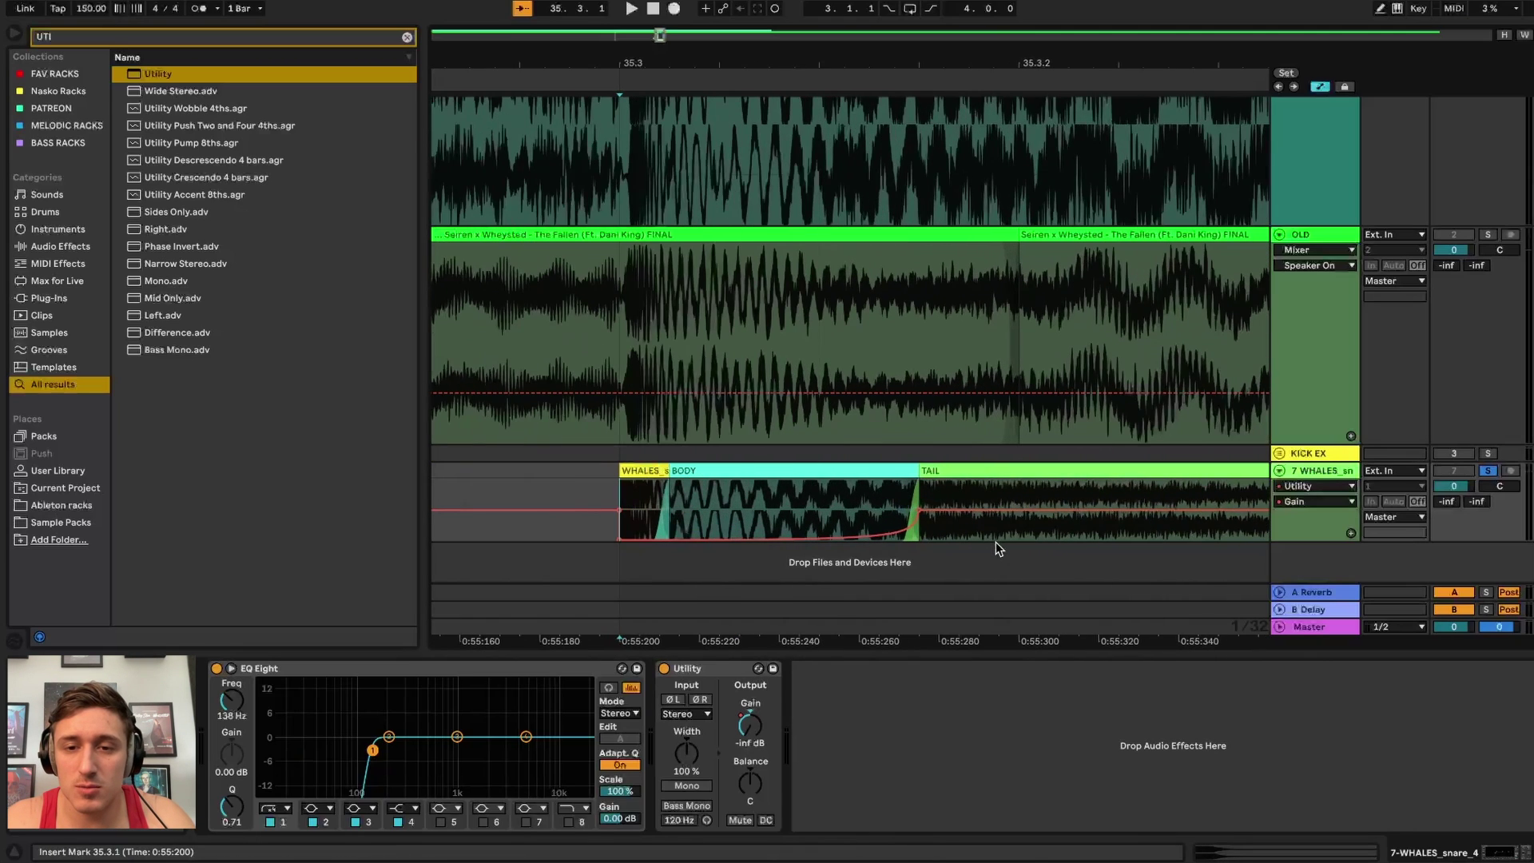
# - Extend the snare's gain automation curve so its 0 dB end point sits at 35.3.2
pyautogui.hotkey('ctrl', 'a')
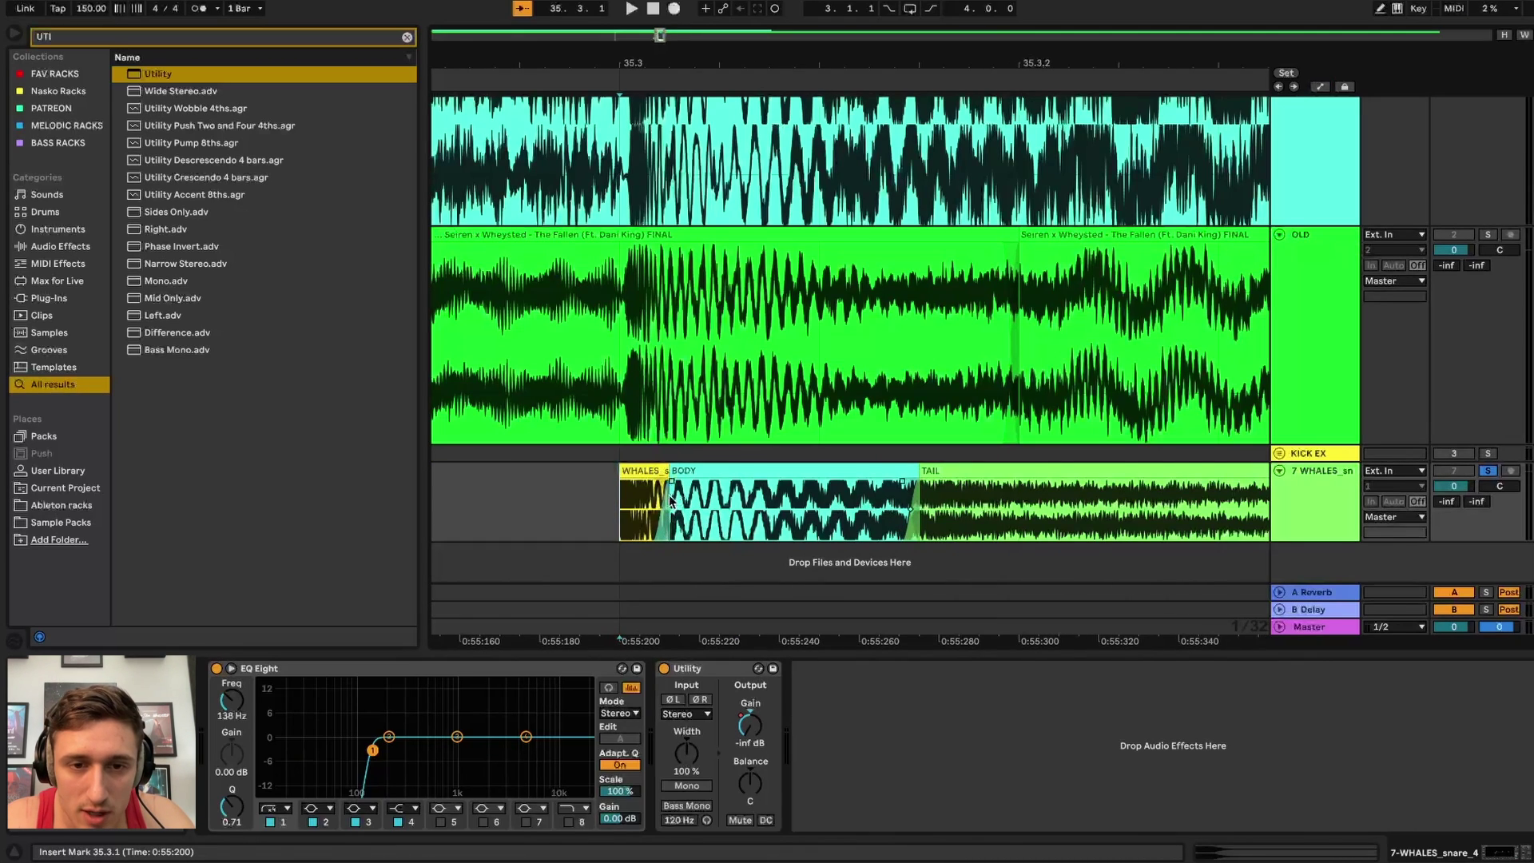
pyautogui.press('a')
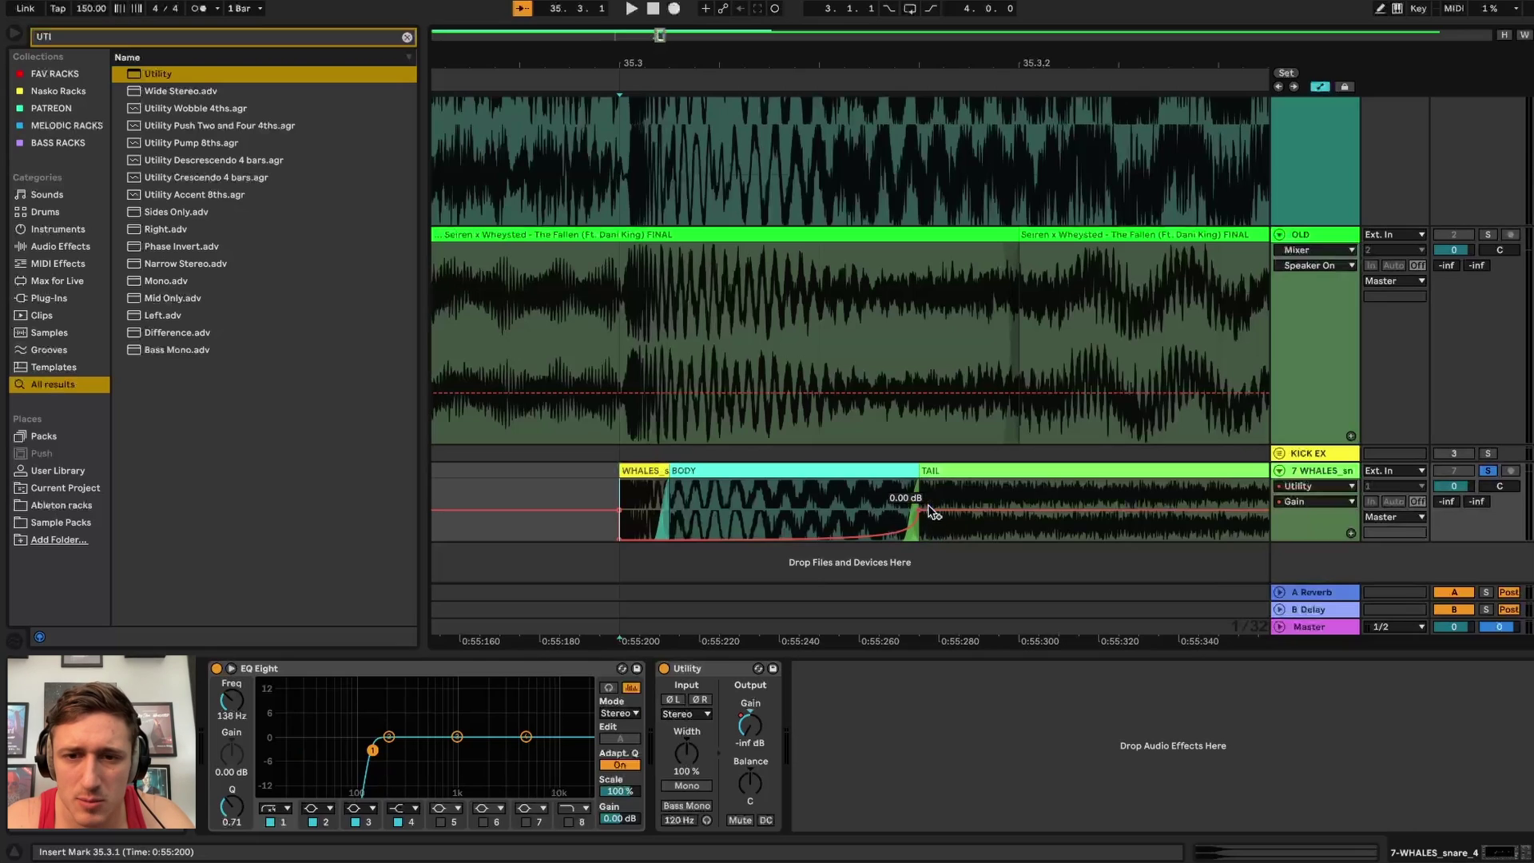
pyautogui.moveTo(921, 517); pyautogui.dragTo(1022, 518)
pyautogui.scroll(-3, 839, 494)
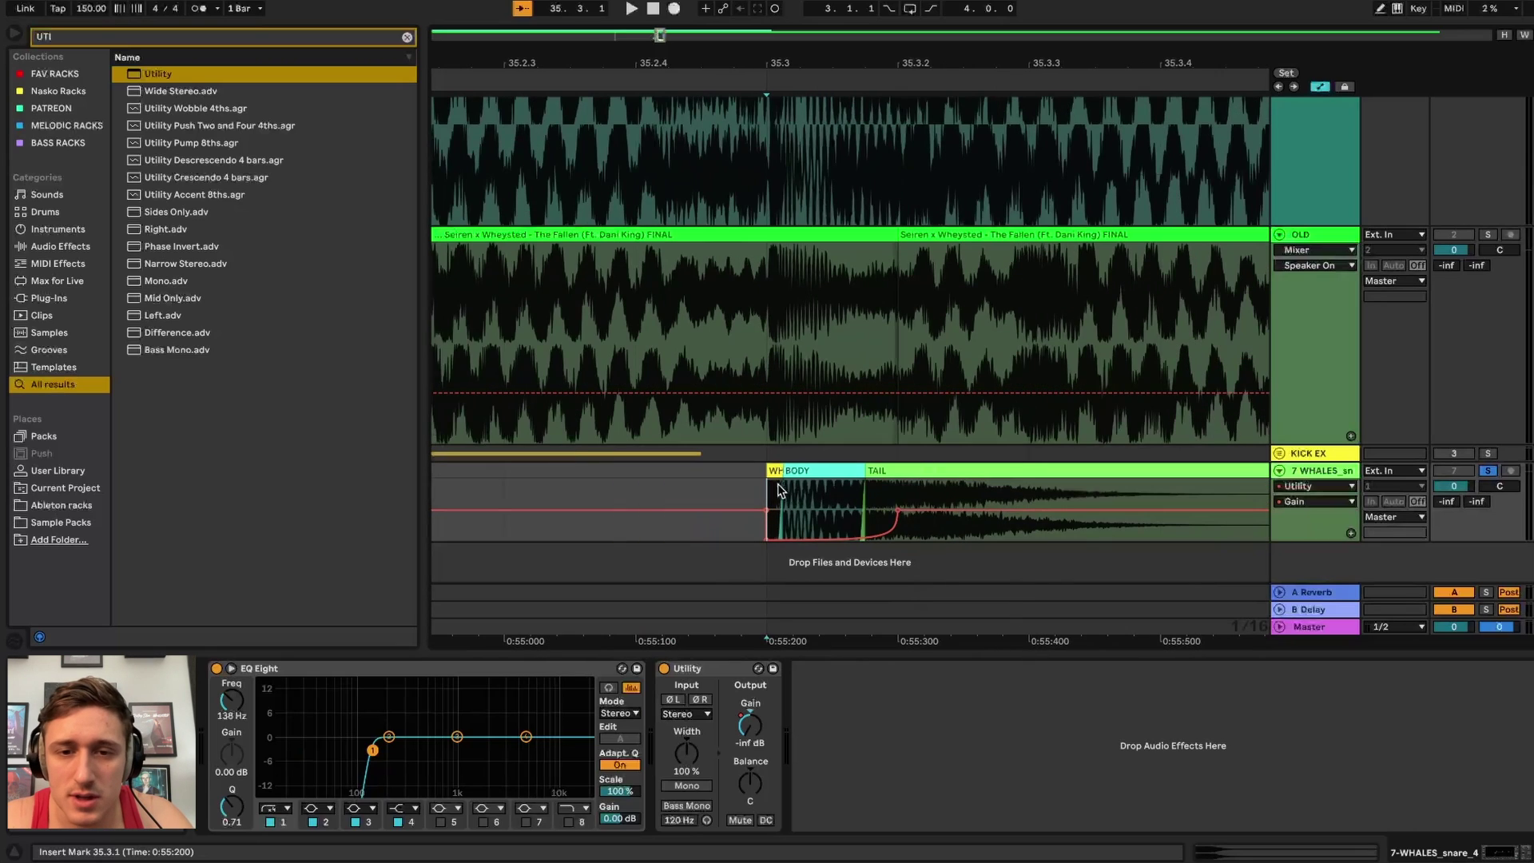
# - Unfold the KICK EX group and highlight the first 50 ms of the ducked sub clip at bar 35 for comparison
pyautogui.hscroll(-5, 908, 495)
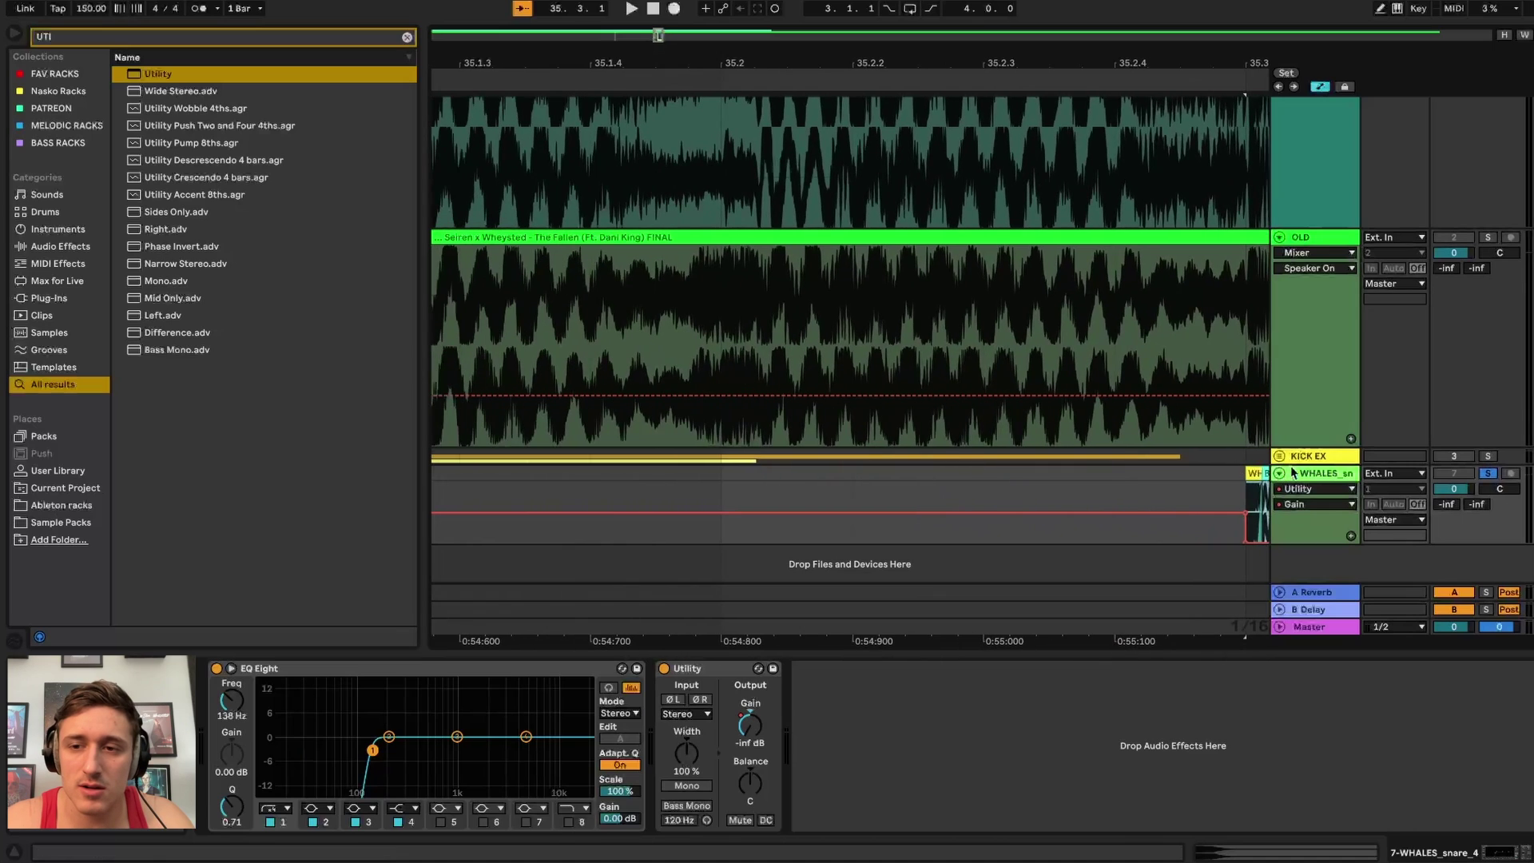
pyautogui.click(1281, 457)
pyautogui.hscroll(-10, 788, 528)
pyautogui.scroll(-4, 788, 528)
pyautogui.hscroll(4, 787, 528)
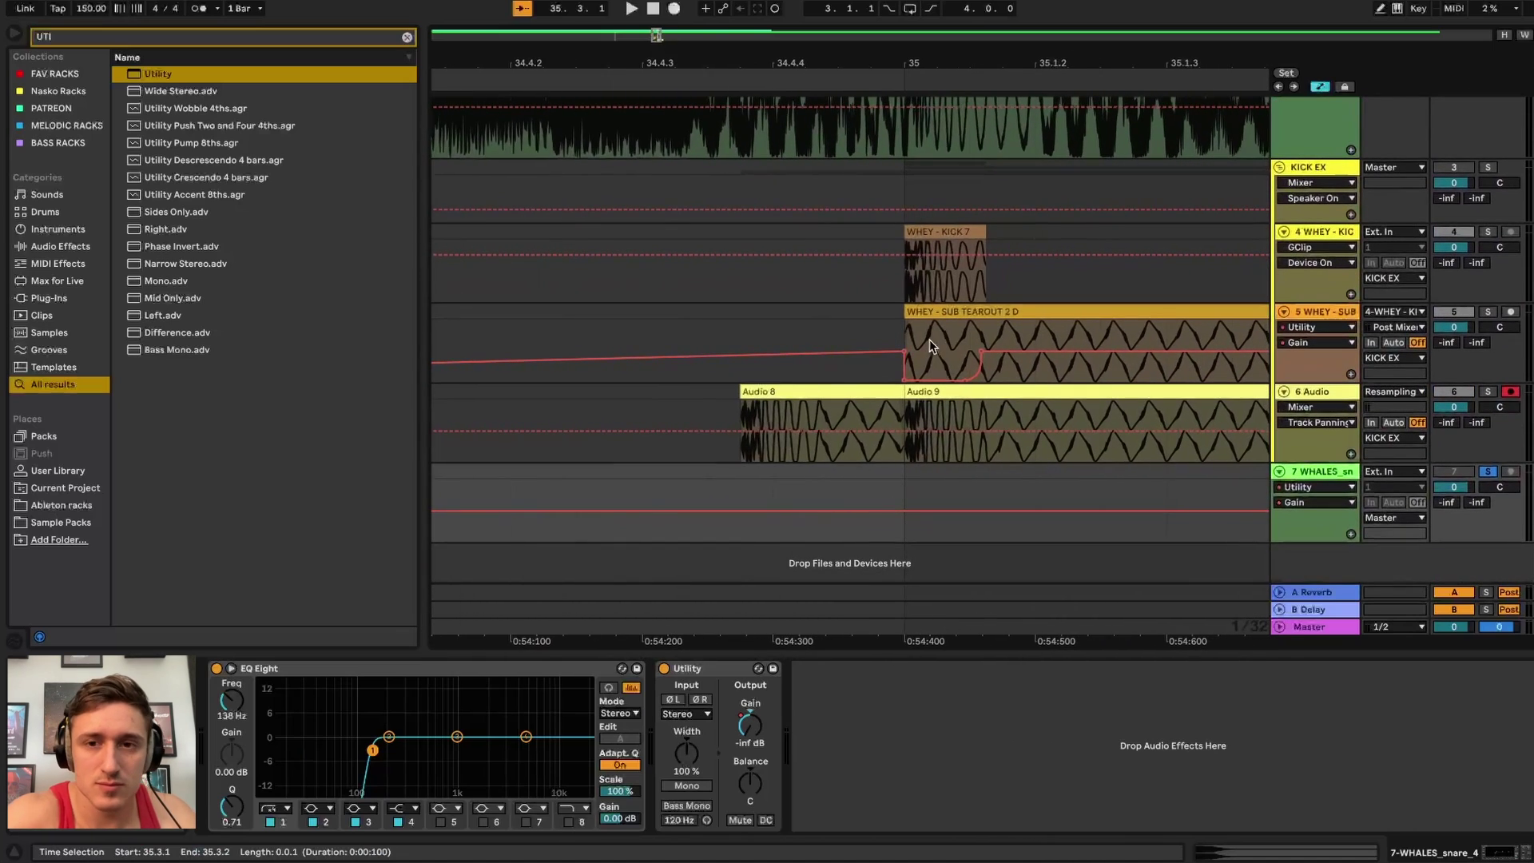
pyautogui.moveTo(927, 326); pyautogui.dragTo(969, 333)
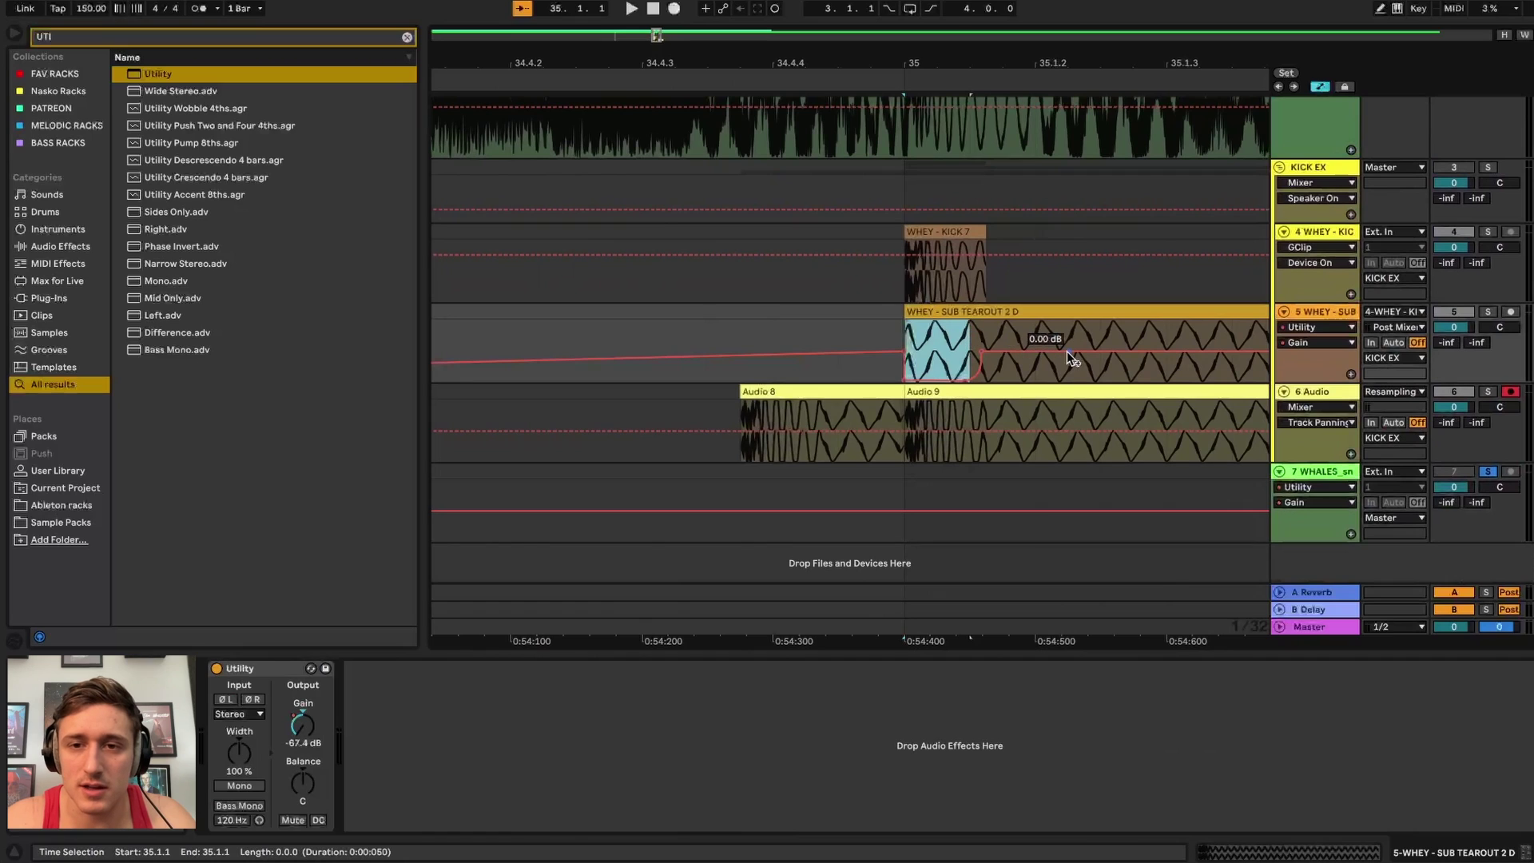
# - Play the gain-automated snare from 35.3.1 and hide the automation lanes
pyautogui.hscroll(4, 1067, 351)
pyautogui.hscroll(10, 1067, 351)
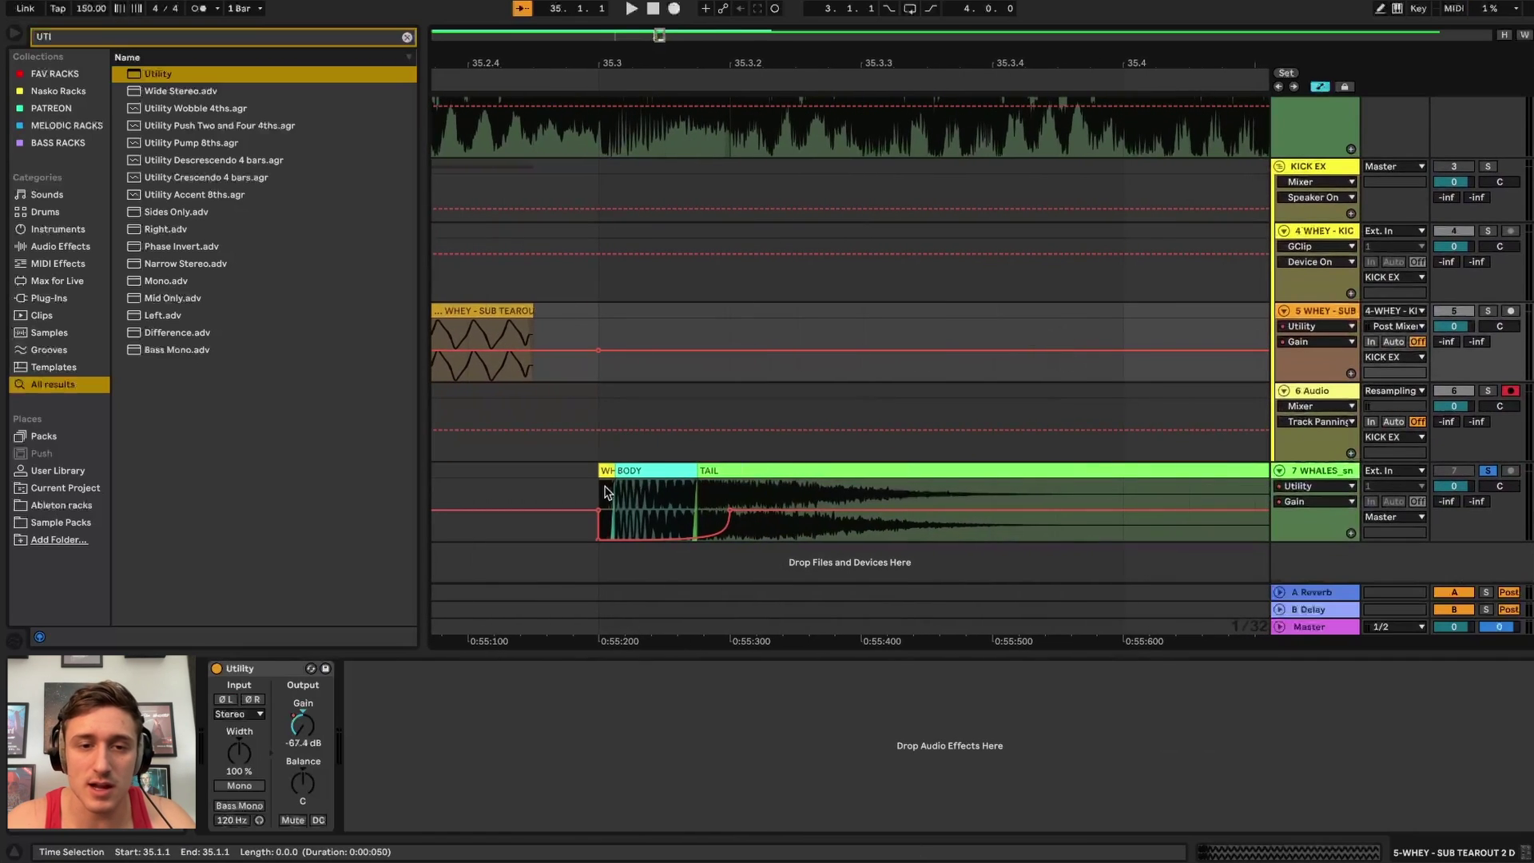
pyautogui.click(598, 483)
pyautogui.press('space')
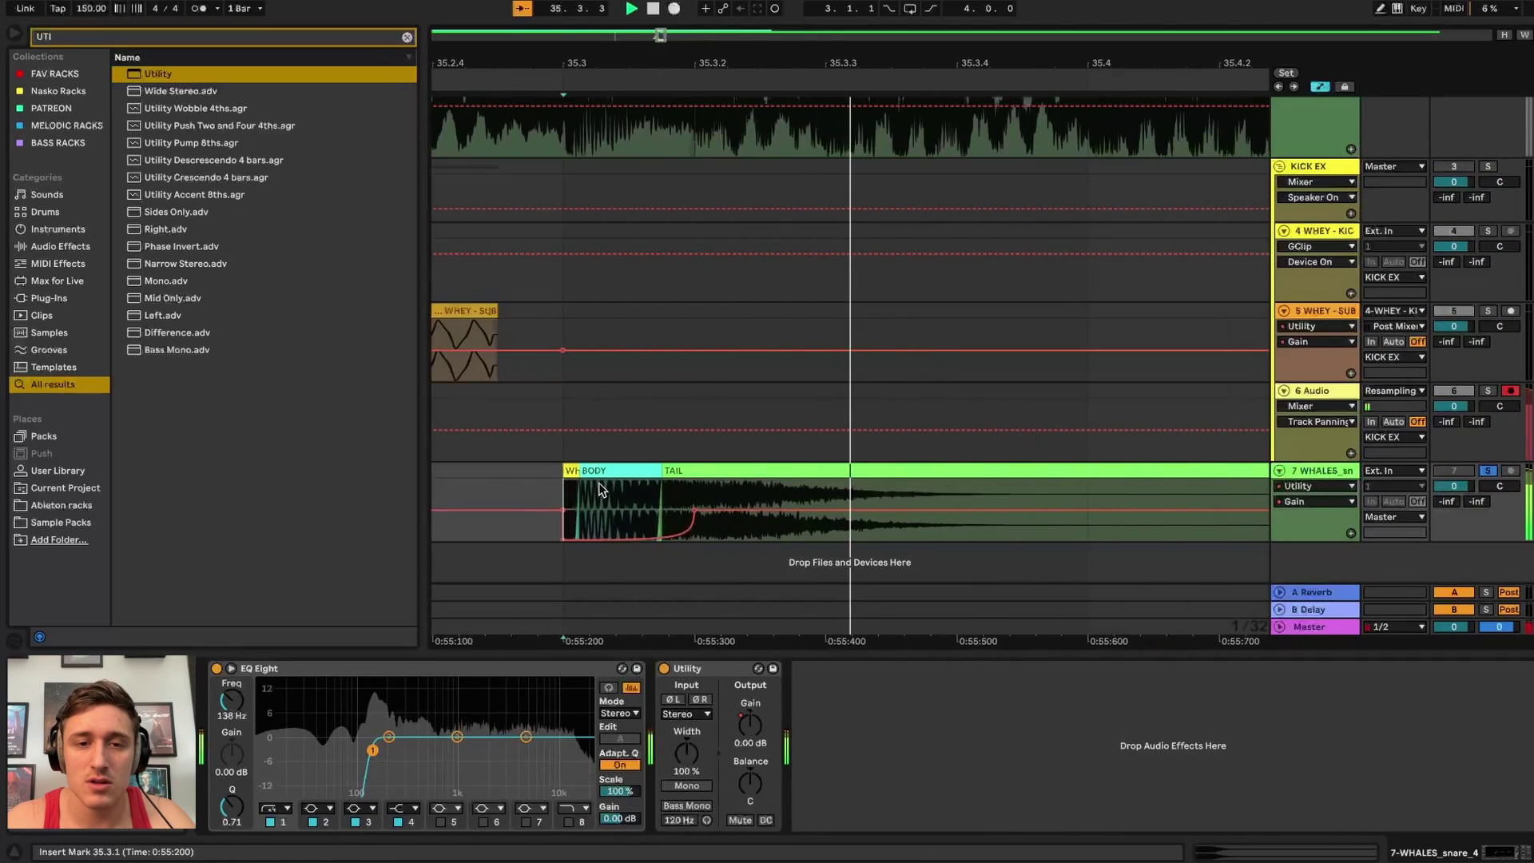
pyautogui.press('space')
pyautogui.press('a')
pyautogui.hscroll(-1, 658, 490)
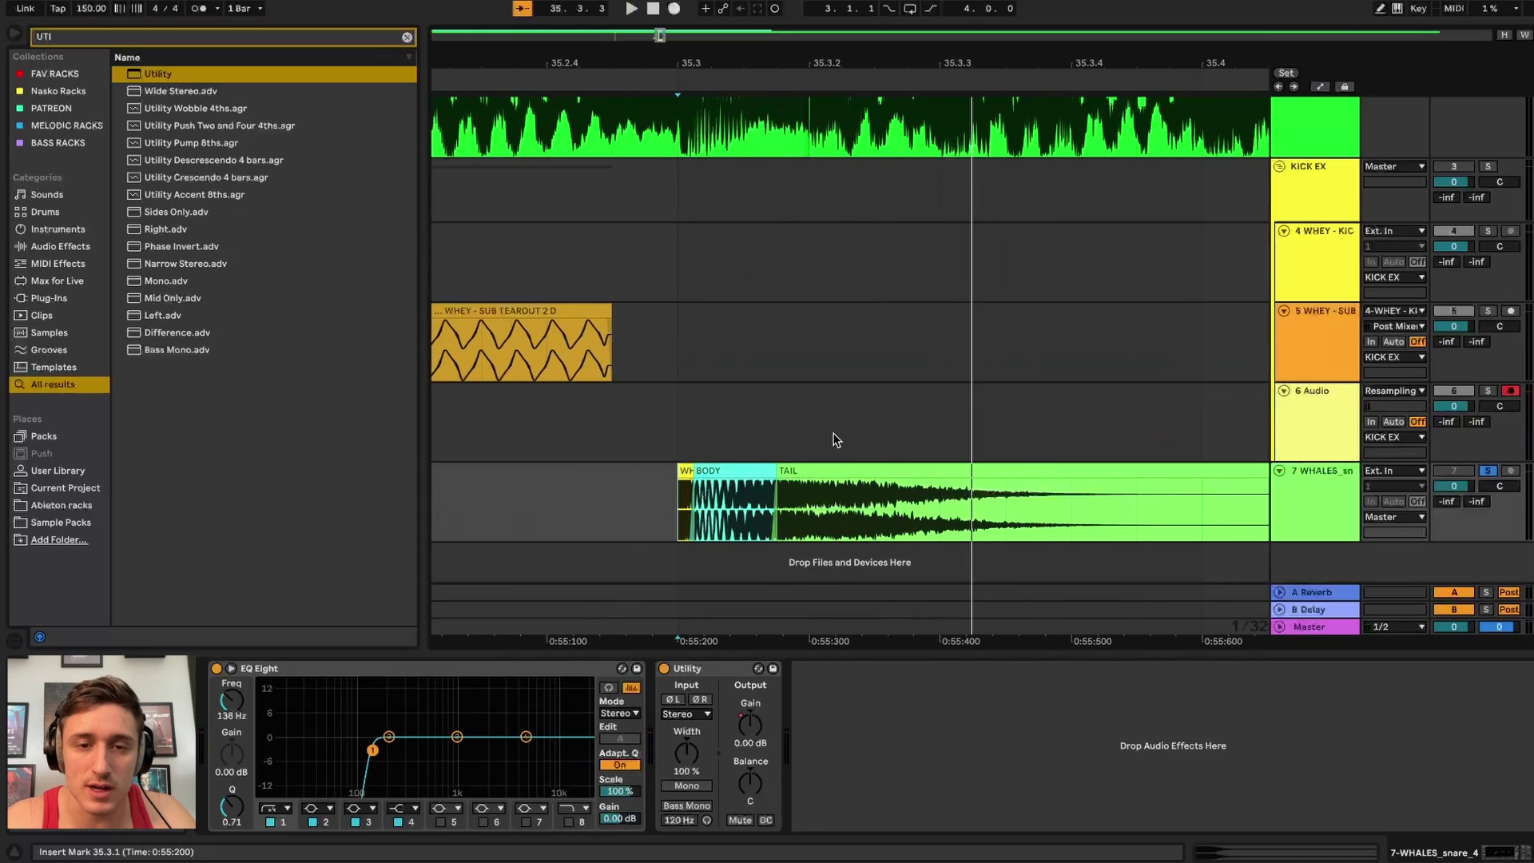
# - Solo the 8 Group along with the snare and resample both onto the 6 Audio track from 35.3.1
pyautogui.click(1279, 493)
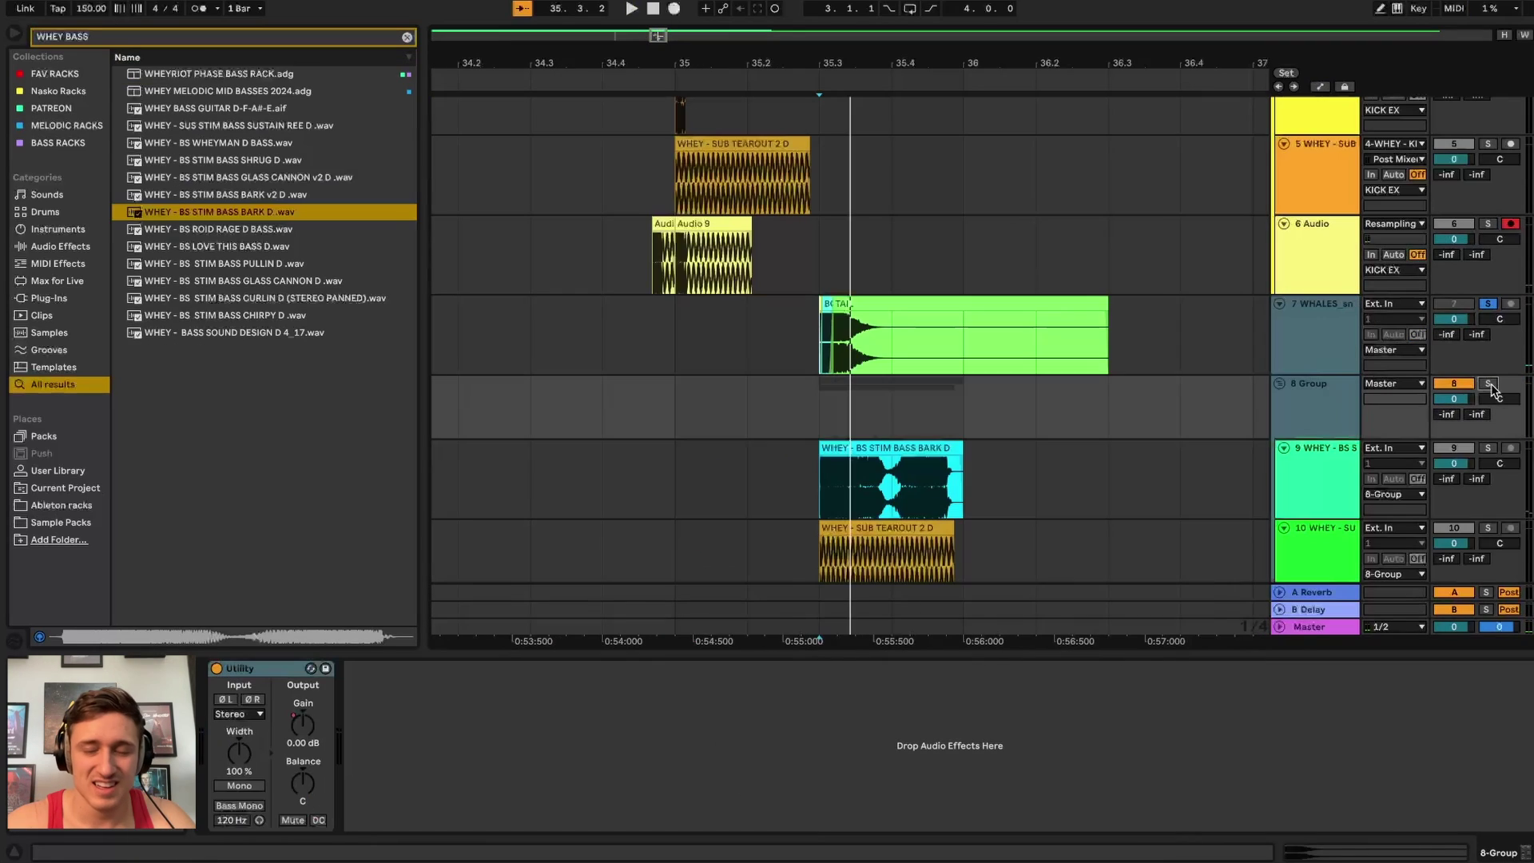
pyautogui.click(805, 248)
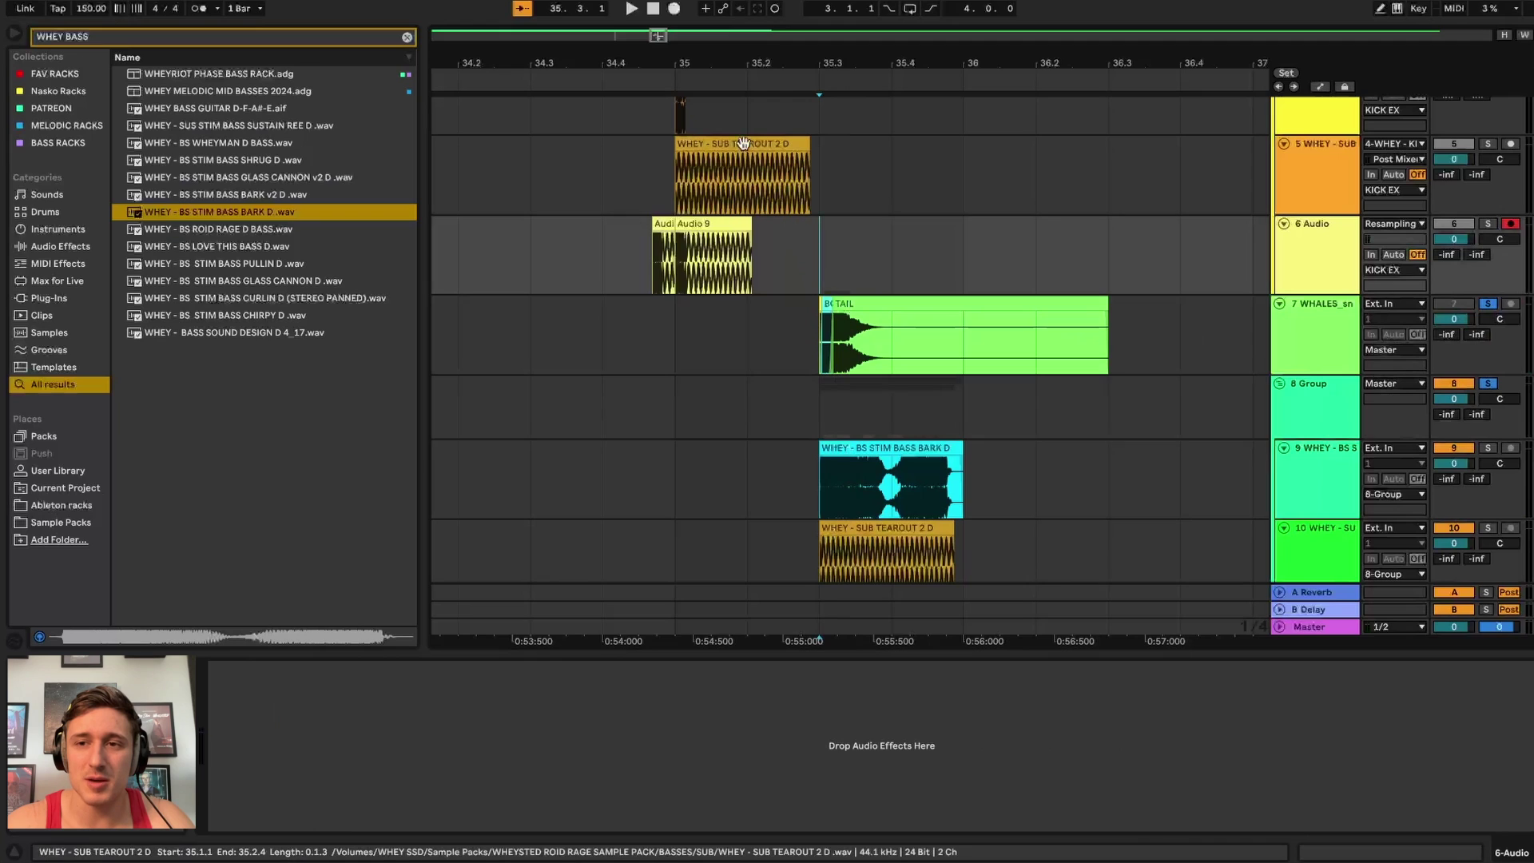
pyautogui.click(674, 9)
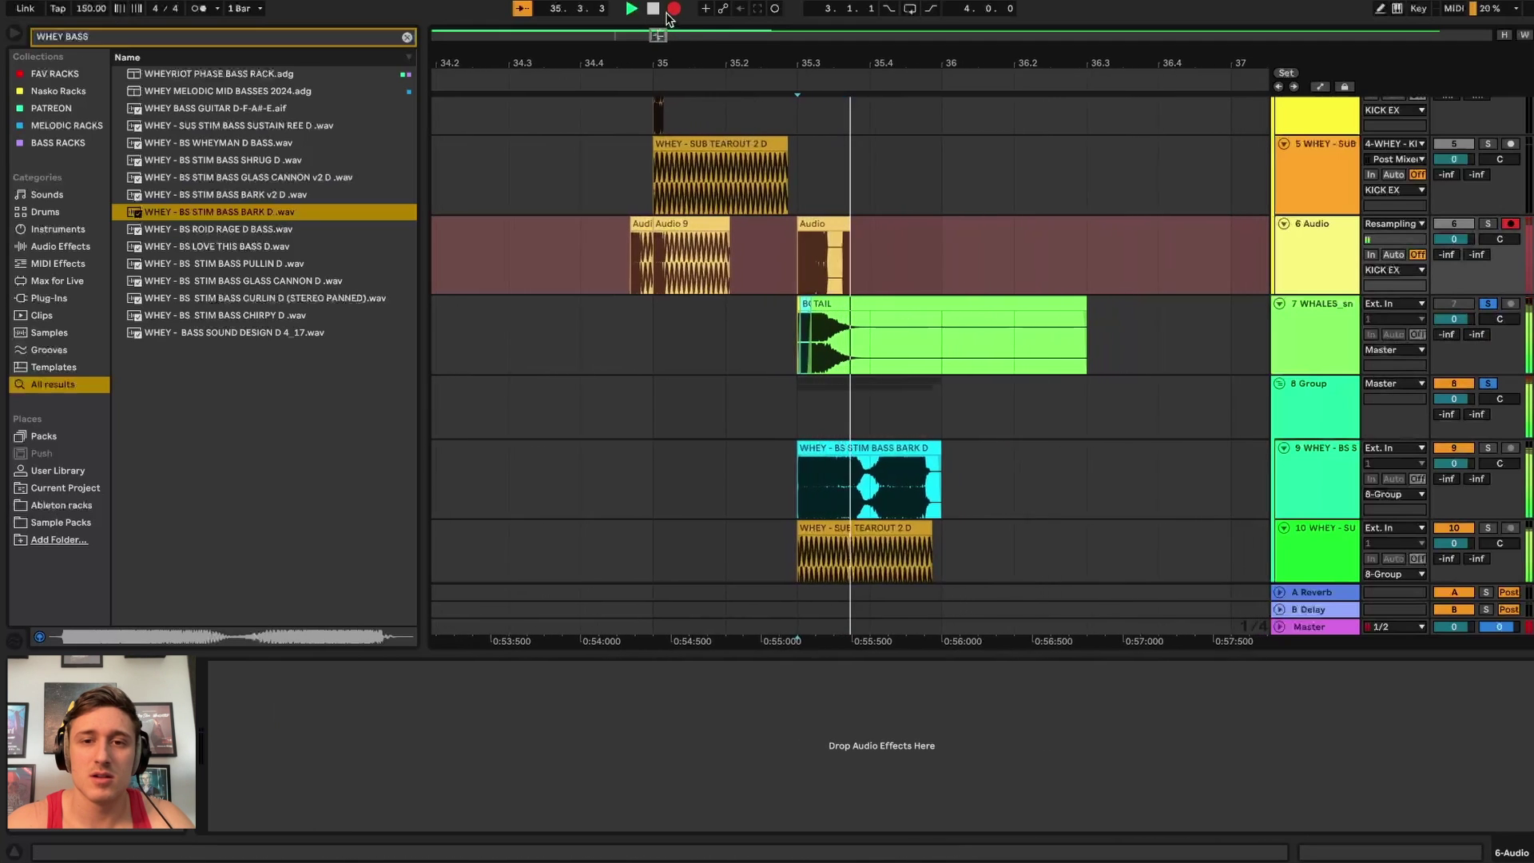
pyautogui.press('space')
# - Highlight the first 19 ms of the new recording on the 6 Audio track to examine the snare transient
pyautogui.scroll(5, 742, 297)
pyautogui.scroll(5, 740, 297)
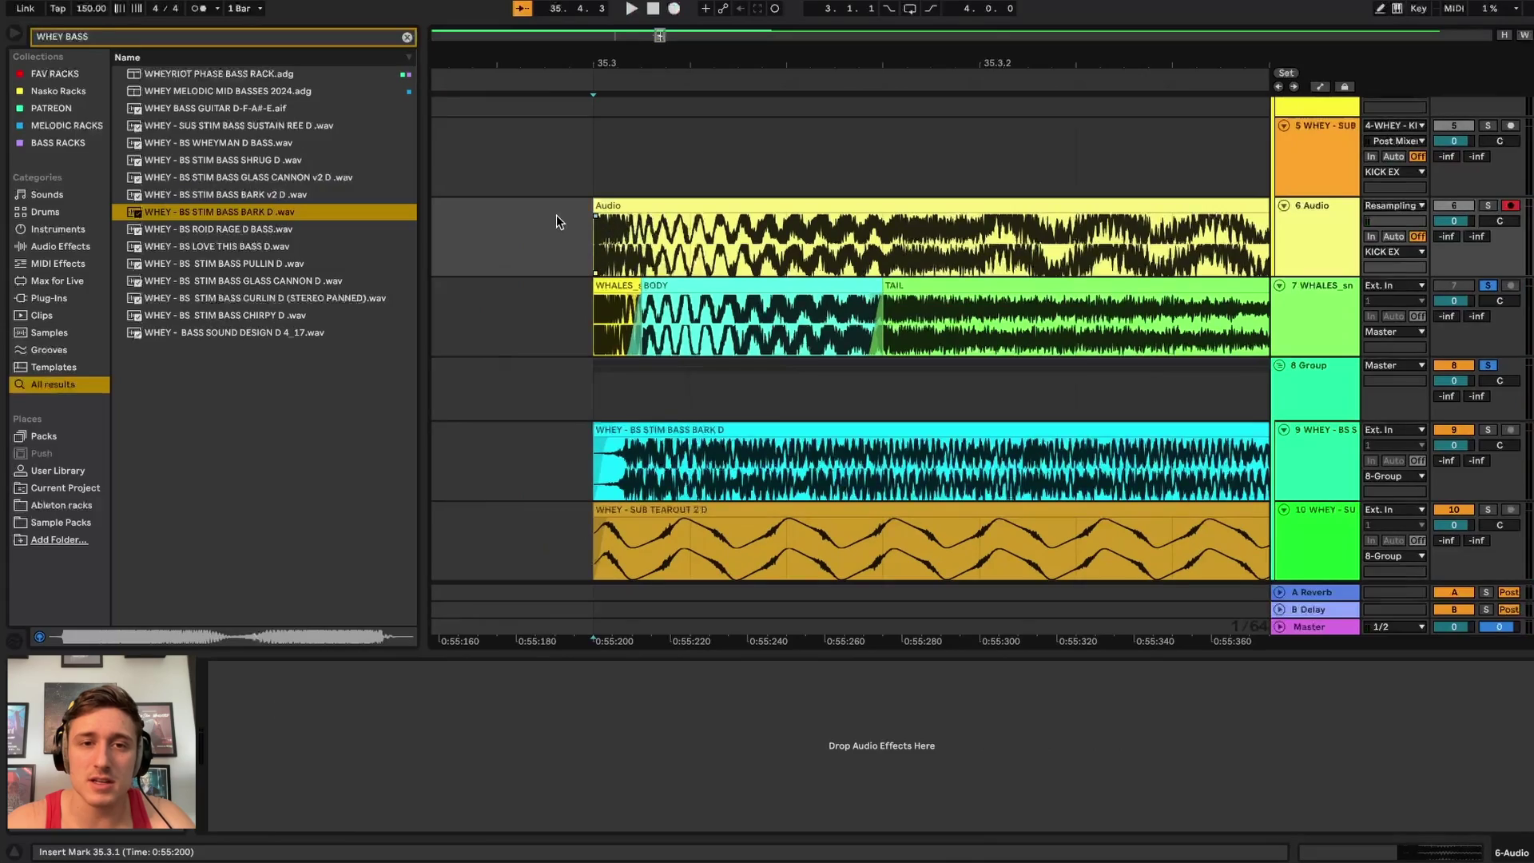
pyautogui.scroll(4, 582, 241)
pyautogui.moveTo(601, 241); pyautogui.dragTo(757, 242)
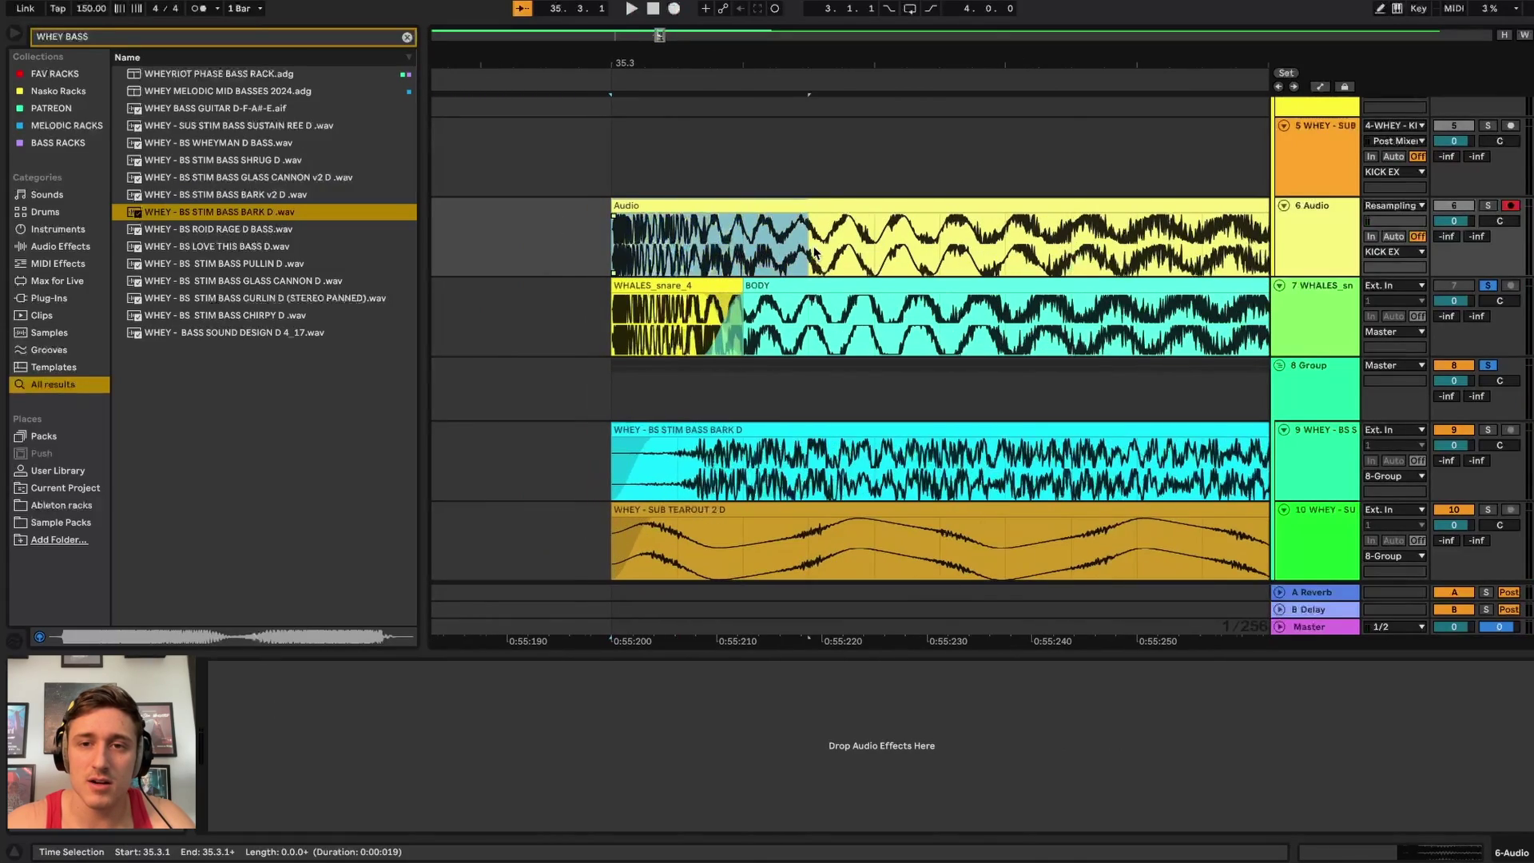
# - Highlight the 19 ms of the recording just before 35.3.2 to examine the transition from snare to bass
pyautogui.hscroll(10, 813, 251)
pyautogui.scroll(2, 813, 251)
pyautogui.hscroll(2, 813, 252)
pyautogui.moveTo(840, 271); pyautogui.dragTo(1041, 297)
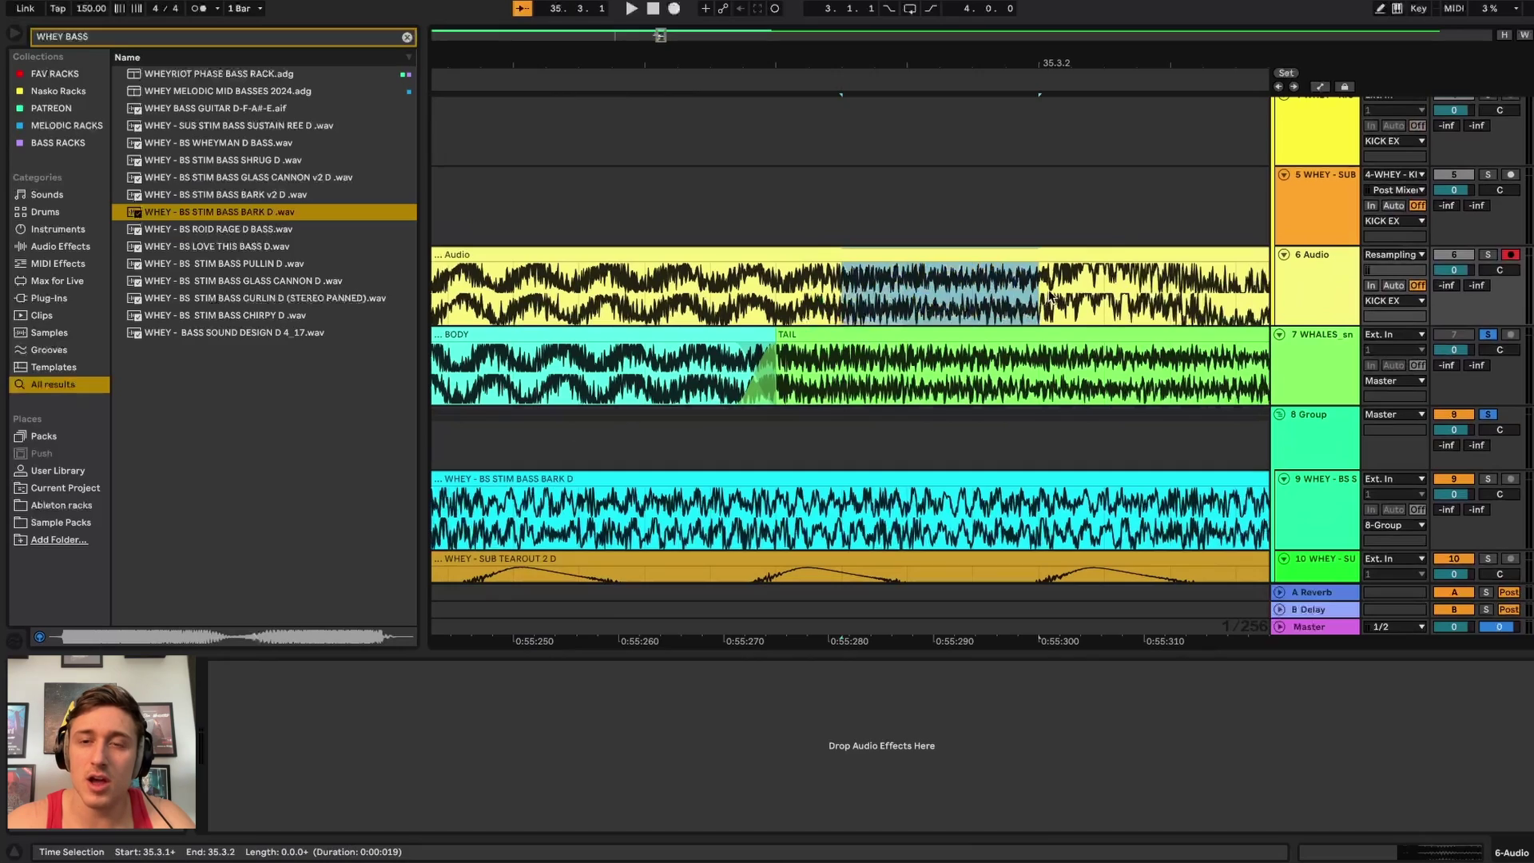
pyautogui.hscroll(3, 1049, 289)
pyautogui.scroll(-1, 1049, 289)
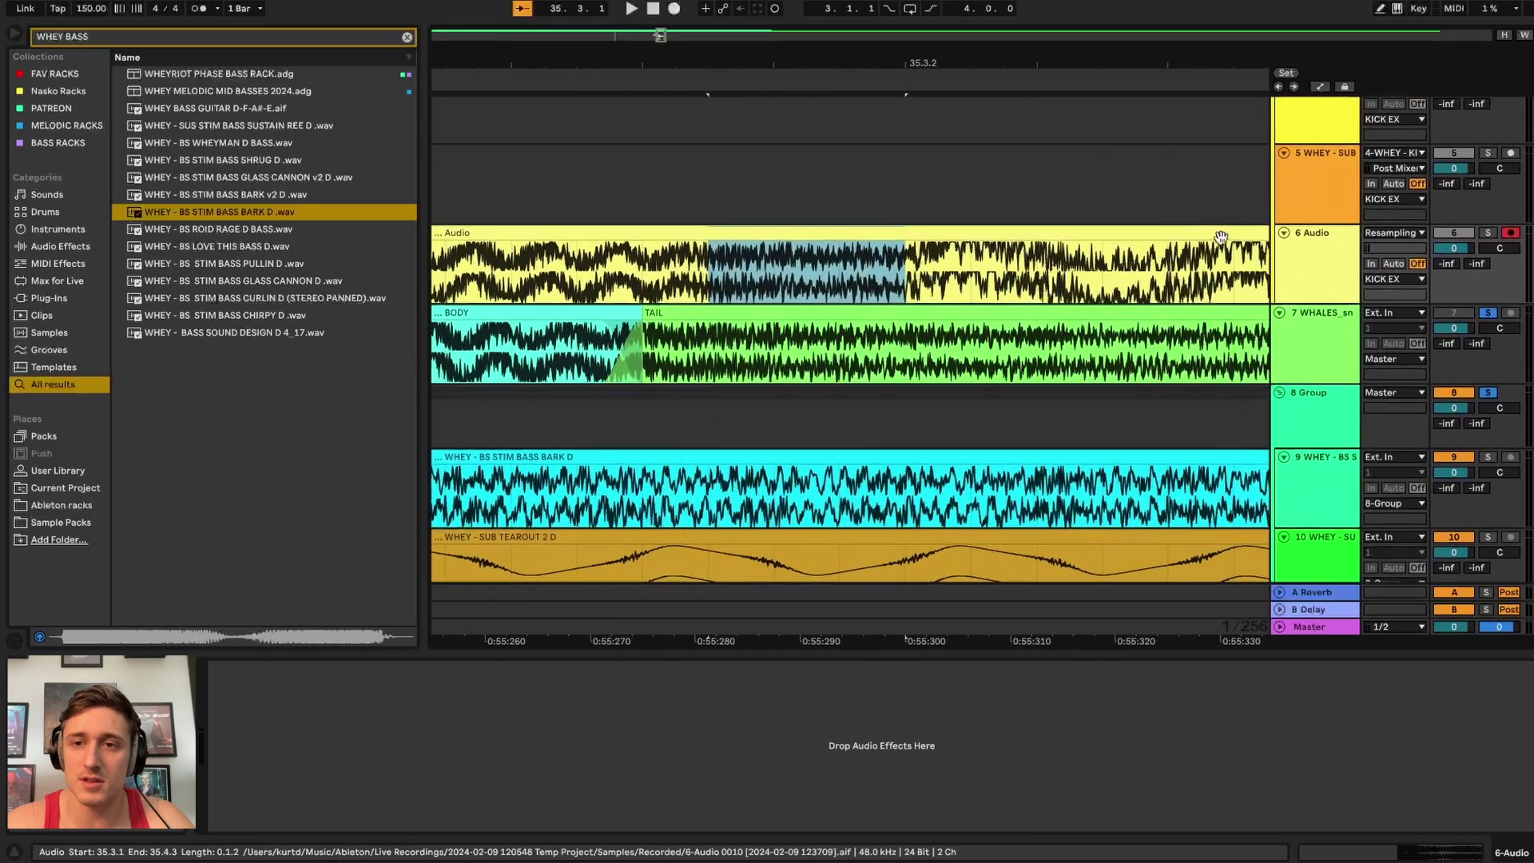
# - Move the newly recorded clip on the 6 Audio track to start at 35.4.3
pyautogui.scroll(-5, 1233, 260)
pyautogui.hscroll(3, 1234, 260)
pyautogui.scroll(-3, 1234, 260)
pyautogui.scroll(-1, 1234, 260)
pyautogui.click(1069, 279)
pyautogui.scroll(-6, 1071, 279)
pyautogui.scroll(-1, 1069, 276)
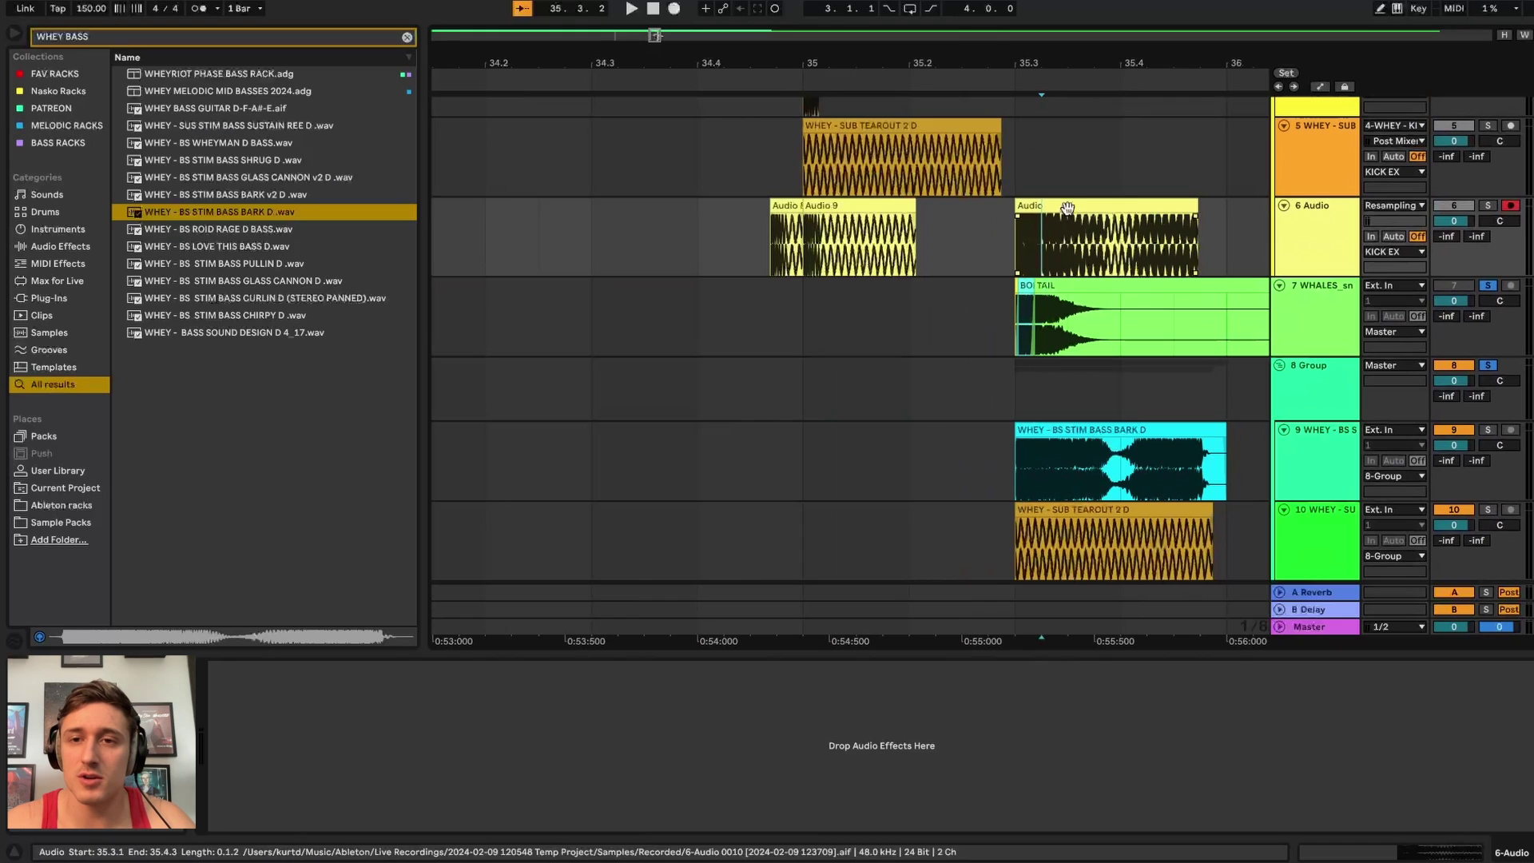
pyautogui.moveTo(1068, 208); pyautogui.dragTo(1252, 209)
# - Shorten the 8 Group's Utility gain dip by moving its 0 dB end point to about 0:55:250
pyautogui.scroll(6, 1058, 368)
pyautogui.press('a')
pyautogui.click(970, 396)
pyautogui.moveTo(970, 395); pyautogui.dragTo(896, 397)
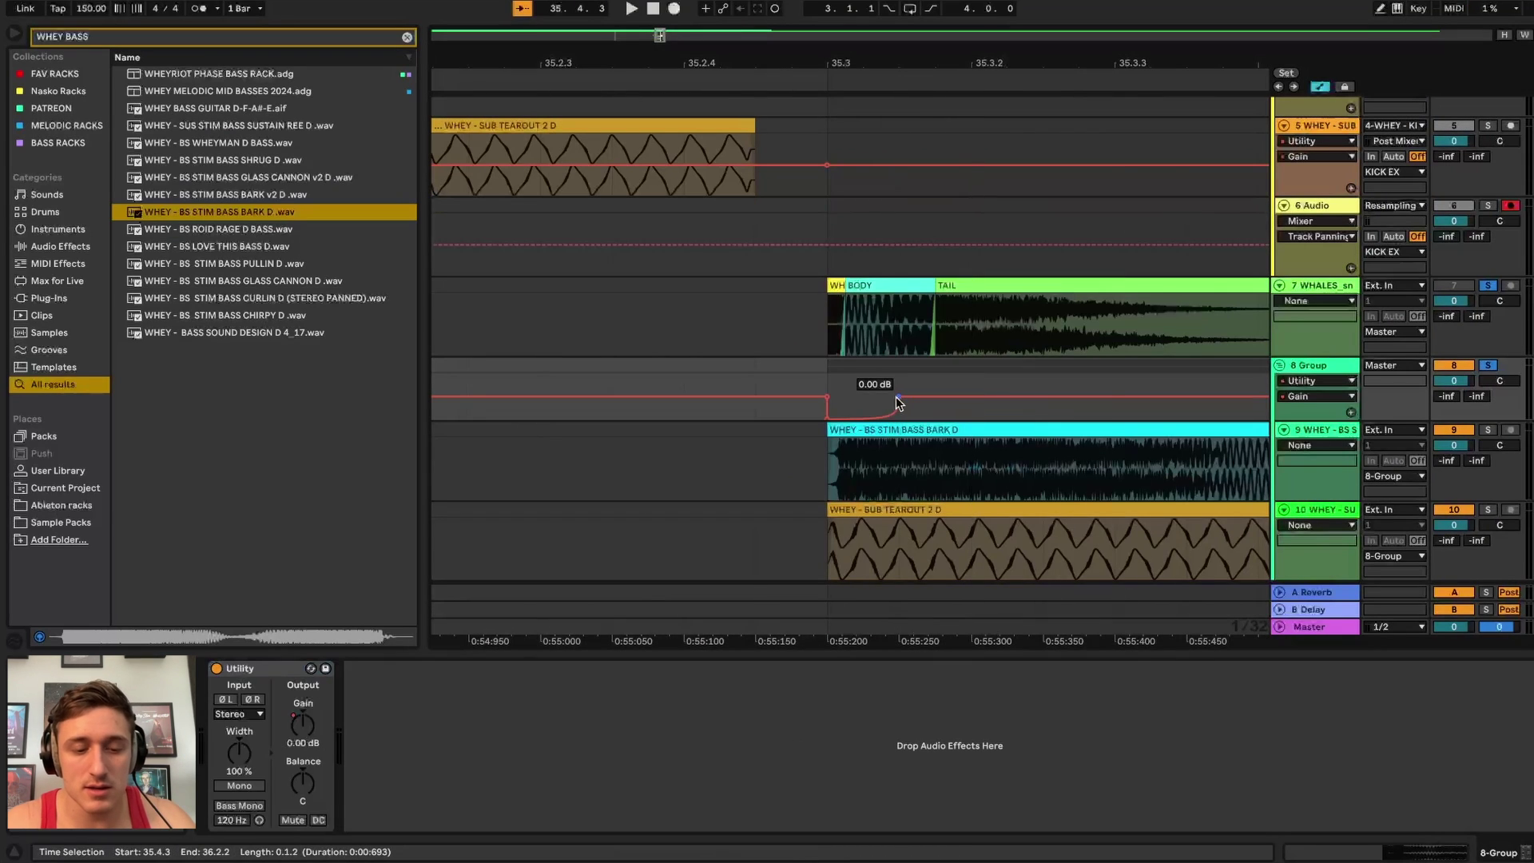
# - Move the new recording on 6 Audio to about 0:55:650 and lengthen the 8 Group's gain dip to end at 35.3.3
pyautogui.moveTo(670, 207); pyautogui.dragTo(1040, 220)
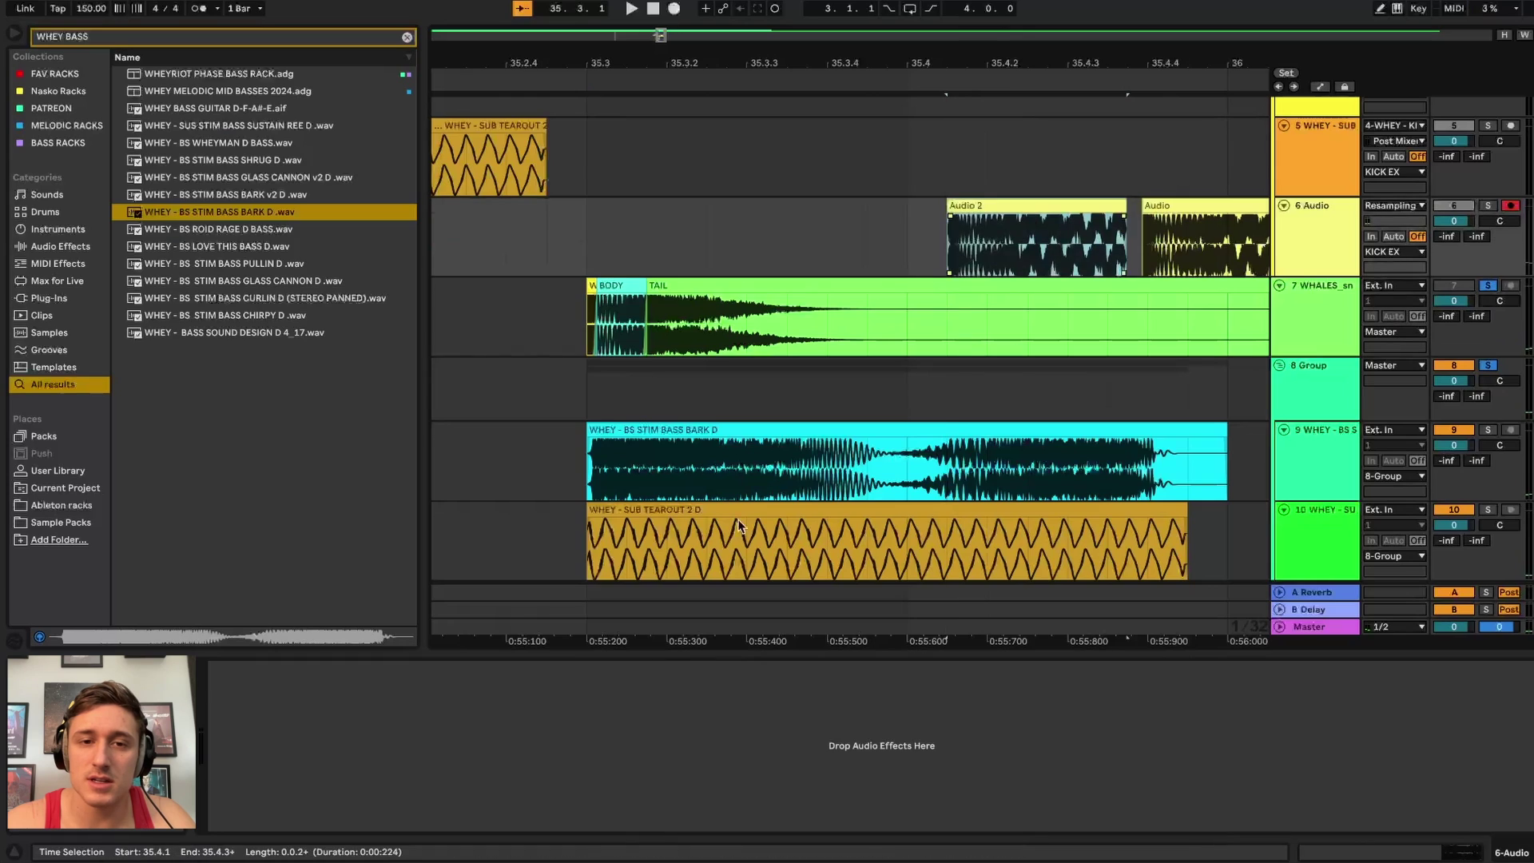
pyautogui.press('a')
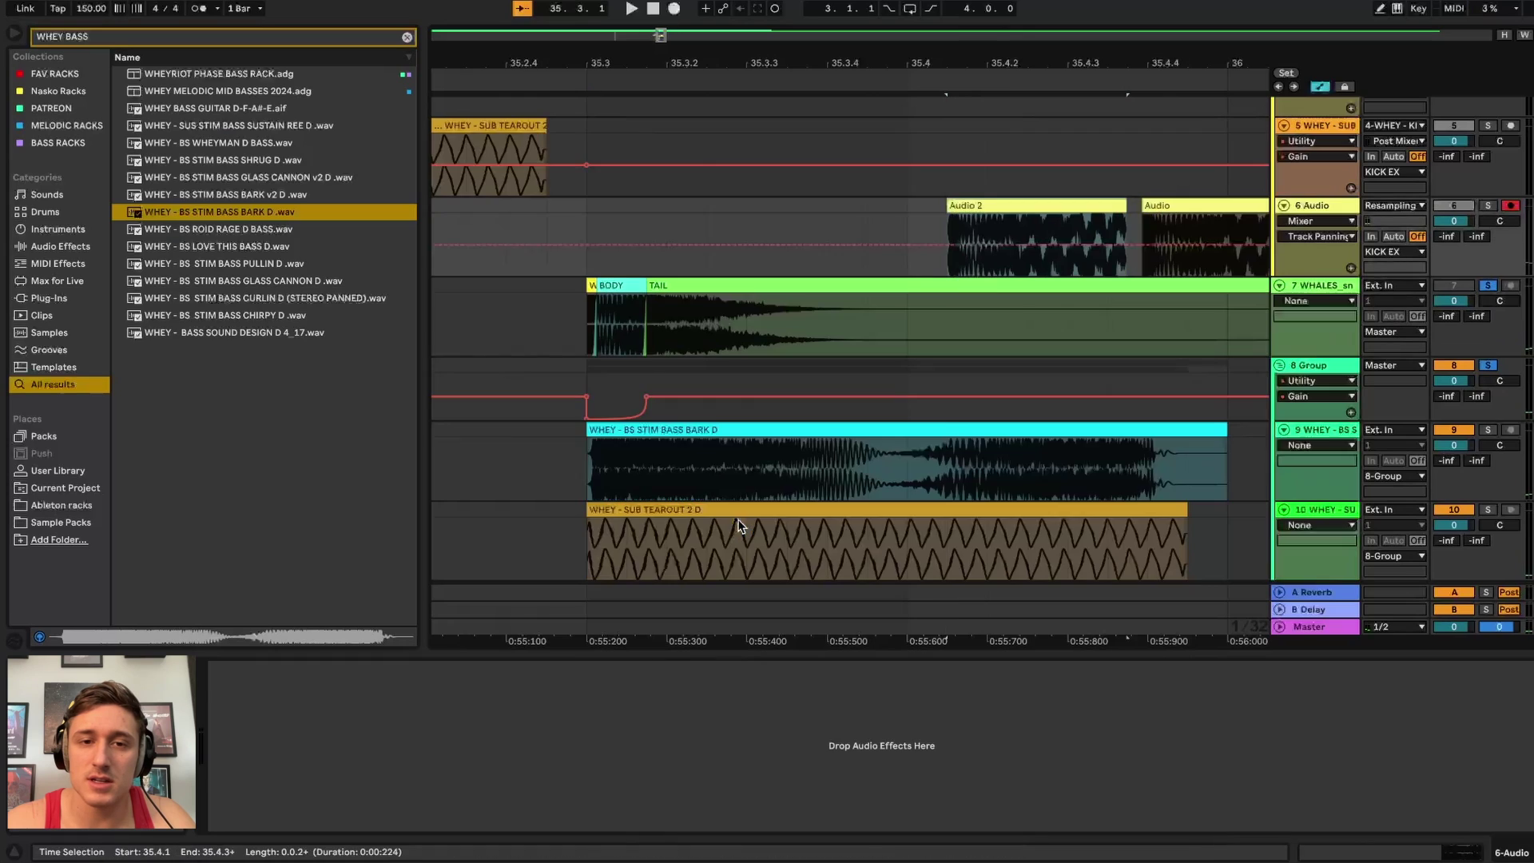
pyautogui.moveTo(645, 396); pyautogui.dragTo(746, 396)
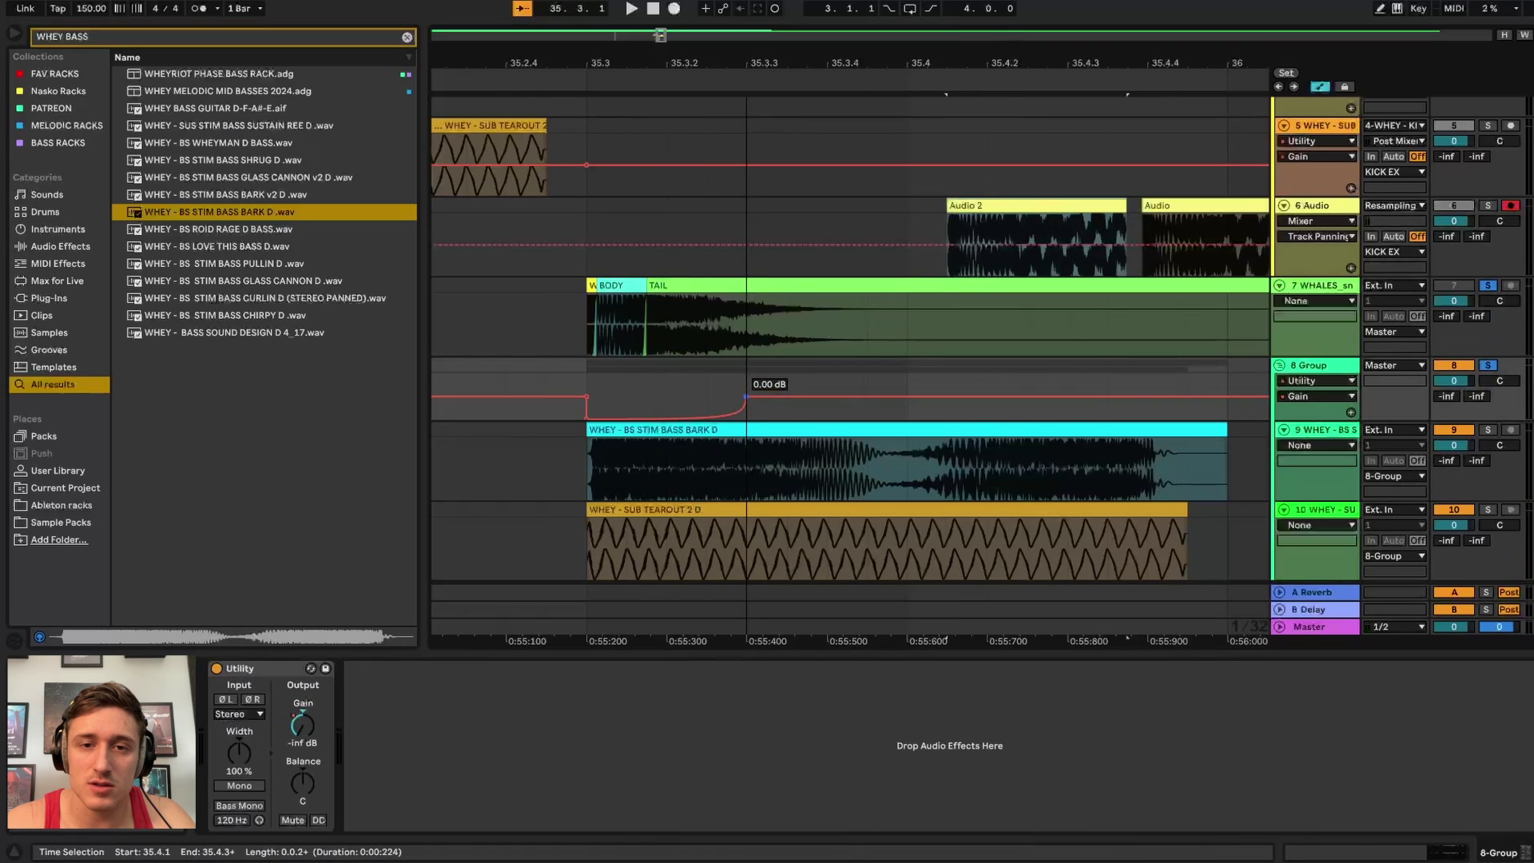
# - Record the snare with the longer bass dip from 35.3.1 onto 6 Audio and highlight 175 ms of the recording to examine it
pyautogui.click(584, 309)
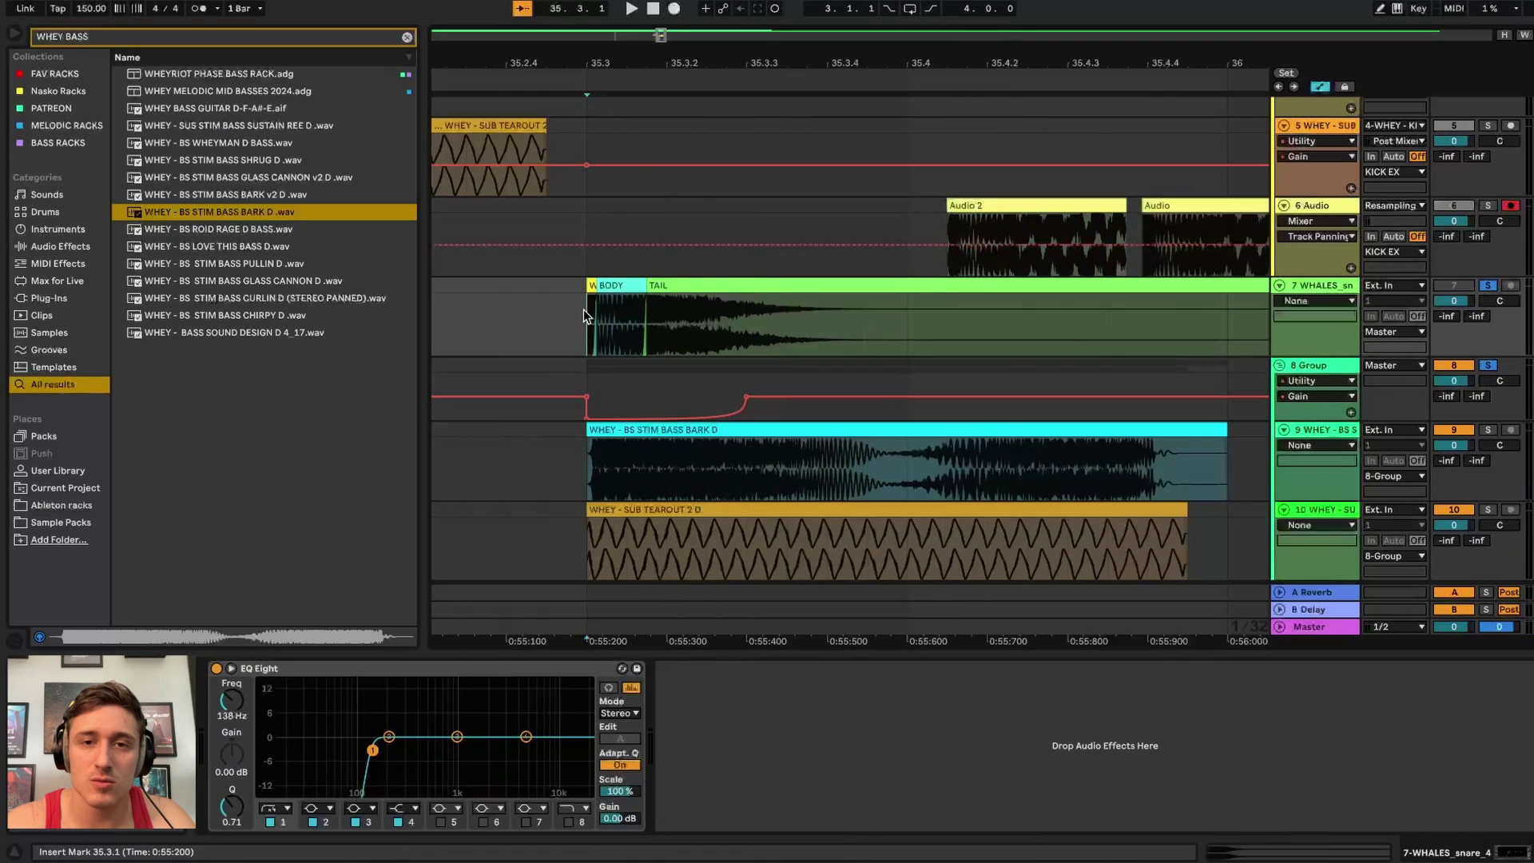
pyautogui.click(673, 8)
pyautogui.moveTo(849, 259); pyautogui.dragTo(592, 257)
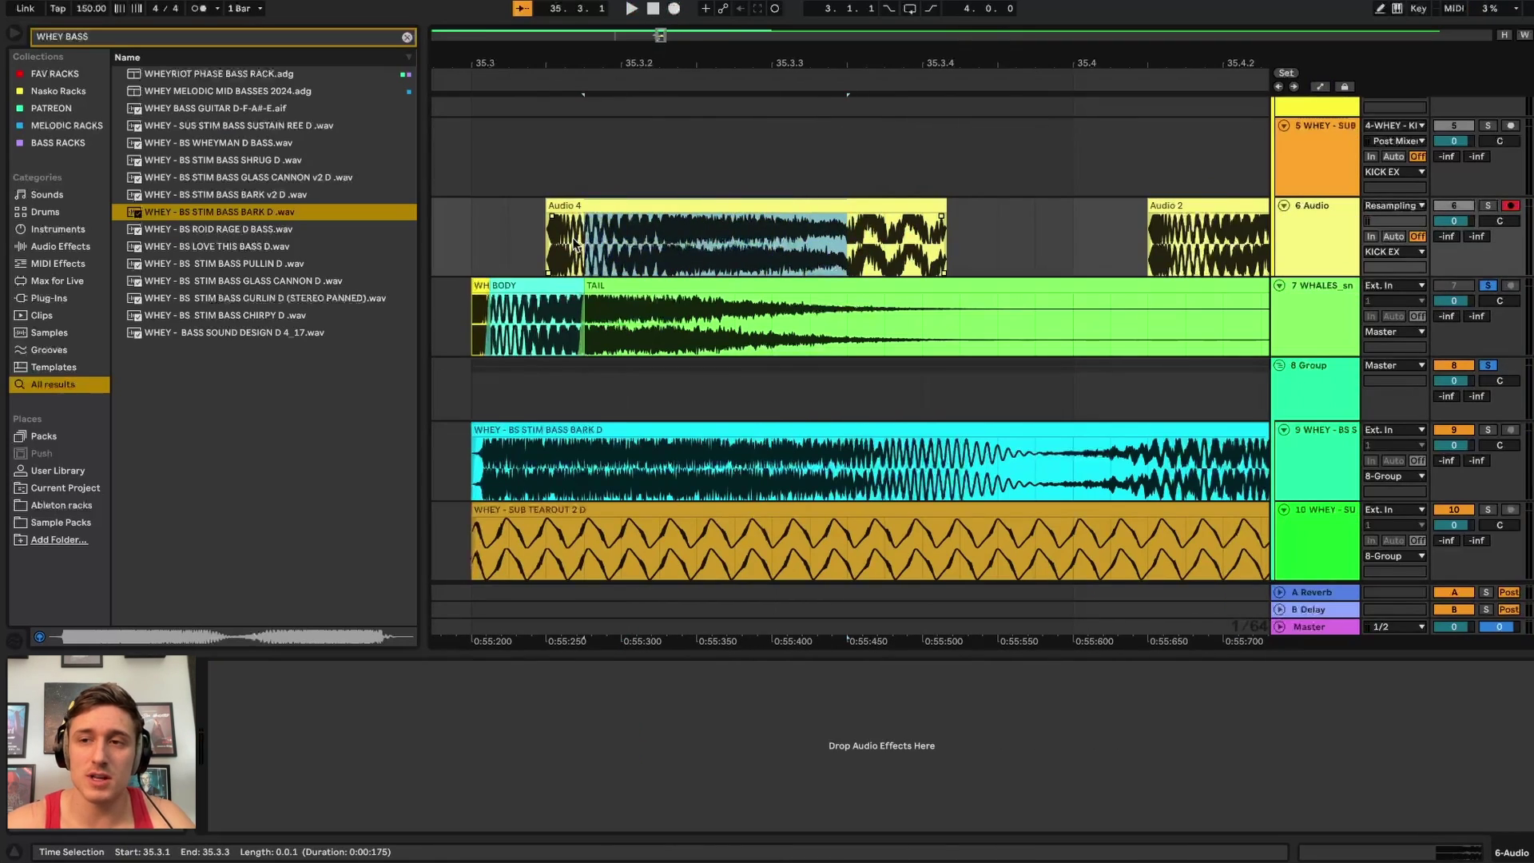
# - Solo the 6 Audio track and play the long-dip recording from about 0:55:250
pyautogui.click(564, 238)
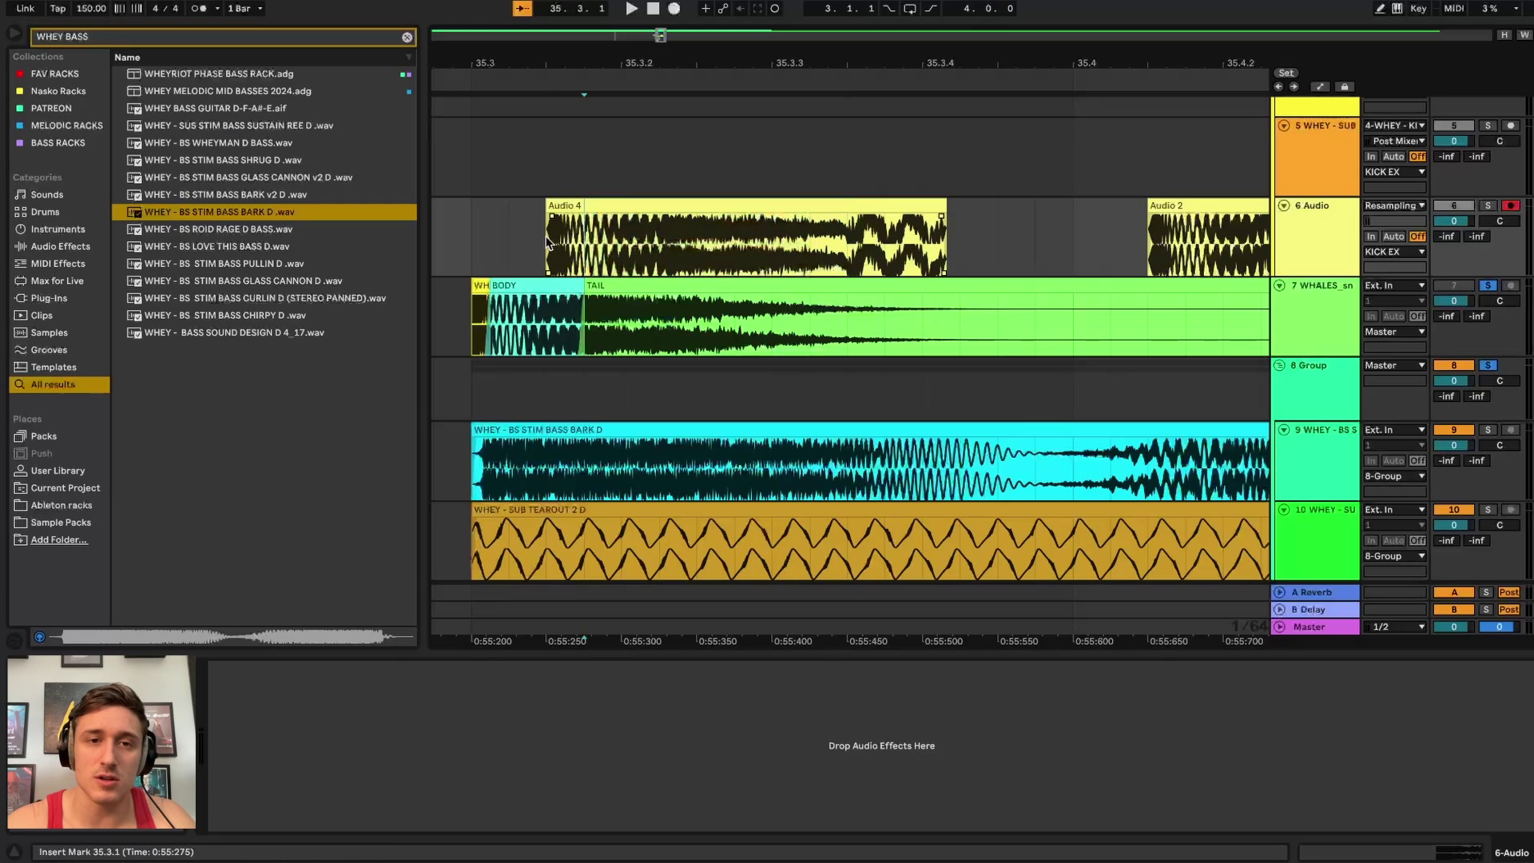
pyautogui.press('space')
pyautogui.press('space')
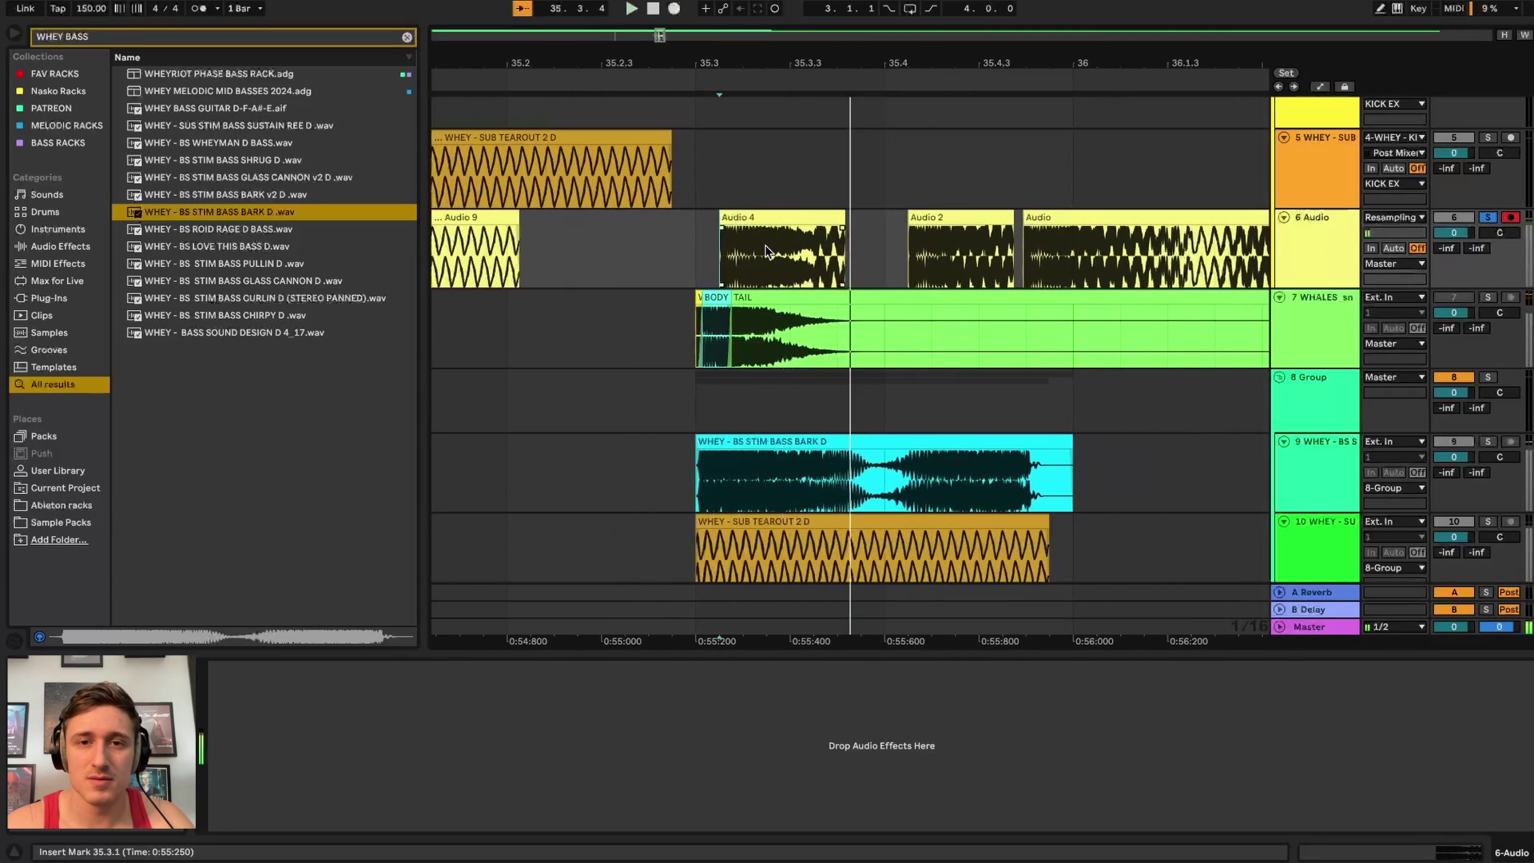
pyautogui.press('space')
pyautogui.press('space')
# - Play the SHORT recording from 36.2.1 for comparison and highlight 100 ms in its middle to examine the snare-to-bass transition
pyautogui.click(773, 259)
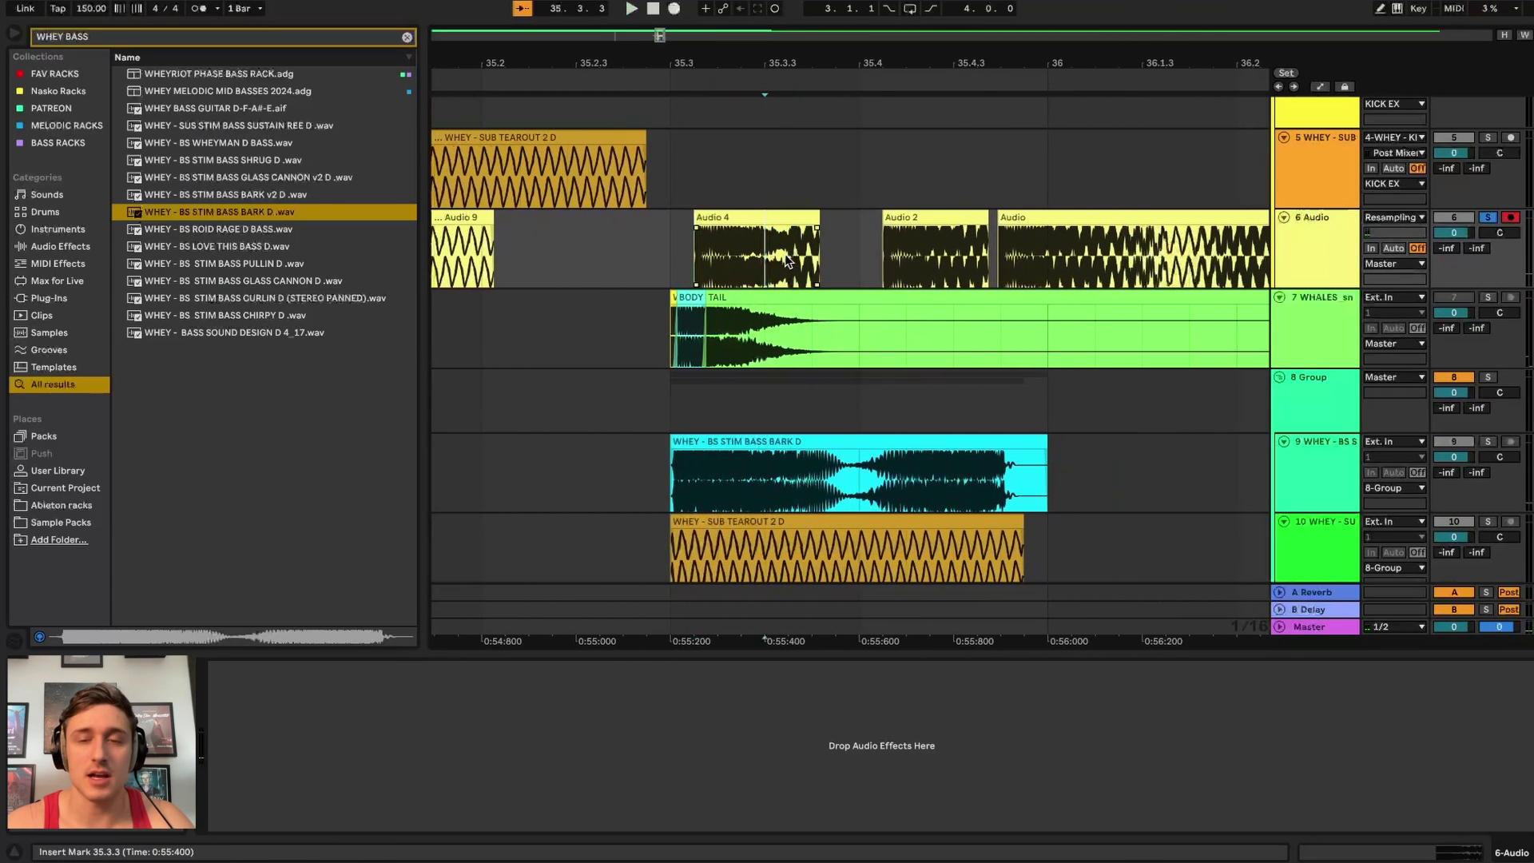
pyautogui.press('space')
pyautogui.press('space')
pyautogui.press('space')
pyautogui.press('space')
pyautogui.press('space')
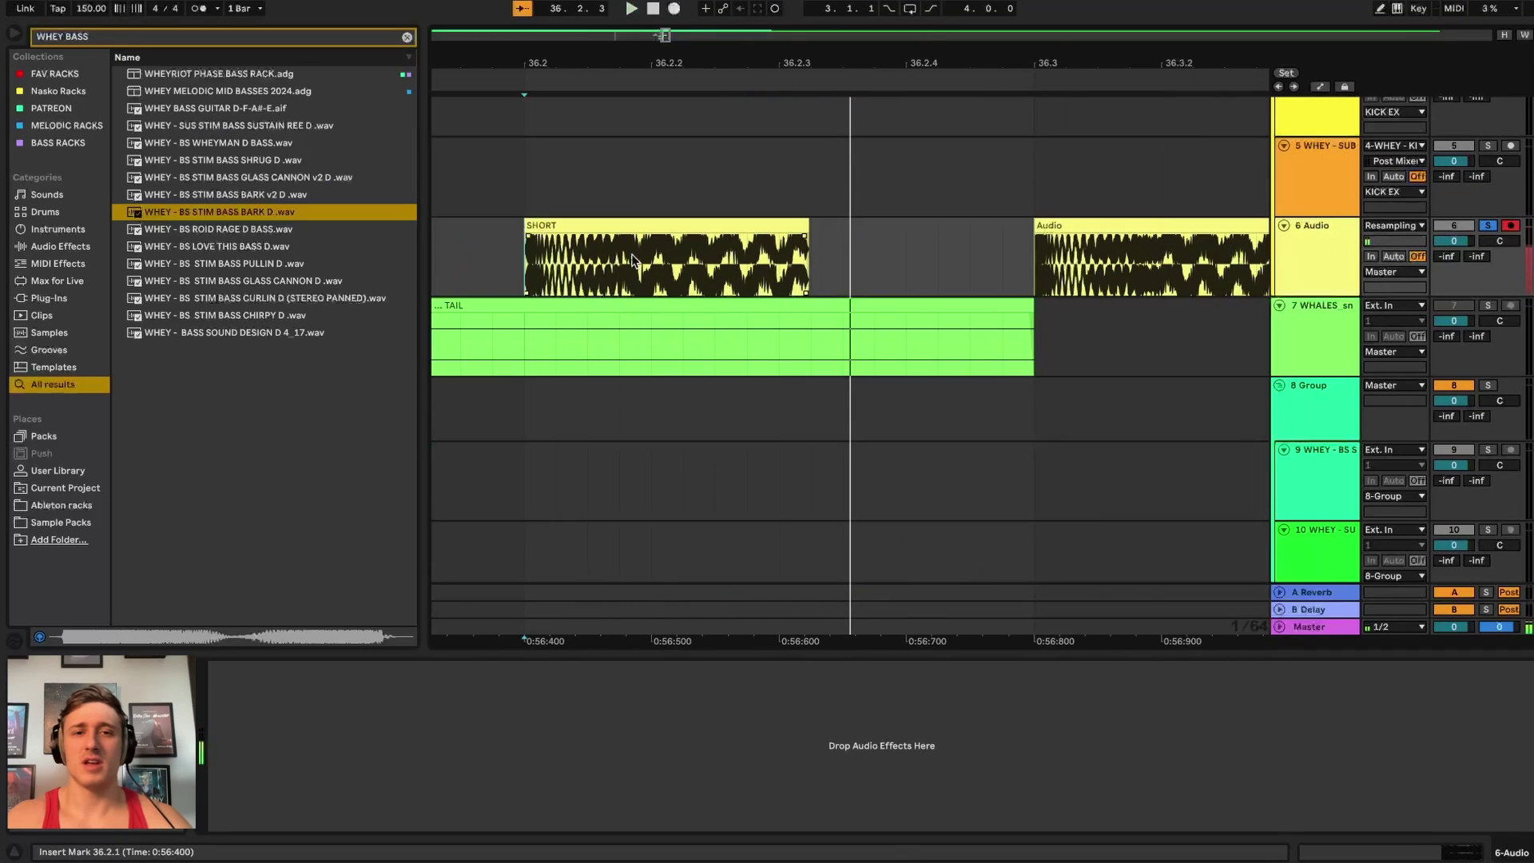
pyautogui.press('space')
pyautogui.moveTo(601, 272); pyautogui.dragTo(699, 283)
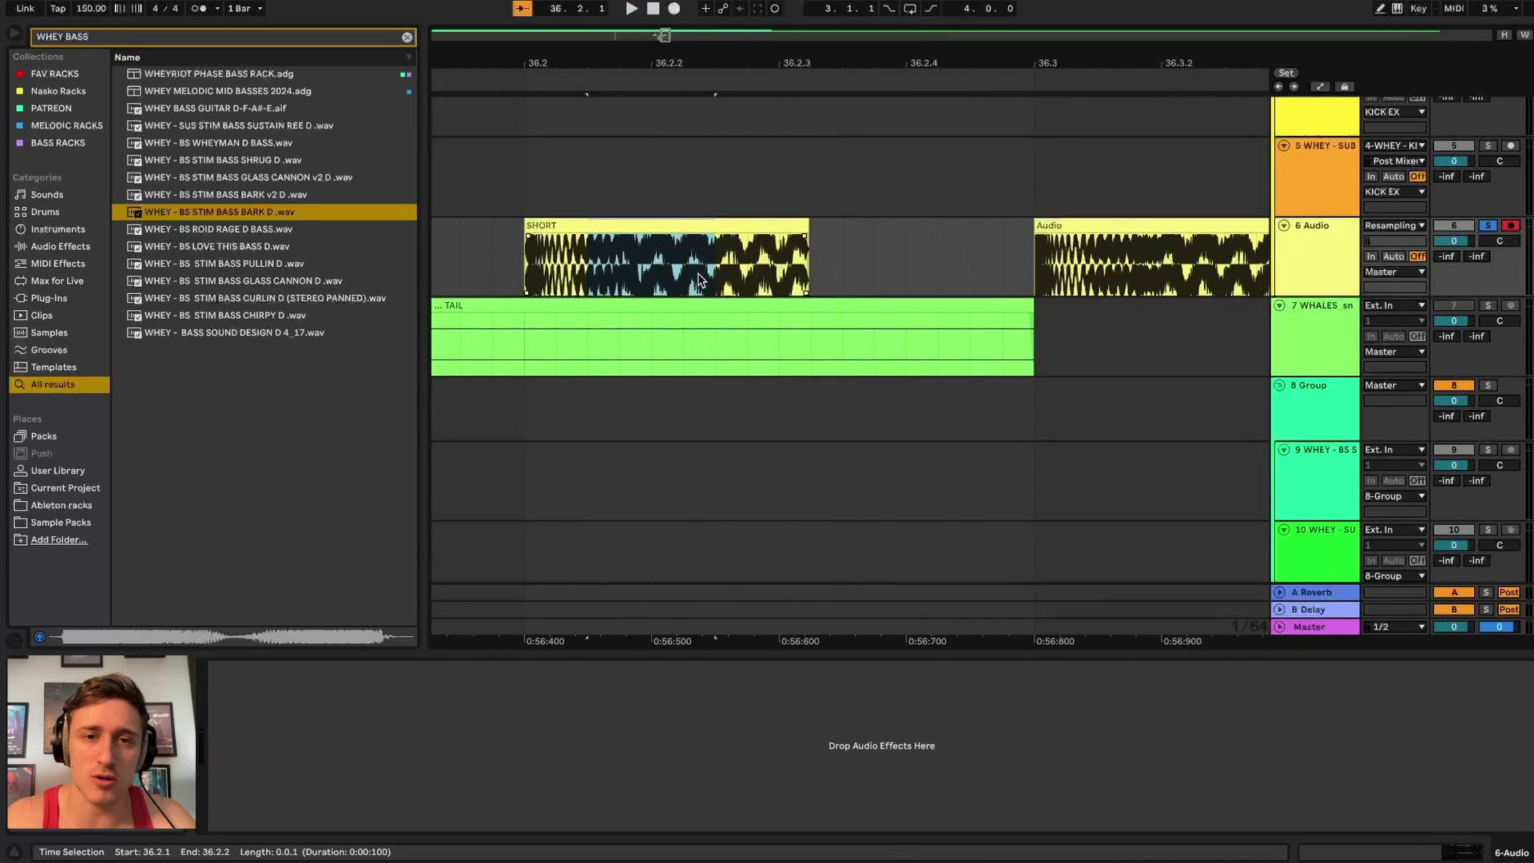
# - Play the snare together with the ducked sub and bass from 35.3.1
pyautogui.scroll(-5, 698, 279)
pyautogui.scroll(3, 697, 278)
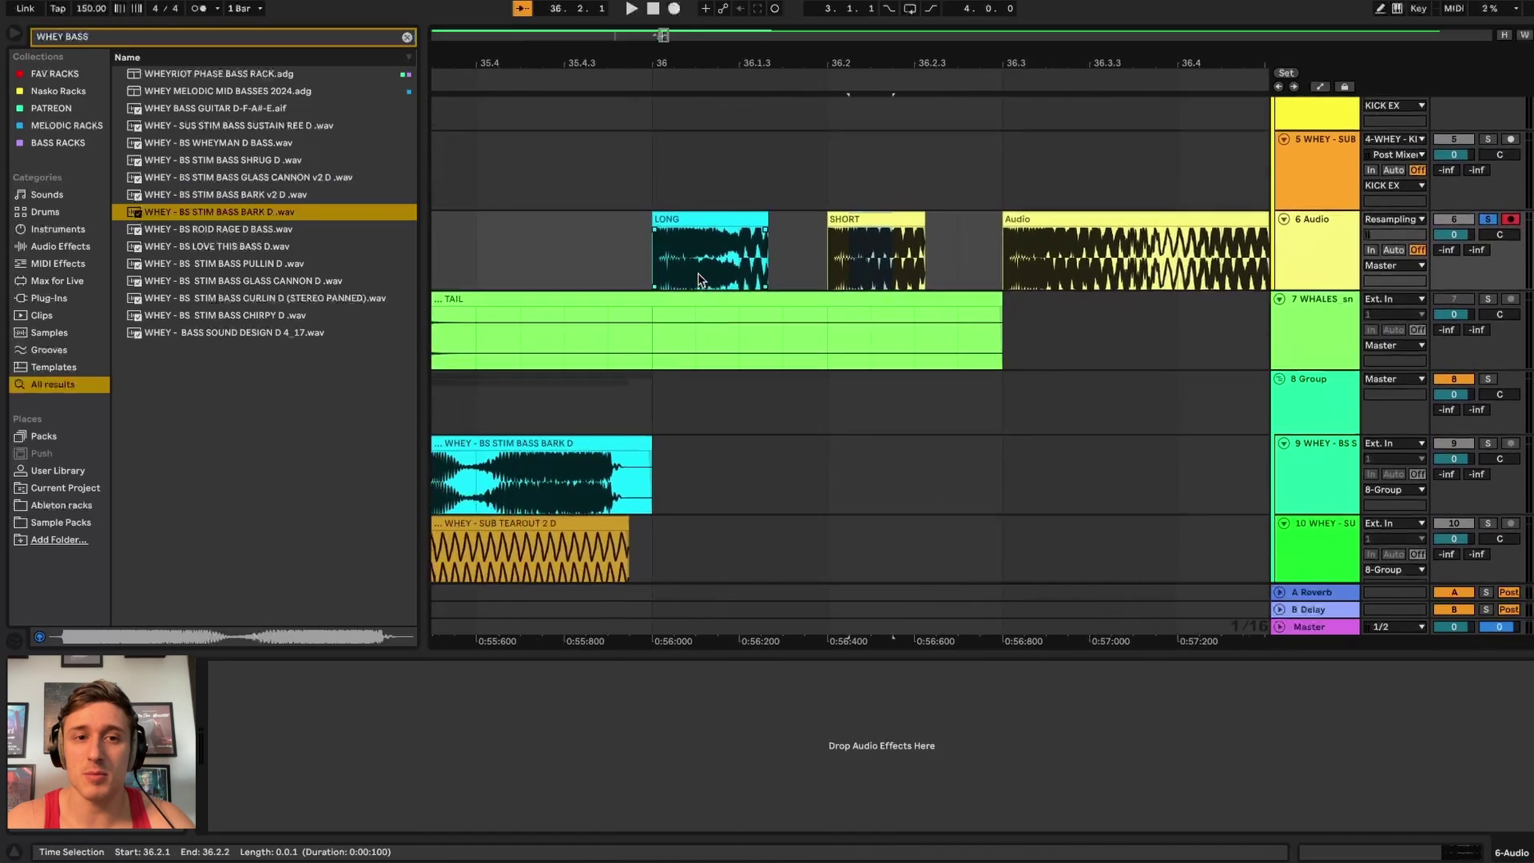
pyautogui.hscroll(-5, 697, 279)
pyautogui.scroll(1, 698, 279)
pyautogui.moveTo(656, 365); pyautogui.dragTo(727, 371)
pyautogui.doubleClick(667, 351)
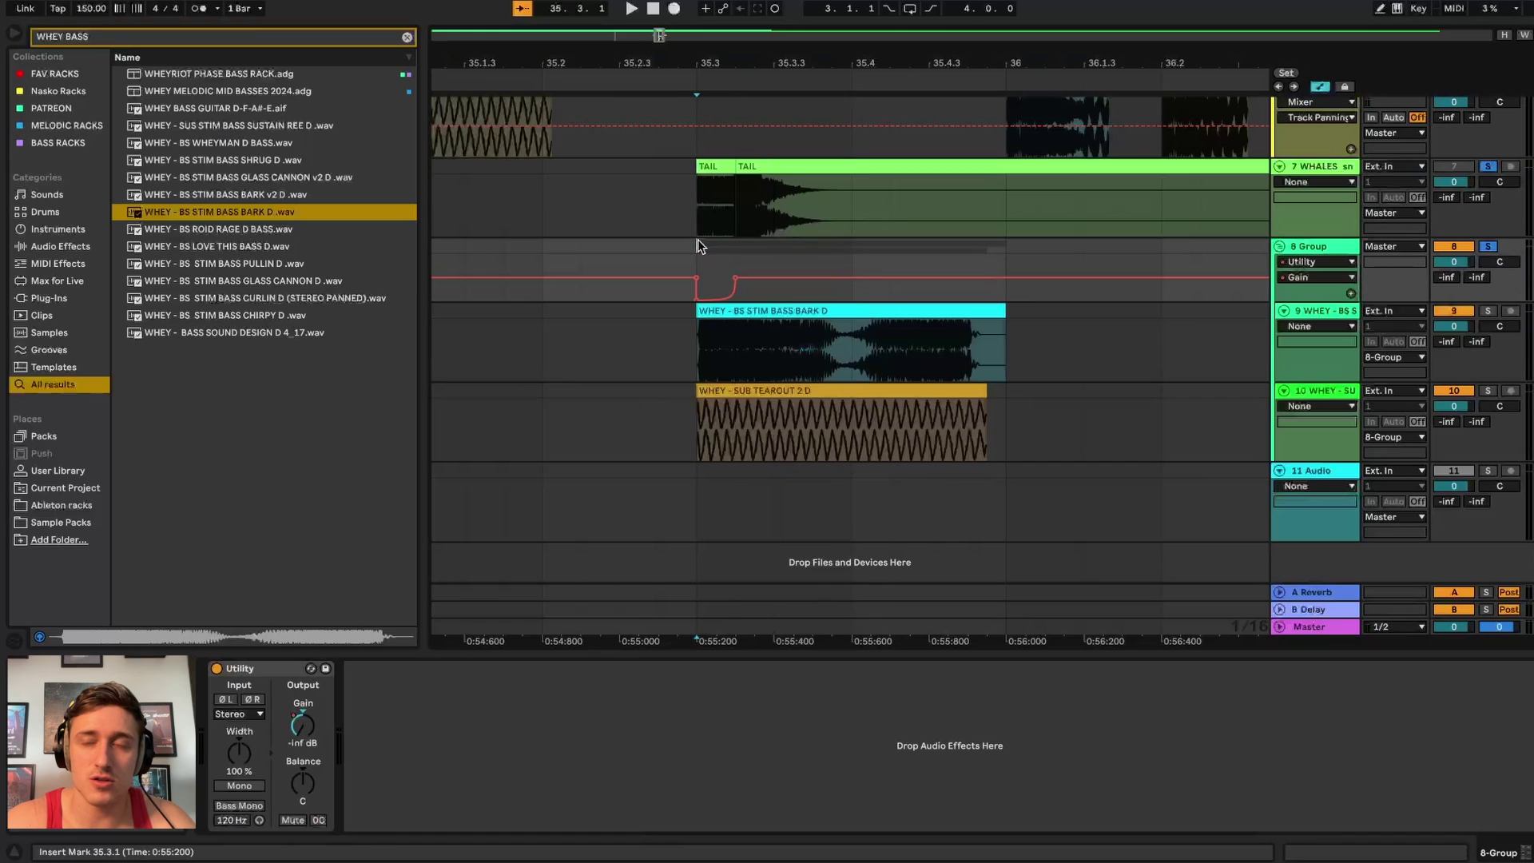
pyautogui.press('space')
pyautogui.press('space')
pyautogui.press('space')
pyautogui.press('space')
pyautogui.press('space')
pyautogui.press('space')
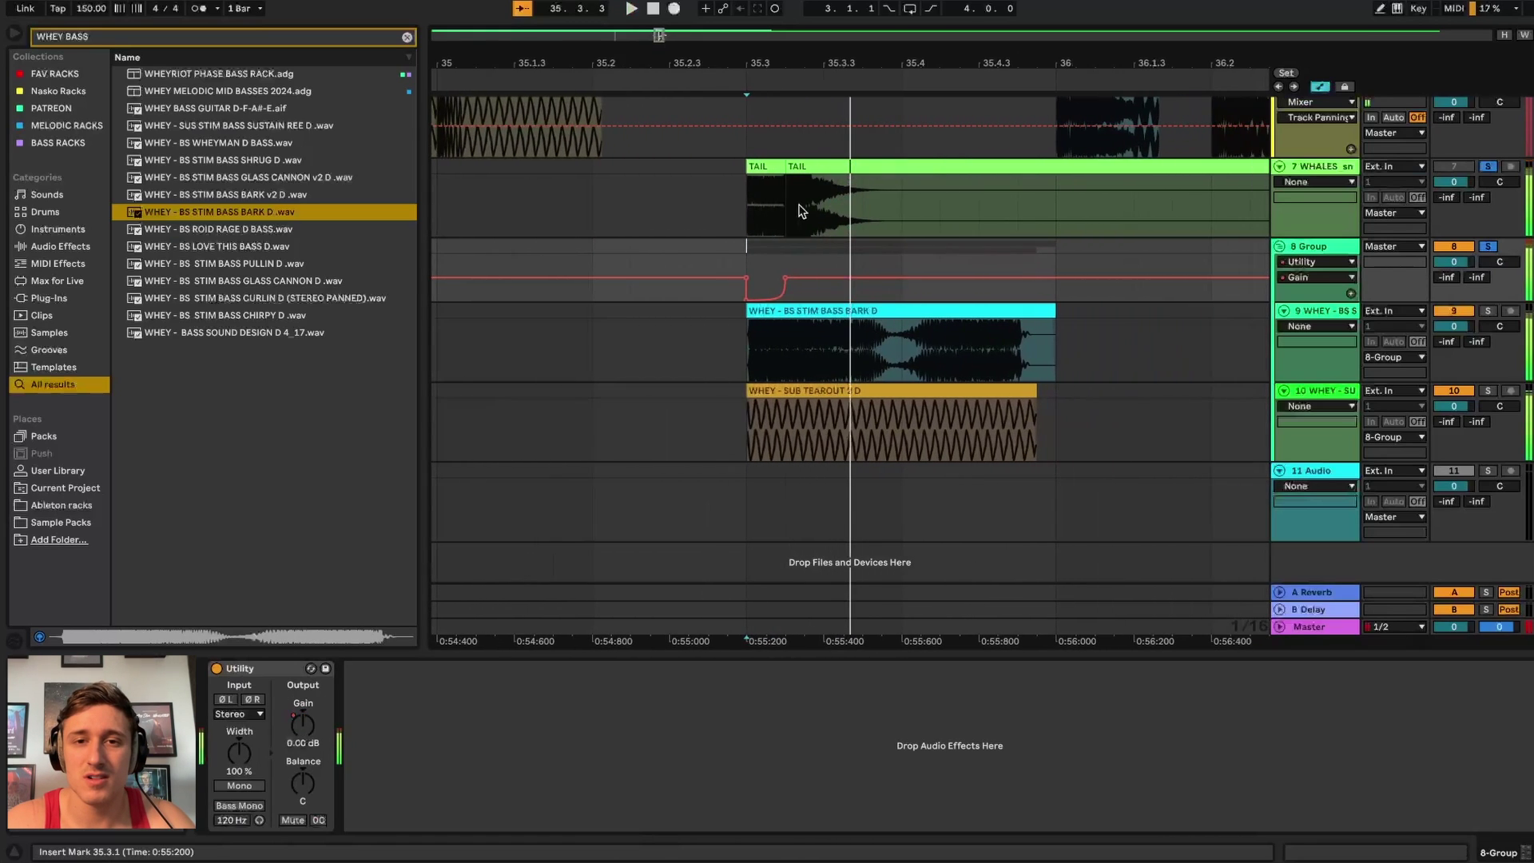
# - Highlight the first 125 ms of the recording at 36.3.1 on the 6 Audio track to examine how the snare meets the bass
pyautogui.press('a')
pyautogui.hscroll(5, 813, 238)
pyautogui.scroll(3, 813, 238)
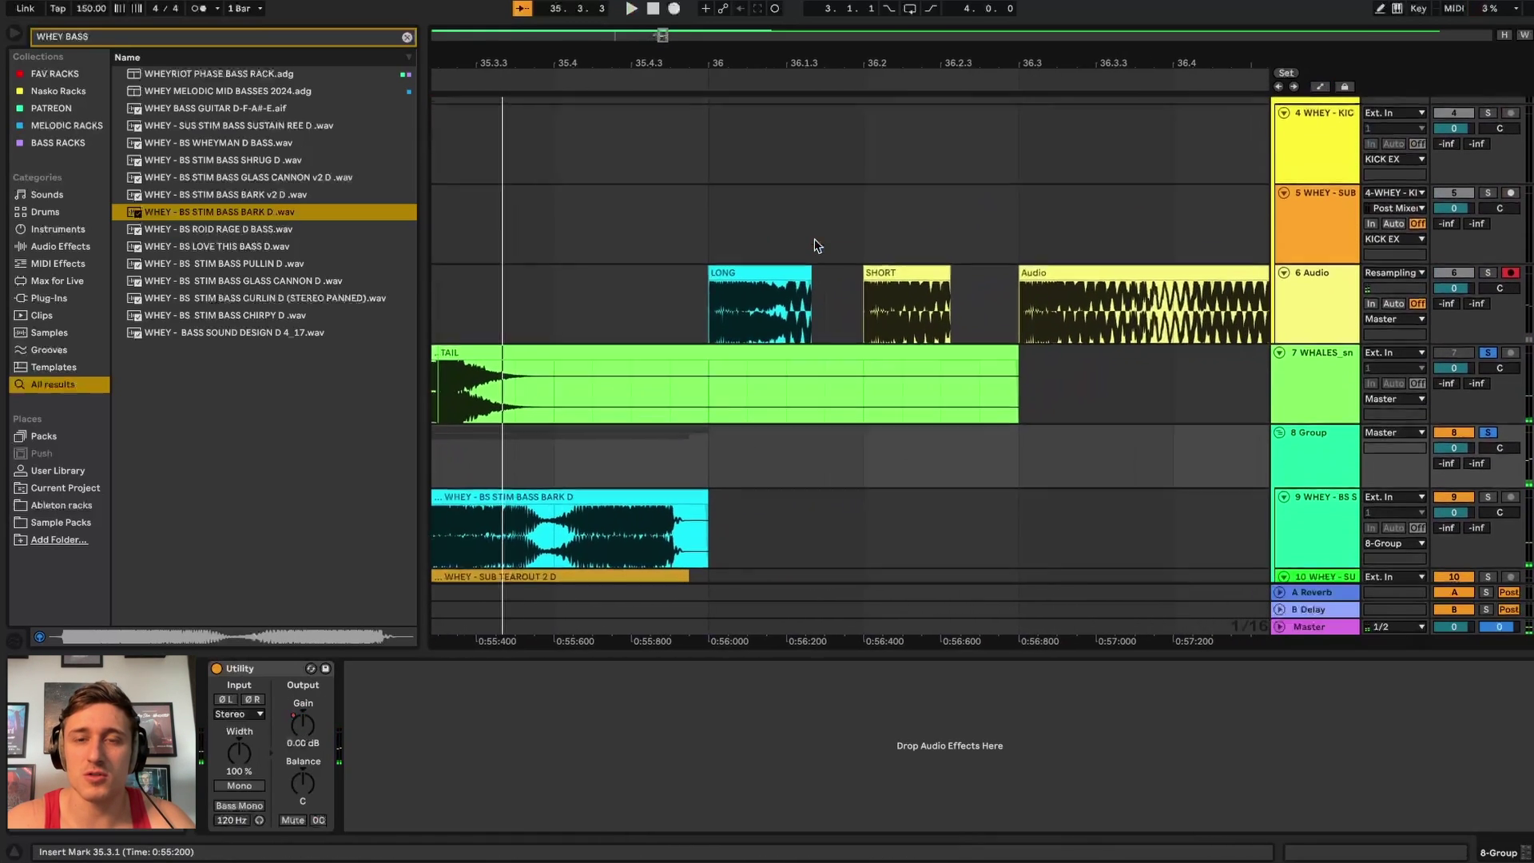
pyautogui.scroll(-1, 813, 239)
pyautogui.hscroll(1, 879, 271)
pyautogui.scroll(2, 958, 289)
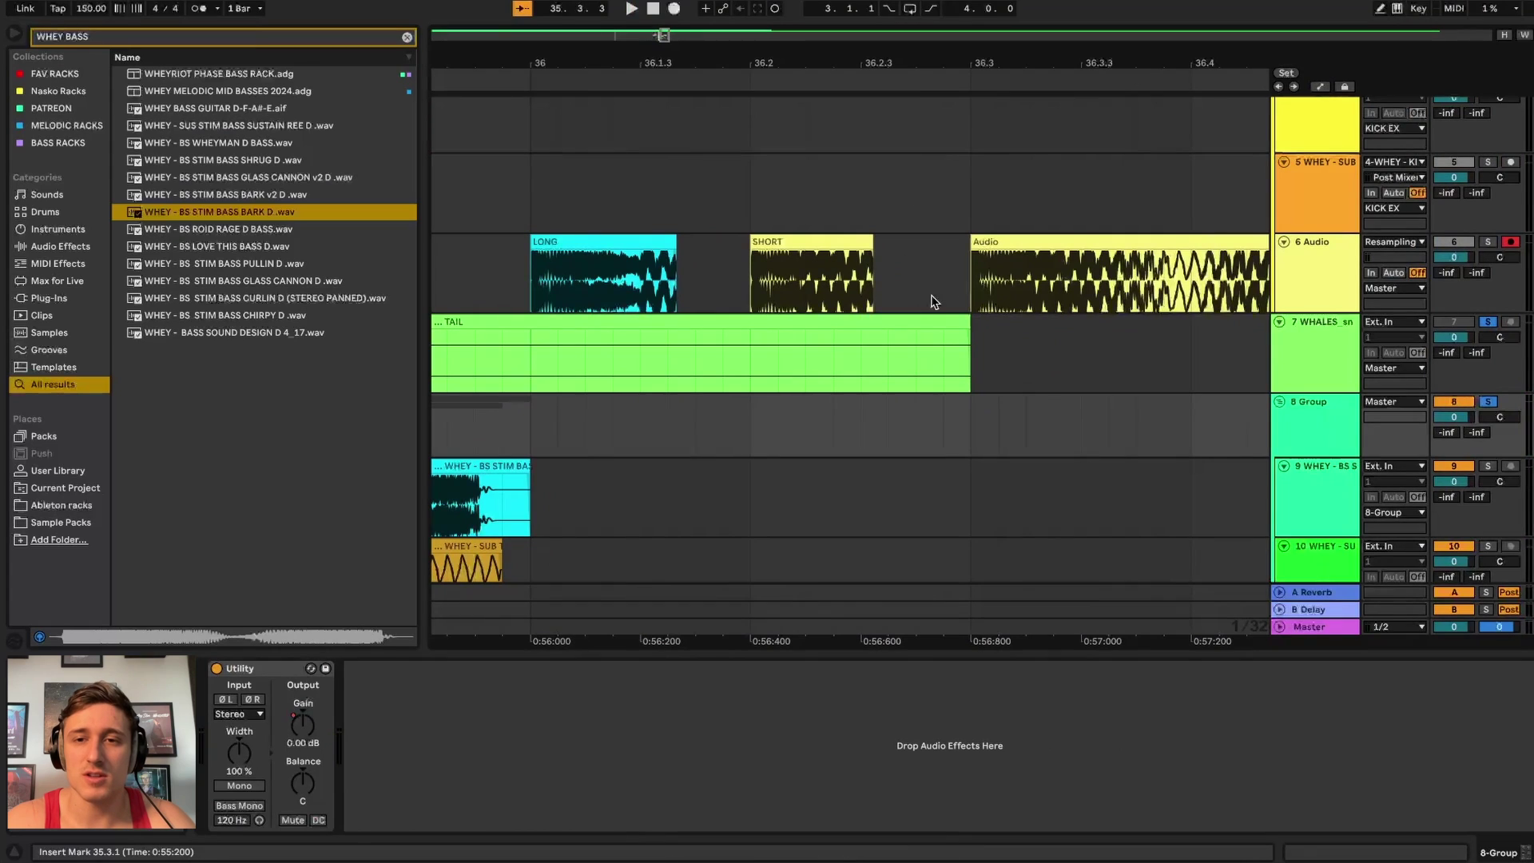
pyautogui.click(963, 290)
pyautogui.scroll(3, 963, 289)
pyautogui.scroll(1, 962, 286)
pyautogui.hscroll(2, 961, 284)
pyautogui.scroll(-1, 962, 284)
pyautogui.moveTo(799, 307); pyautogui.dragTo(925, 308)
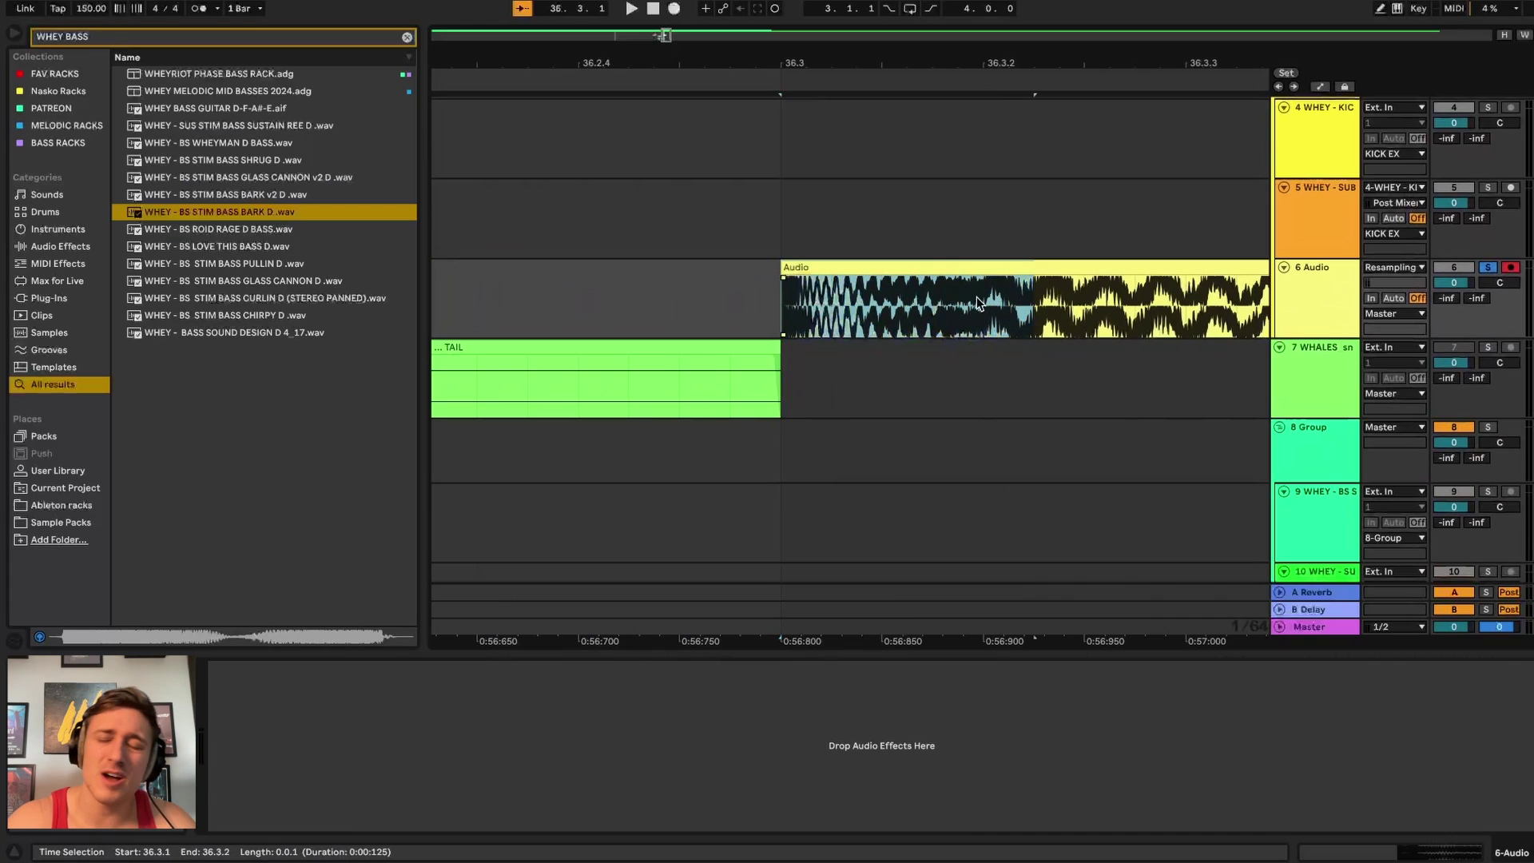
# - Reshape the 8 Group's Utility gain dip to hold at -inf dB until 35.3.2 and curve up to 0 dB at about 0:55:350
pyautogui.hscroll(-10, 932, 304)
pyautogui.scroll(-2, 932, 304)
pyautogui.press('a')
pyautogui.scroll(-5, 914, 311)
pyautogui.hscroll(-6, 914, 313)
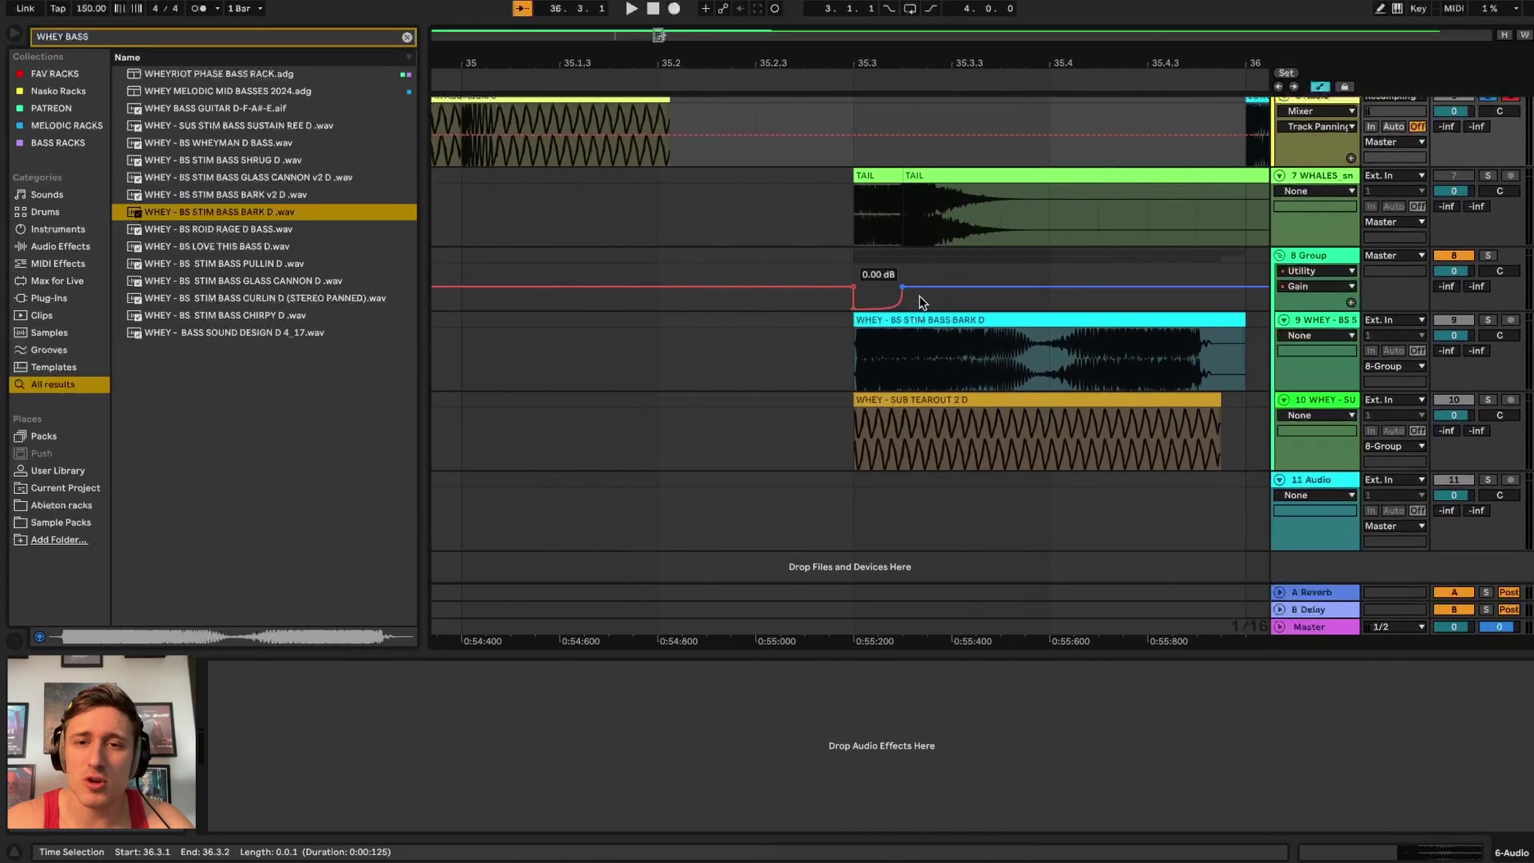
pyautogui.scroll(4, 919, 299)
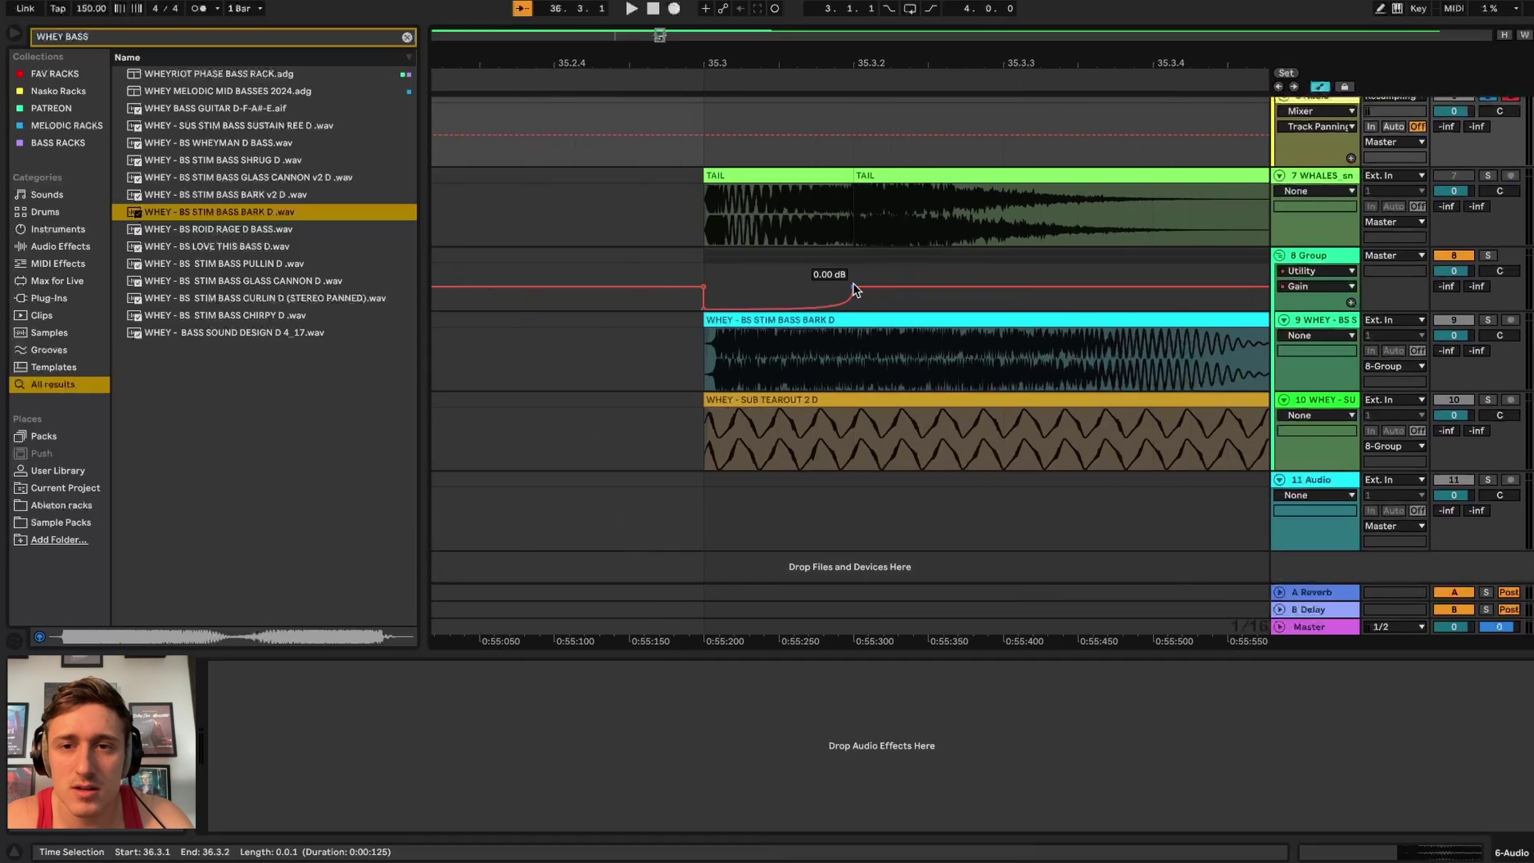
pyautogui.click(819, 273)
pyautogui.click(855, 286)
pyautogui.click(927, 285)
pyautogui.moveTo(852, 285); pyautogui.dragTo(903, 291)
# - Solo the 7 WHALES snare track and the 8 Group and play them from 35.3.1
pyautogui.click(711, 273)
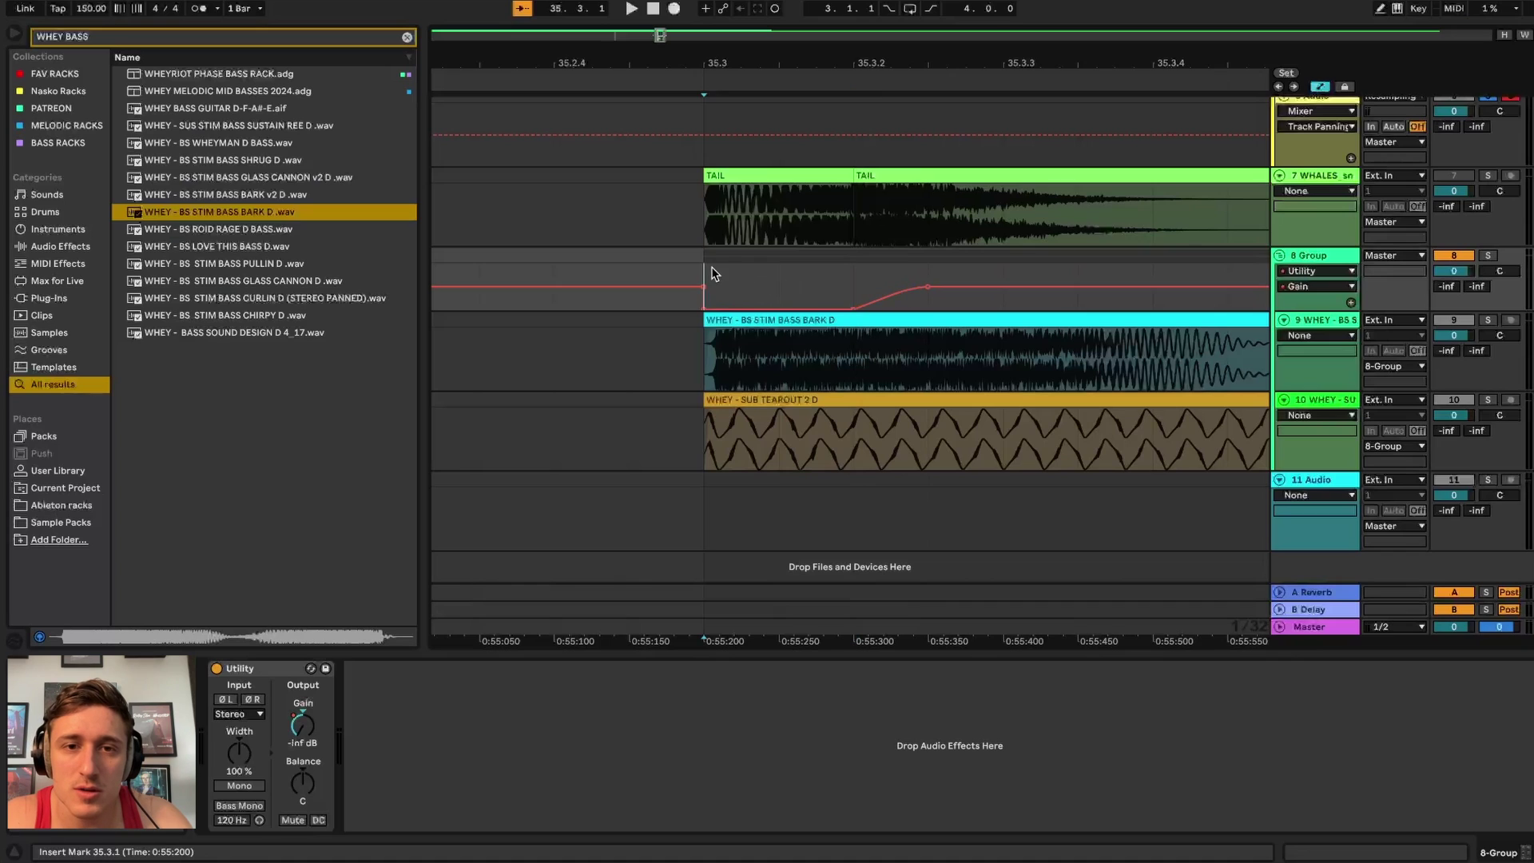
pyautogui.click(1488, 175)
pyautogui.click(1488, 255)
pyautogui.press('space')
pyautogui.press('space')
pyautogui.press('space')
pyautogui.scroll(-4, 1231, 209)
pyautogui.press('space')
pyautogui.press('space')
pyautogui.press('space')
pyautogui.press('space')
pyautogui.scroll(-4, 1225, 212)
pyautogui.press('space')
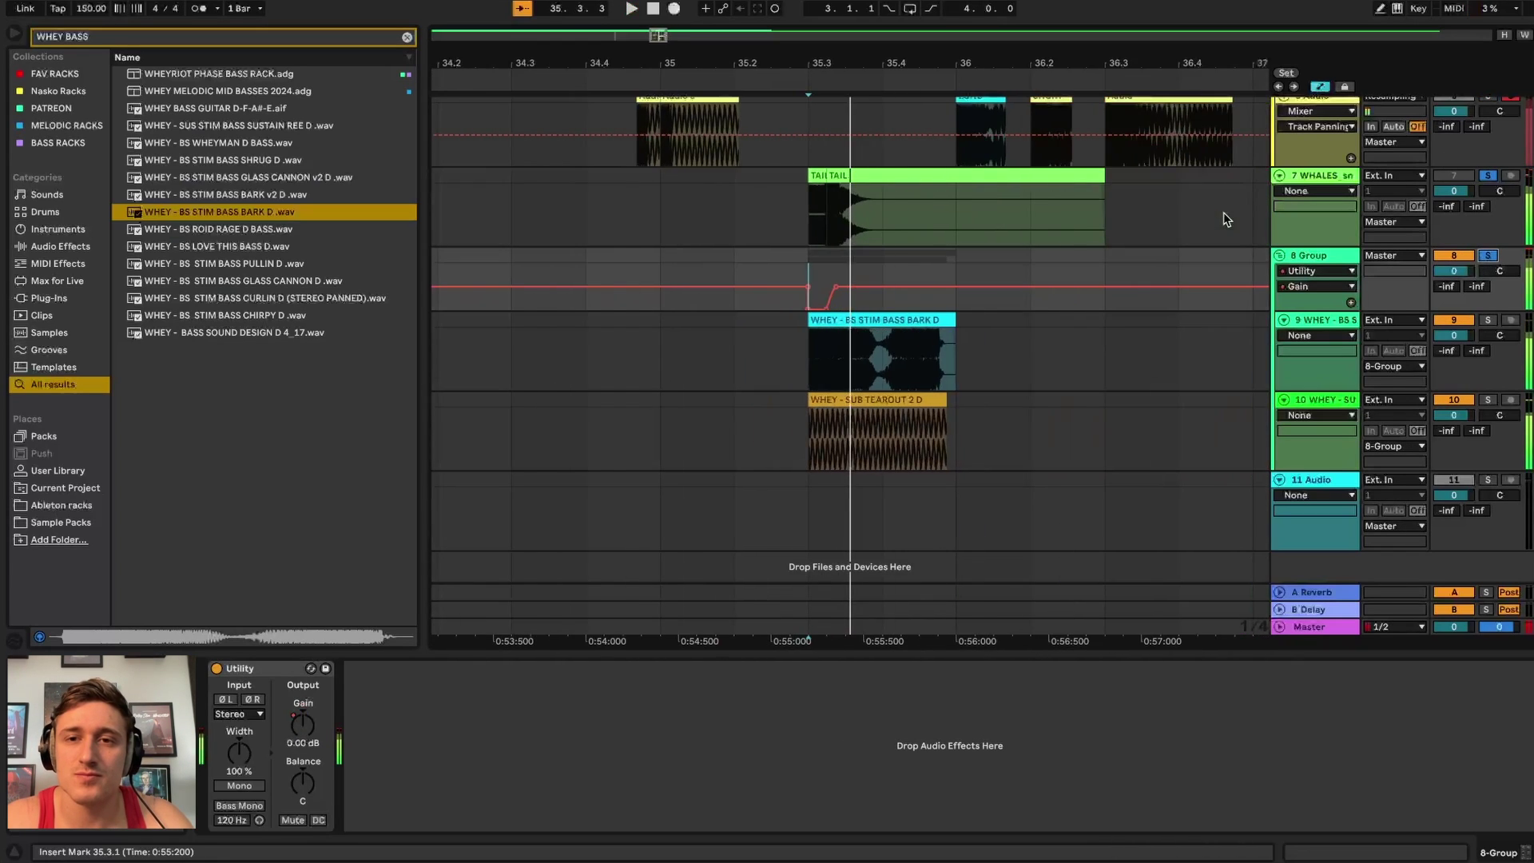
# - Record the snare with the reshaped bass dip from 35.3.1 onto the 6 Audio track
pyautogui.click(674, 9)
pyautogui.press('space')
pyautogui.press('a')
# - Highlight 100 ms of the recording at 36.3.1 and the 100 ms from 35.3.2 in the new recording to compare their transitions
pyautogui.press('+')
pyautogui.press('+')
pyautogui.press('+')
pyautogui.moveTo(750, 121); pyautogui.dragTo(948, 117)
pyautogui.hscroll(20, 949, 116)
pyautogui.scroll(1, 951, 115)
pyautogui.hscroll(3, 951, 116)
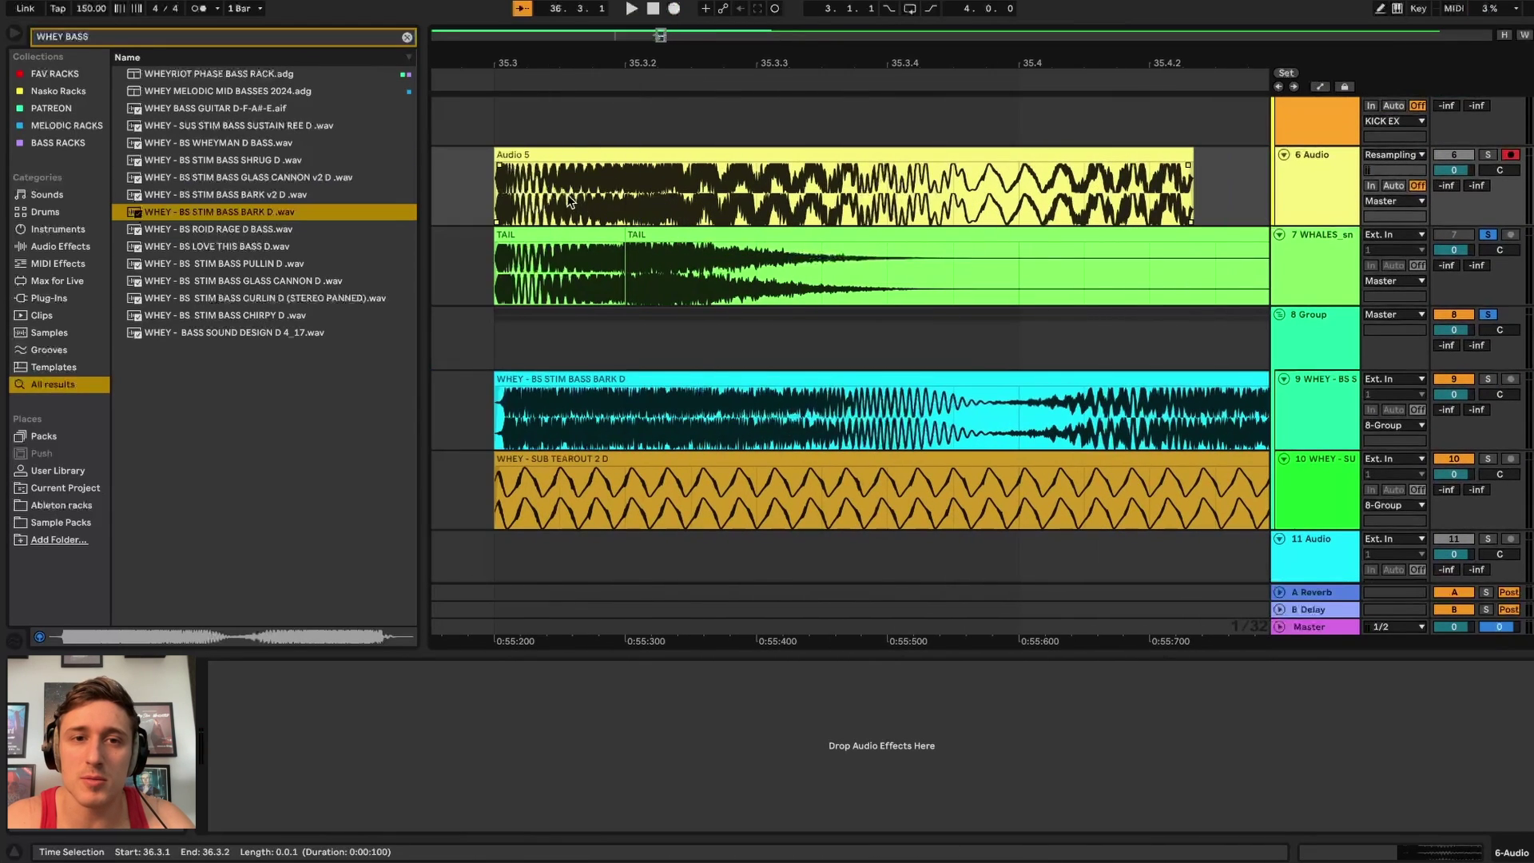
pyautogui.moveTo(569, 200); pyautogui.dragTo(668, 200)
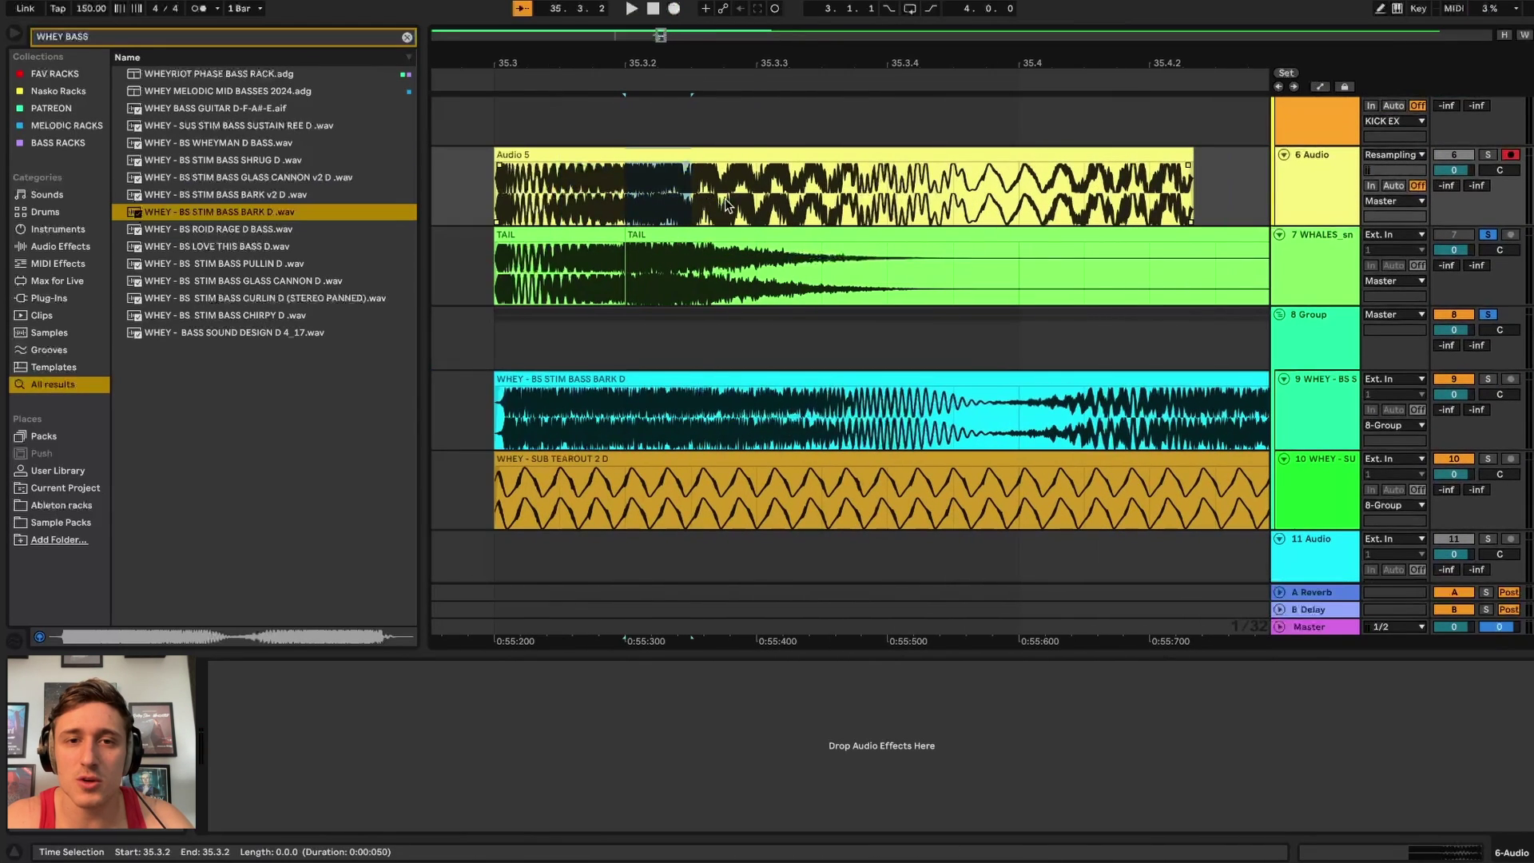
pyautogui.press('-')
pyautogui.press('-')
pyautogui.press('-')
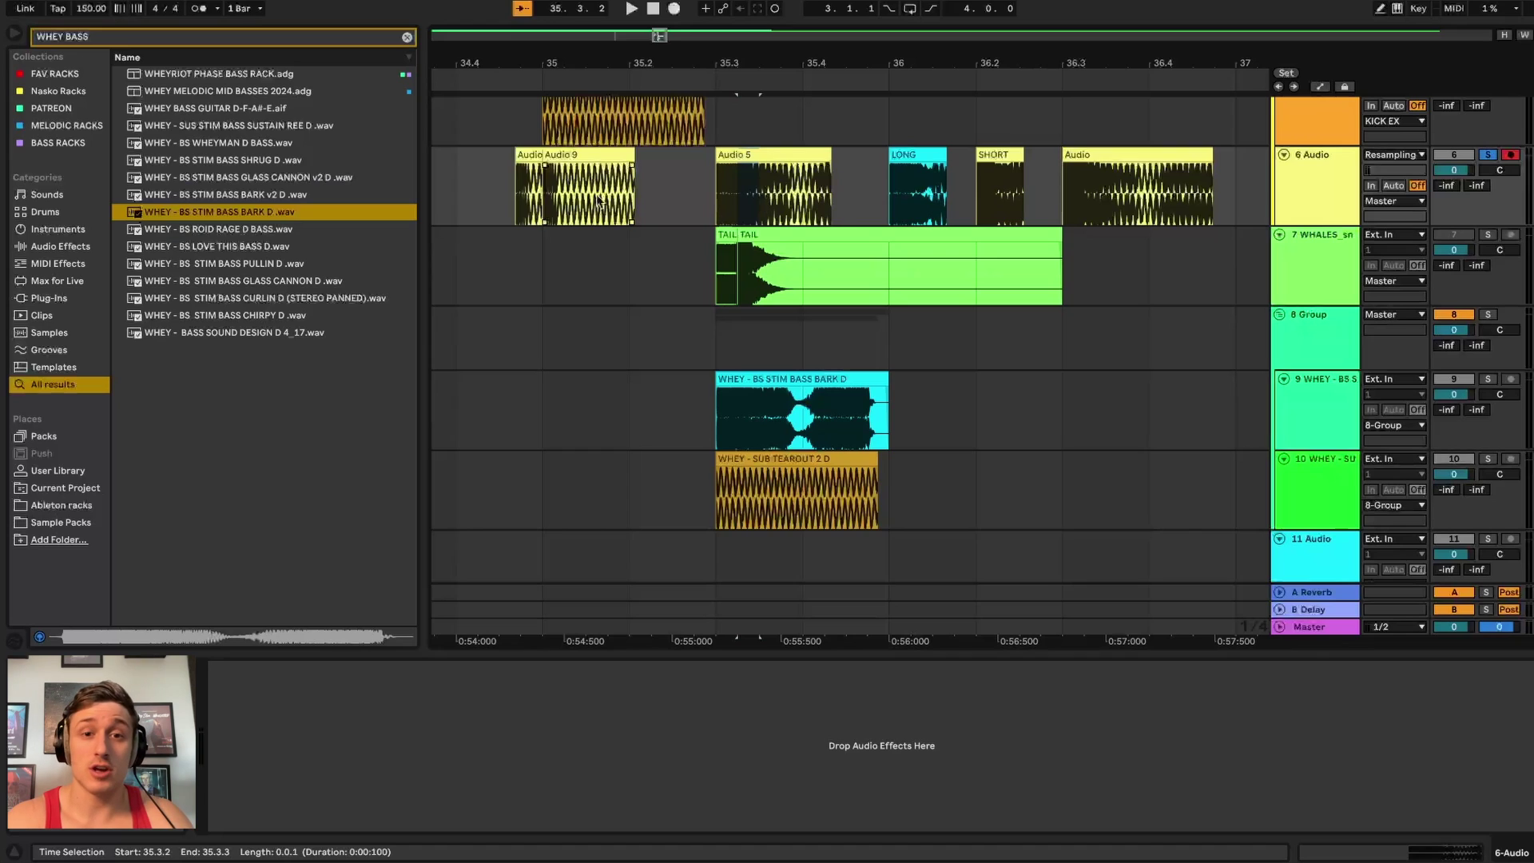
# - Copy the kick clip from track 4 to the 7 WHALES snare track at 35.1.1
pyautogui.click(769, 378)
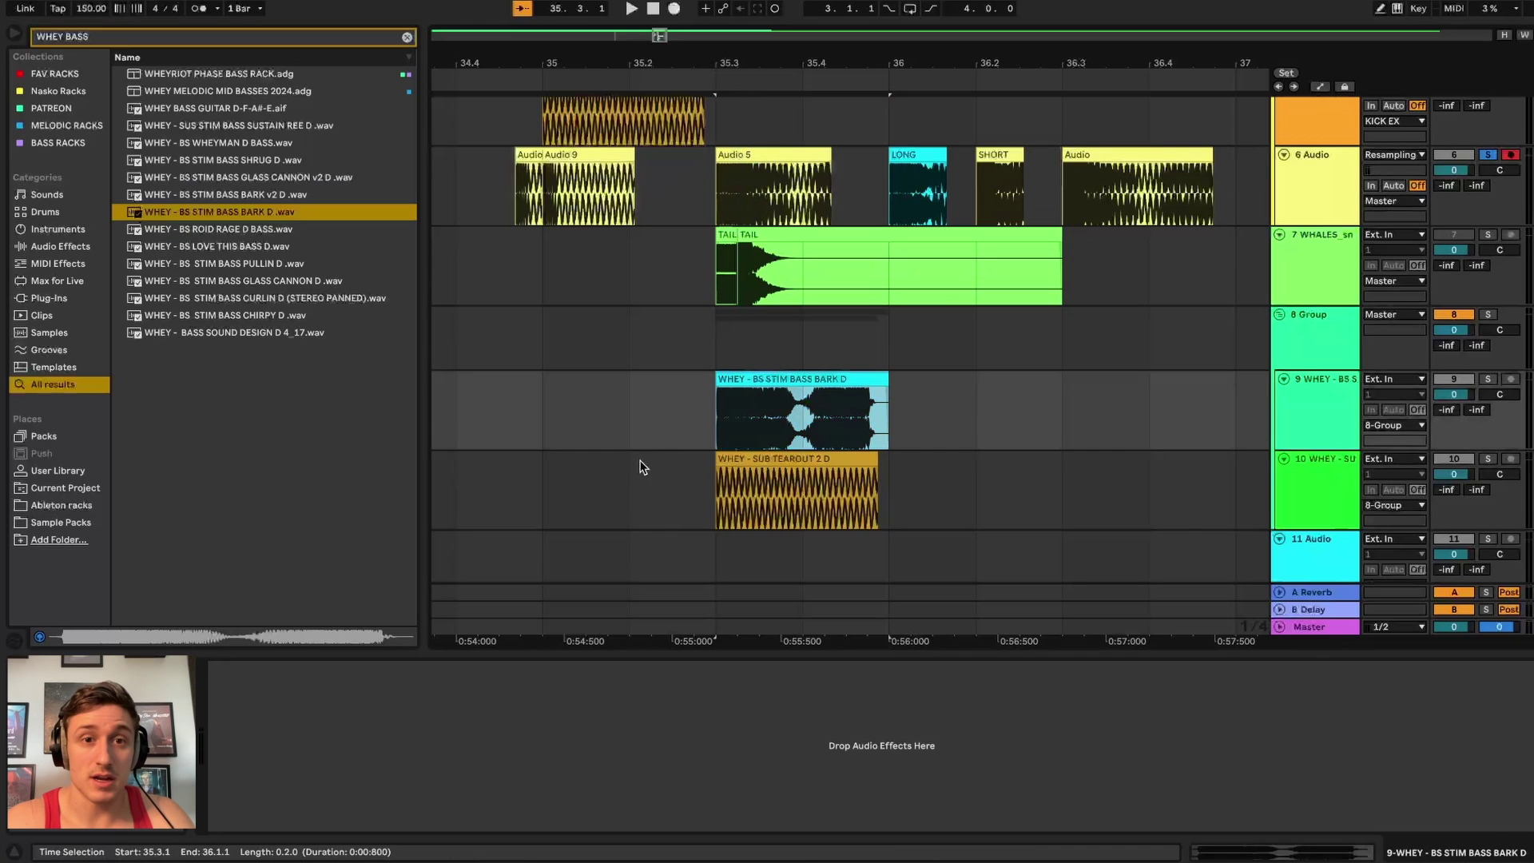
pyautogui.click(553, 400)
pyautogui.scroll(5, 569, 303)
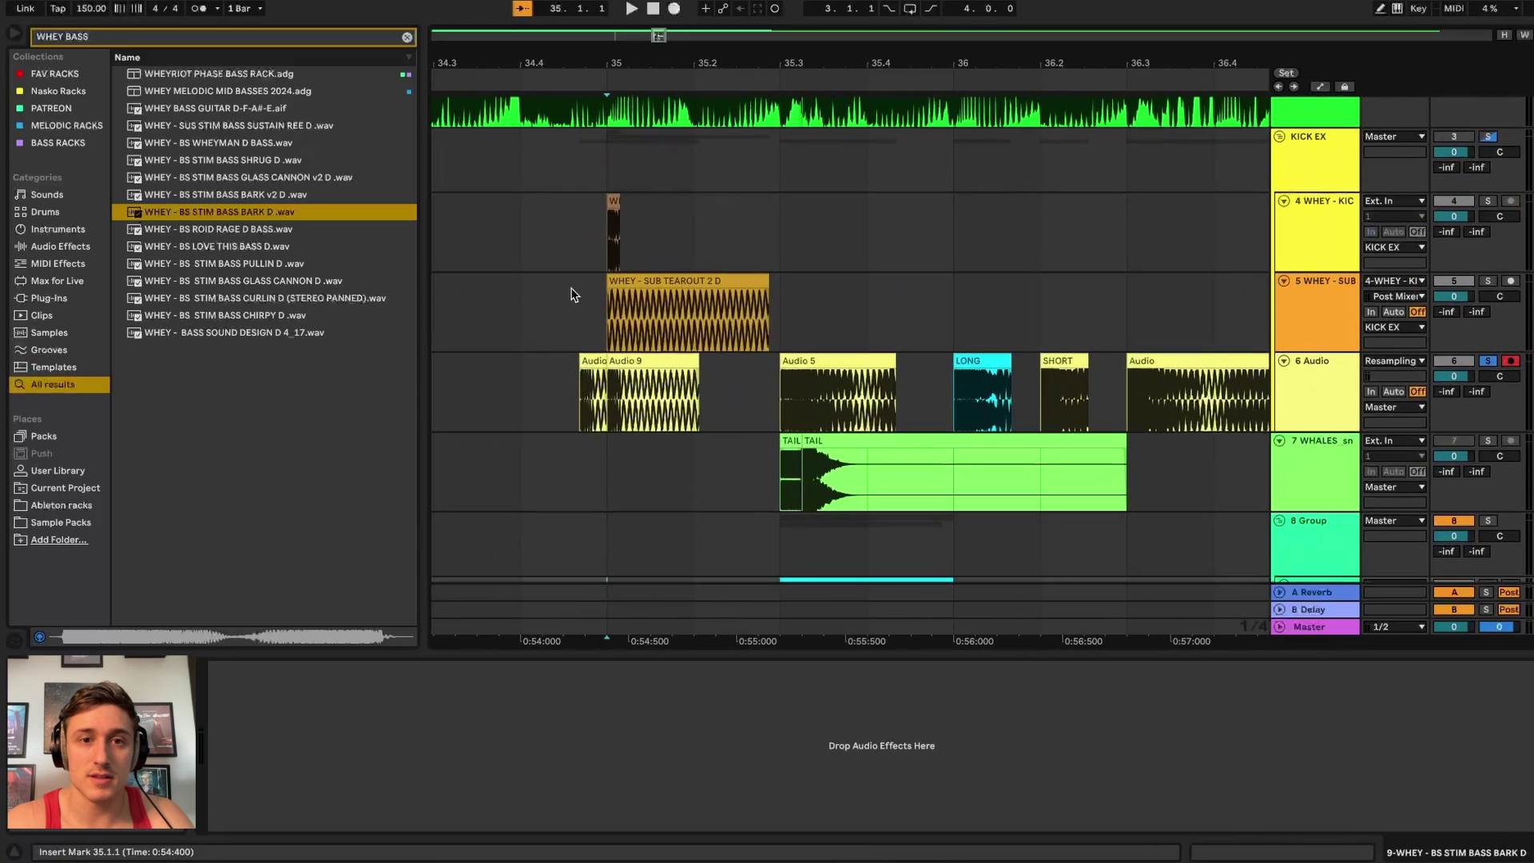
pyautogui.click(614, 202)
pyautogui.scroll(-4, 659, 396)
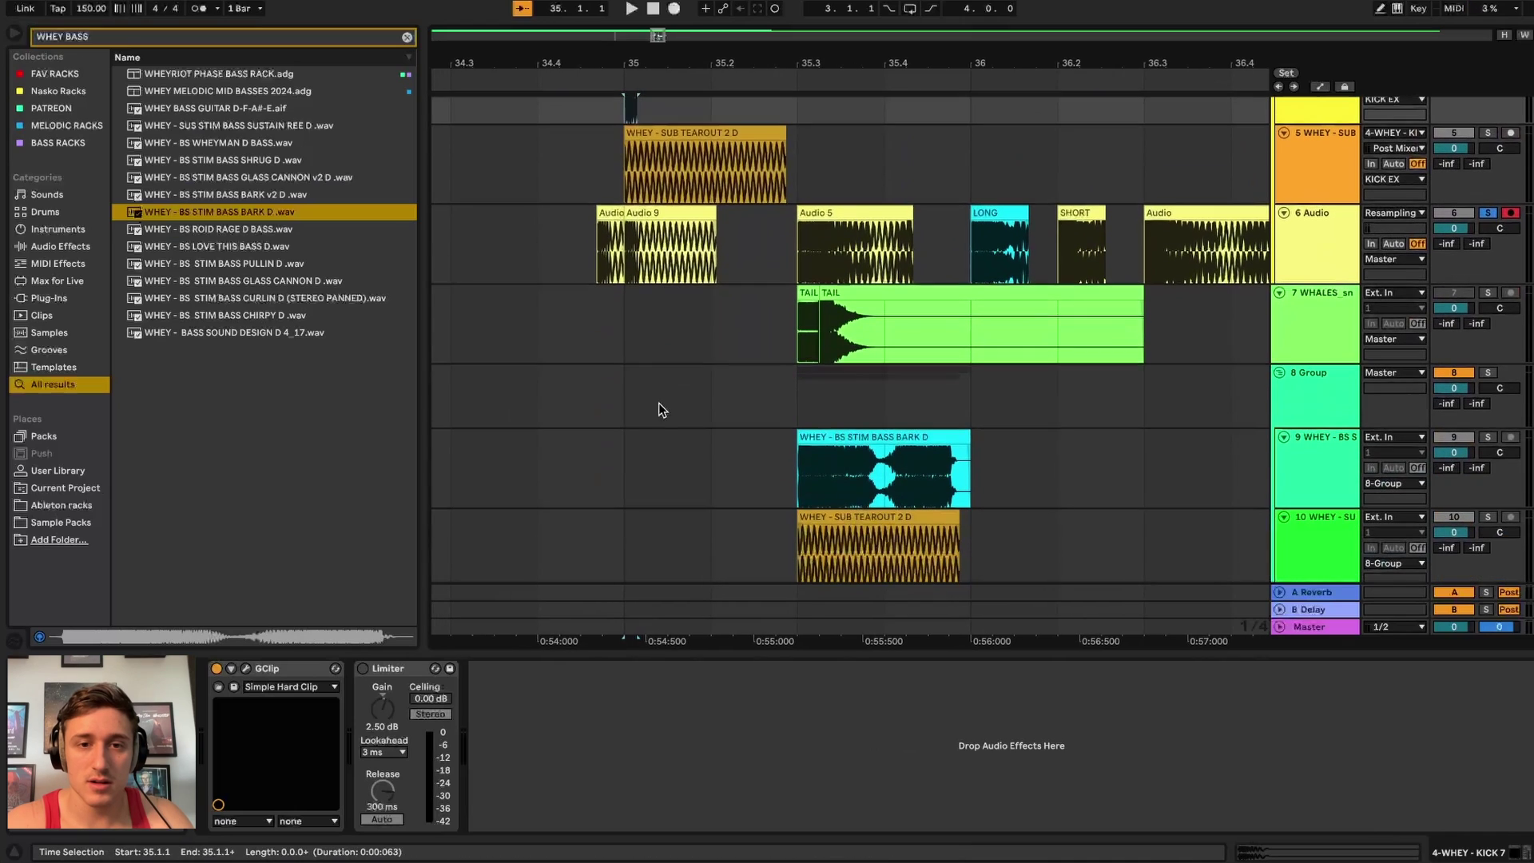
pyautogui.click(624, 340)
# - Copy the STIM BASS BARK and SUB TEAROUT 2 clips in the 8 Group to 35.1.1
pyautogui.click(848, 437)
pyautogui.keyDown('shift'); pyautogui.click(850, 517); pyautogui.keyUp('shift')
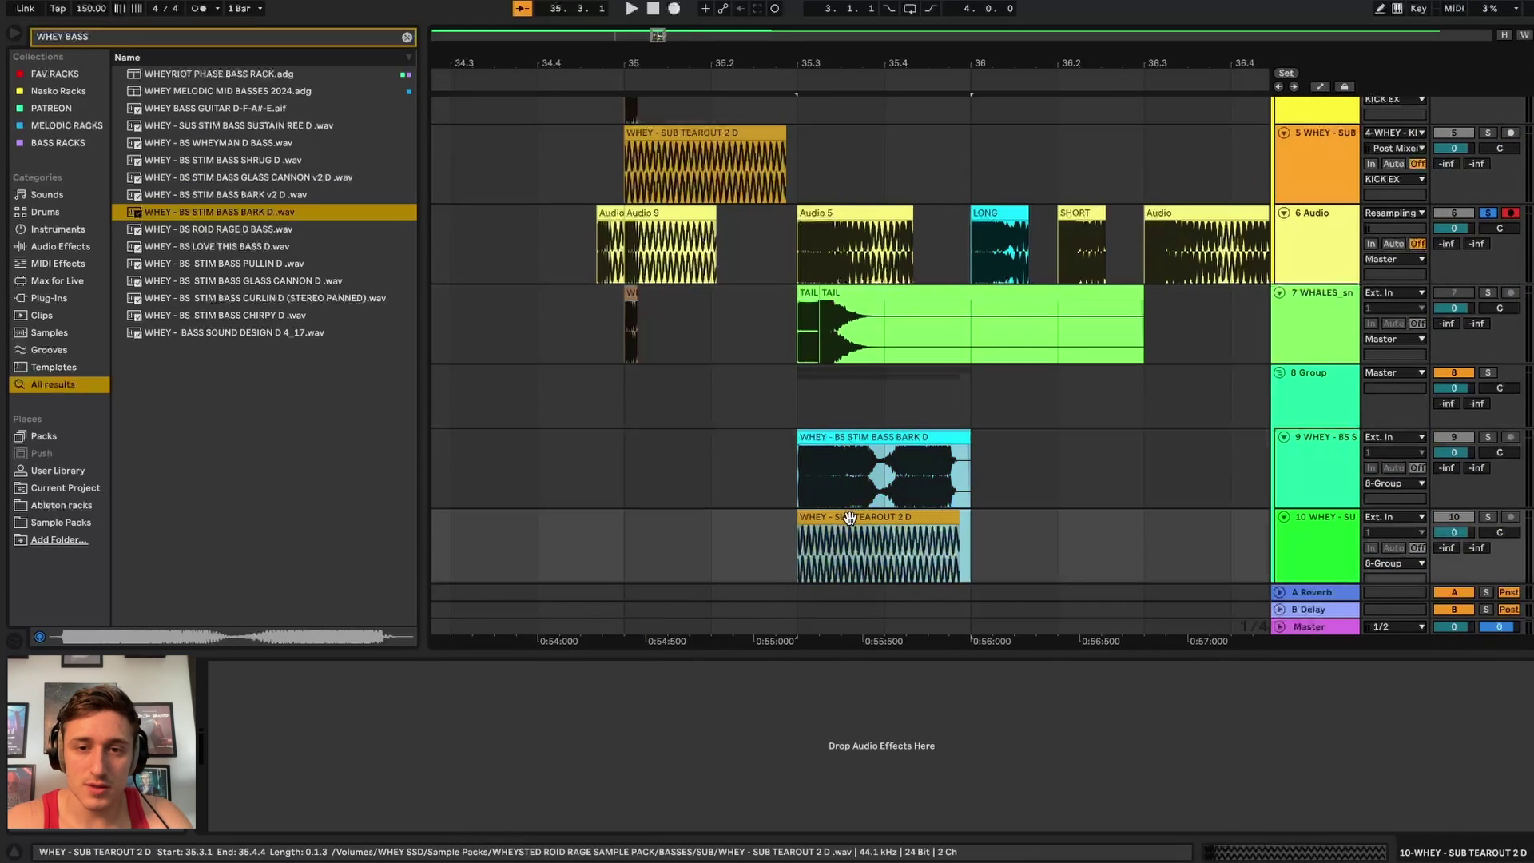
pyautogui.hotkey('ctrl', 'c')
pyautogui.click(651, 444)
pyautogui.hotkey('ctrl', 'v')
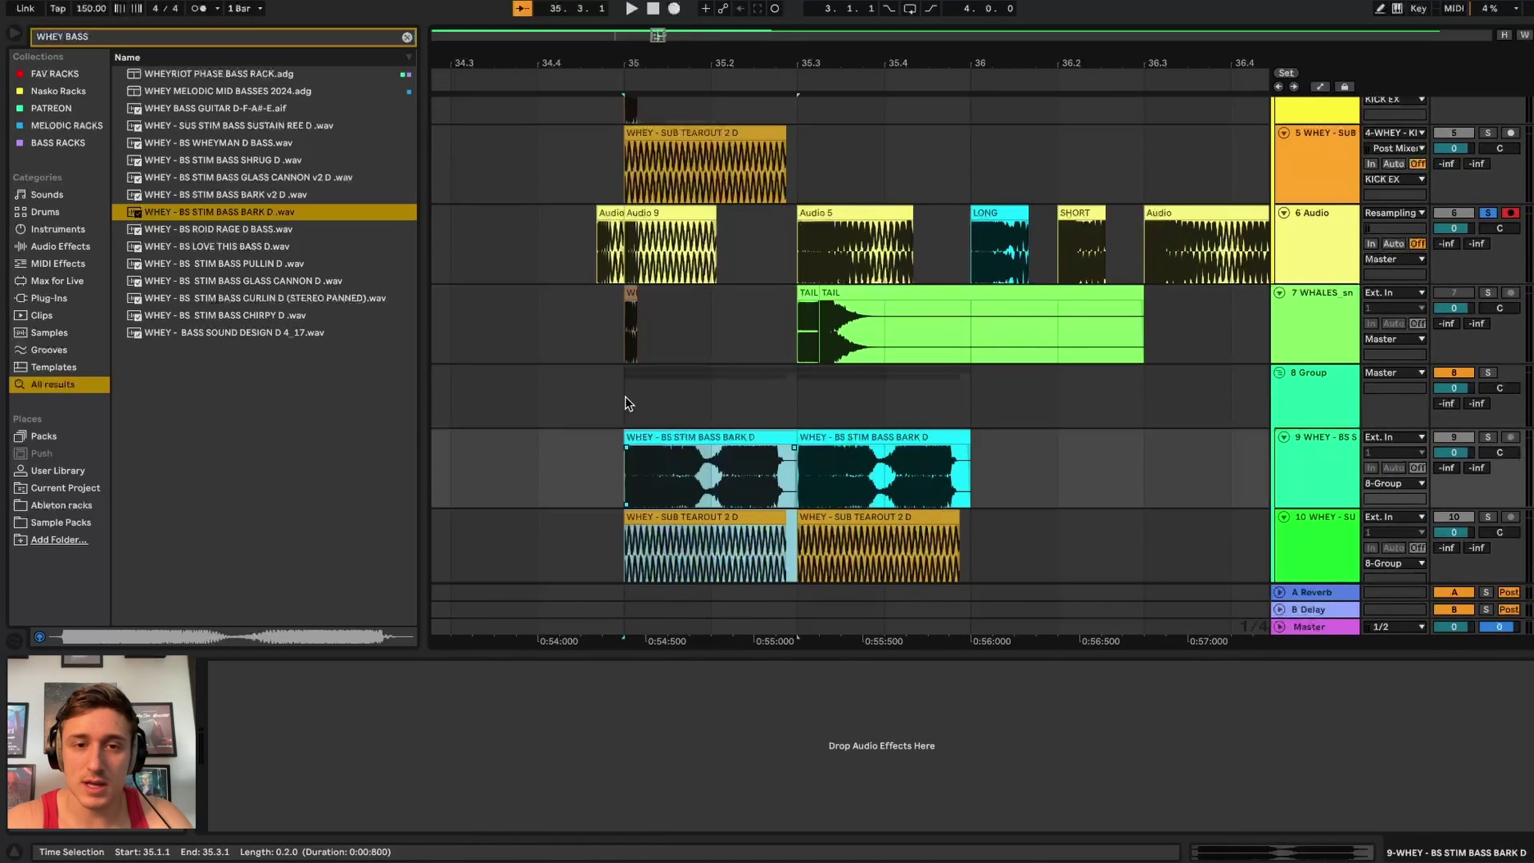
# - Turn off EQ Eight on the 7 WHALES snare track and solo that track together with the 8 Group
pyautogui.click(624, 339)
pyautogui.click(1326, 342)
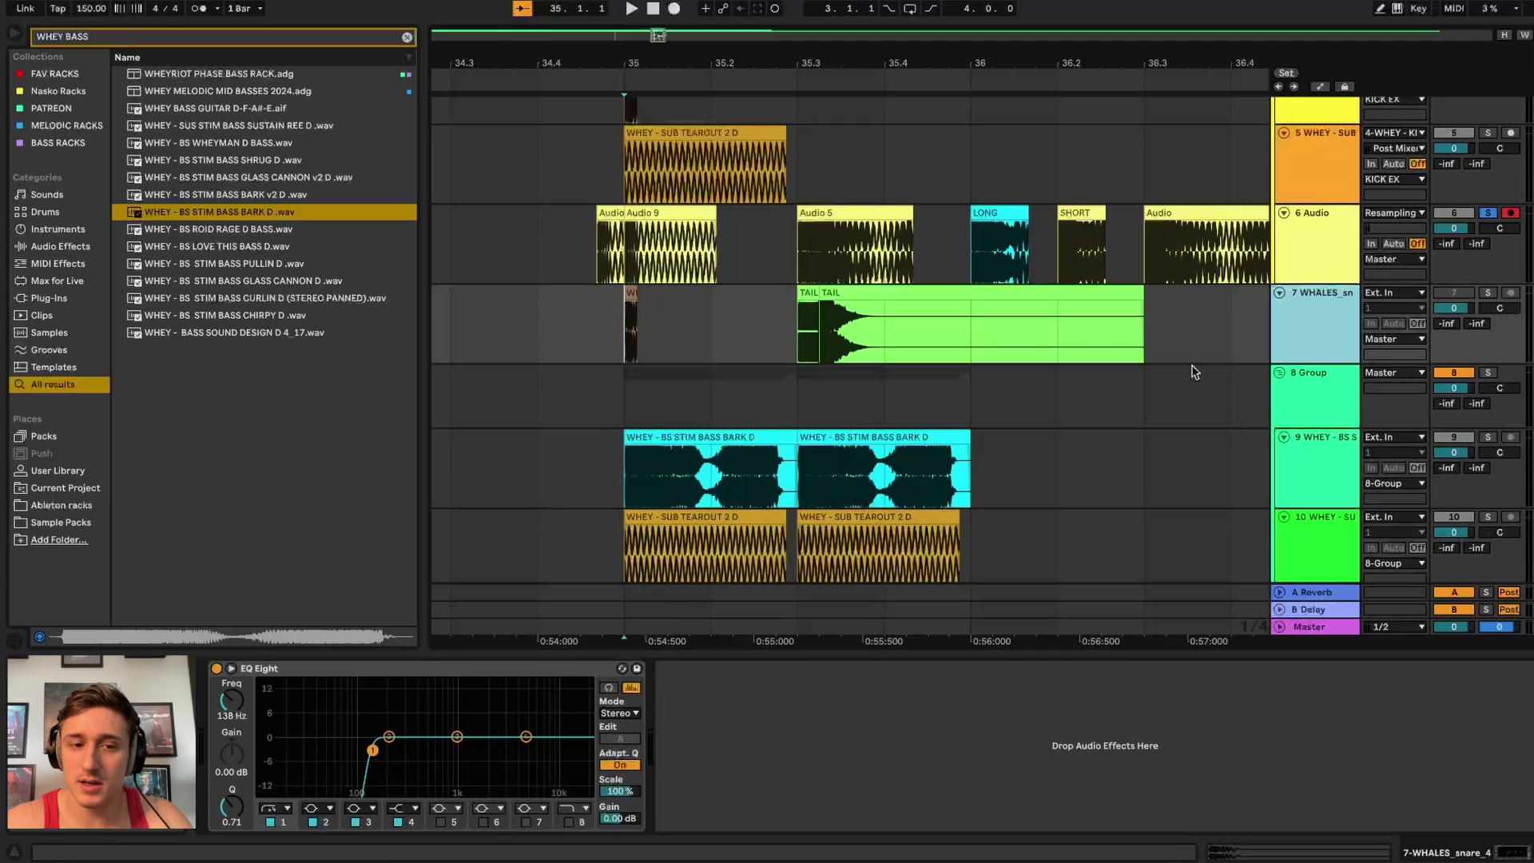
pyautogui.click(216, 668)
pyautogui.click(1487, 292)
pyautogui.keyDown('ctrl'); pyautogui.click(1488, 372); pyautogui.keyUp('ctrl')
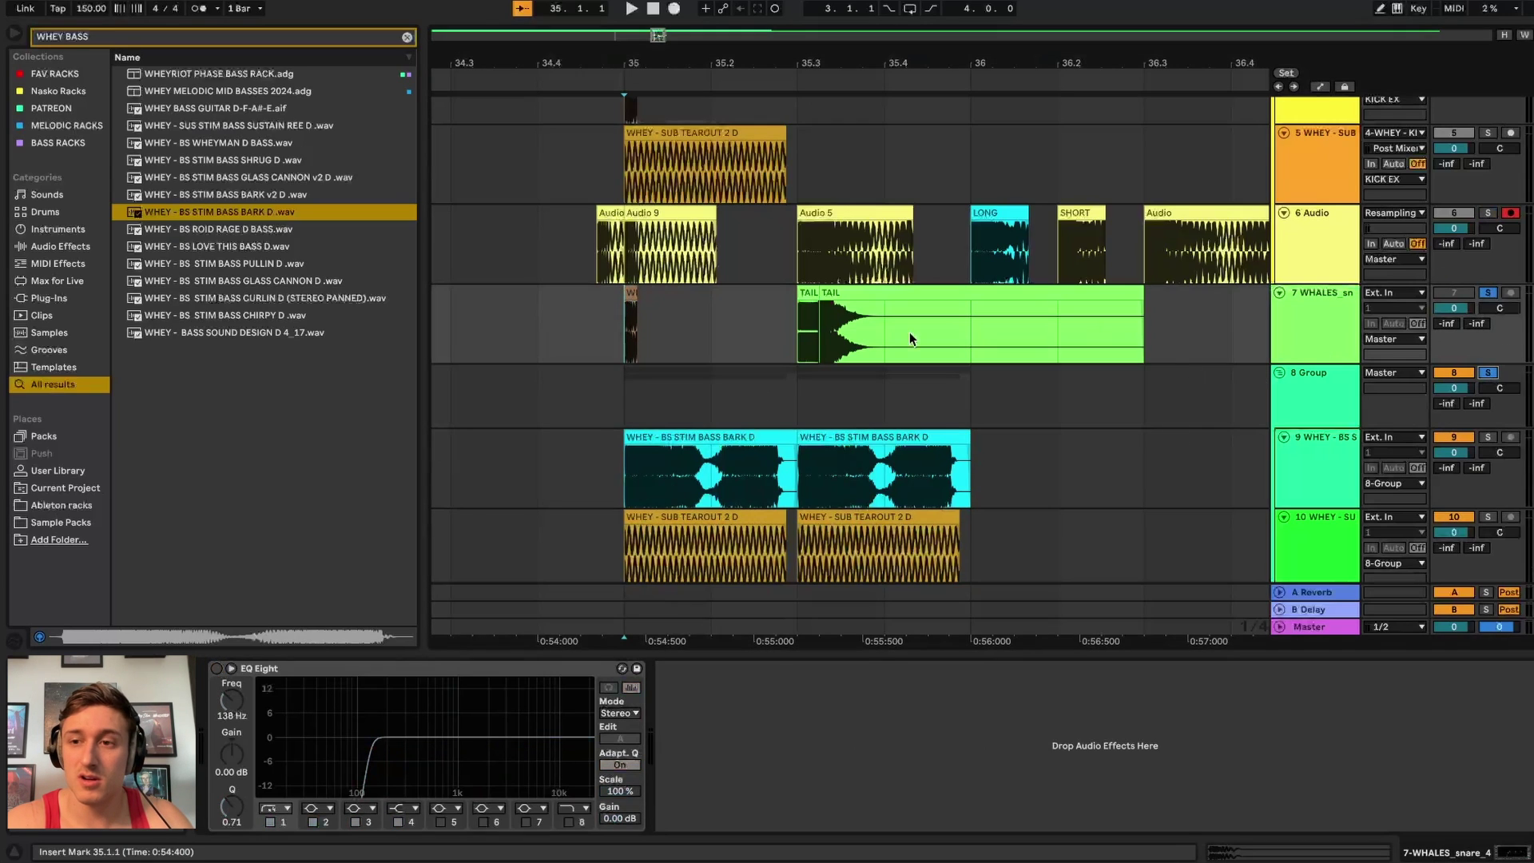
# - Extend the kick clip on the 7 WHALES snare track to end at 35.2 and play it with the bass and sub
pyautogui.press('space')
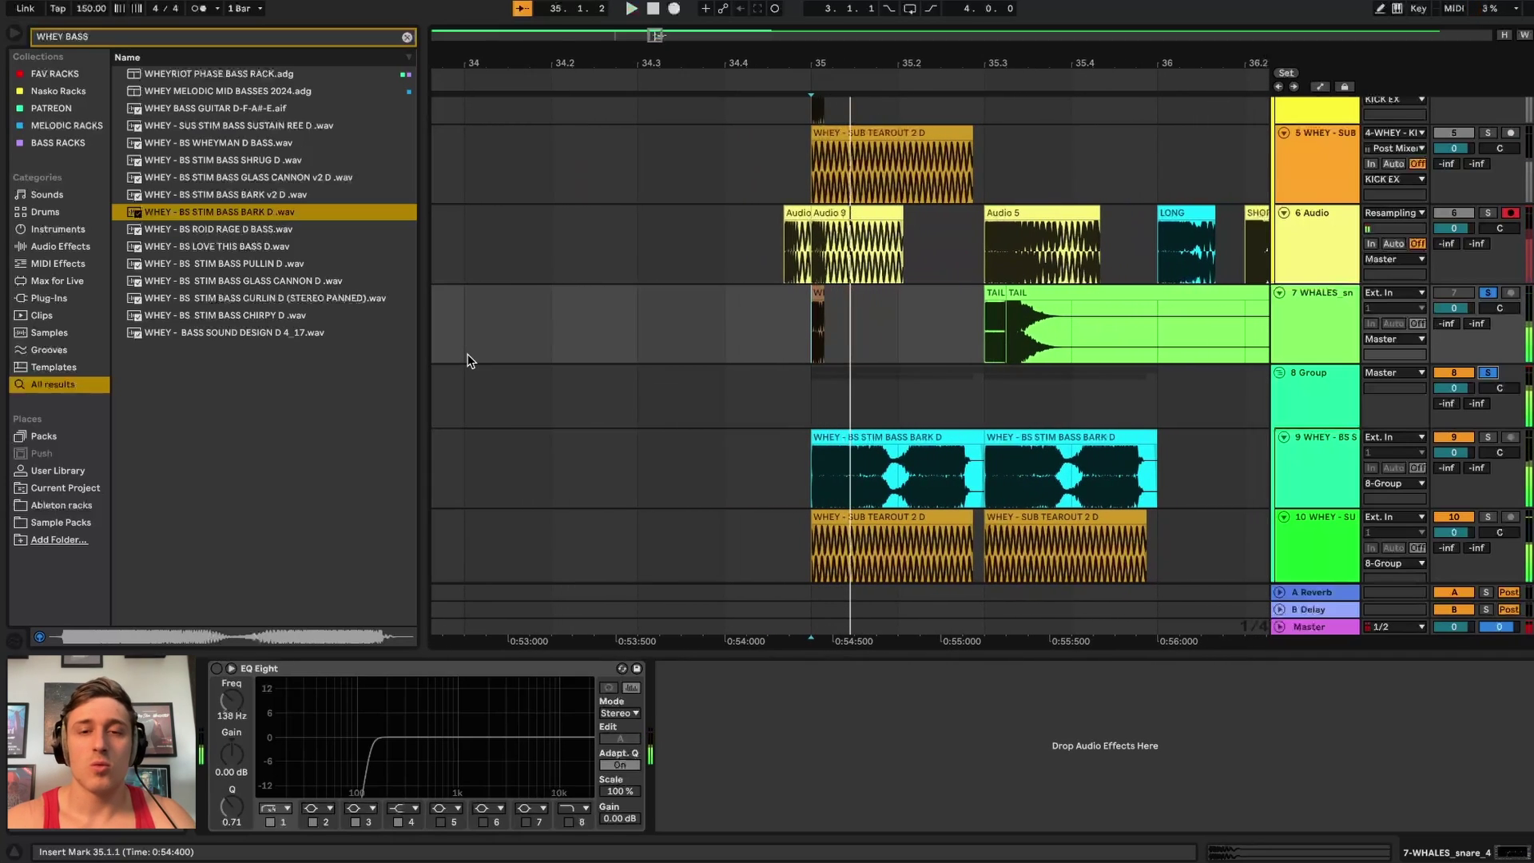
pyautogui.moveTo(825, 294); pyautogui.dragTo(896, 294)
pyautogui.press('space')
pyautogui.press('space')
# - Solo the 6 Audio track and play its kick and sub recording from 35.1.1 for comparison
pyautogui.click(802, 256)
pyautogui.press('s')
pyautogui.press('space')
pyautogui.press('space')
pyautogui.press('space')
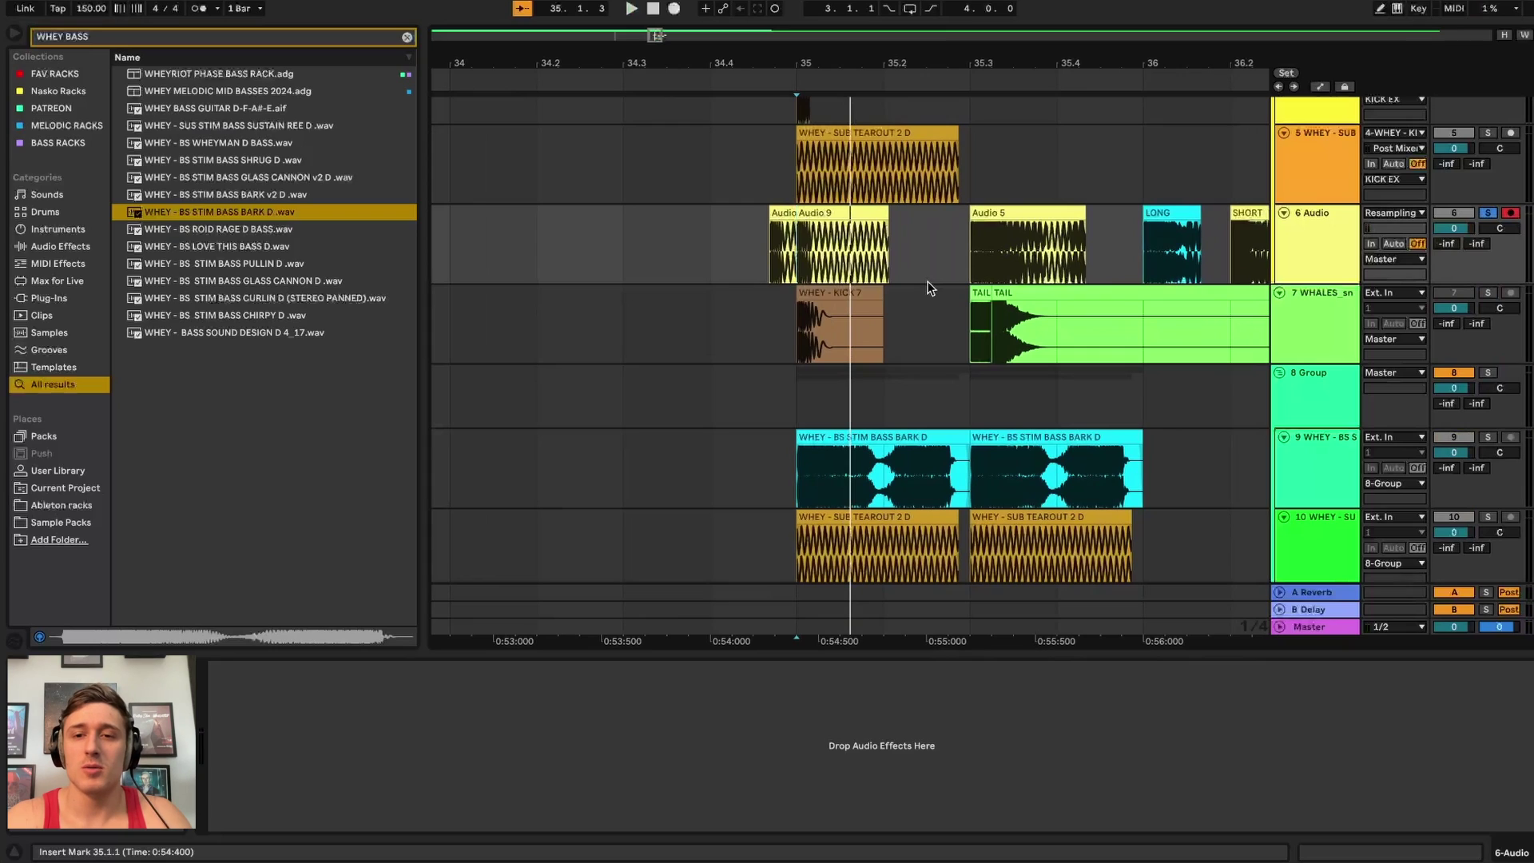
# - Examine the waveforms of the NEW and OLD tracks around bar 35
pyautogui.scroll(-3, 929, 288)
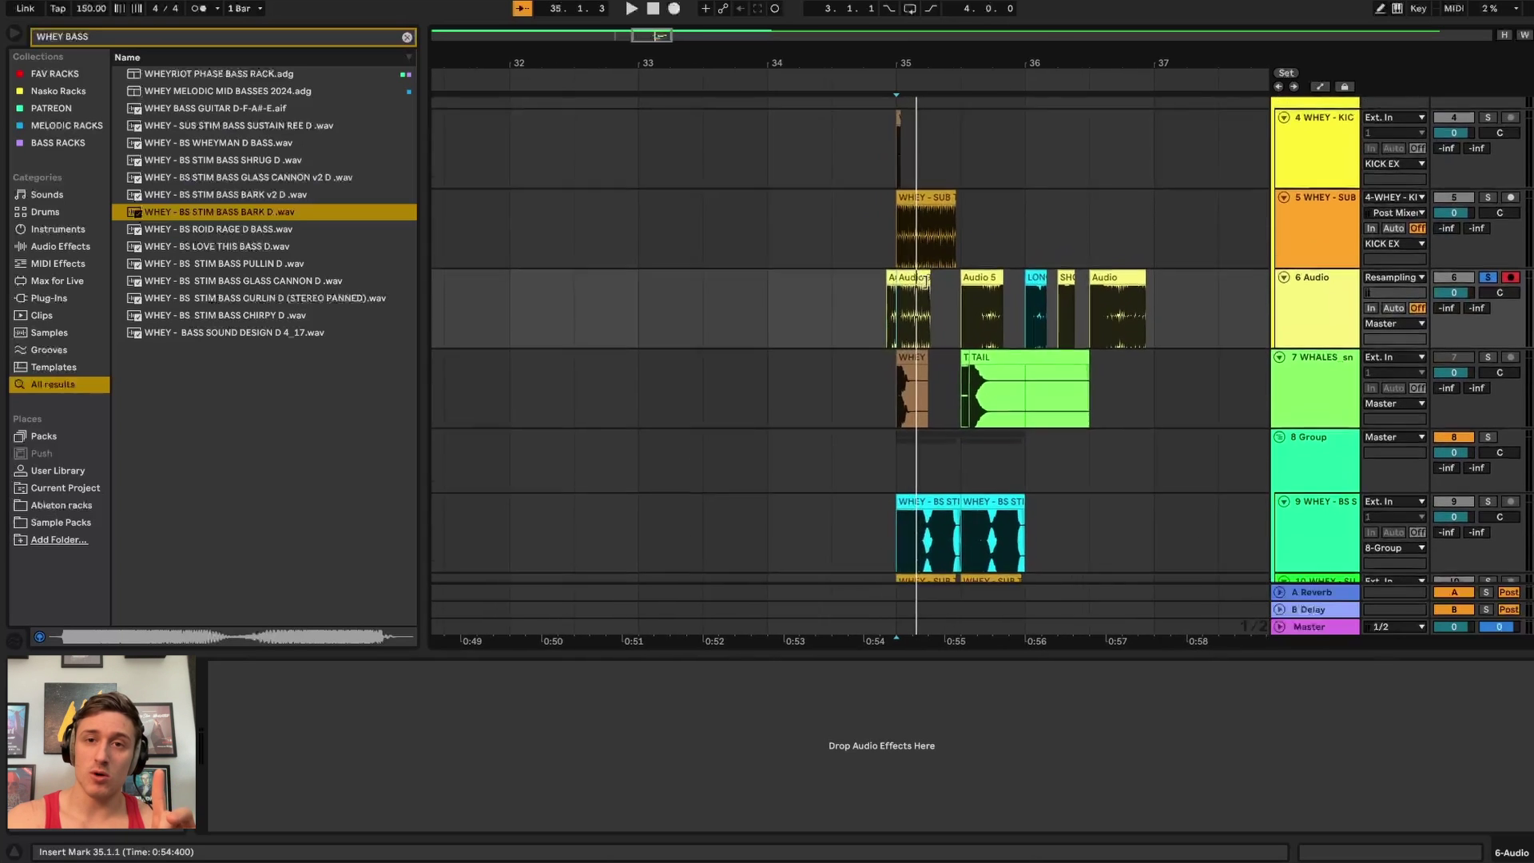
pyautogui.scroll(5, 929, 288)
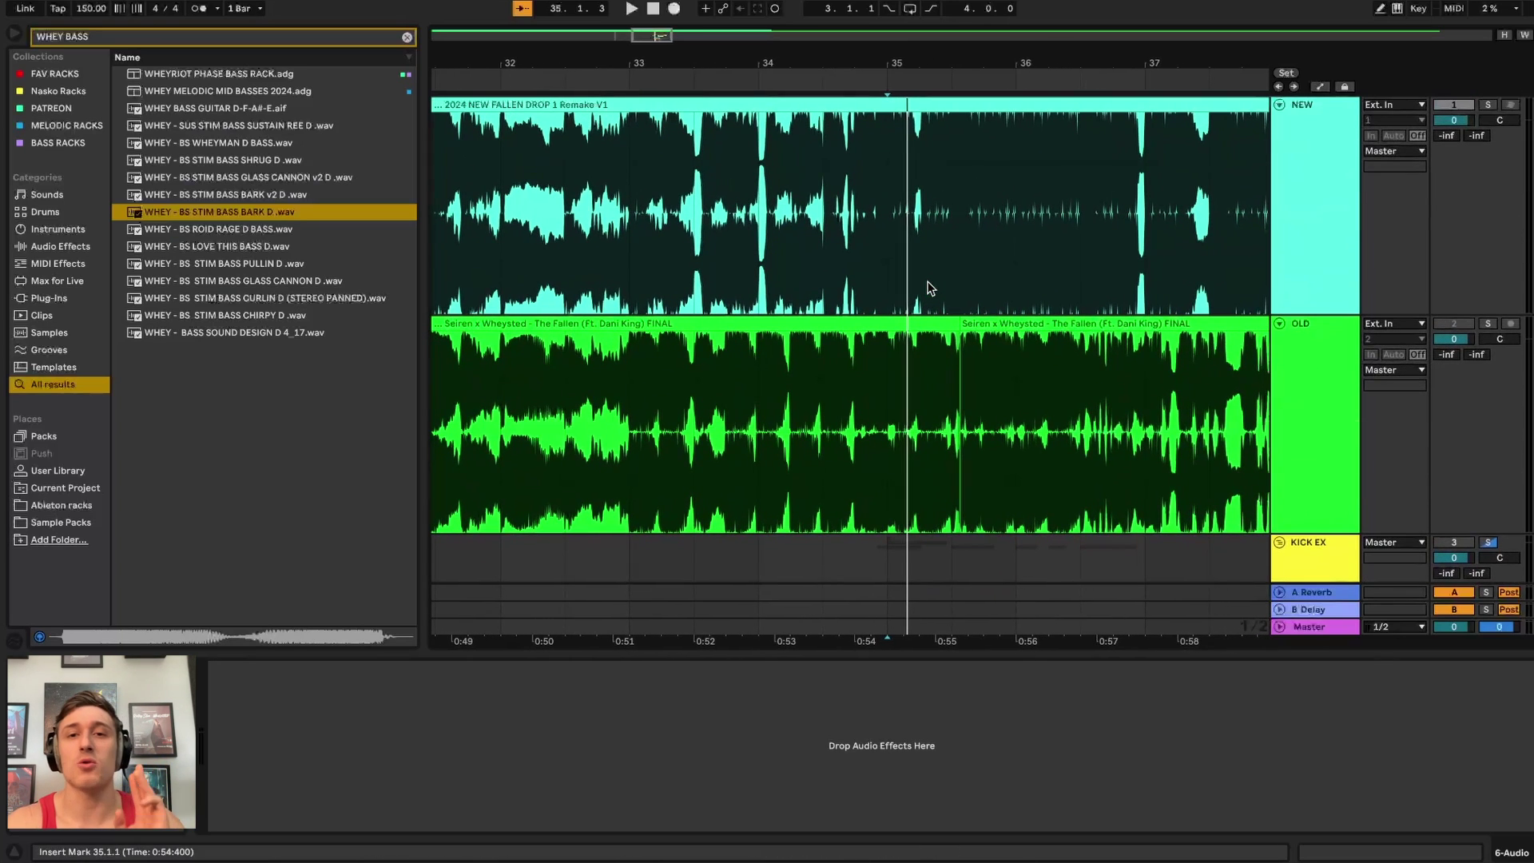
pyautogui.scroll(5, 928, 288)
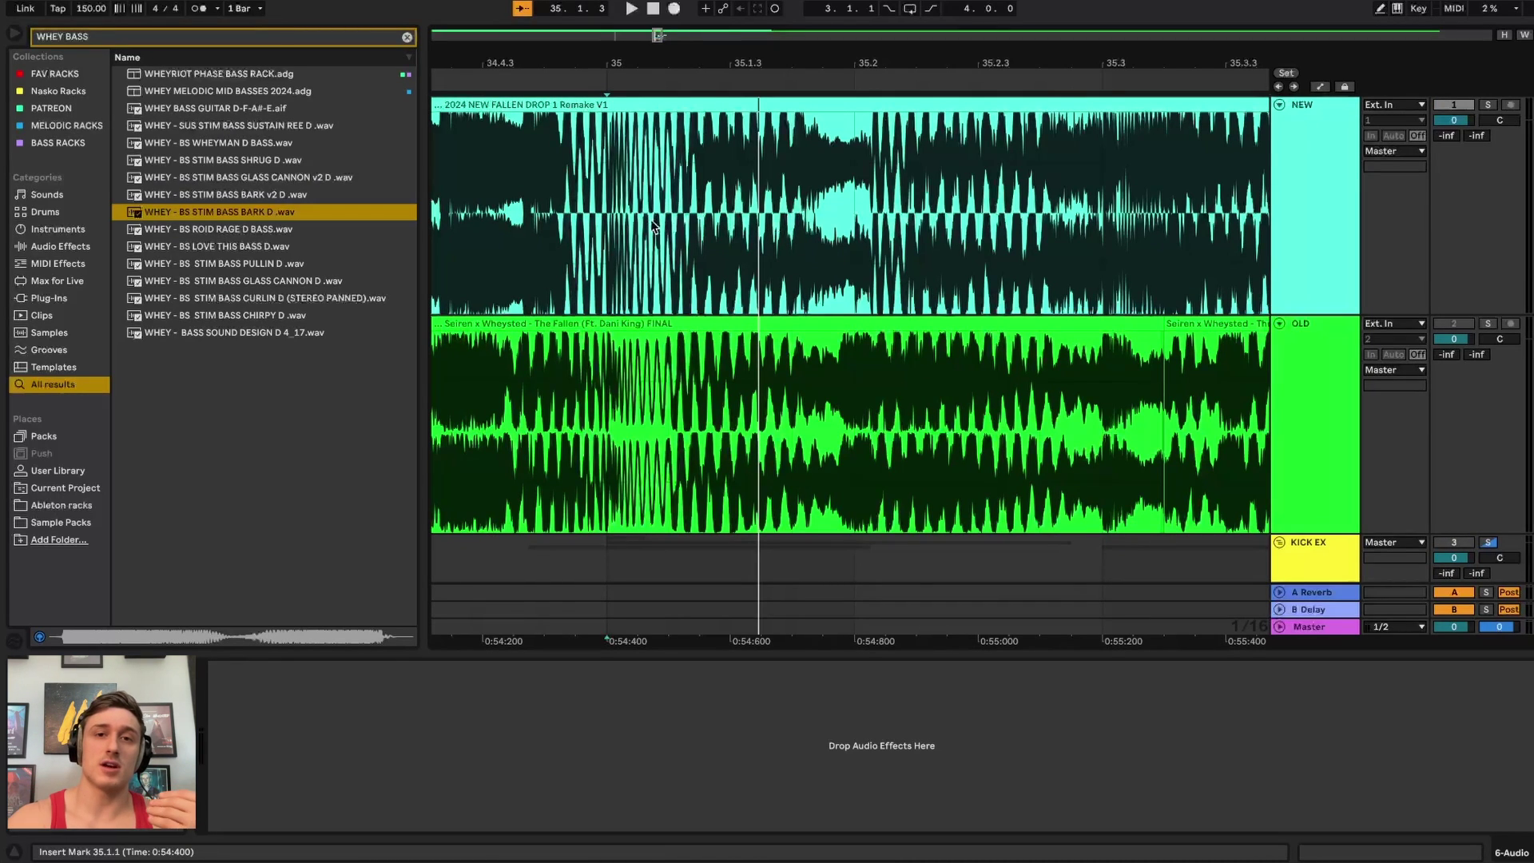
pyautogui.scroll(-8, 867, 238)
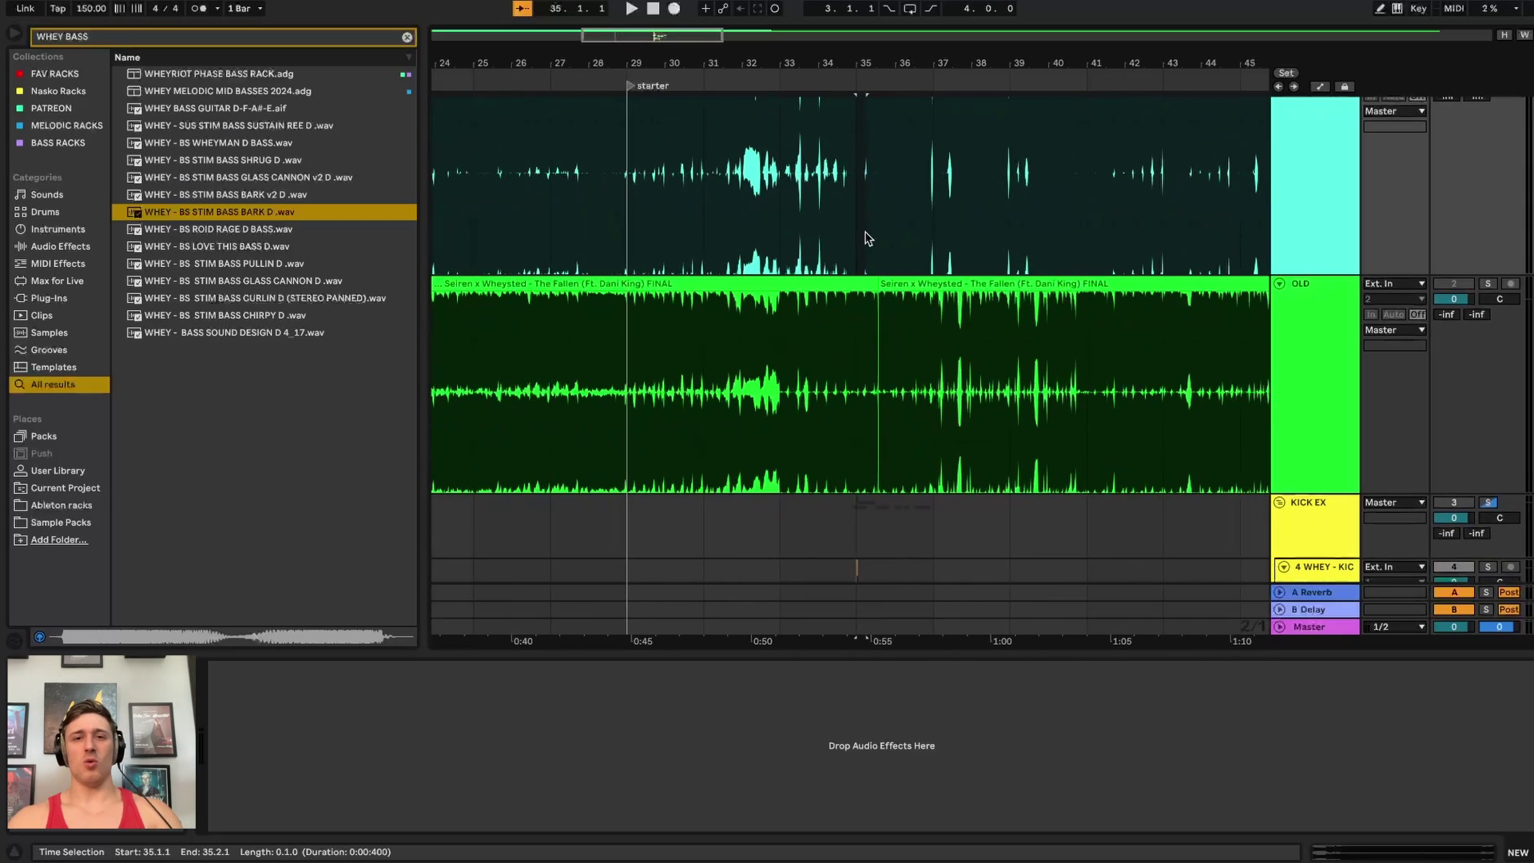